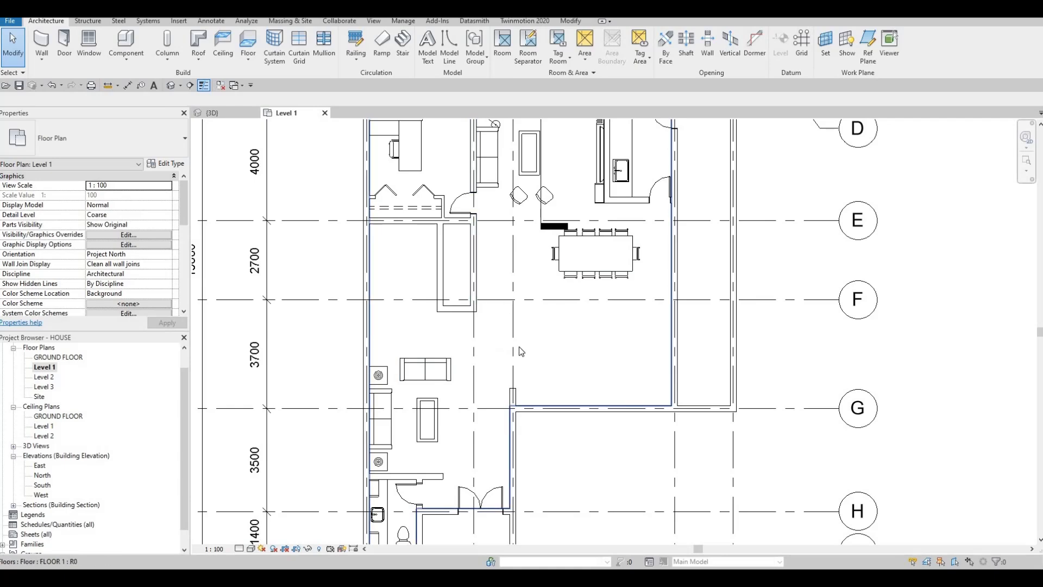
Start a stair from Level 1 to Level 2 and set its desired number of risers to 16.
middle_drag(524, 351, 537, 351)
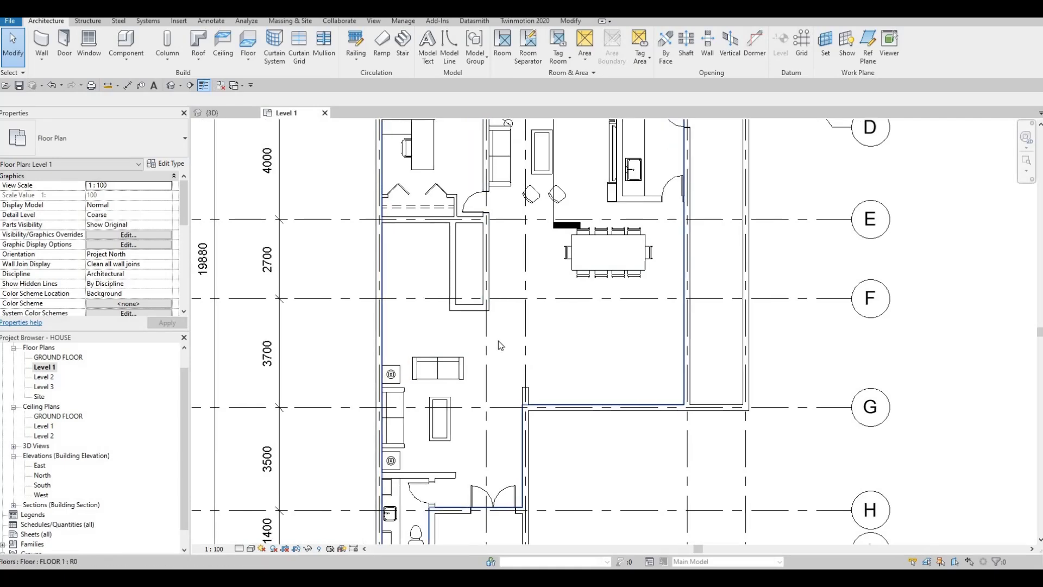
scroll(500, 346, down, 3)
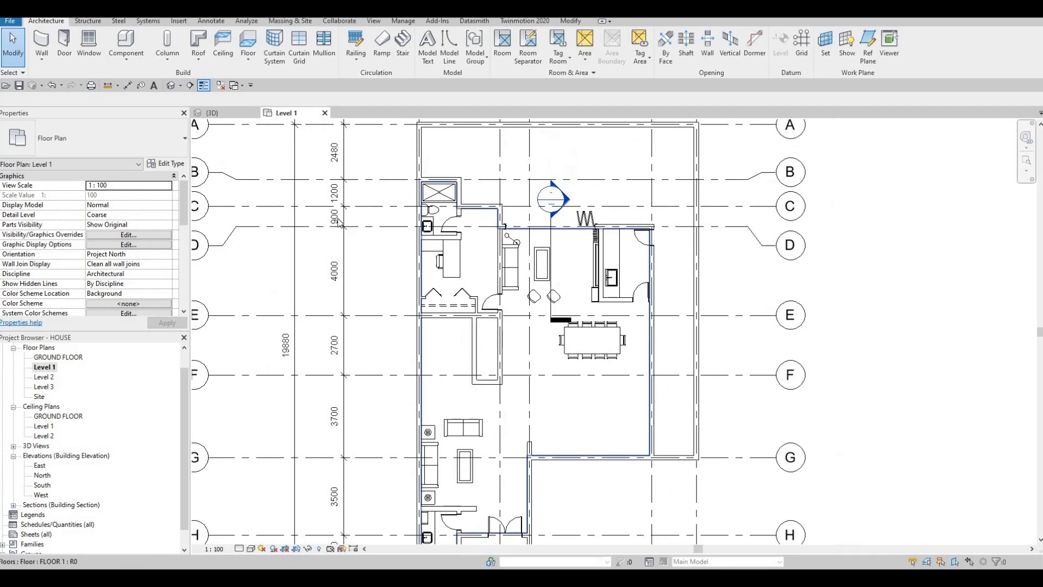
scroll(454, 325, up, 2)
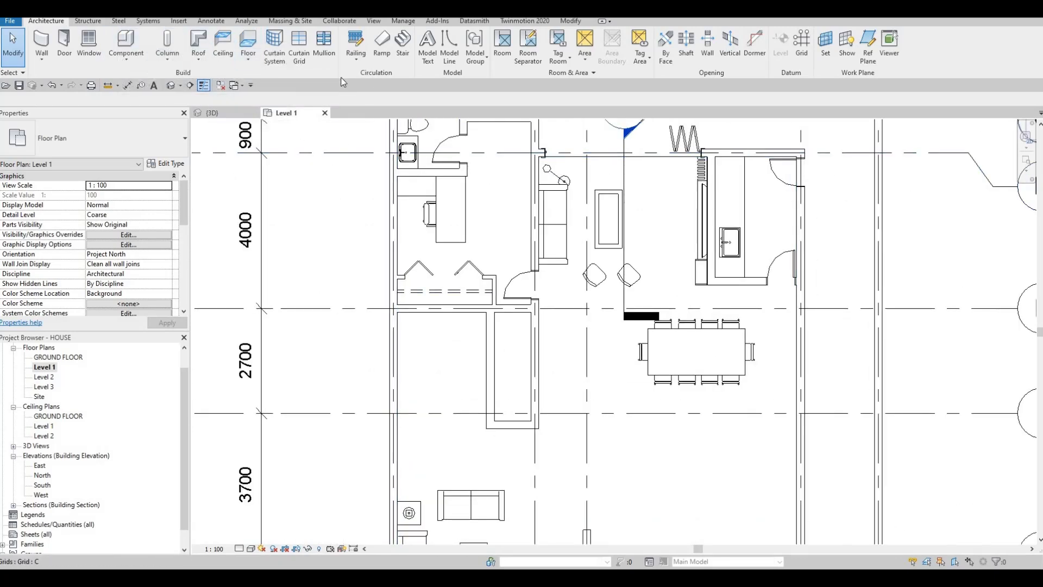
click(402, 49)
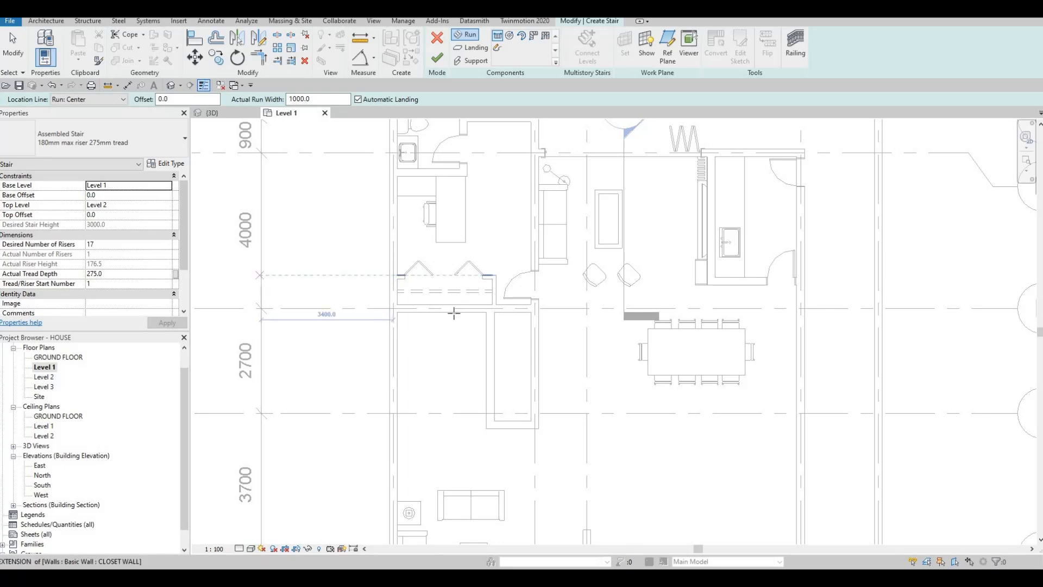
middle_drag(378, 292, 398, 255)
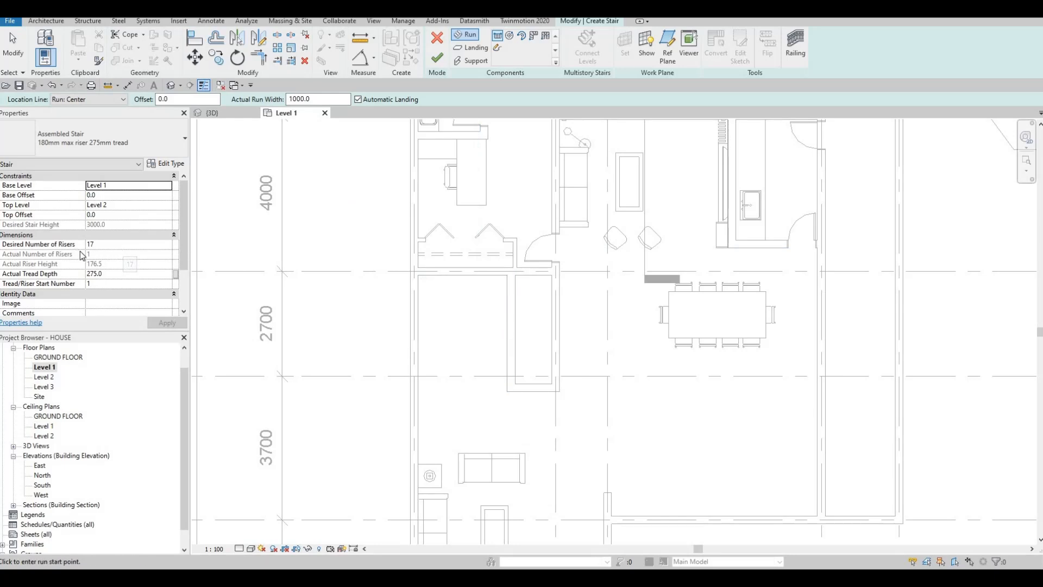
scroll(87, 254, down, 2)
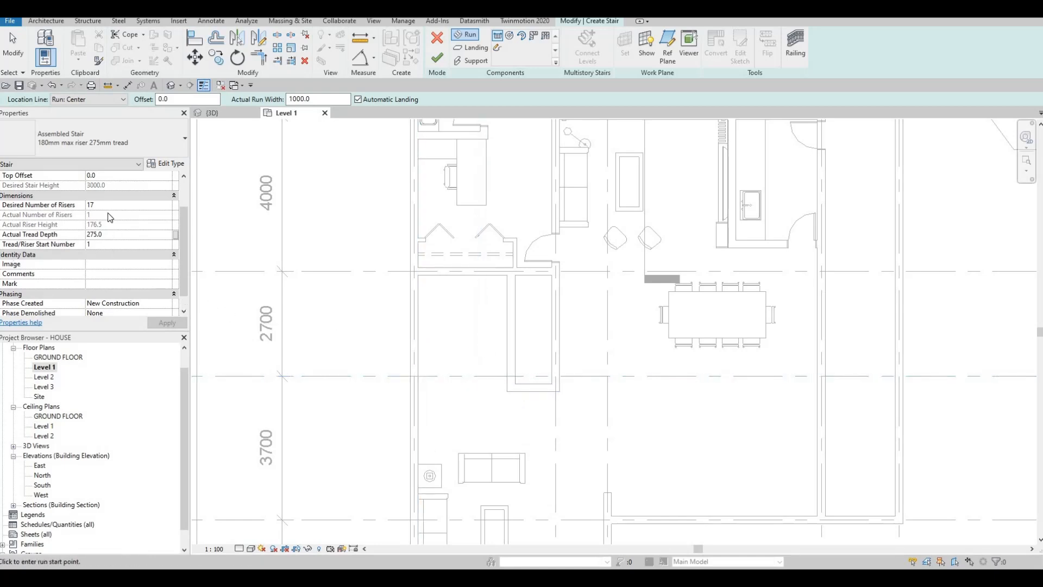
click(114, 205)
key(F1)
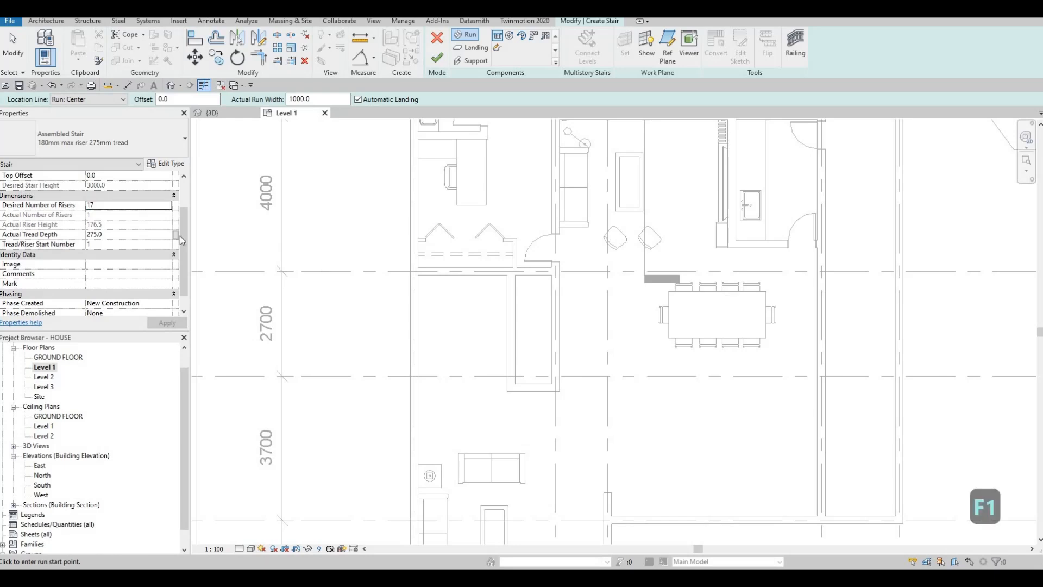
click(117, 205)
text(16)
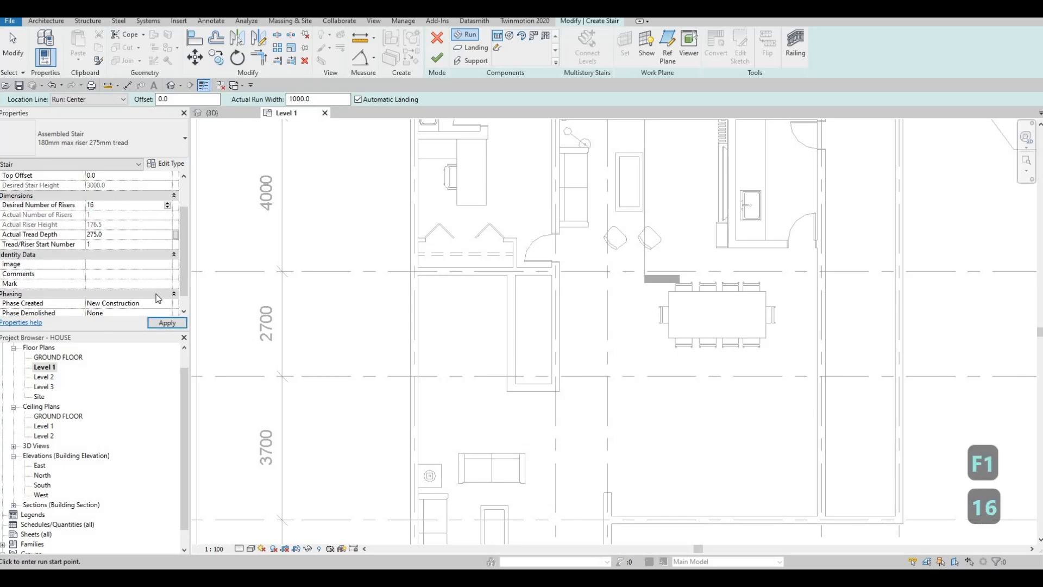
click(163, 323)
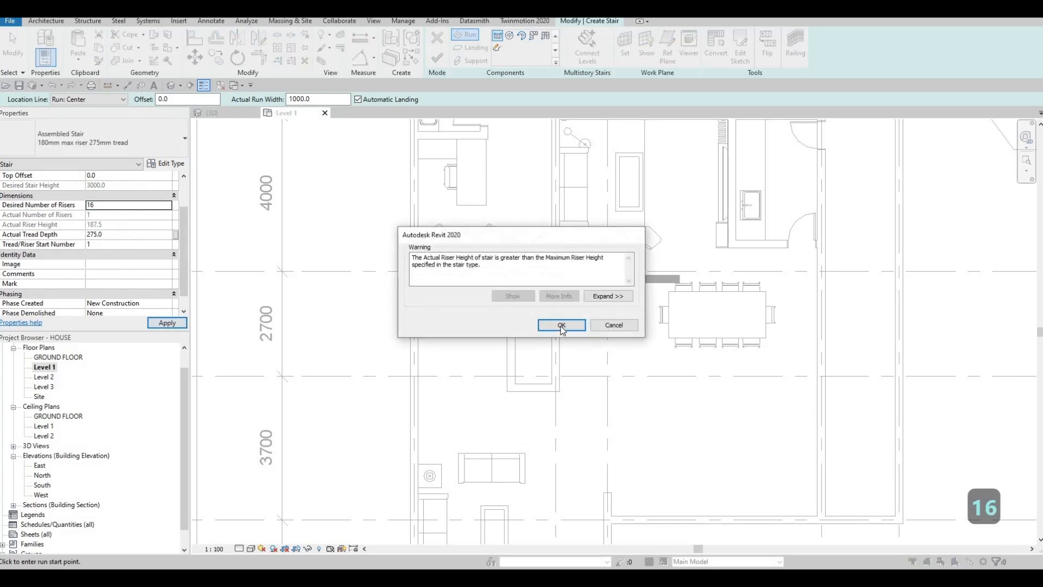
click(560, 325)
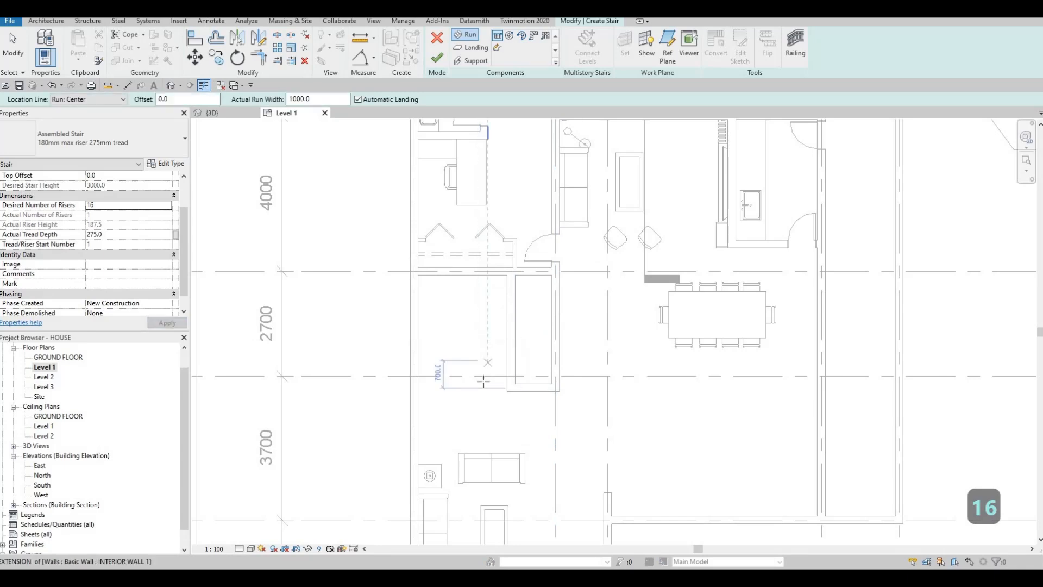
Draw and finish a U-shaped stair below the closet wall, with two parallel 8-riser runs 1000 mm wide joined by an automatic landing.
scroll(492, 392, up, 2)
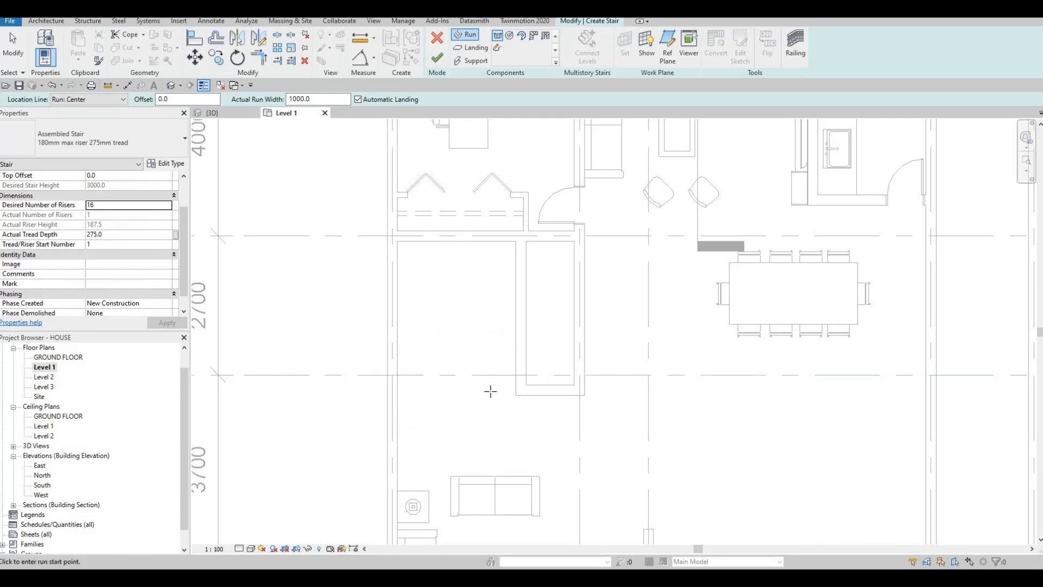
click(488, 312)
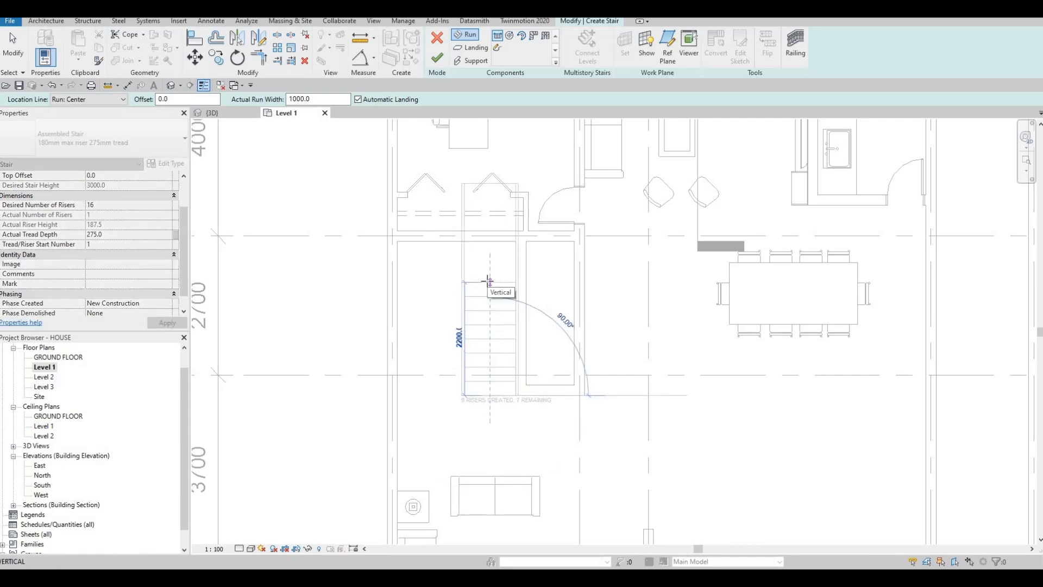
scroll(486, 282, up, 2)
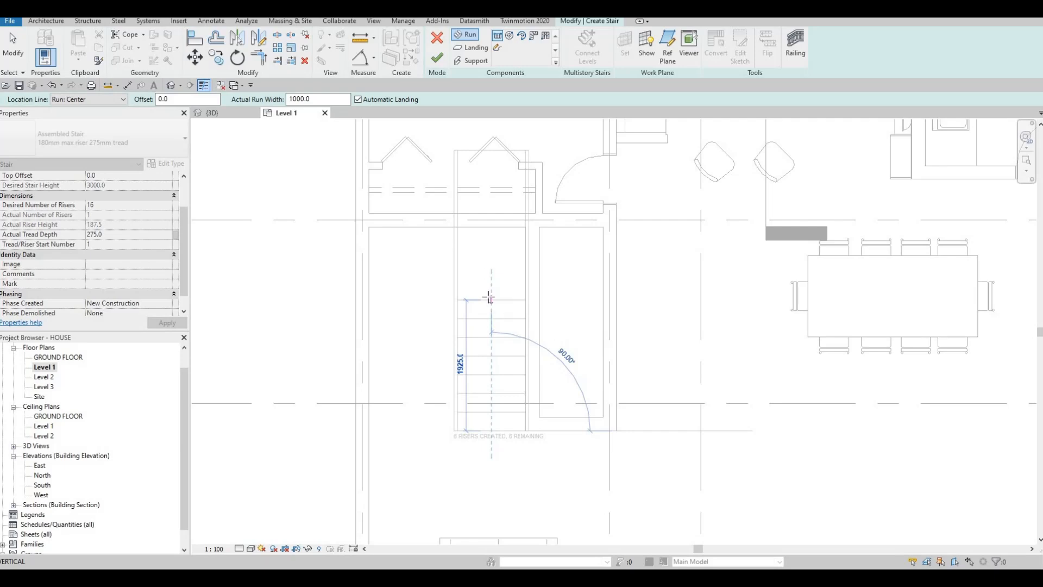
click(489, 297)
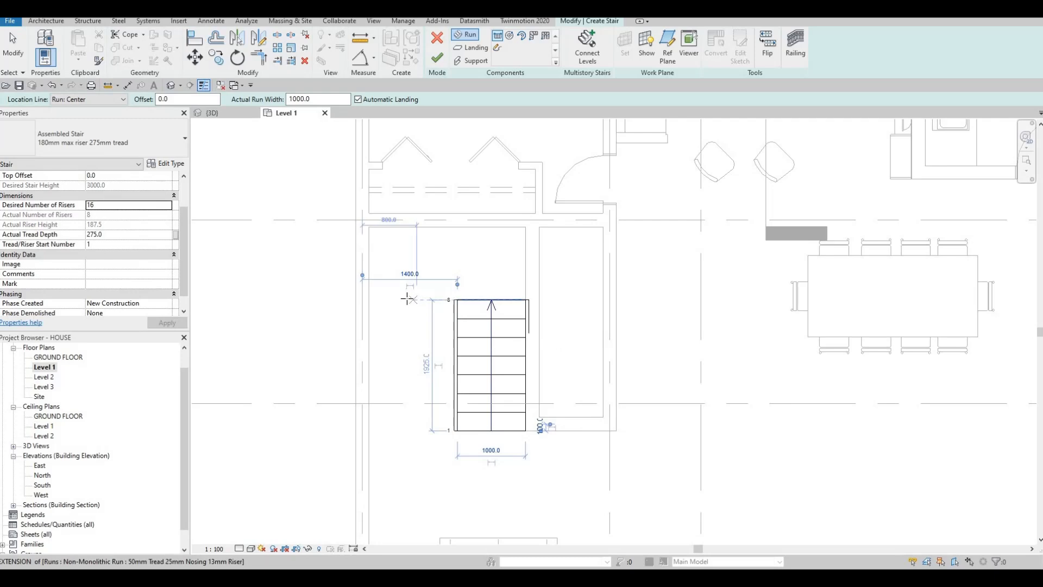
click(402, 345)
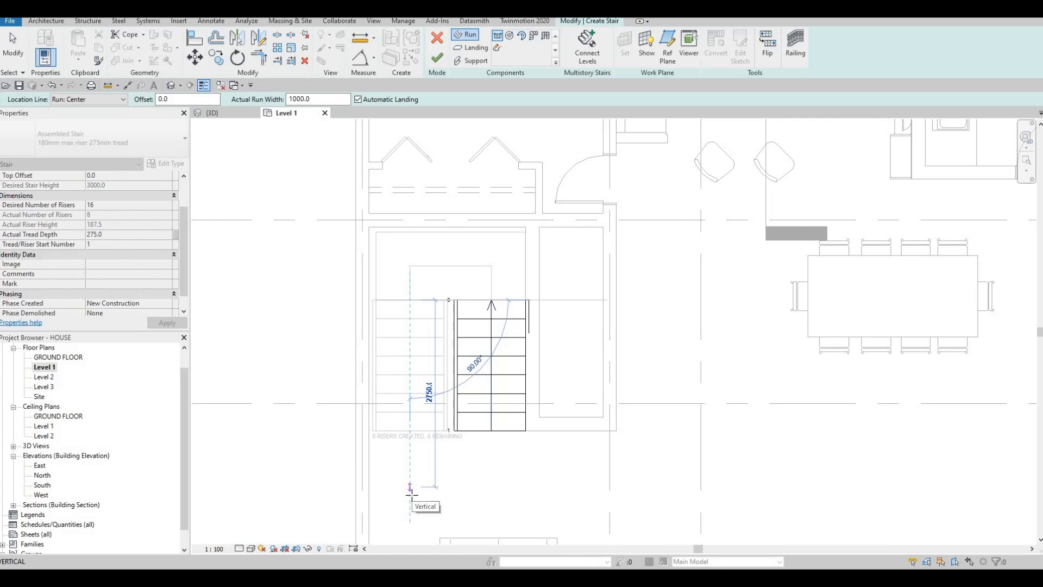
click(412, 498)
key(Escape)
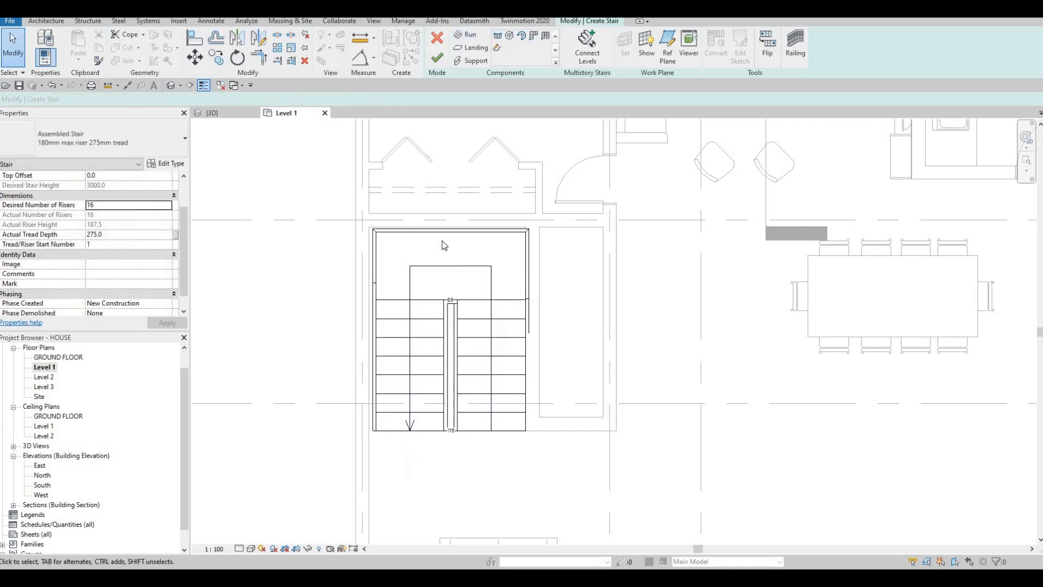
click(459, 234)
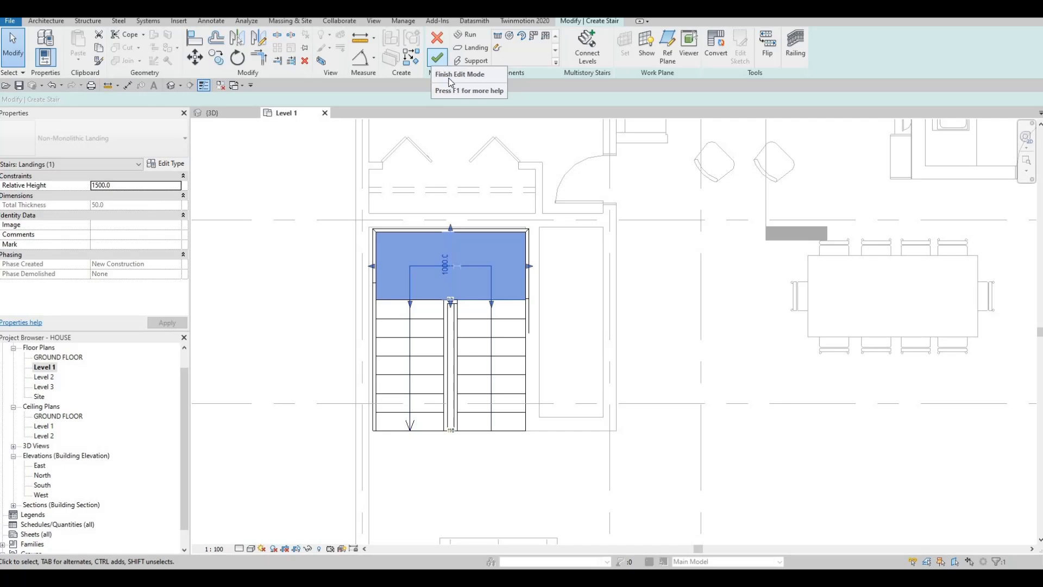
click(440, 58)
Nudge the finished stair sideways towards the outer wall so it sits between the stairwell walls.
scroll(431, 305, up, 2)
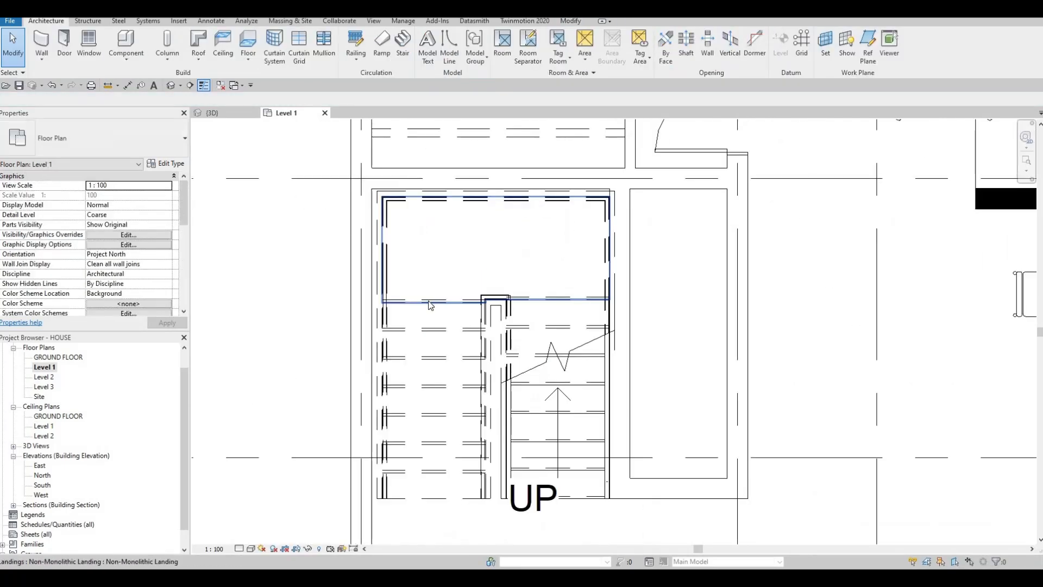
key(Escape)
click(399, 319)
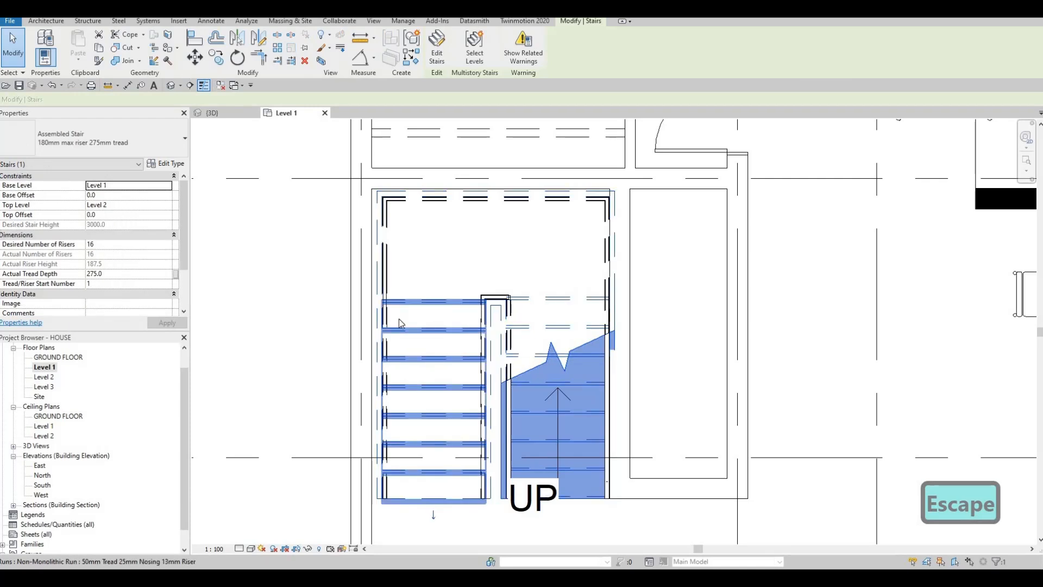
key(Left)
key(Left)
key(Left)
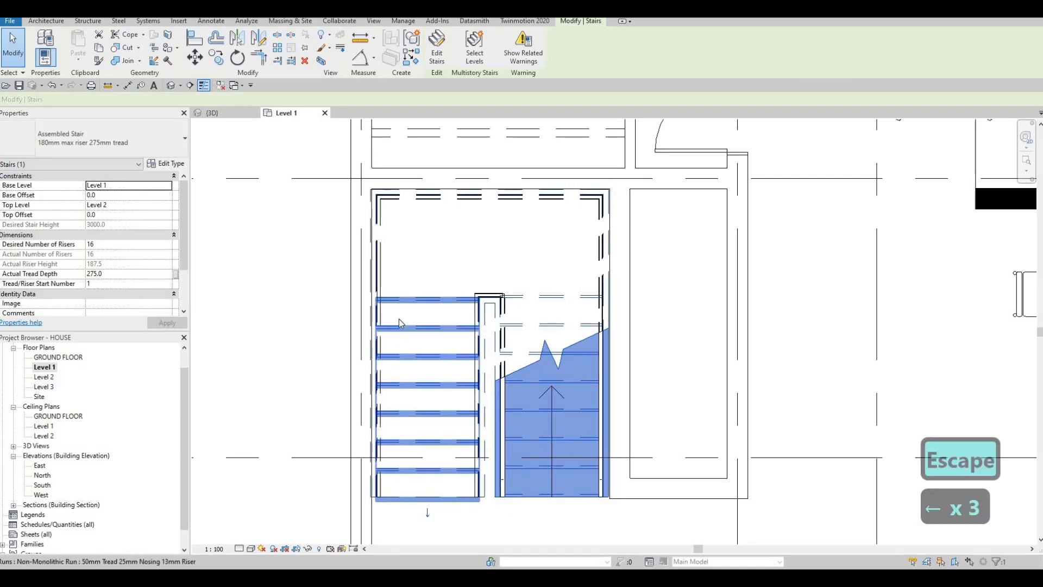
key(shift+Right)
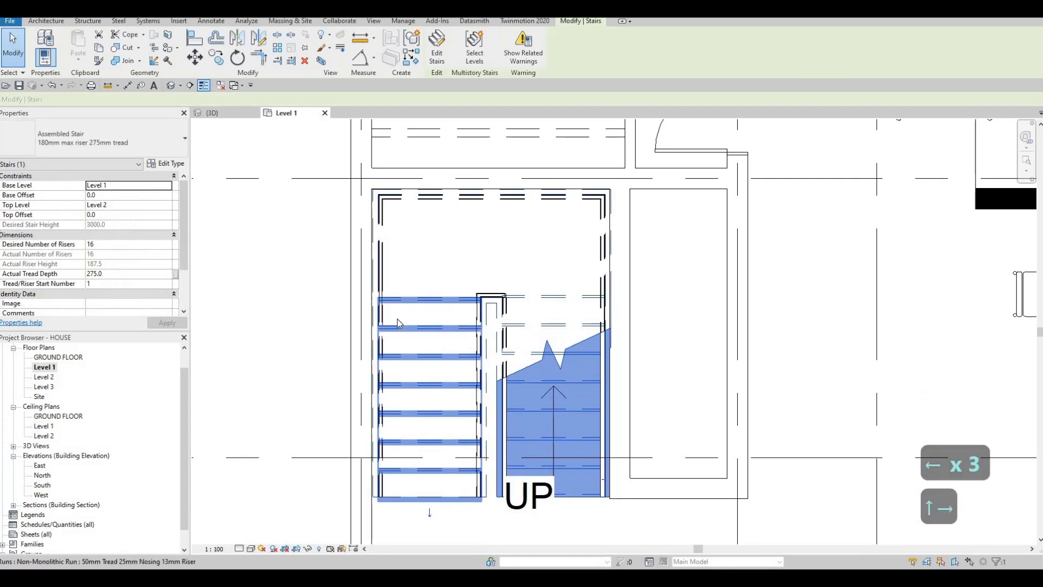
middle_drag(260, 179, 267, 156)
scroll(267, 155, down, 1)
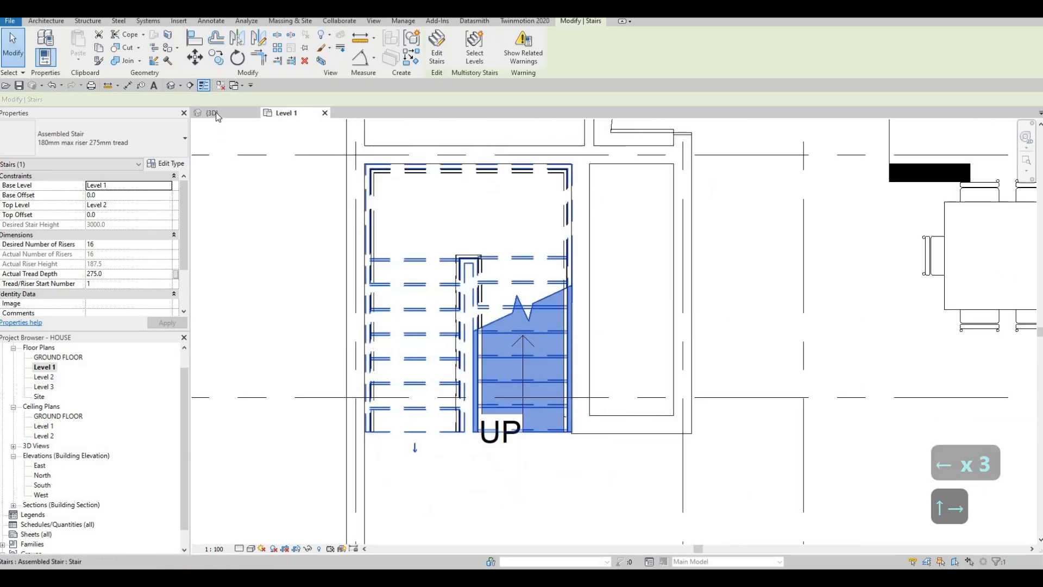
key(Escape)
key(Escape)
Delete the stair's outer, wall-side railing in the 3D view.
click(217, 112)
shift+middle_drag(482, 299, 396, 273)
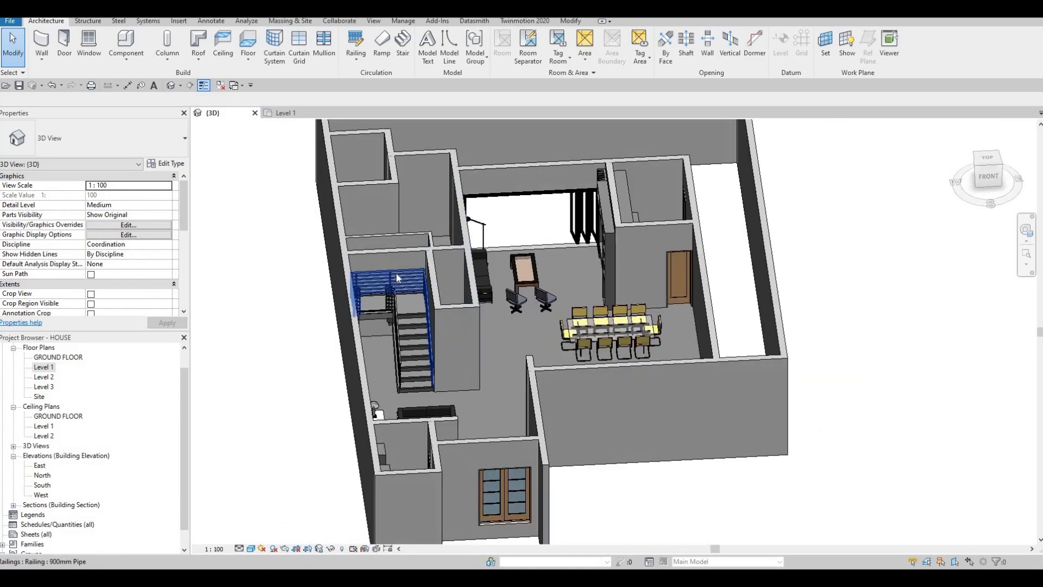
click(389, 274)
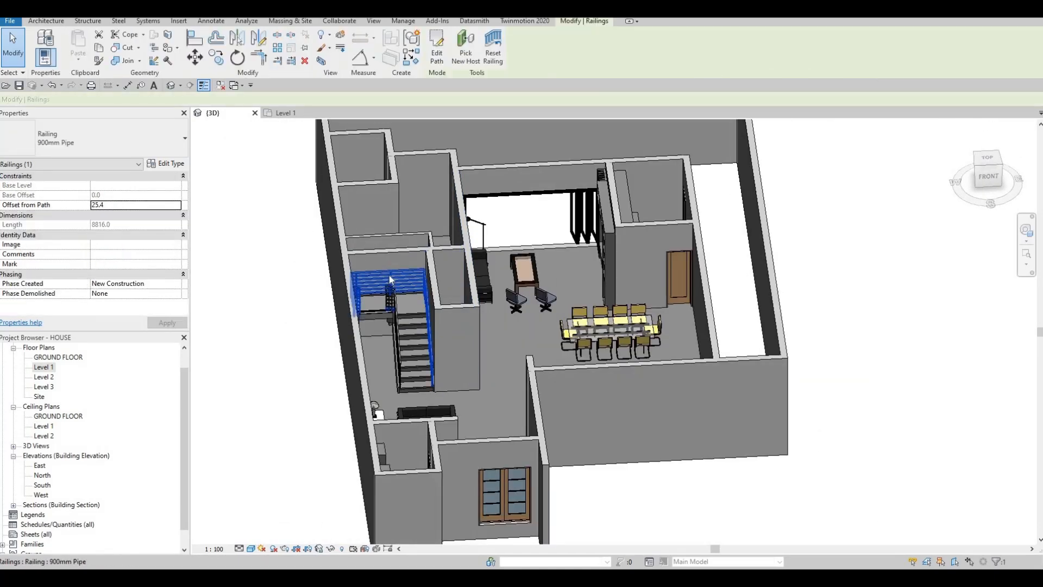
key(Delete)
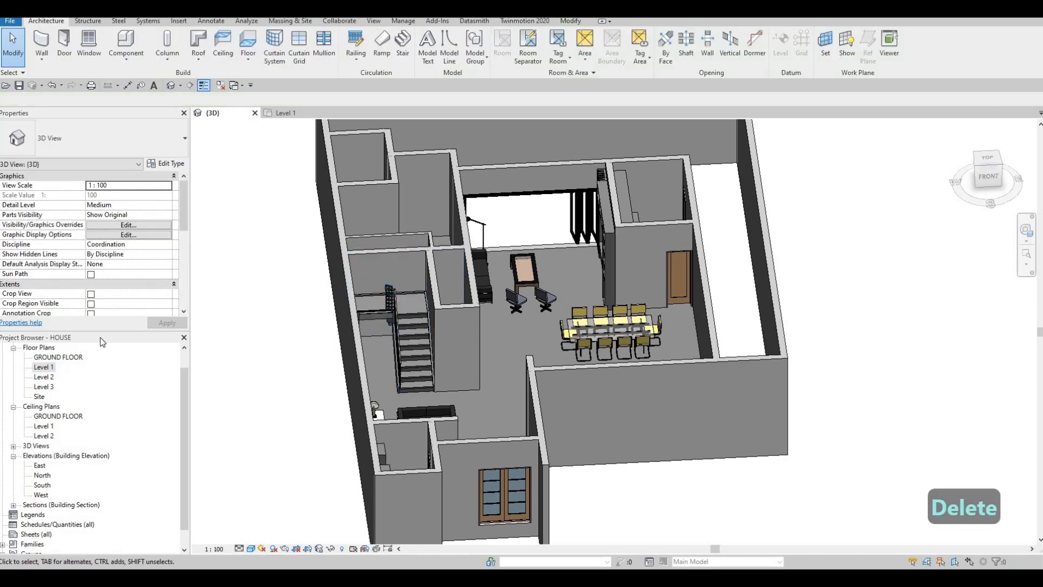
Fine-adjust the stair's horizontal position in the Level 1 plan so it sits flush with the stairwell walls.
double_click(43, 367)
key(Escape)
scroll(376, 187, up, 2)
click(374, 182)
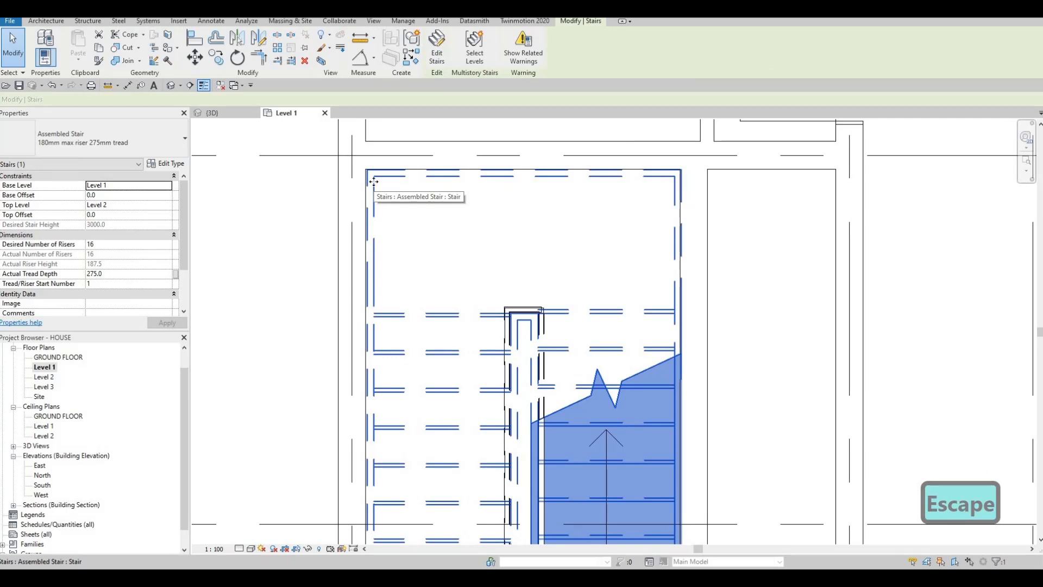
key(Left)
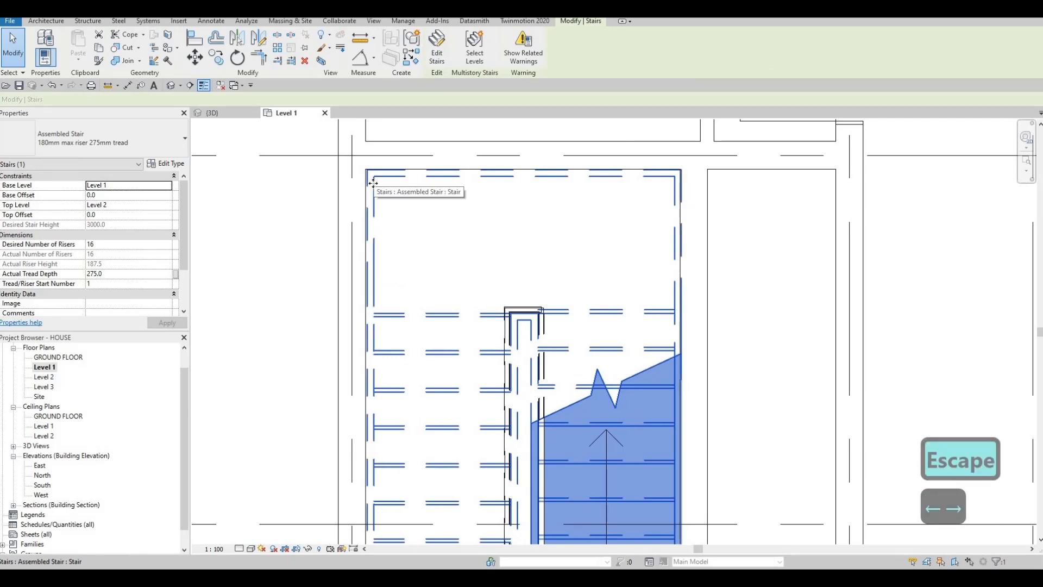
key(Right)
middle_drag(260, 120, 226, 117)
key(Escape)
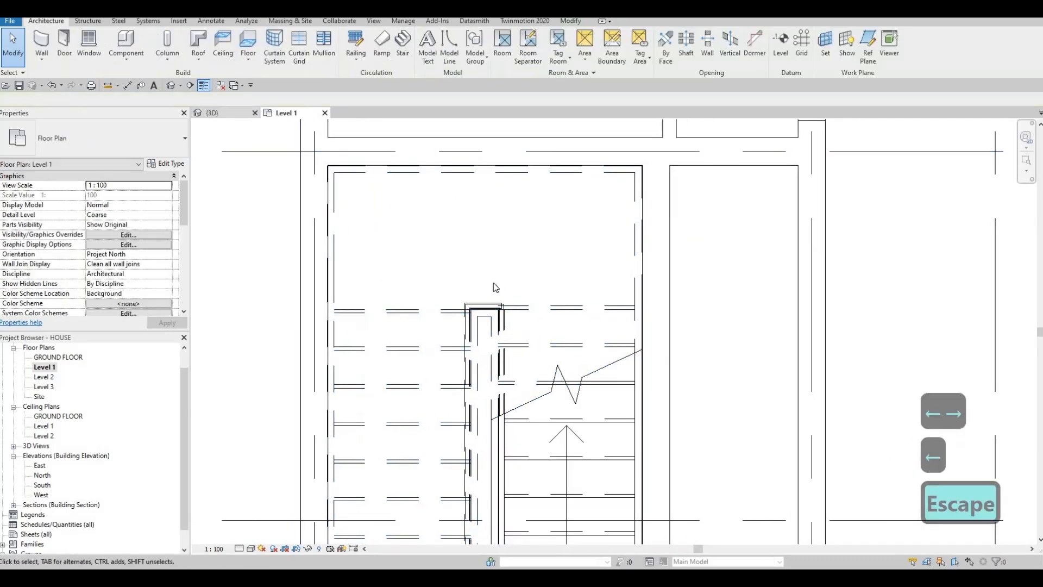
Change the stair's inner railing in the 3D view to the 900mm Rectangular type.
click(219, 113)
shift+middle_drag(466, 272, 383, 250)
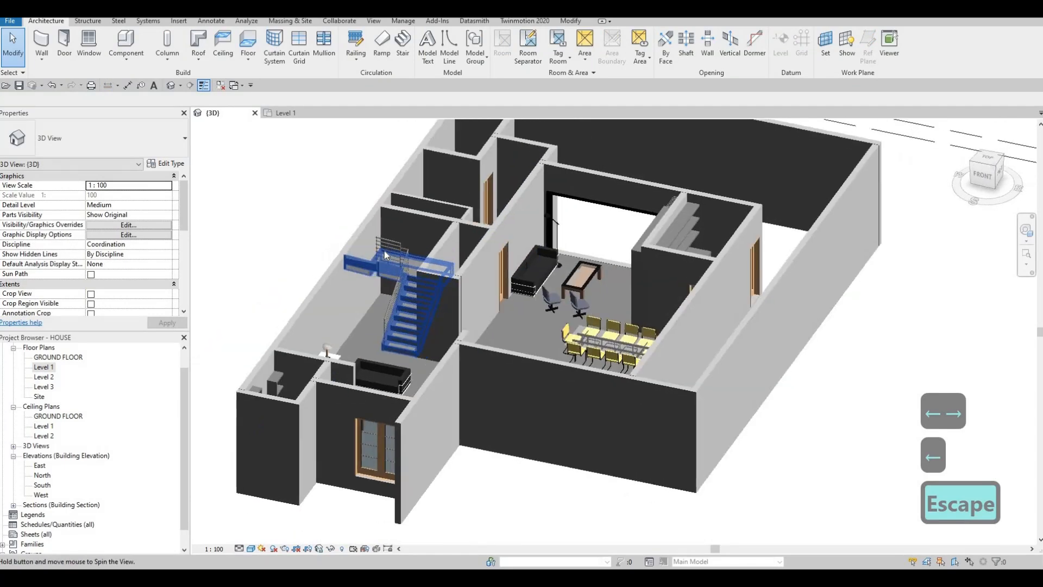
click(395, 261)
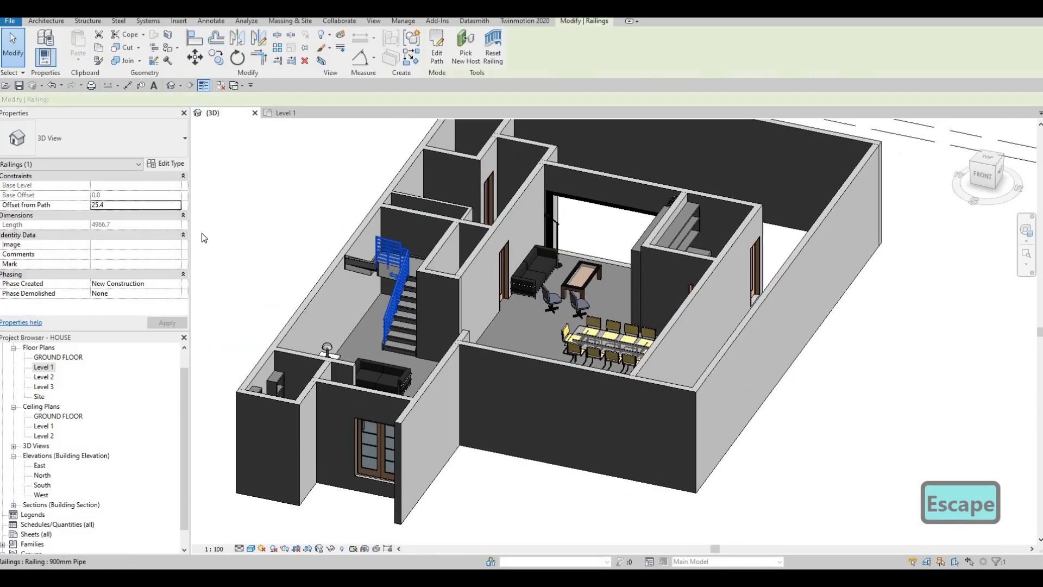
click(131, 143)
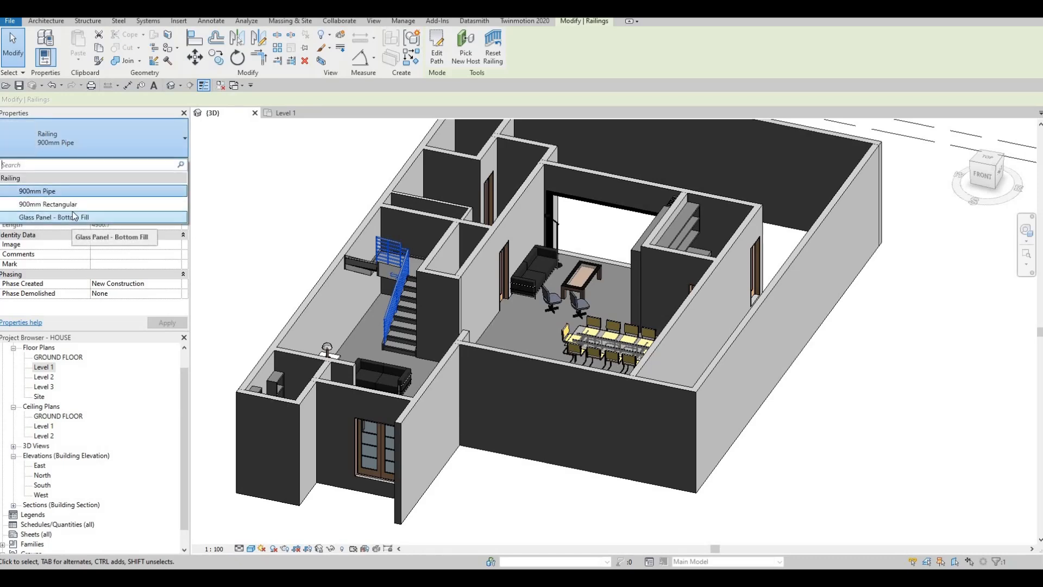
click(74, 205)
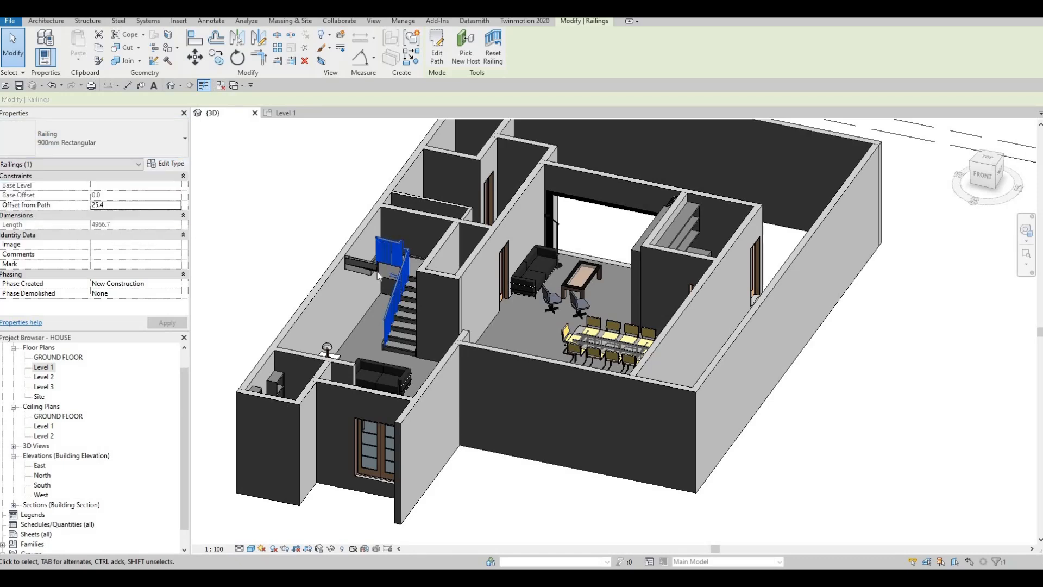
key(Escape)
Change the stair's inner railing to the Glass Panel - Bottom Fill type.
scroll(393, 255, up, 4)
click(392, 250)
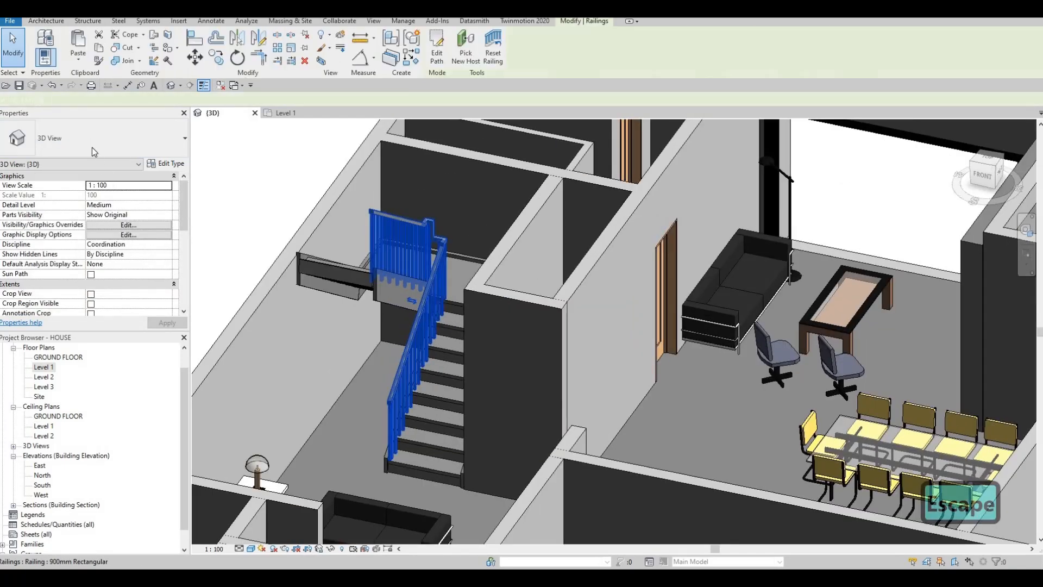
click(95, 138)
click(65, 212)
key(Escape)
key(Escape)
Set the Right Support of the 180mm max riser 275mm tread stair type to None.
shift+middle_drag(504, 341, 584, 326)
shift+middle_drag(416, 323, 415, 213)
click(415, 213)
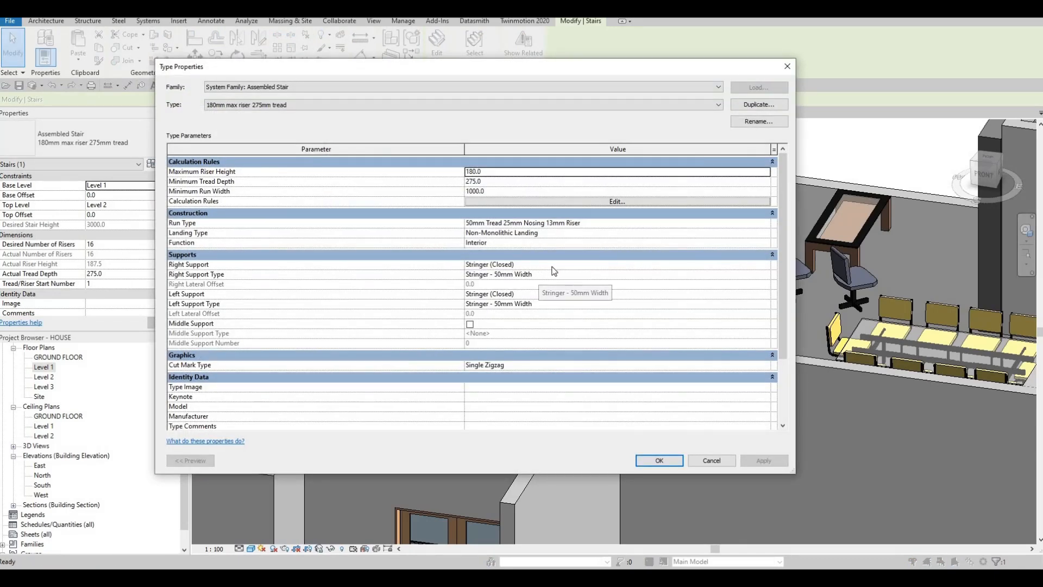
click(563, 273)
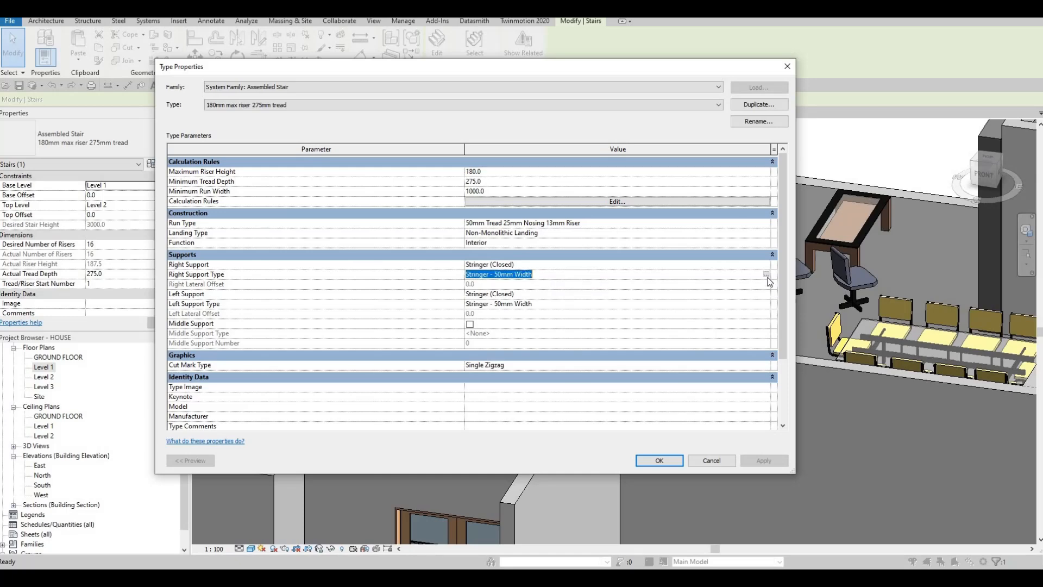
click(760, 265)
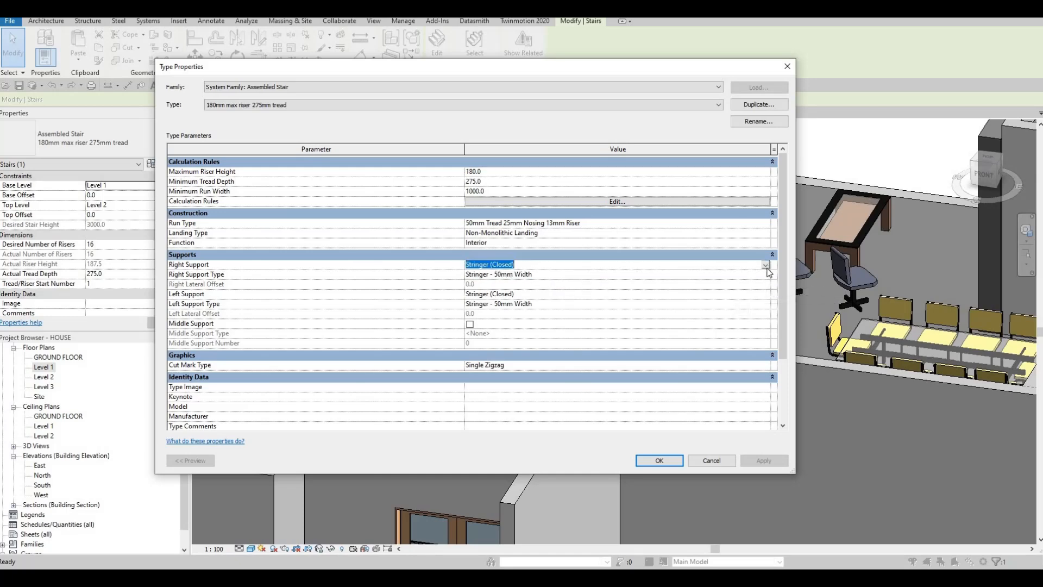
click(766, 265)
click(485, 275)
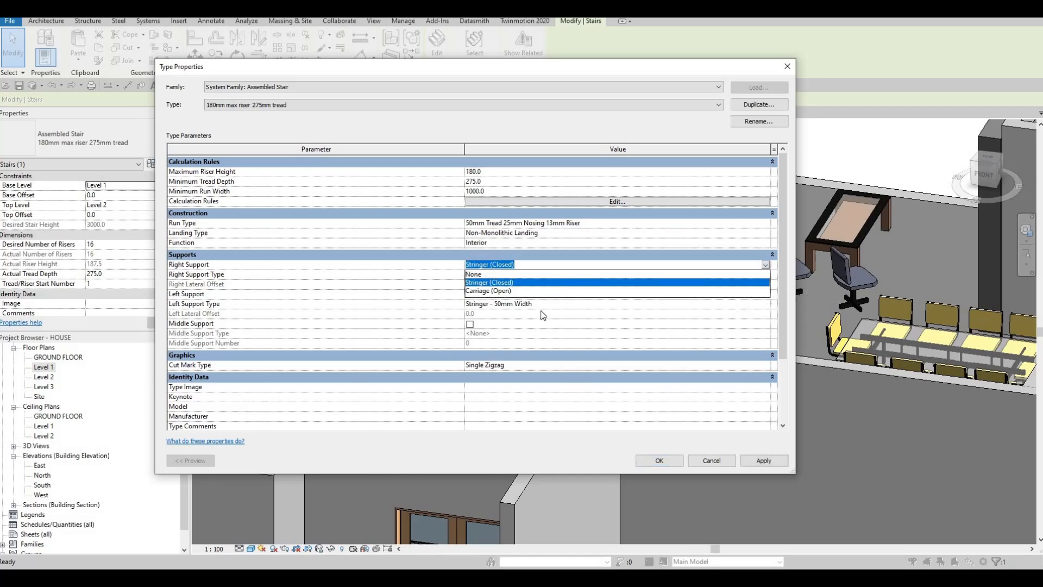
Set the Left Support of the stair type to None and apply the type changes.
click(766, 305)
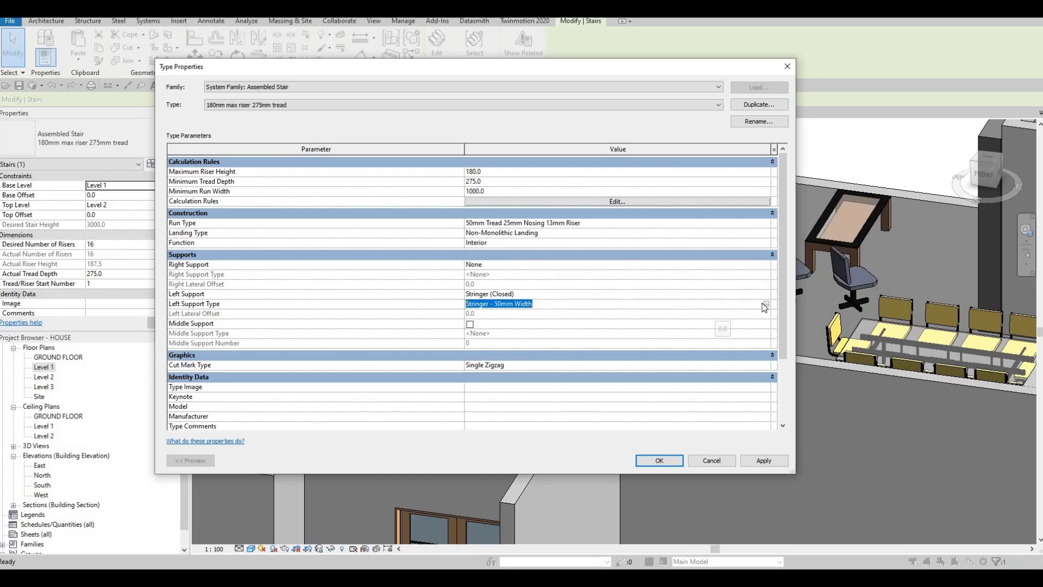
click(766, 305)
key(Escape)
click(765, 294)
click(765, 293)
click(478, 303)
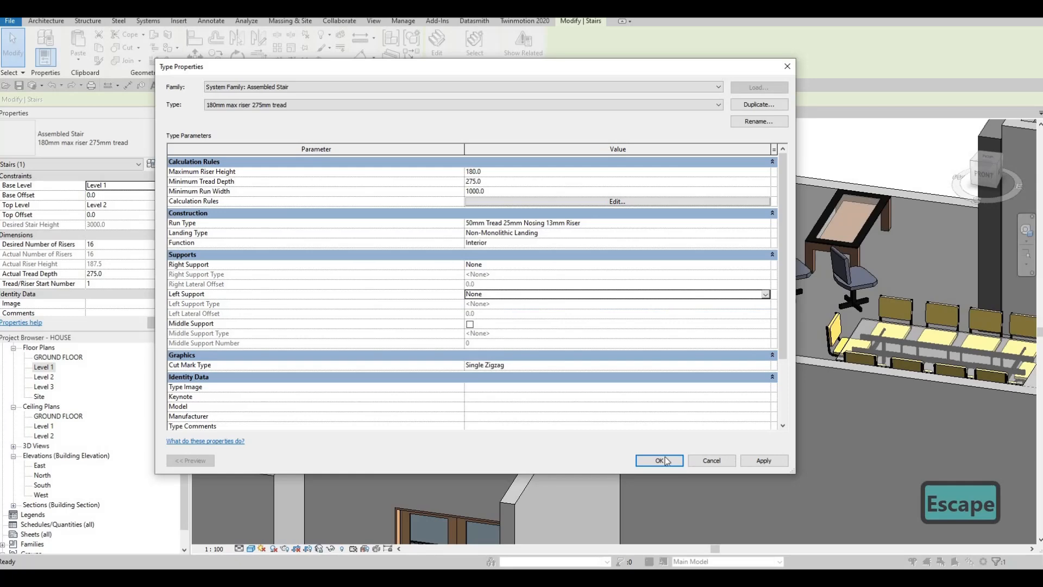
key(Escape)
key(Escape)
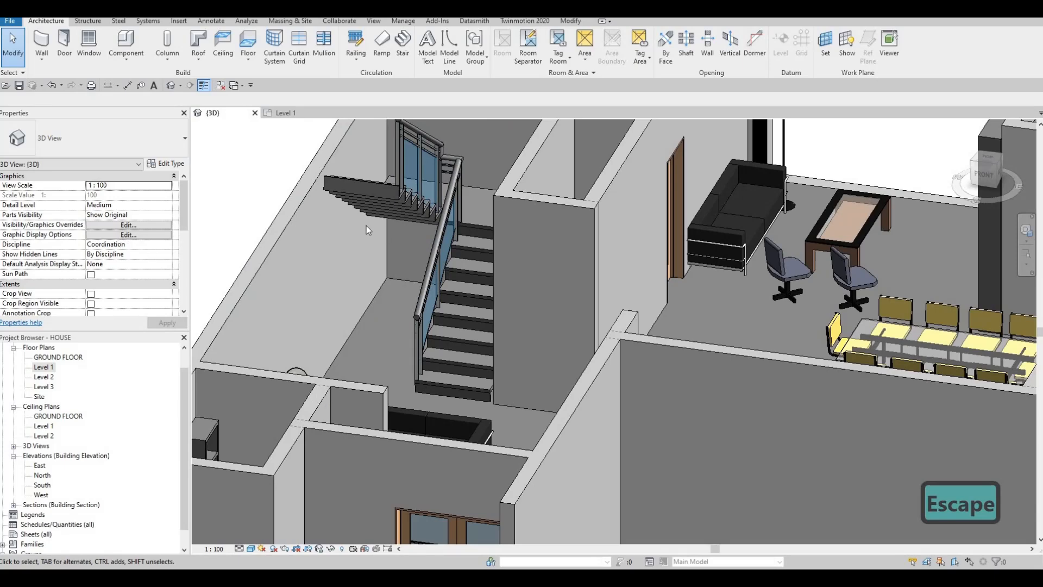
Enable Middle Support in the stair's type properties.
click(383, 198)
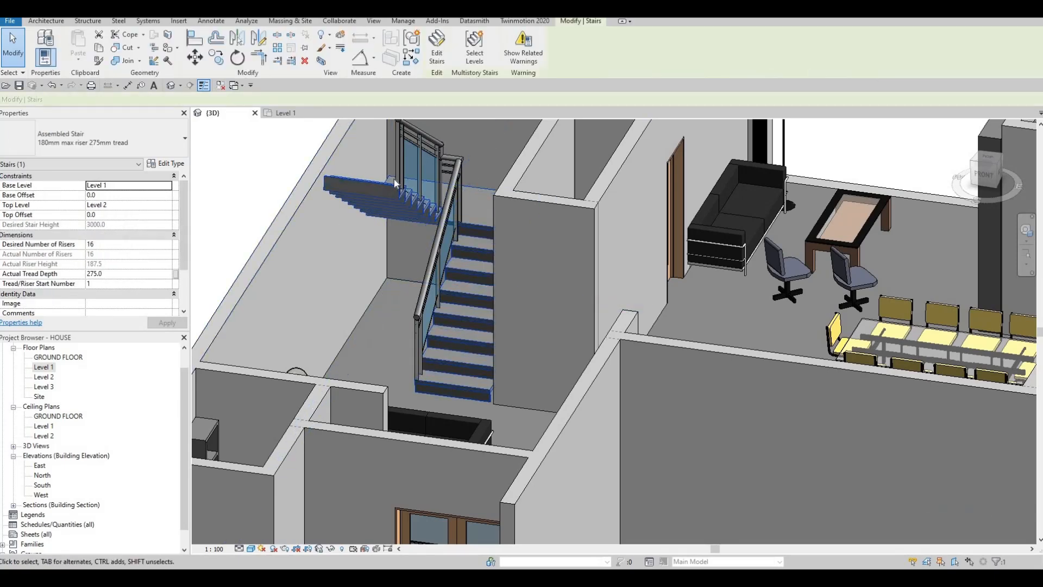
key(Escape)
click(381, 195)
click(165, 164)
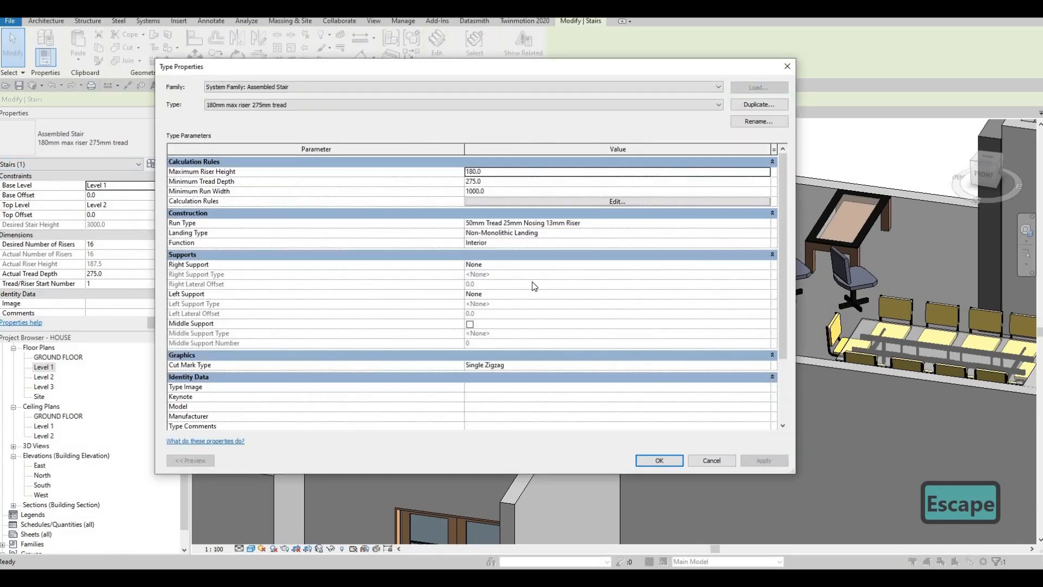
click(470, 324)
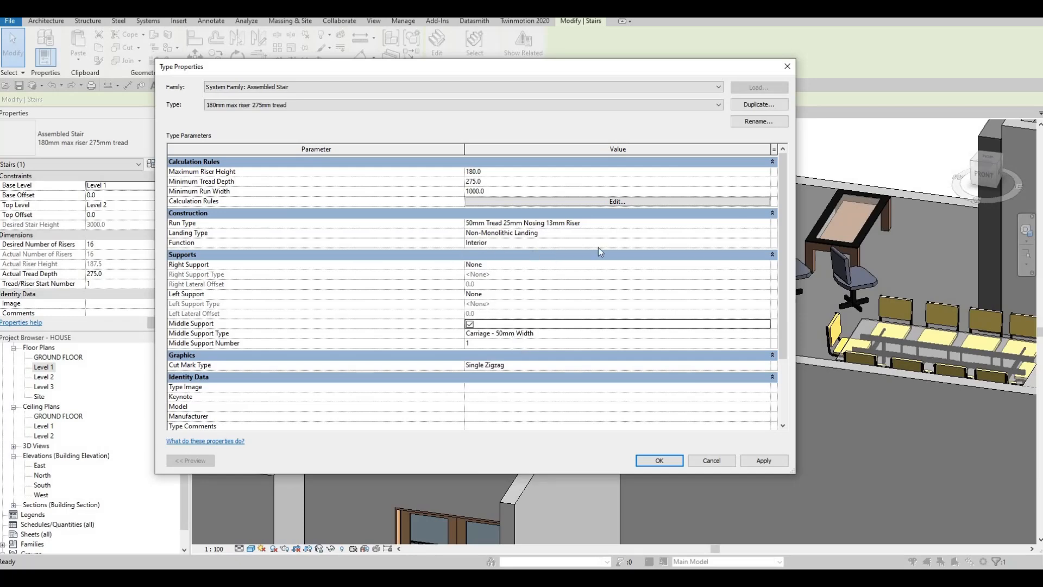
Turn off Riser in the stair's 50mm Tread 25mm Nosing 13mm Riser run type and apply the stair type changes.
click(760, 224)
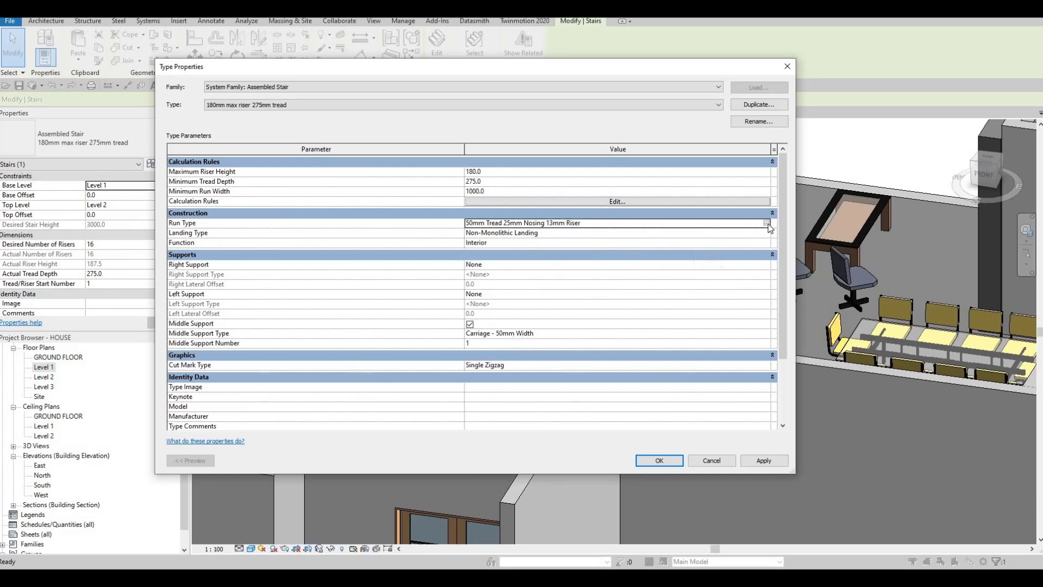
click(768, 223)
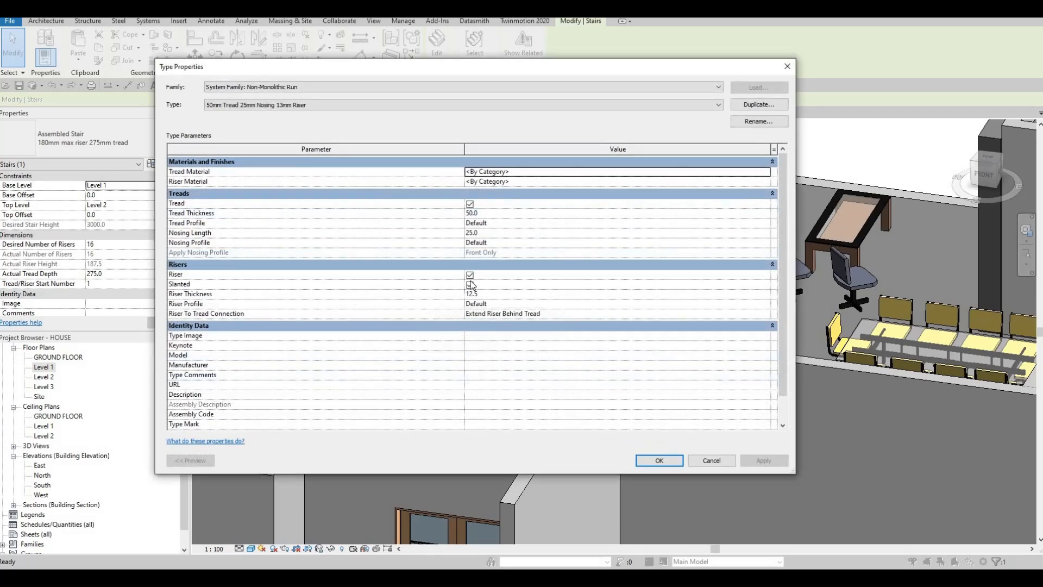
click(470, 276)
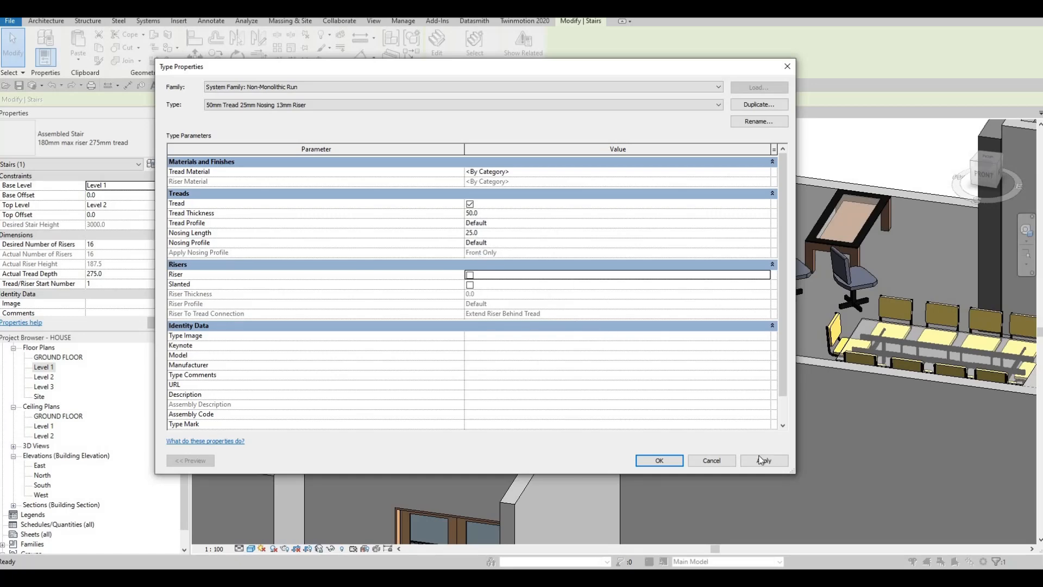
click(679, 458)
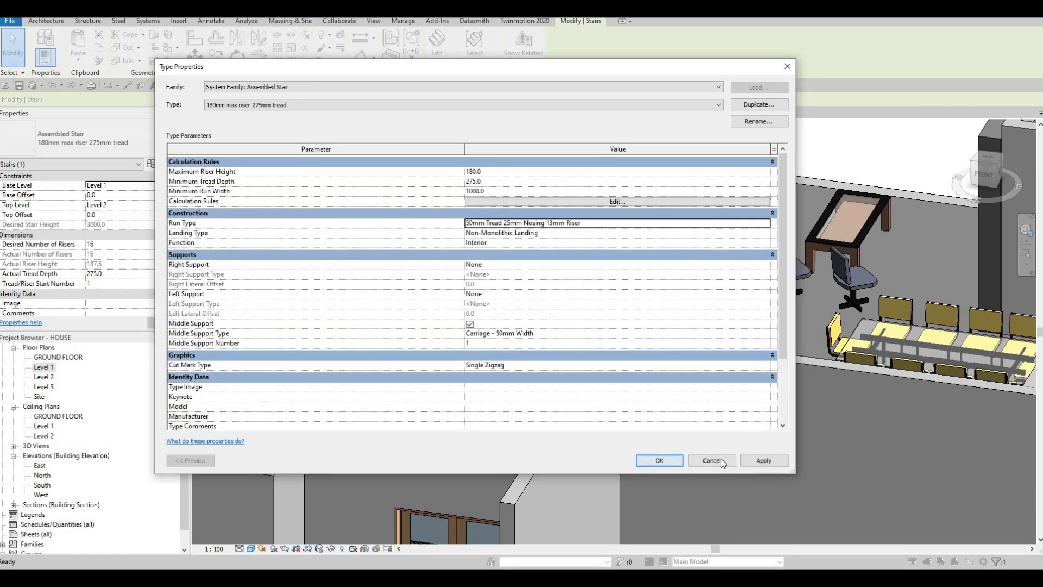
click(659, 460)
scroll(526, 372, up, 5)
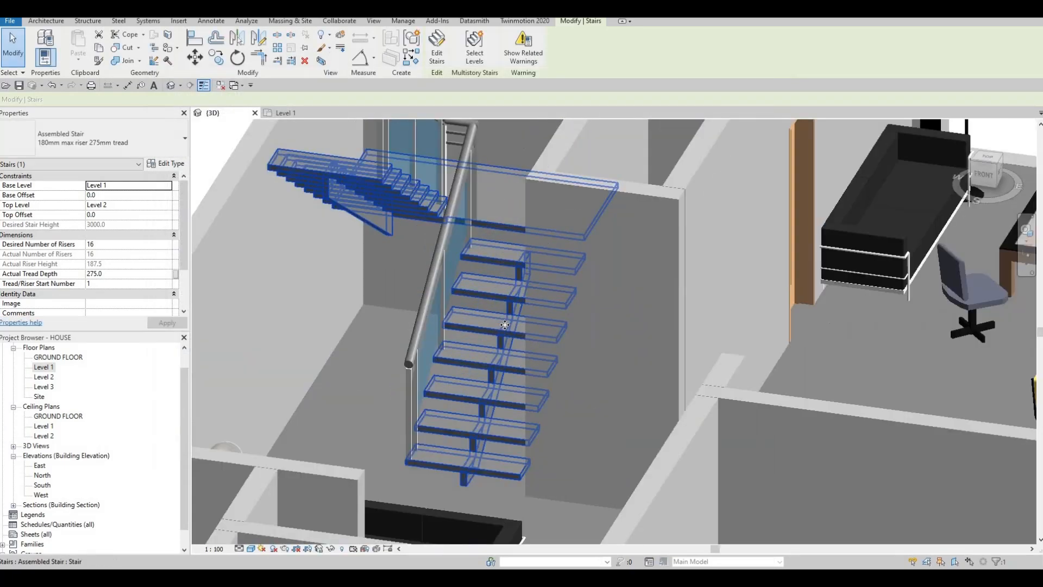
scroll(526, 373, down, 2)
shift+middle_drag(643, 354, 489, 353)
scroll(490, 352, up, 1)
key(Escape)
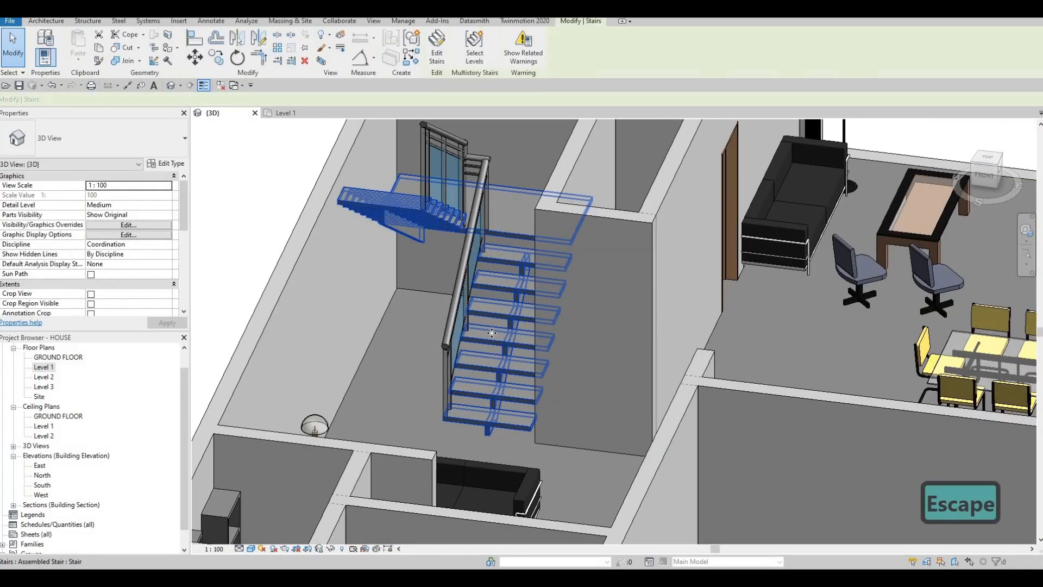
Open the material browser for the stair run type's Tread Material and list the Wood category of the AEC Materials library.
scroll(478, 336, down, 2)
shift+middle_drag(478, 336, 408, 288)
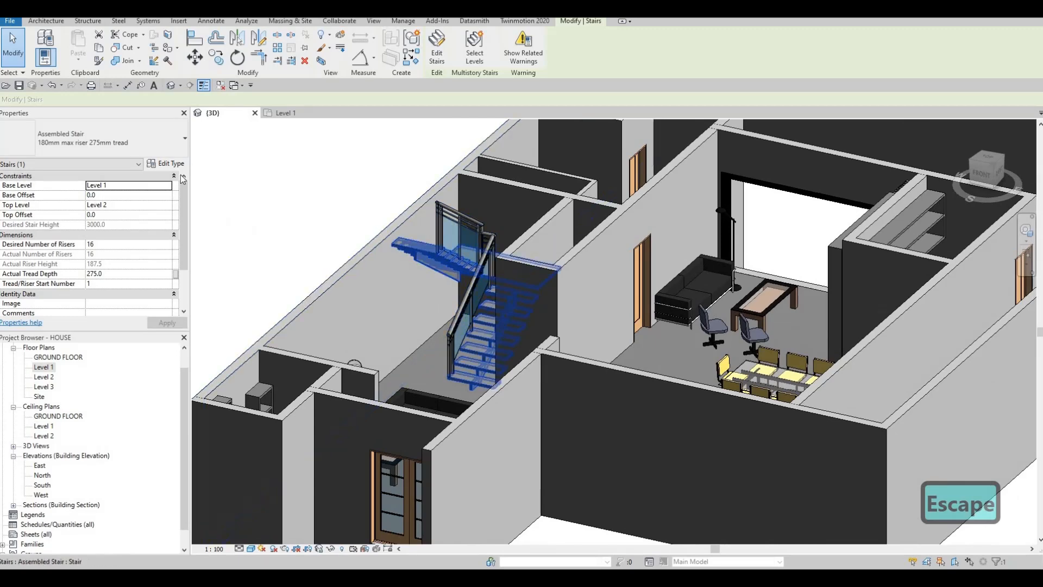
click(166, 163)
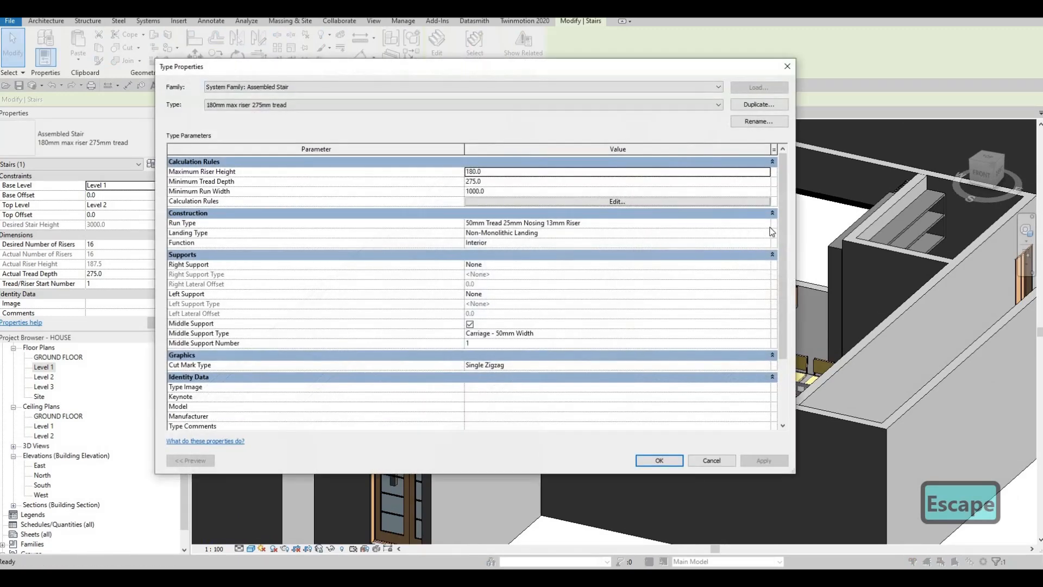
click(761, 222)
click(459, 222)
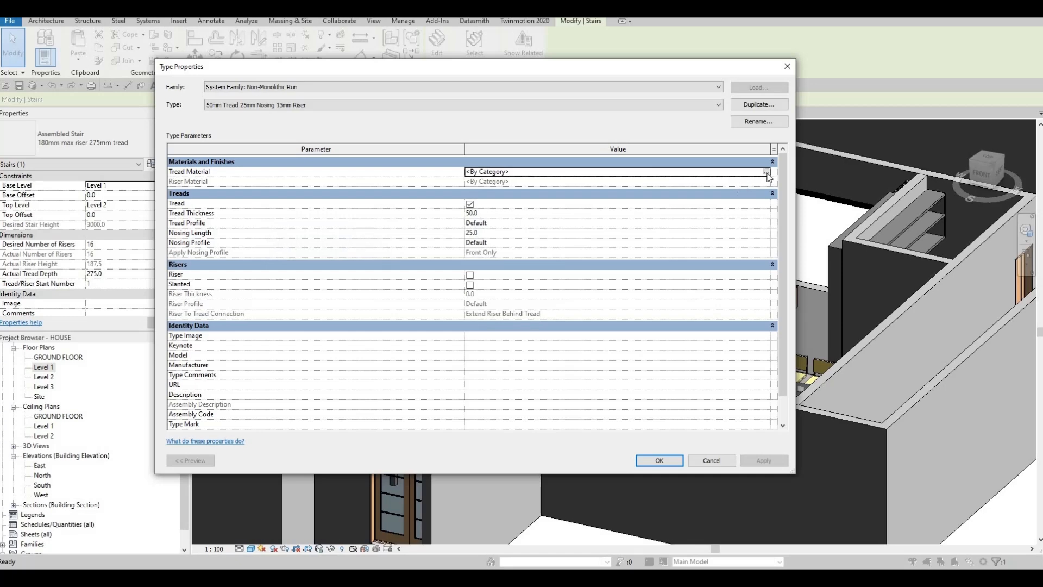
click(766, 171)
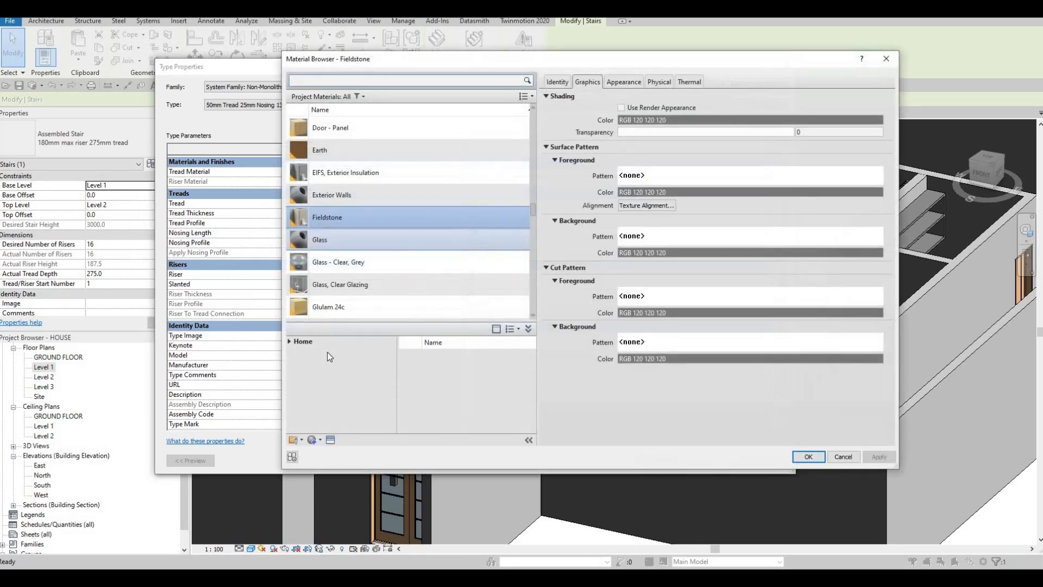
click(288, 342)
click(292, 359)
scroll(324, 402, down, 3)
click(322, 425)
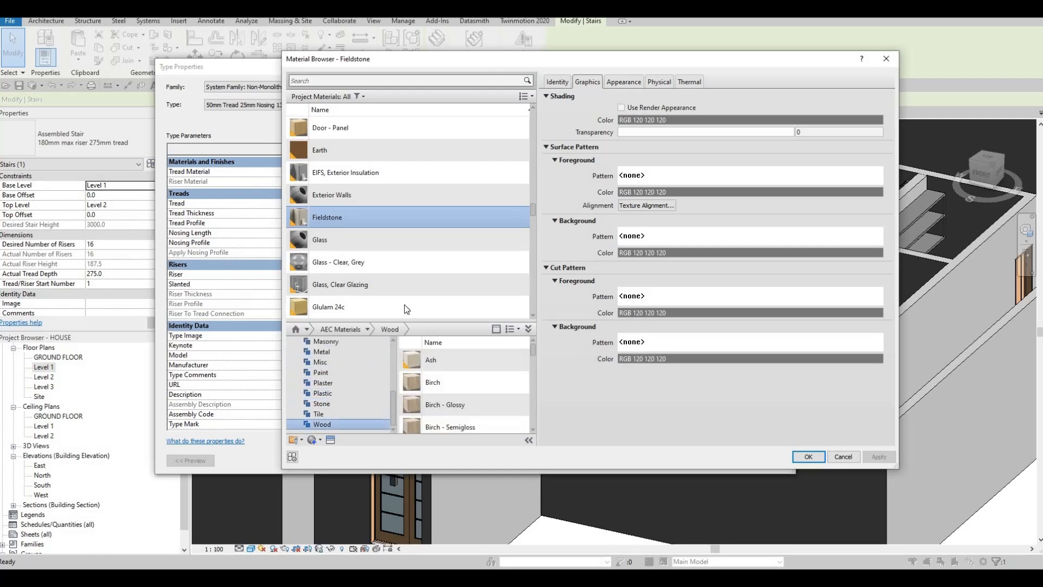
Assign Glulam 36c as the run type's Tread Material and apply it to the stair.
scroll(404, 302, down, 6)
scroll(383, 225, up, 3)
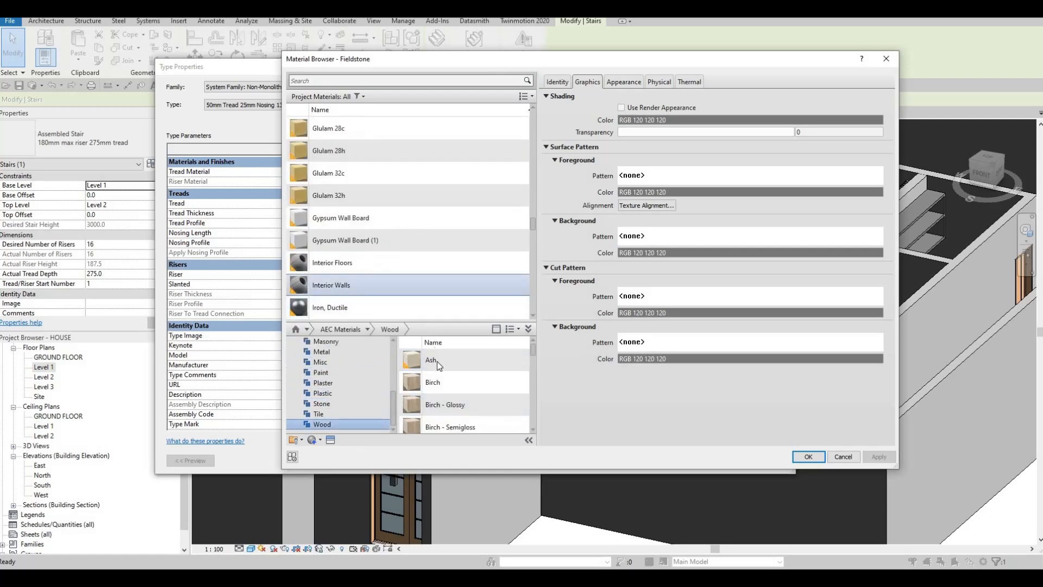
scroll(467, 413, down, 5)
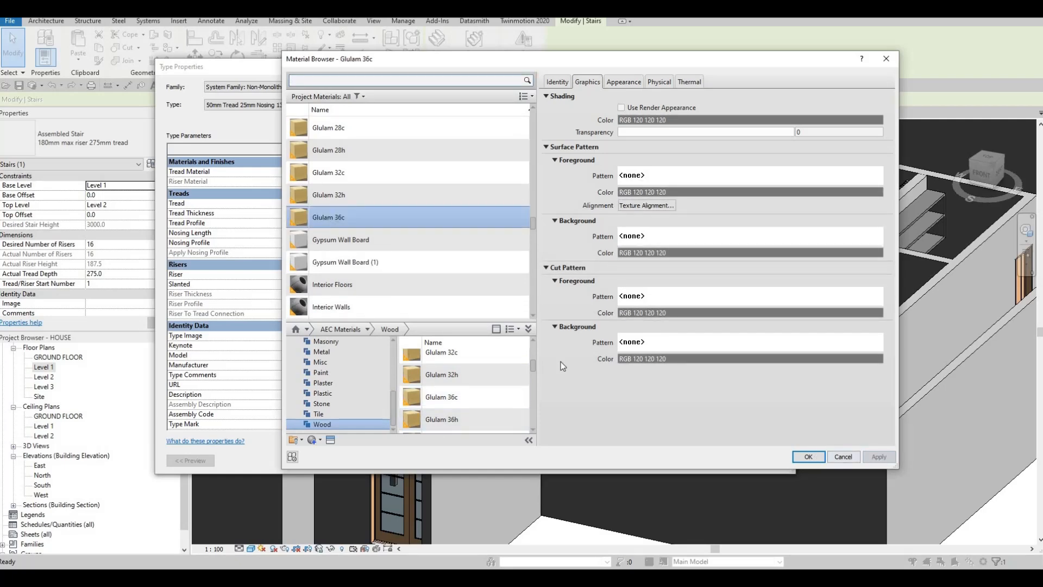
click(819, 458)
click(676, 461)
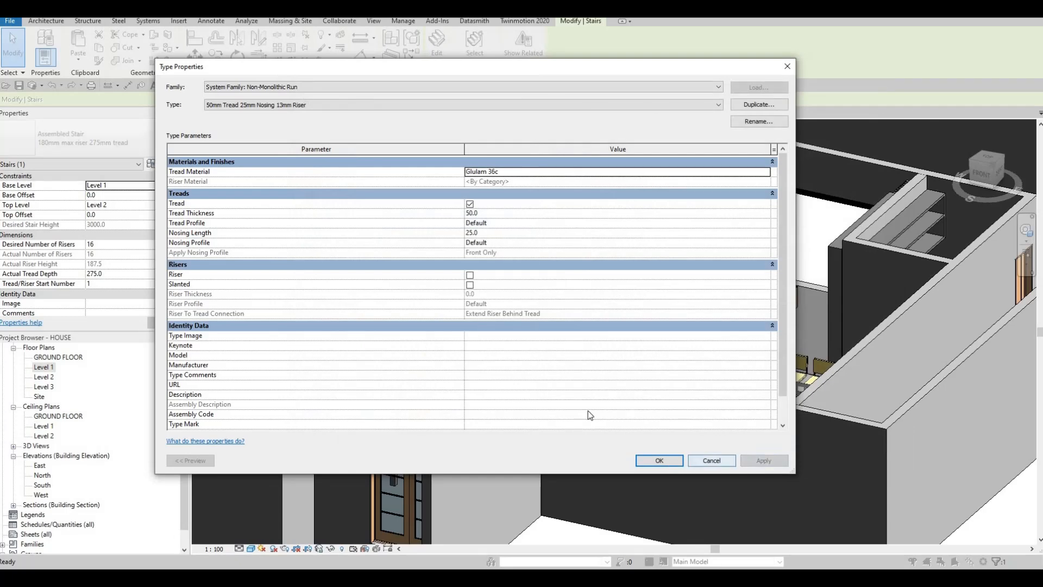
click(679, 460)
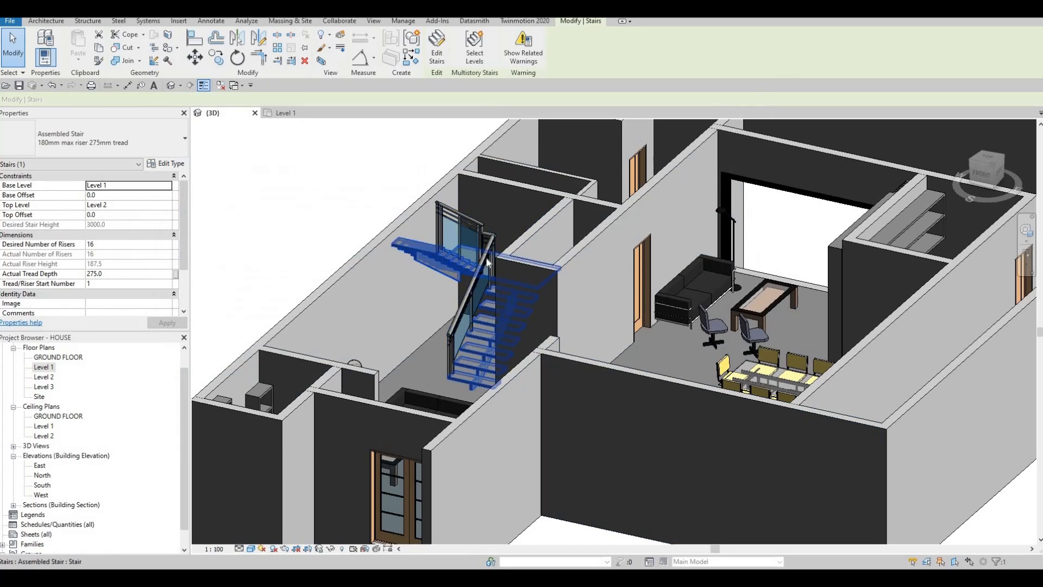
Examine the Glass Panel - Bottom Fill railing type's joins, rail structure and baluster placement settings.
click(483, 271)
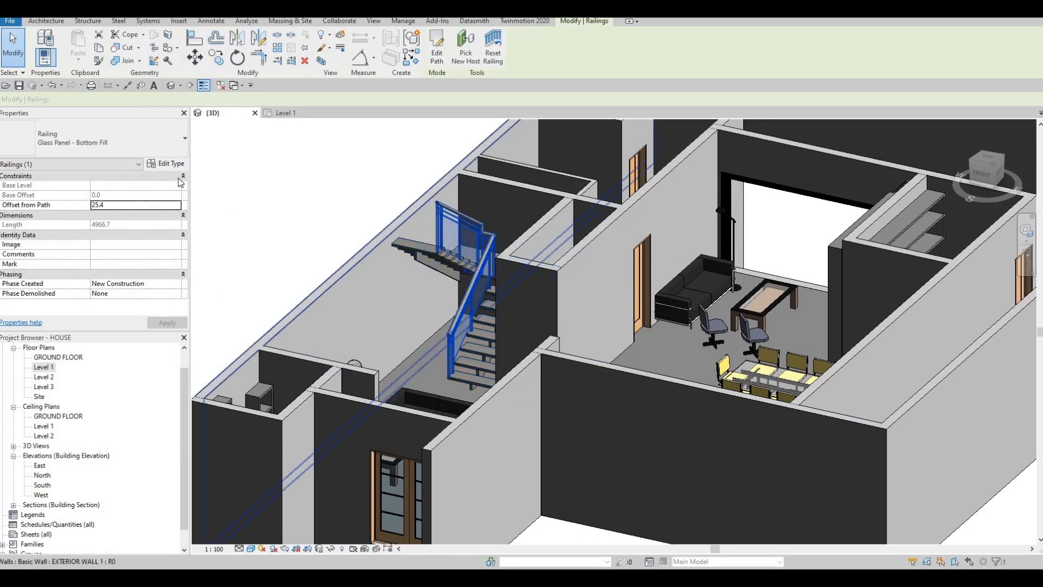
click(166, 164)
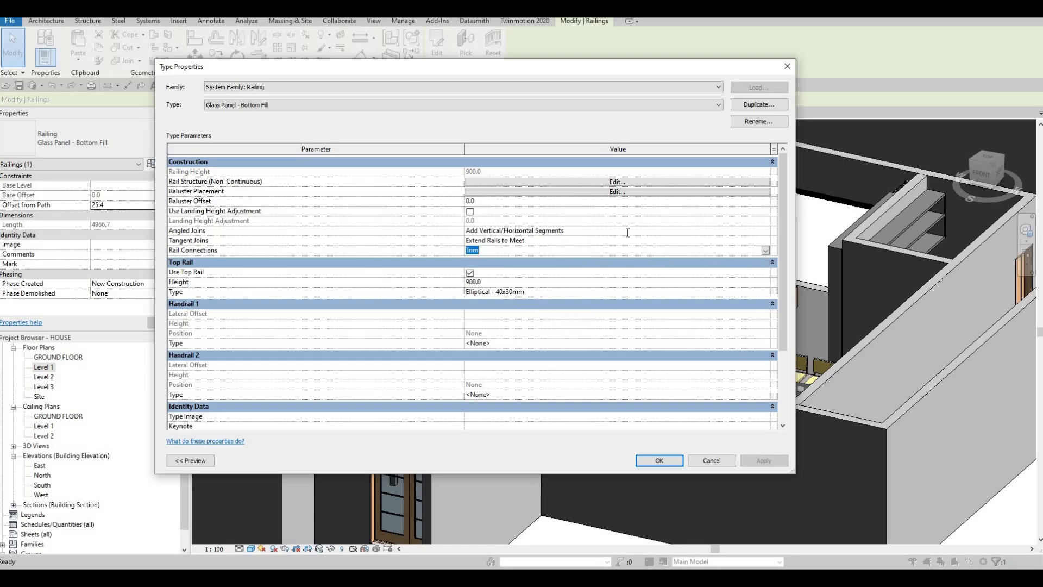
click(701, 234)
click(581, 243)
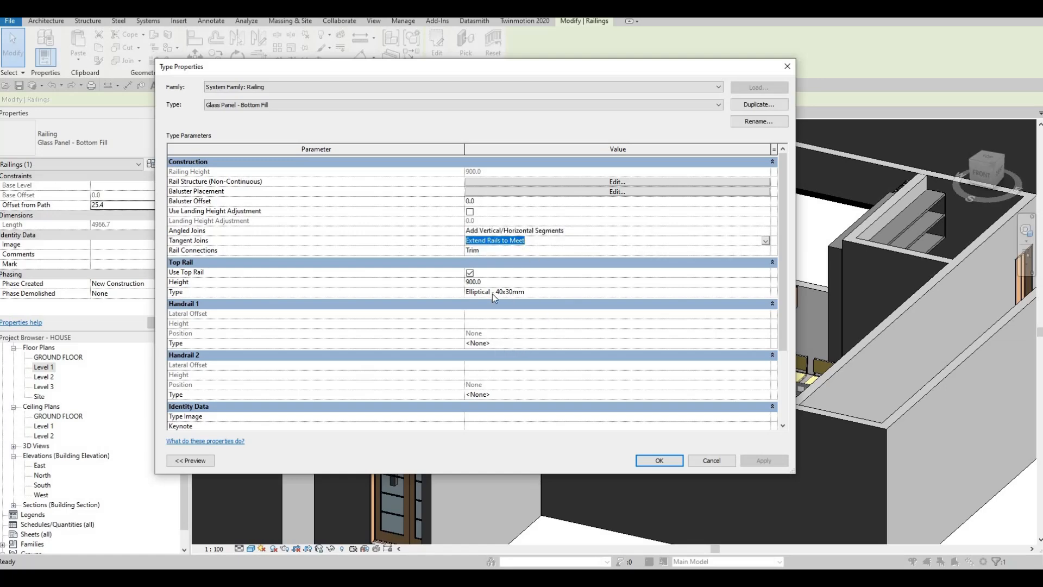
click(602, 183)
key(Escape)
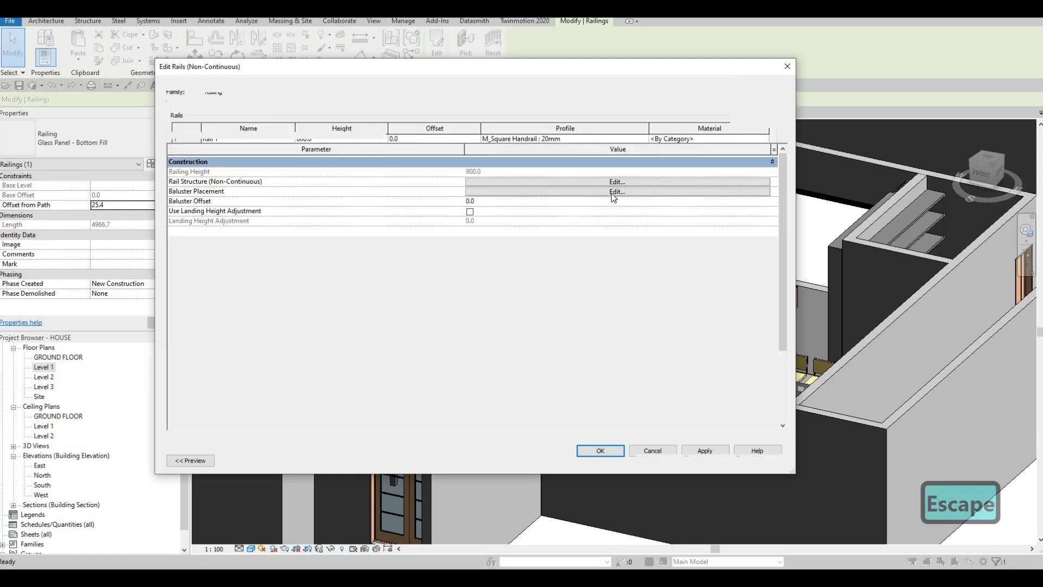
click(605, 193)
key(Escape)
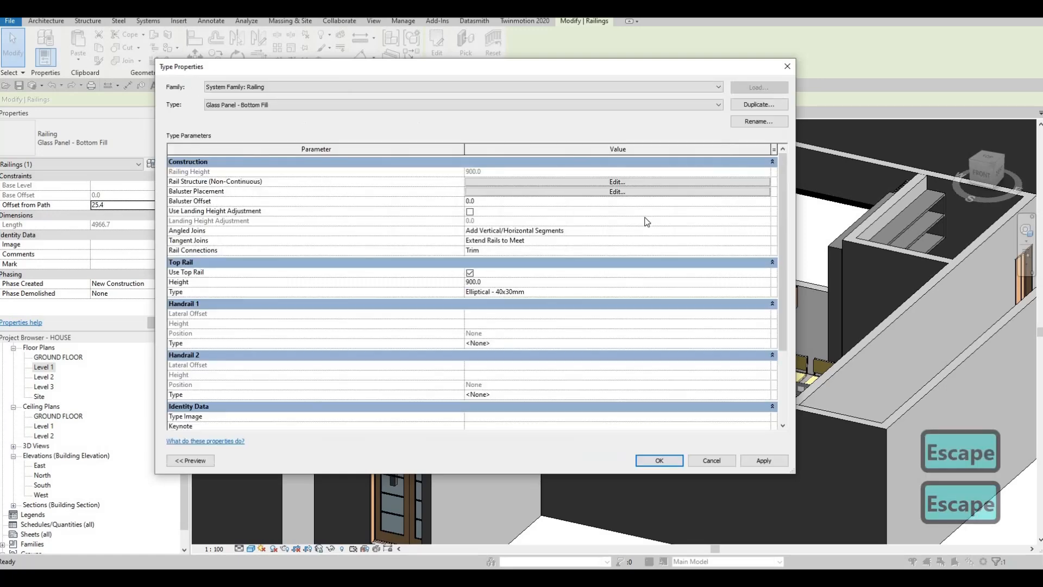
key(Escape)
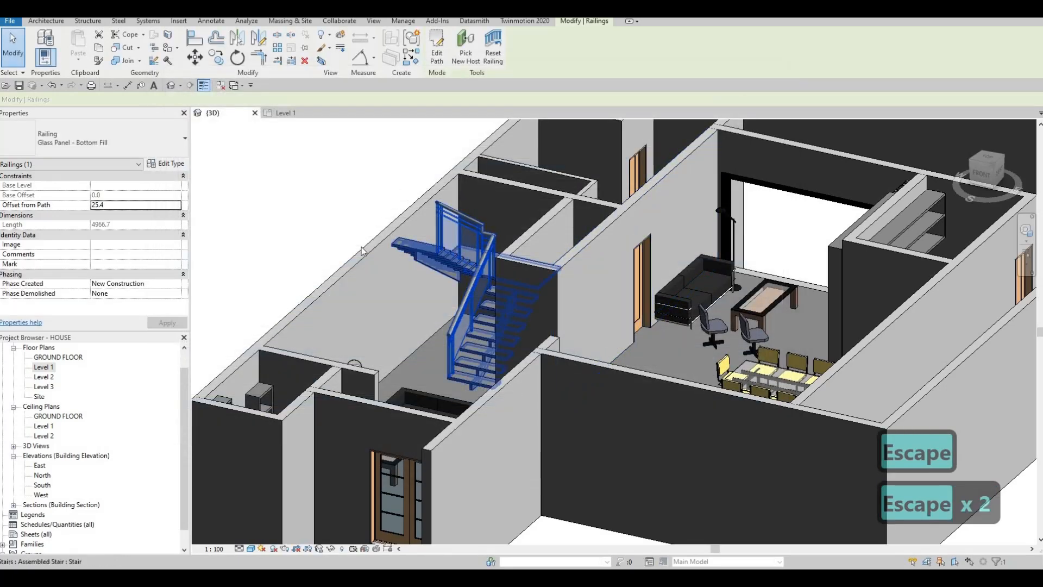
Examine the tread settings of the stair's Non-Monolithic Landing type by turning Same as Run off and back on.
click(428, 260)
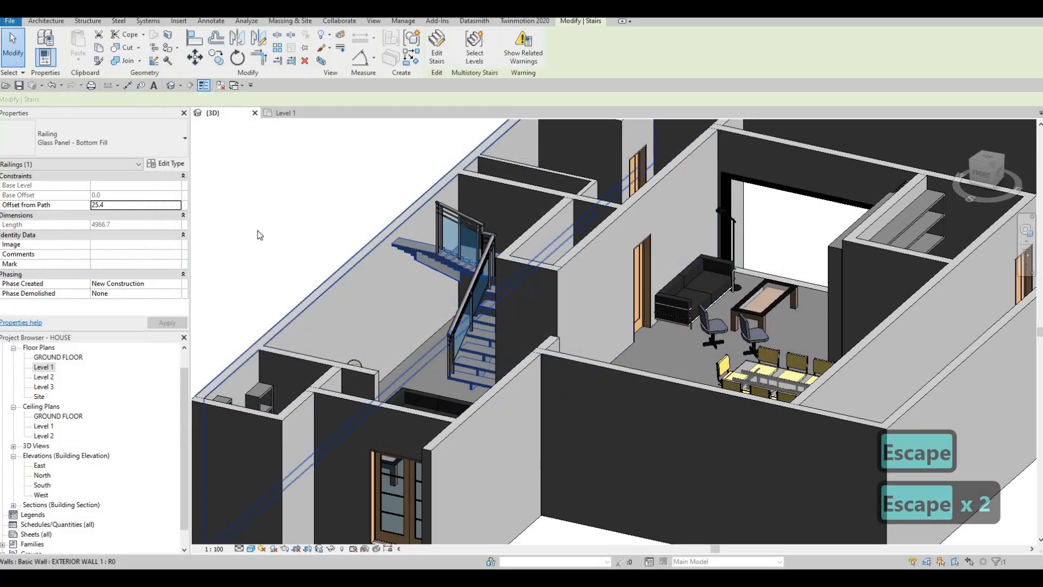
click(166, 163)
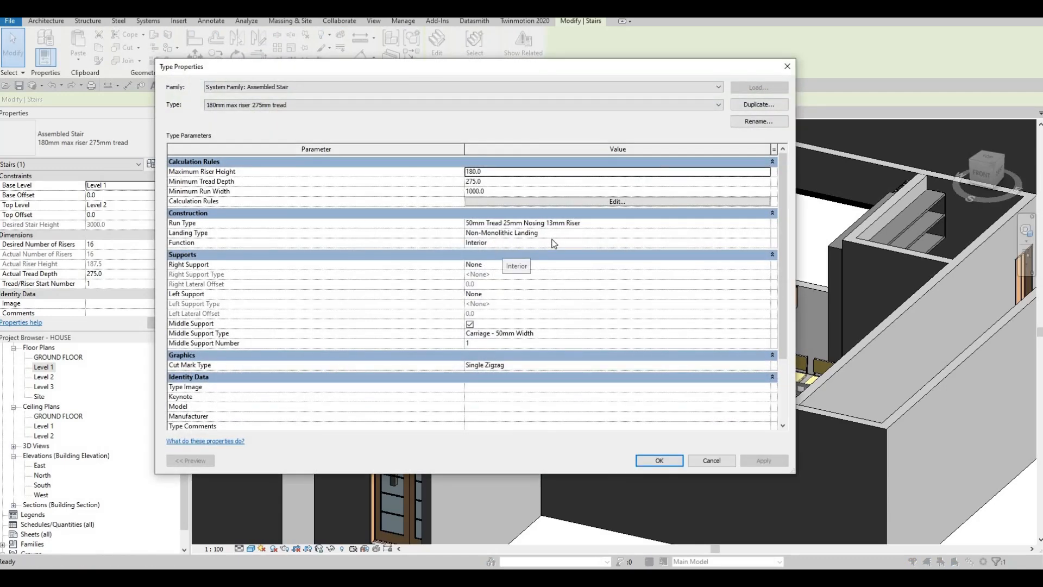
click(576, 233)
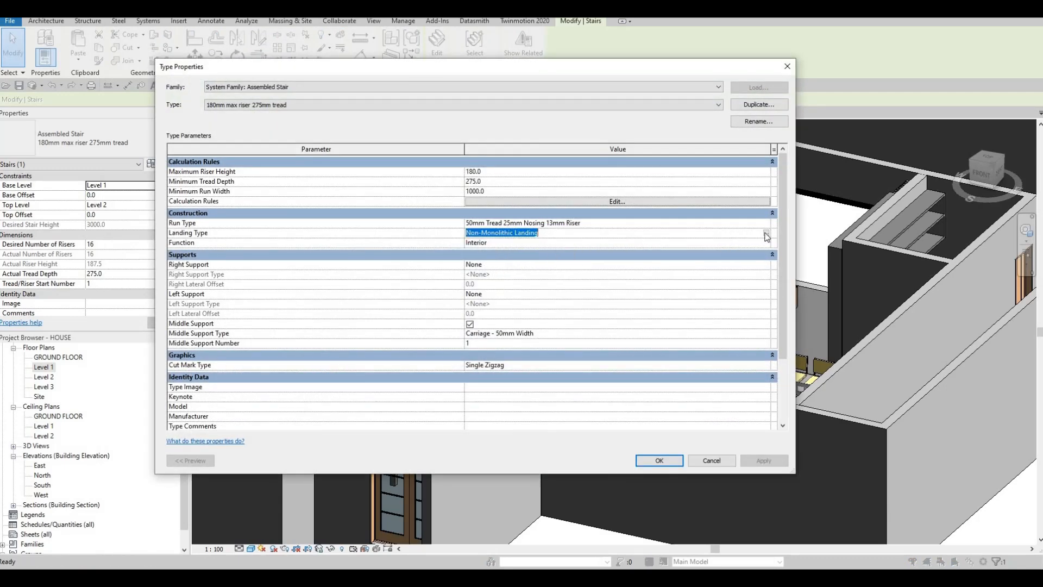
click(767, 234)
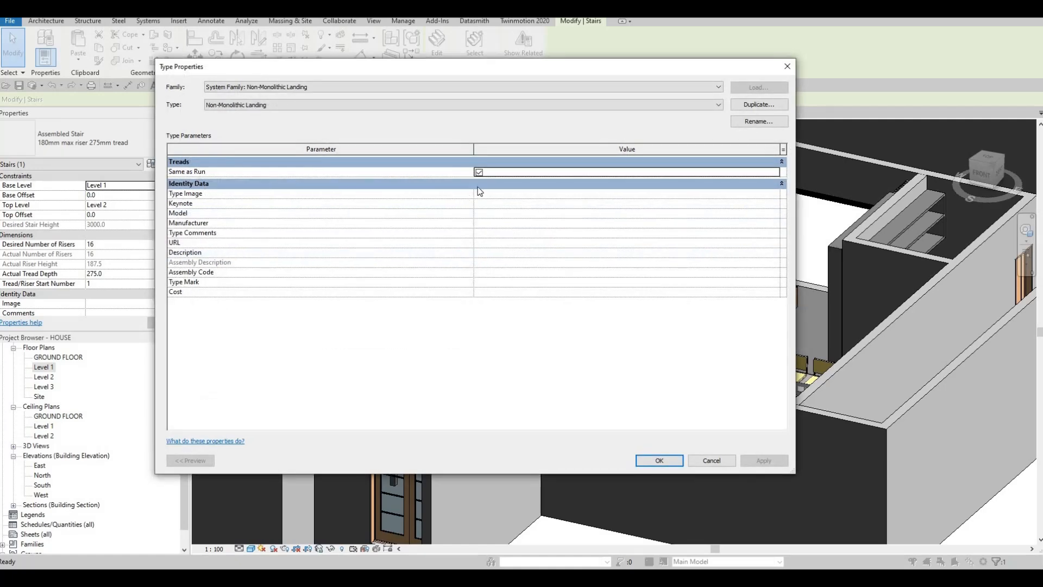
click(478, 173)
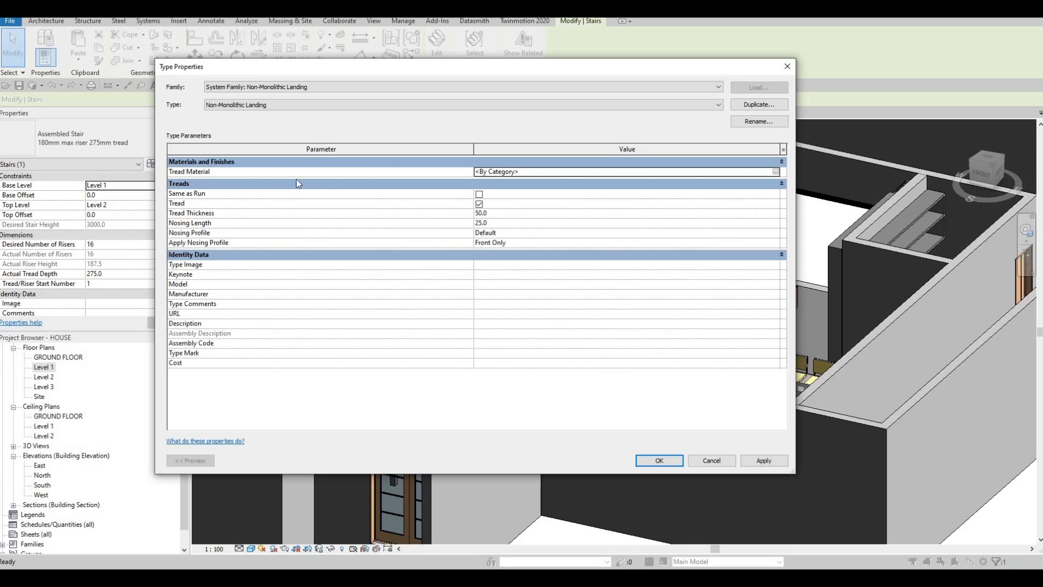
click(479, 194)
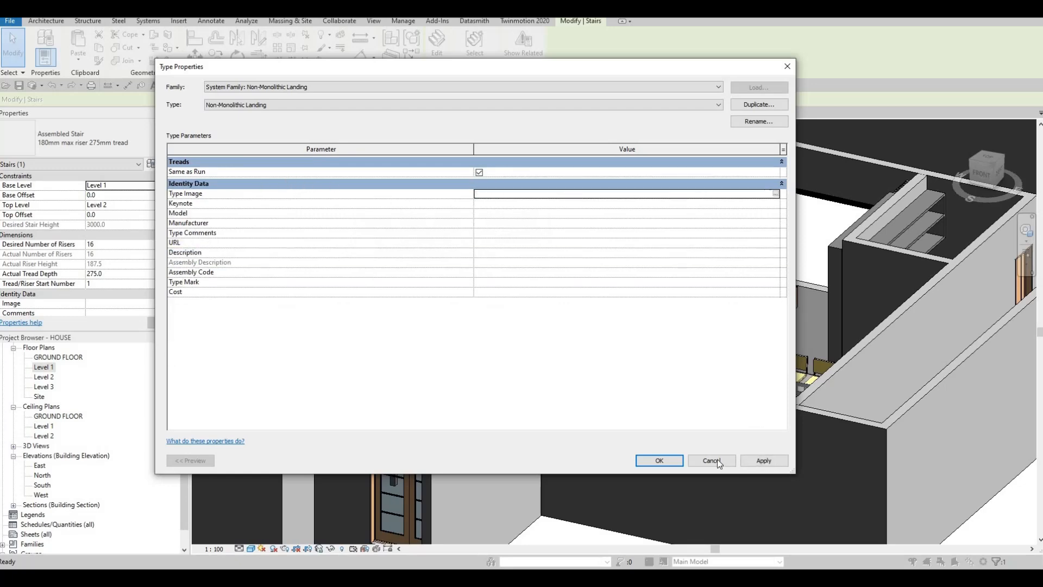
click(660, 461)
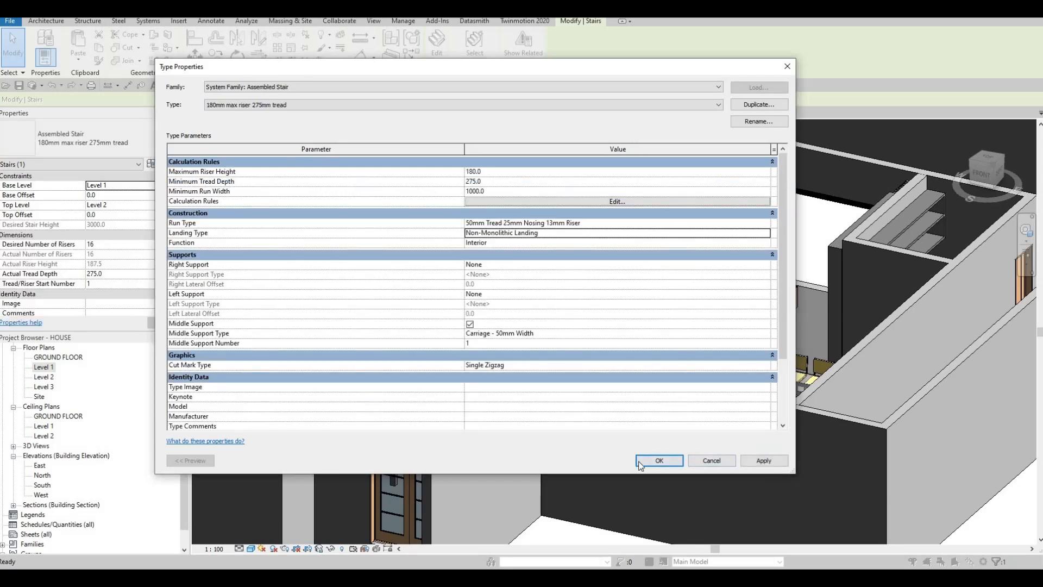
click(659, 460)
Open the material browser for the Material of the stair's Carriage - 50mm Width middle support type.
shift+middle_drag(567, 336, 501, 227)
scroll(502, 228, up, 5)
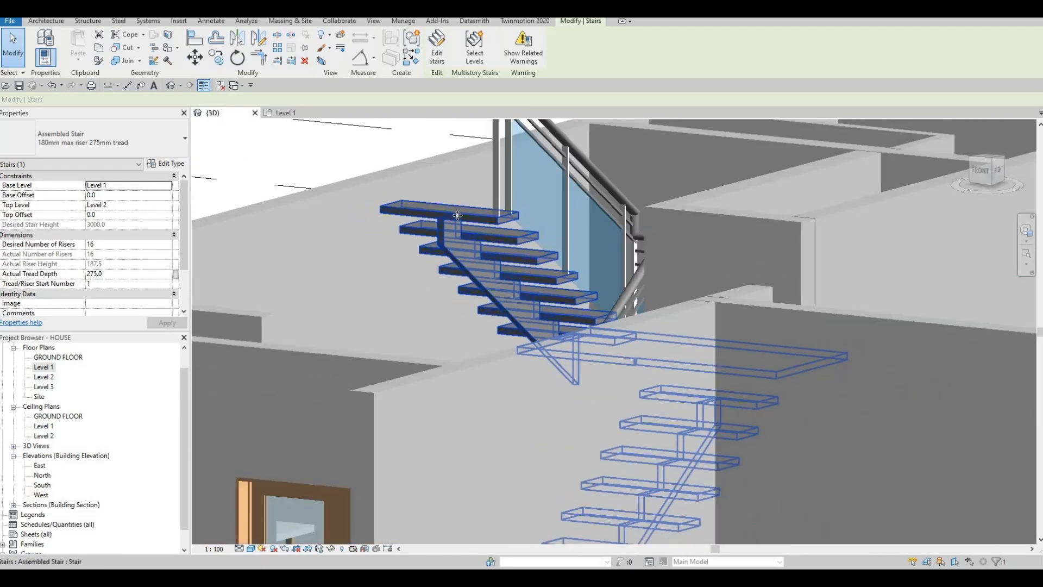
scroll(455, 264, down, 4)
shift+middle_drag(596, 365, 442, 253)
scroll(458, 284, up, 2)
scroll(306, 165, down, 2)
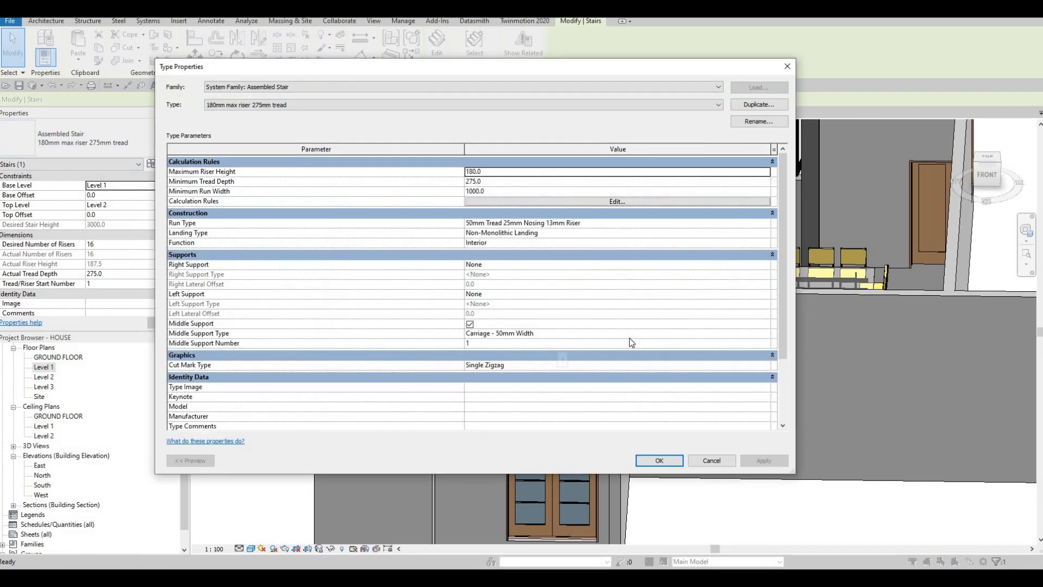
click(715, 334)
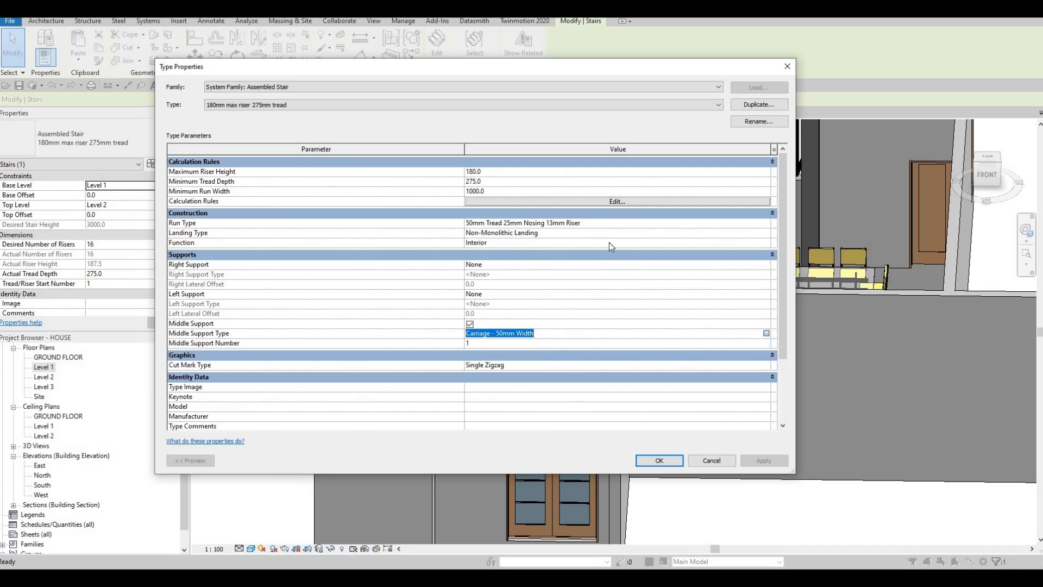
click(766, 333)
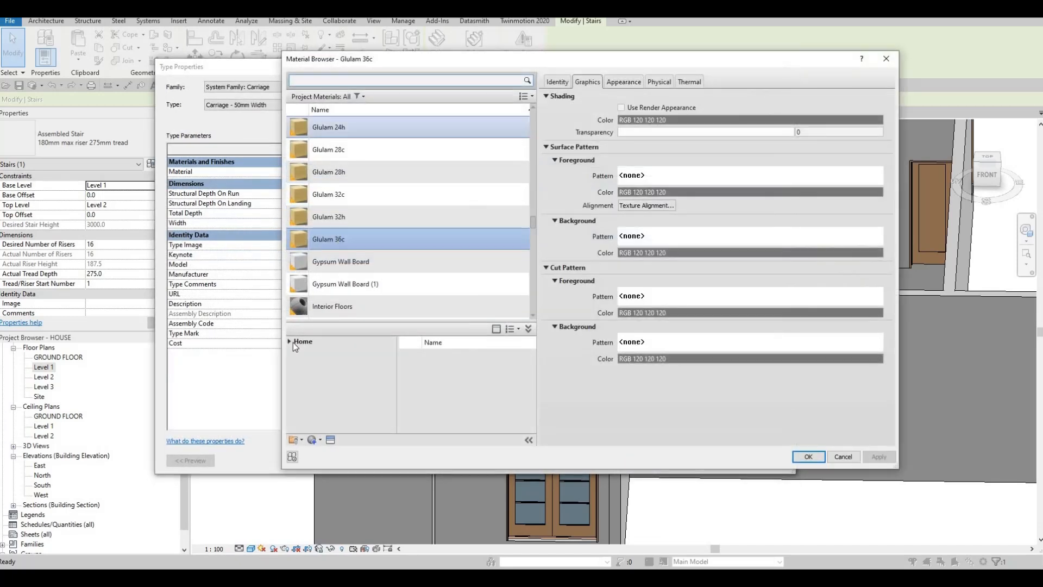
Assign Aluminum 1100-H14 from the AEC Materials Metal category to the middle support and confirm the stair type changes.
click(298, 342)
click(290, 342)
click(292, 361)
scroll(348, 403, down, 4)
click(321, 372)
click(510, 382)
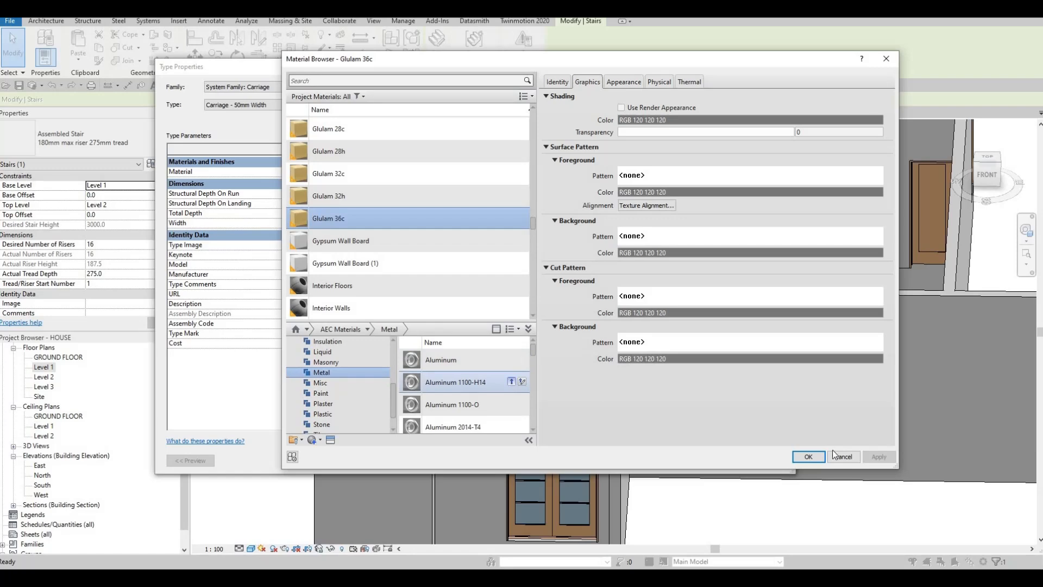
click(809, 456)
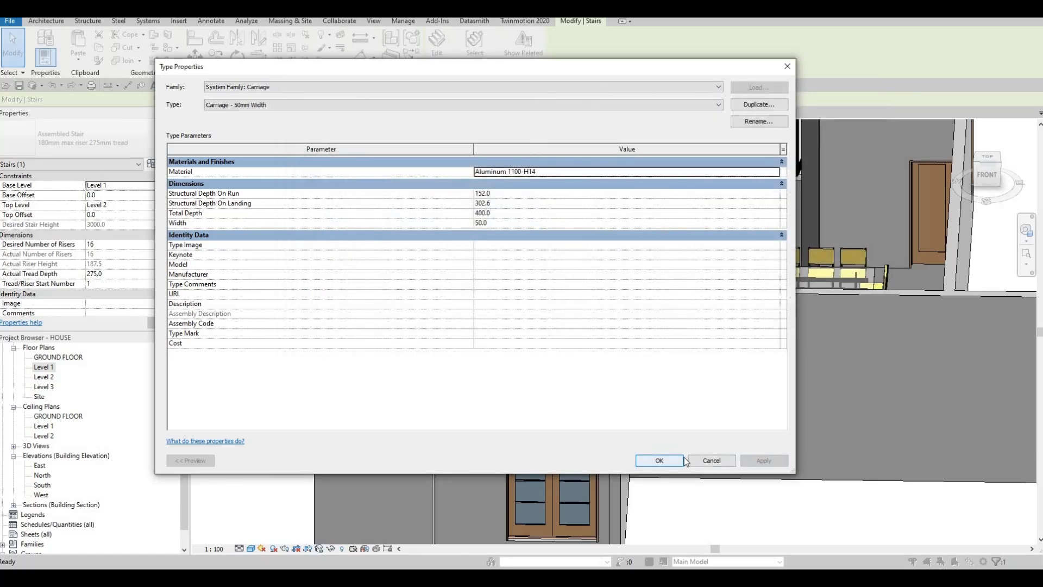
click(659, 465)
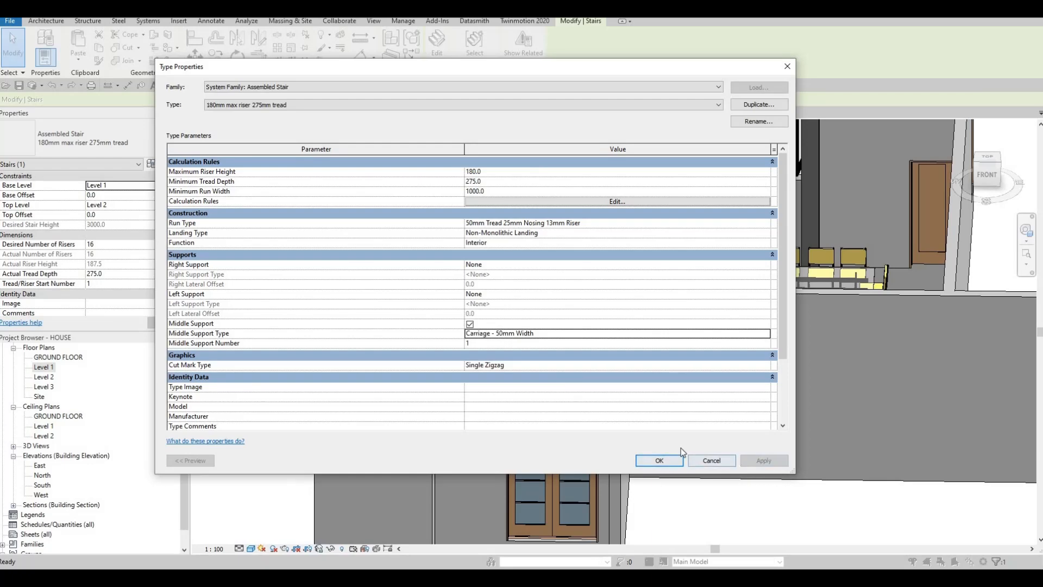
click(659, 460)
Inspect the stair's treads, middle support and clearance to the walls from the front and from above in 3D.
scroll(454, 272, up, 5)
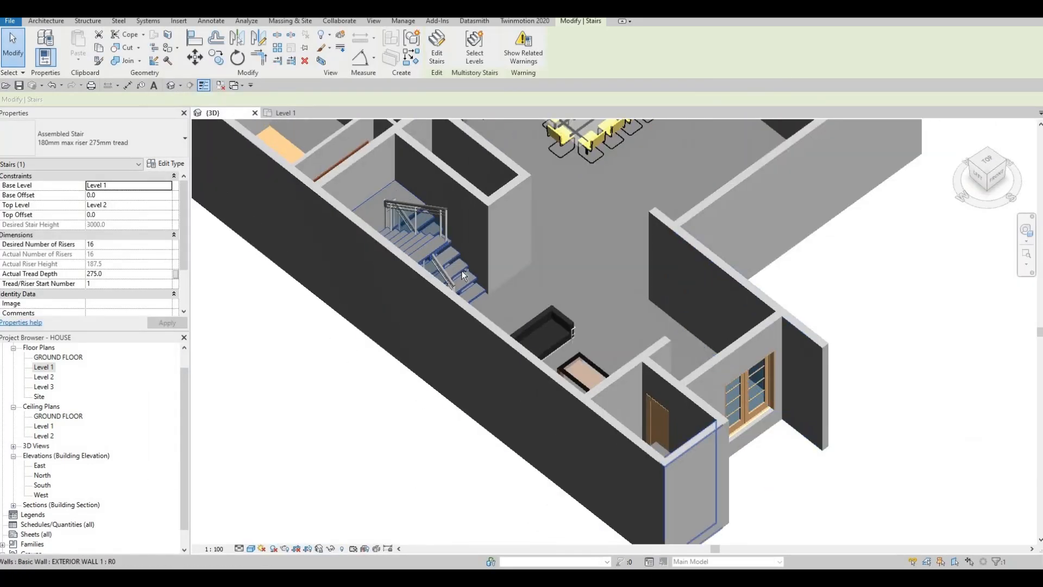
scroll(454, 266, down, 2)
key(Escape)
shift+middle_drag(380, 228, 442, 241)
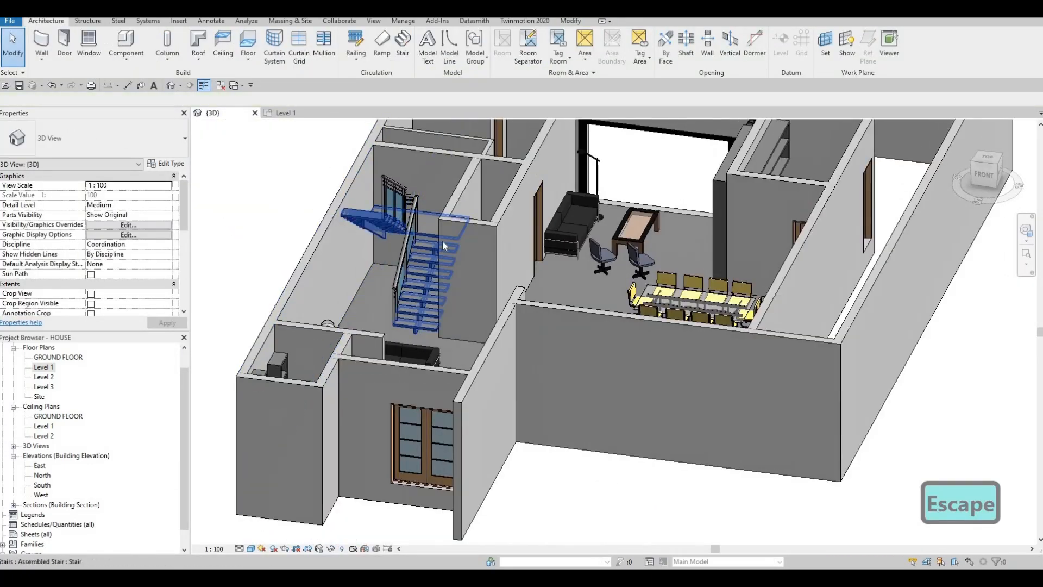
scroll(437, 239, up, 4)
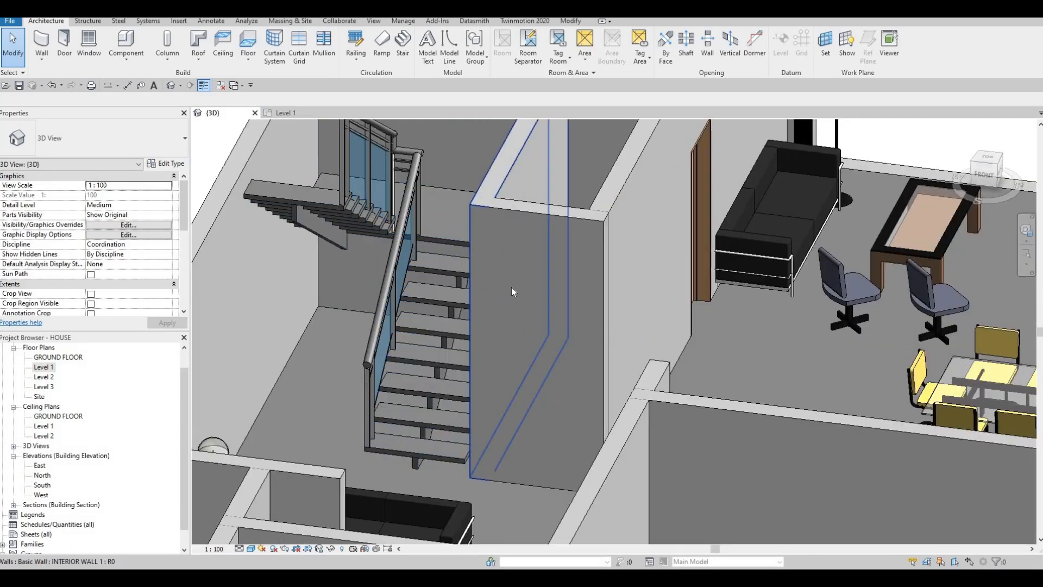
shift+middle_drag(506, 288, 468, 264)
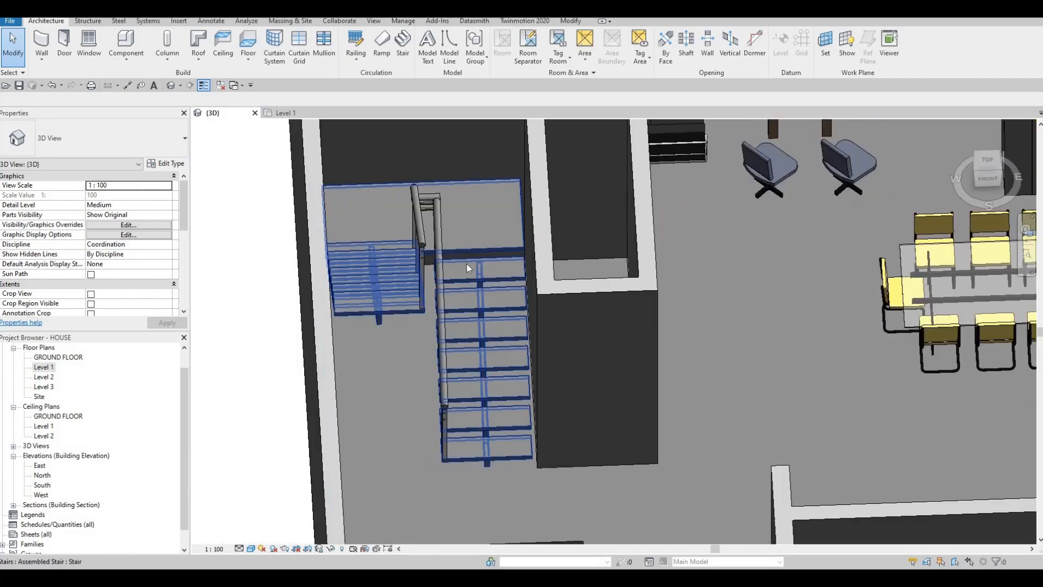
click(515, 366)
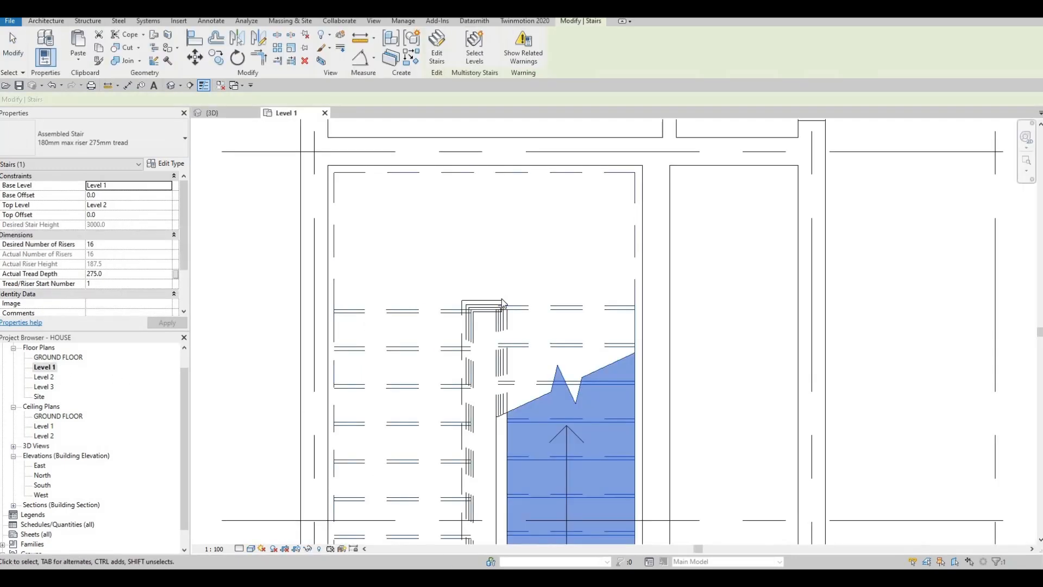
Open the Level 1 floor plan and start editing the U-shaped stair.
middle_drag(514, 317, 494, 283)
scroll(494, 283, down, 1)
click(494, 282)
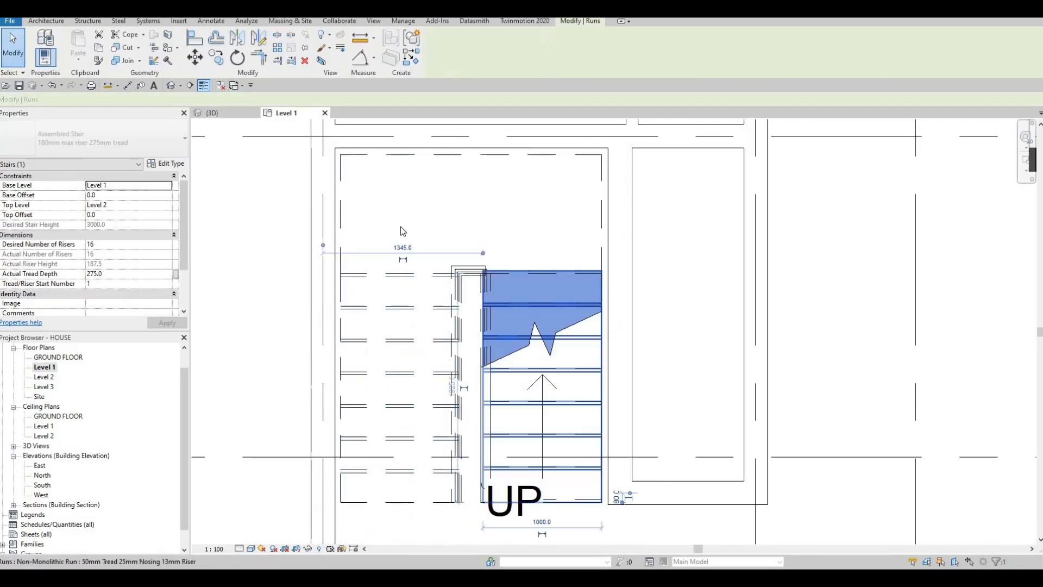
key(Escape)
key(Escape)
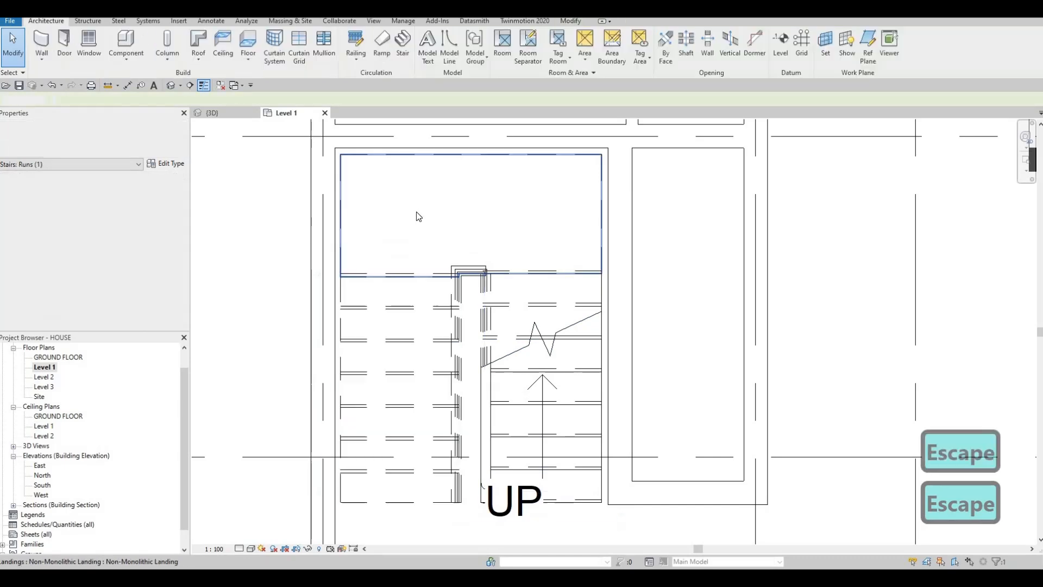
click(473, 268)
scroll(506, 383, down, 2)
key(Escape)
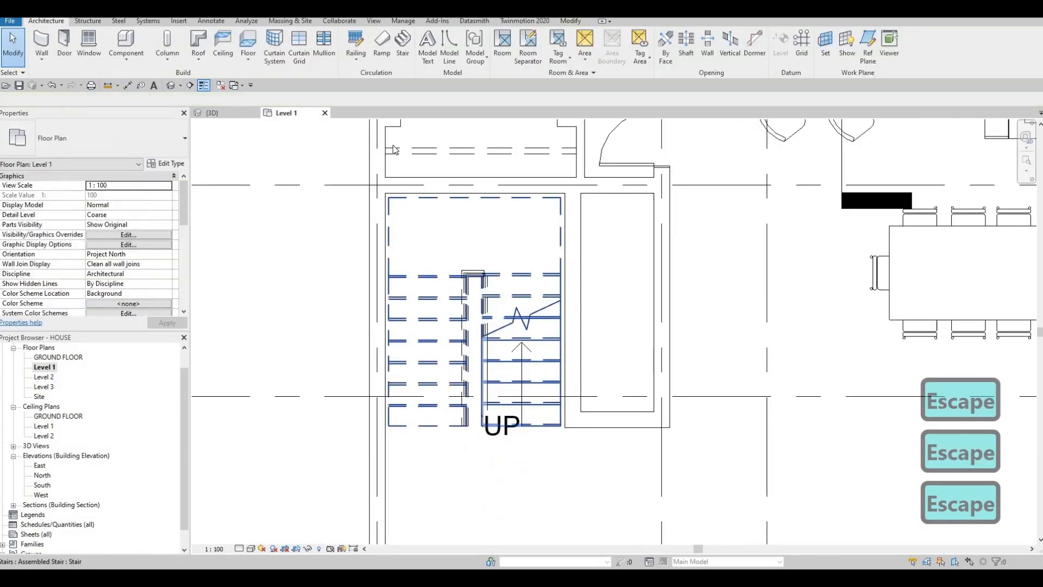
click(508, 386)
click(437, 44)
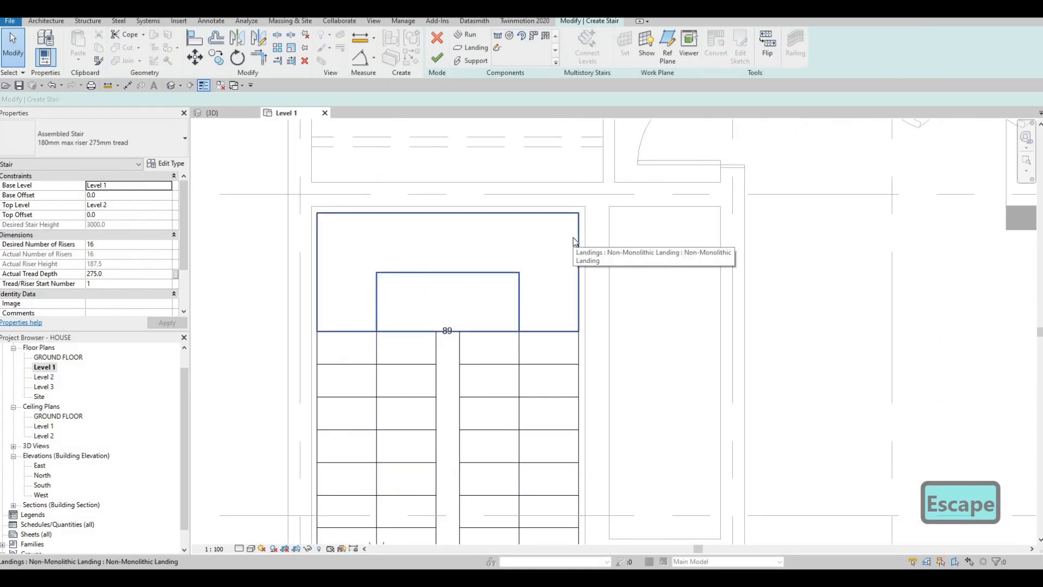
Extend both side edges and the back edge of the landing to the surrounding wall faces.
key(a)
key(Escape)
click(583, 274)
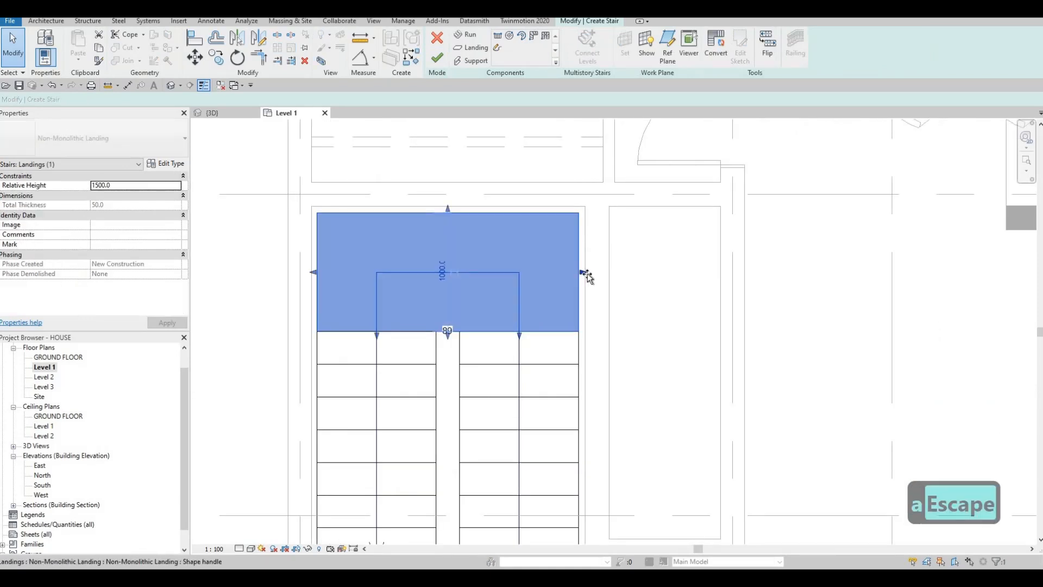
drag(588, 276, 594, 275)
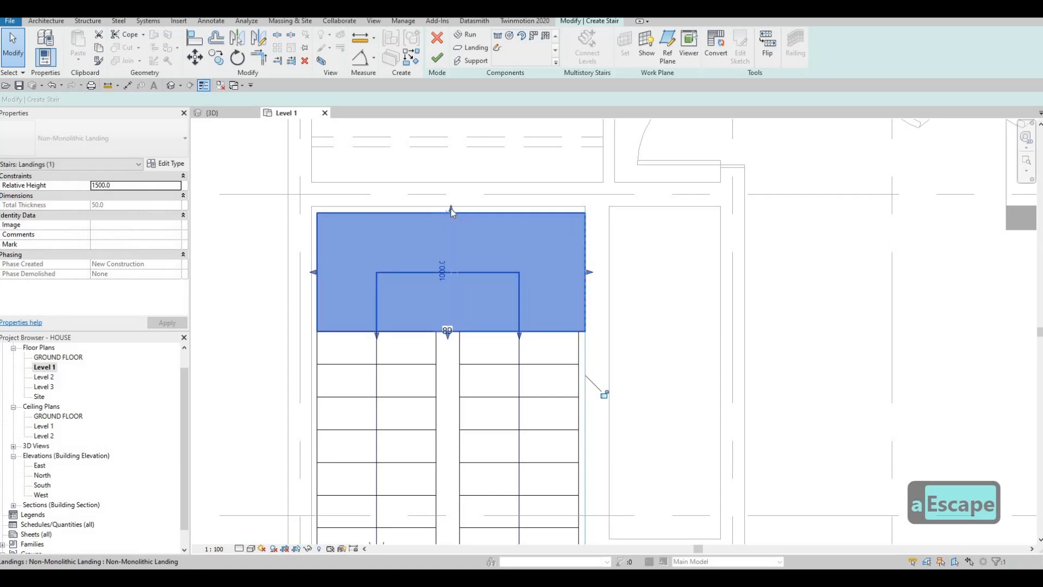
drag(451, 208, 451, 202)
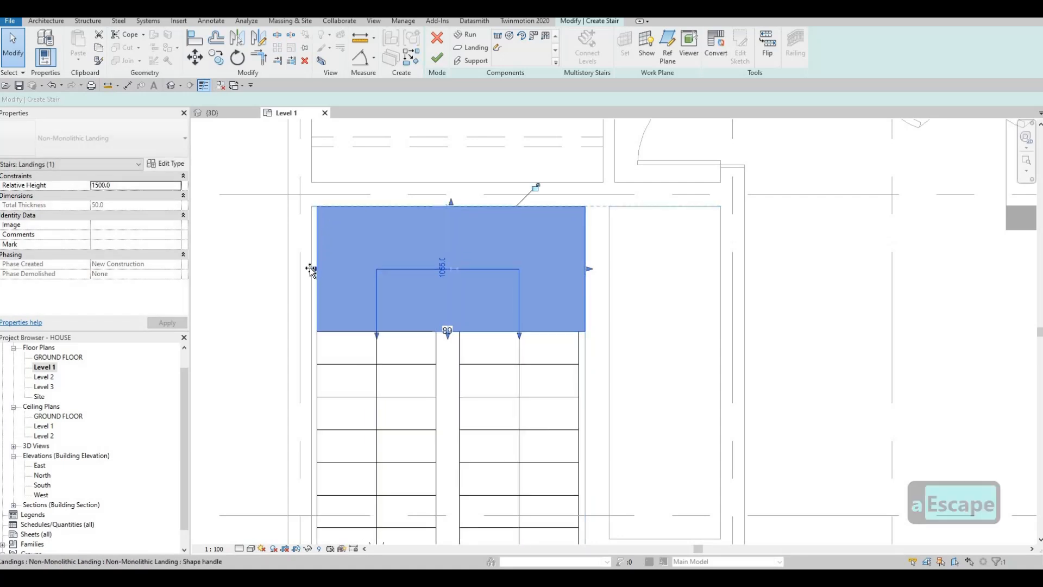
drag(312, 269, 306, 270)
Move the outer edges of both runs to the walls, making the upper run 1045 mm and the lower run 1055 mm wide.
middle_drag(335, 386, 363, 309)
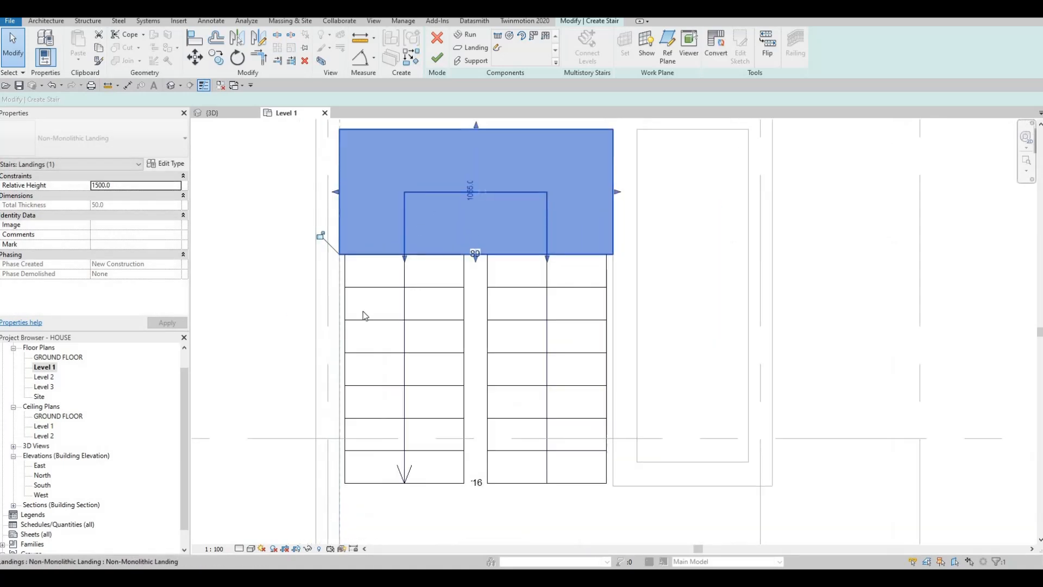
key(Escape)
click(342, 356)
drag(340, 369, 335, 369)
click(613, 364)
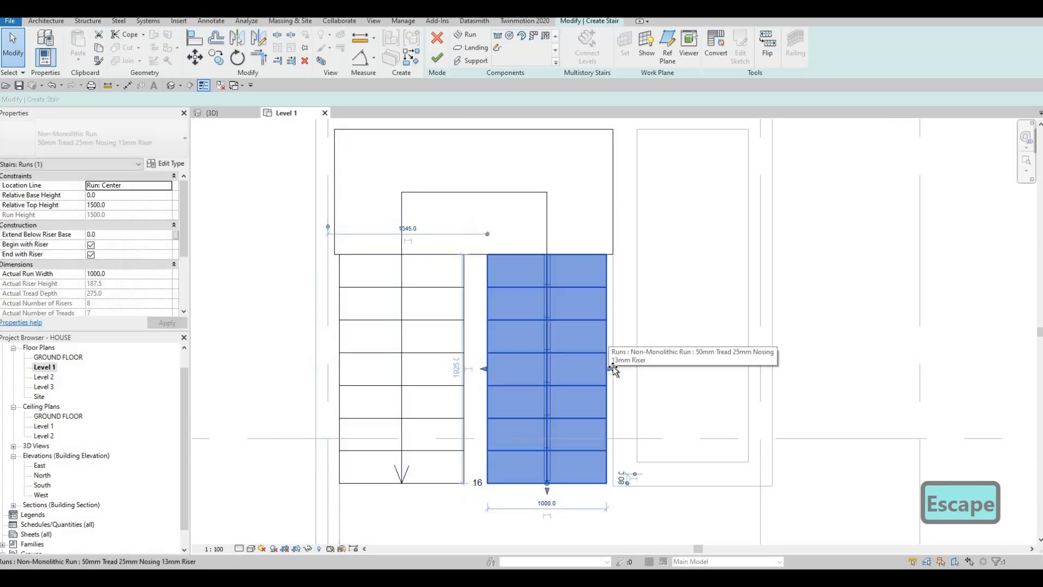
drag(613, 370, 619, 370)
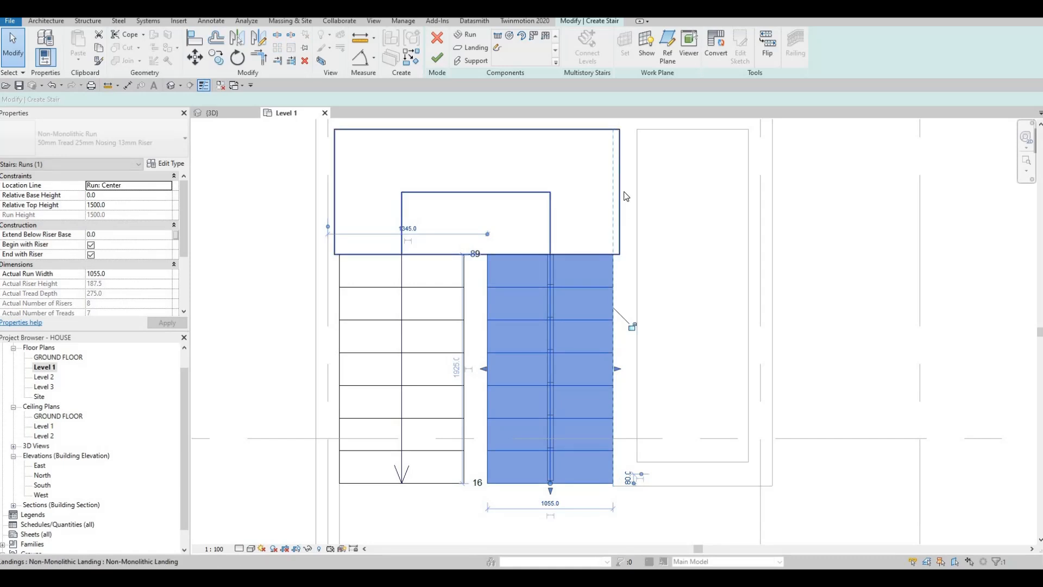
Pull both side edges of the landing back in line with the wall faces and the runs' outer edges.
click(615, 194)
drag(623, 191, 616, 192)
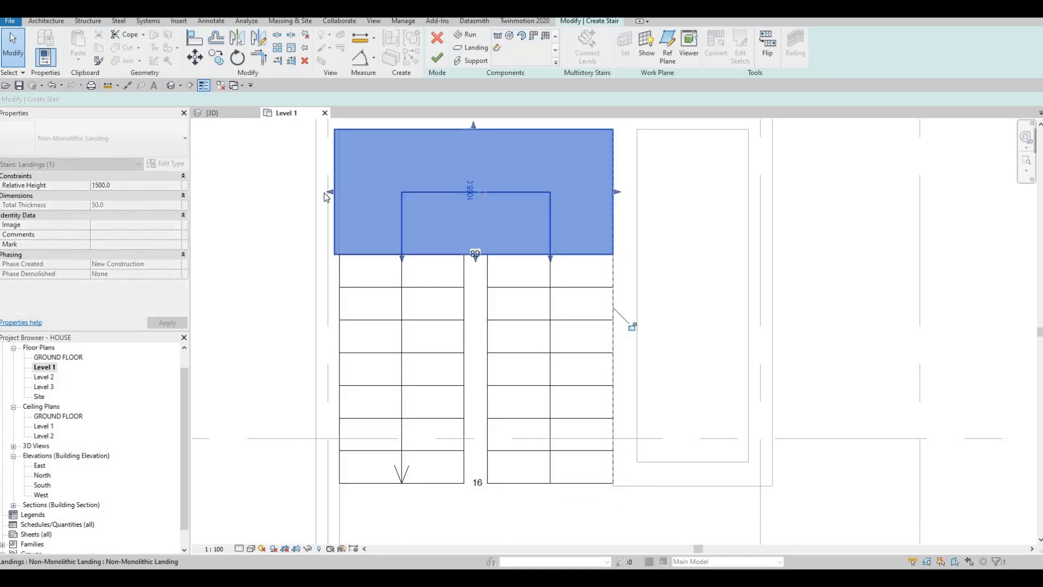
drag(328, 192, 343, 191)
key(Escape)
scroll(469, 325, down, 2)
key(Escape)
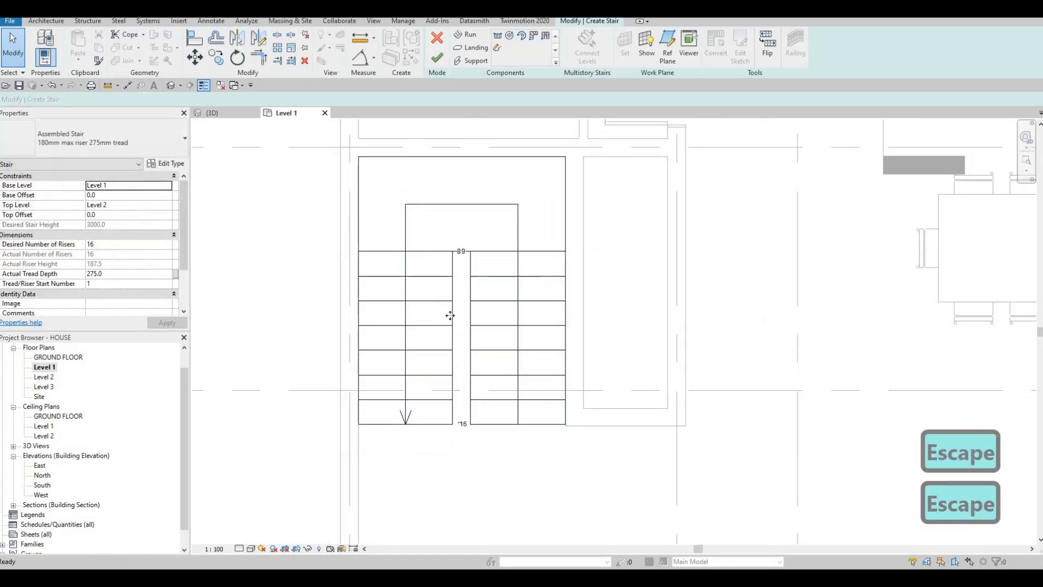
Try to narrow the gap between the two runs by moving the upper run's inner edge toward the lower run.
click(464, 346)
scroll(465, 347, up, 2)
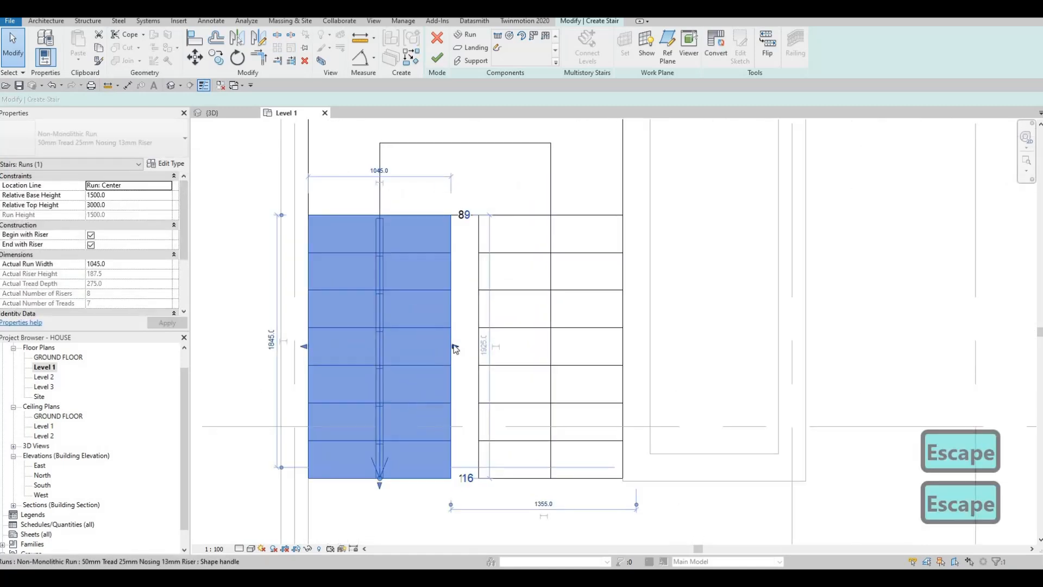
mouse_move(456, 346)
mouse_down()
mouse_move(482, 338)
mouse_move(471, 348)
mouse_up()
click(479, 349)
key(Escape)
key(Escape)
scroll(481, 323, down, 2)
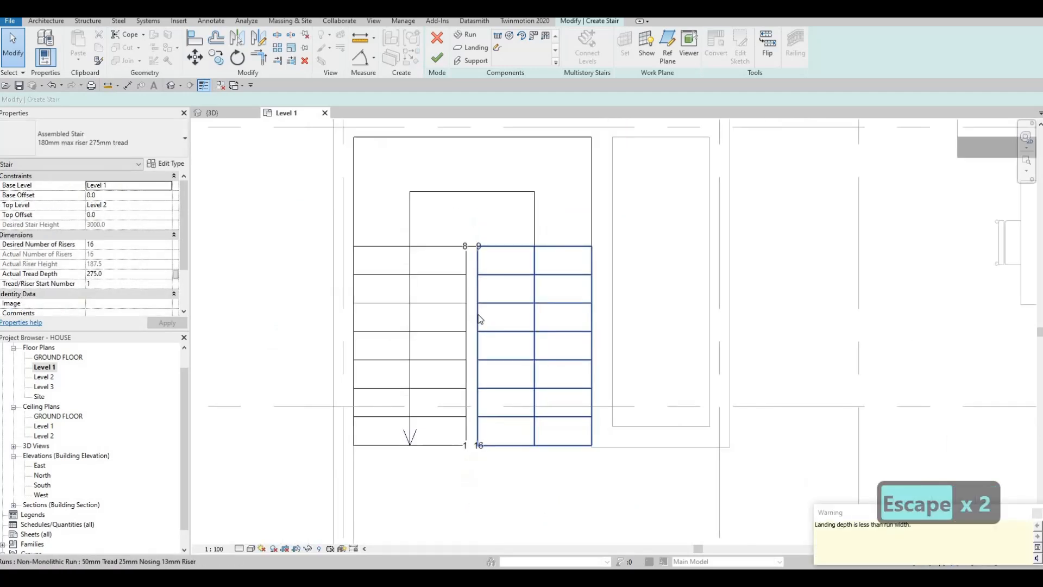
Undo the last changes that narrowed the gap between the two runs.
scroll(478, 314, up, 2)
key(ctrl+z)
key(ctrl+z)
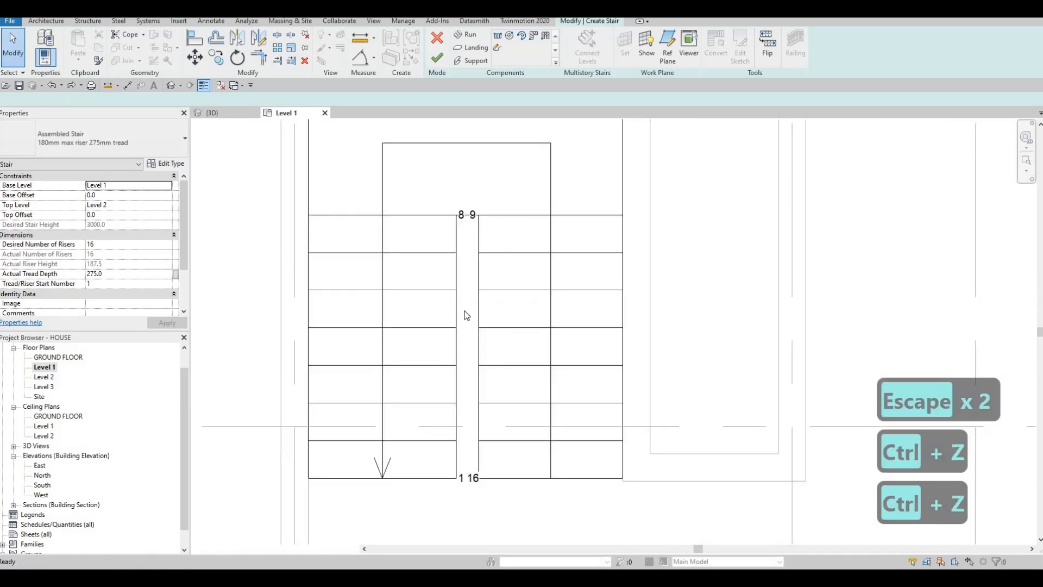
key(Escape)
scroll(498, 310, down, 2)
scroll(480, 314, up, 1)
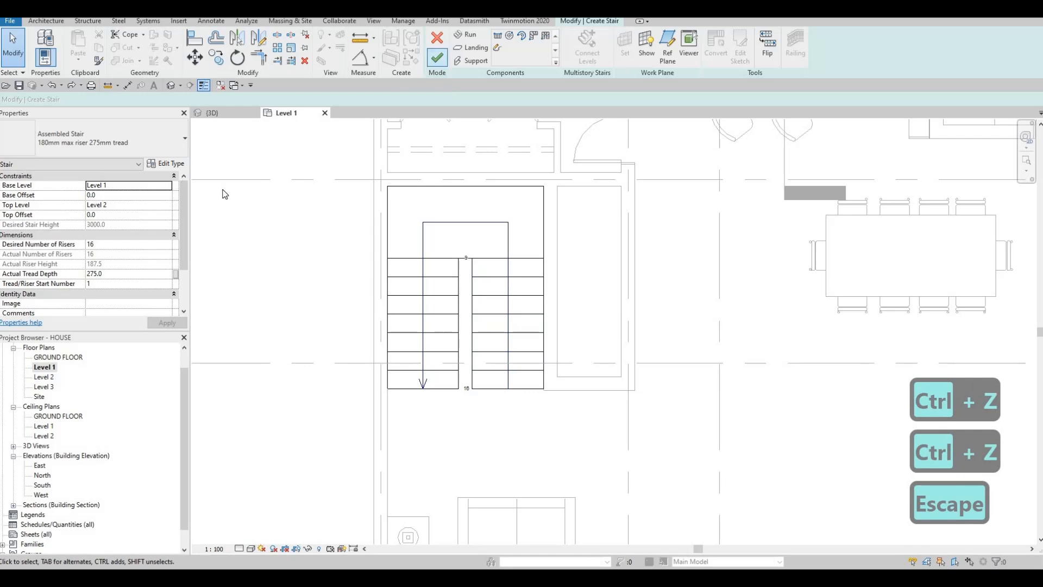
Examine the reshaped stair and its railing from several angles in the 3D view.
key(ctrl+Tab)
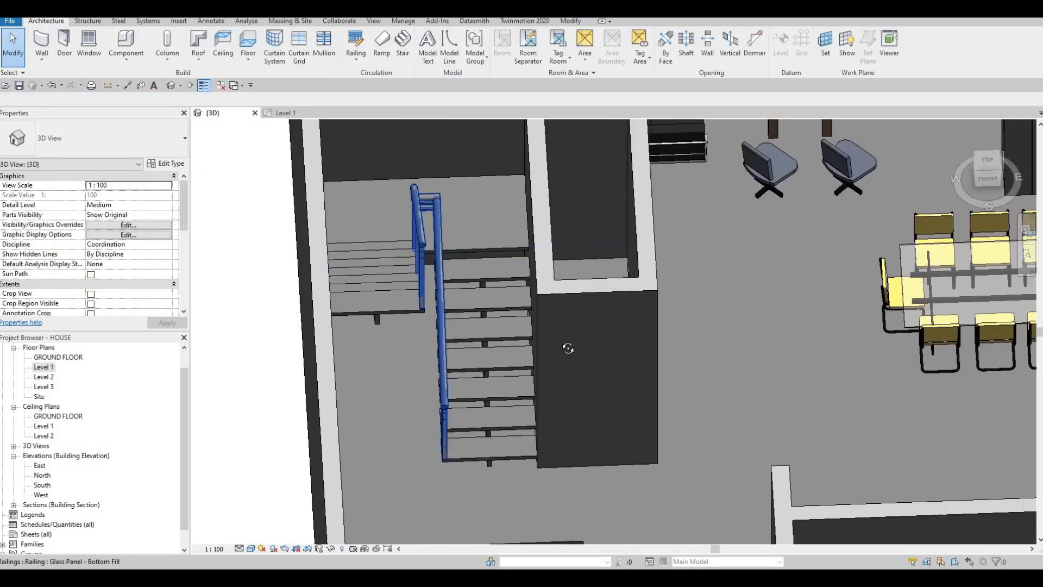
shift+middle_drag(631, 310, 266, 160)
scroll(272, 166, up, 2)
shift+middle_drag(285, 220, 394, 287)
scroll(516, 347, down, 1)
scroll(326, 272, down, 1)
In the Level 1 plan, extend the free end of the short interior wall at grid G toward grid F, making the wall 1600 mm long.
double_click(44, 368)
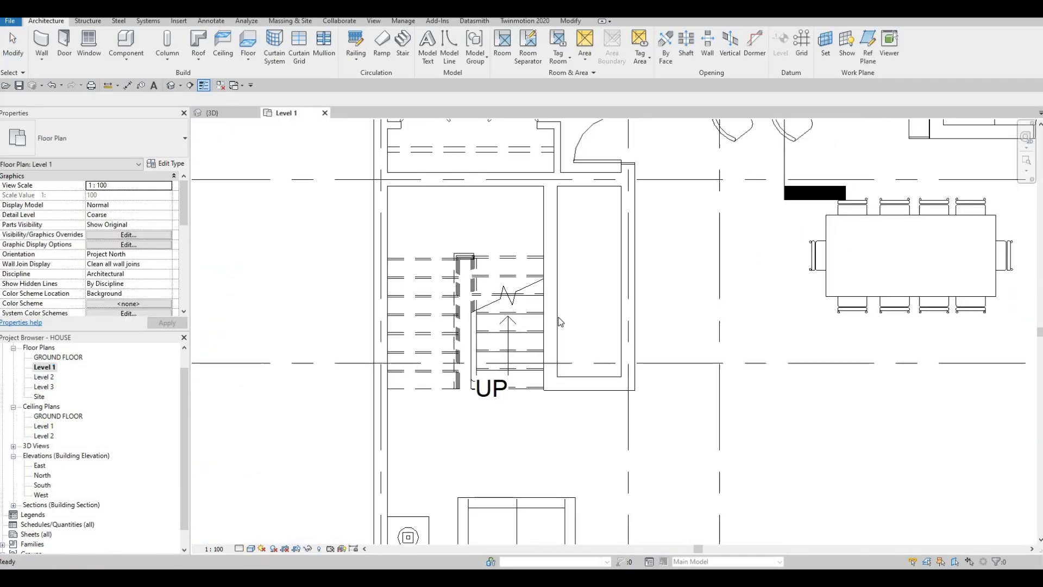
middle_drag(648, 378, 569, 331)
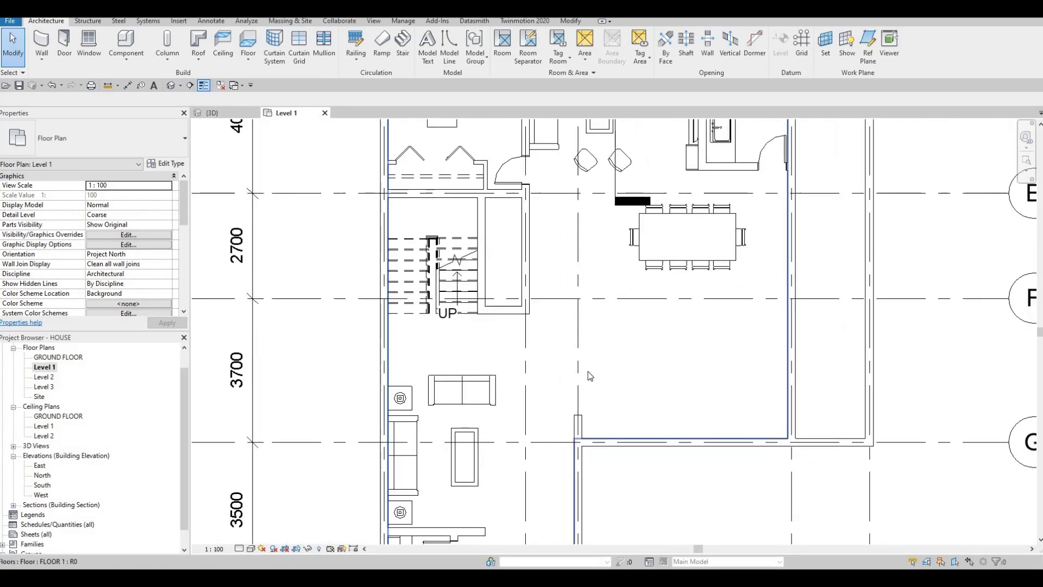
key(Escape)
click(577, 419)
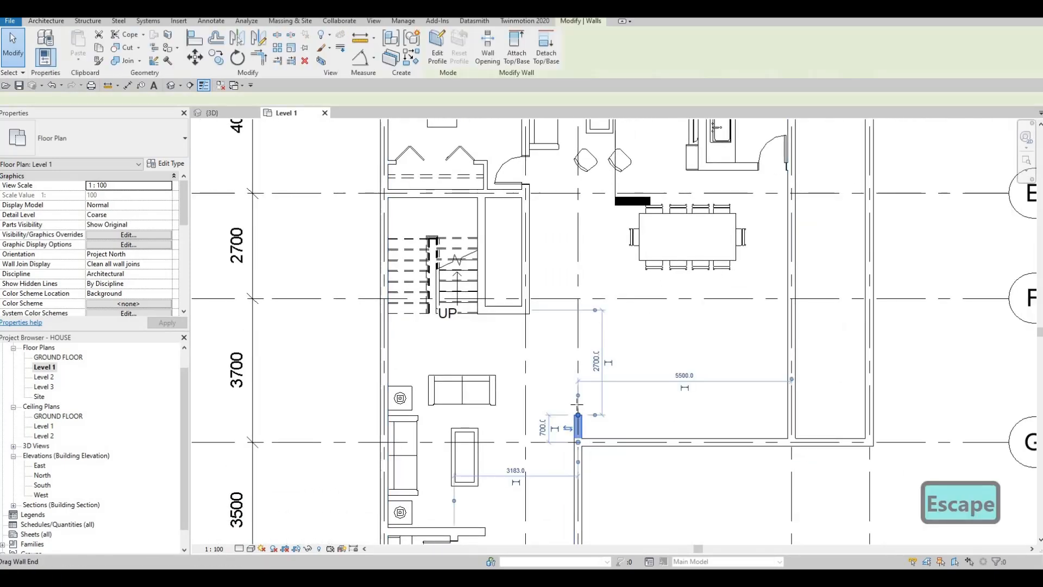
drag(578, 402, 579, 388)
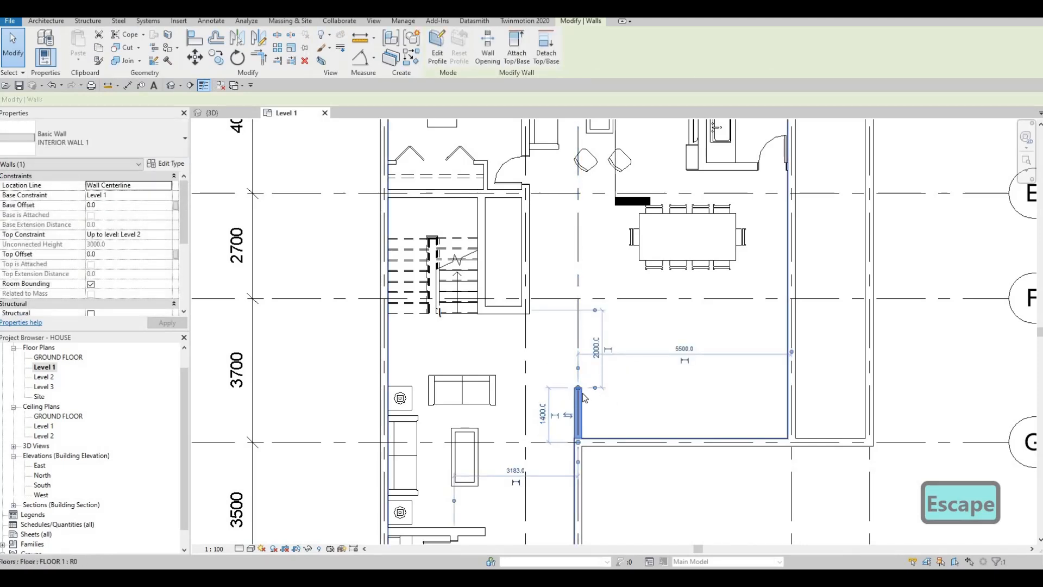
mouse_move(578, 388)
mouse_down()
mouse_move(601, 379)
mouse_move(579, 380)
mouse_move(578, 370)
mouse_up()
key(Escape)
key(Escape)
click(578, 377)
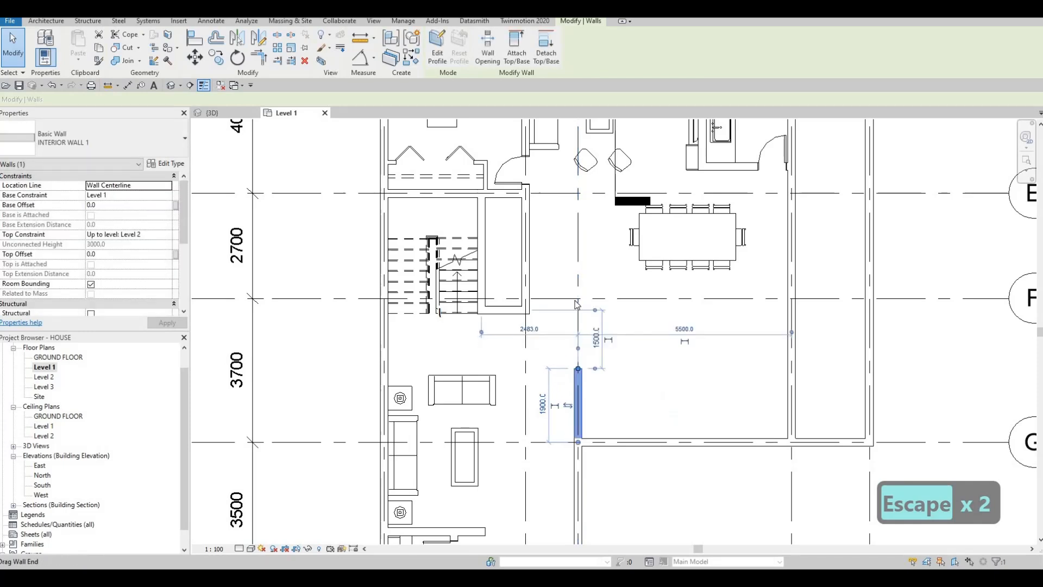
key(Escape)
key(Escape)
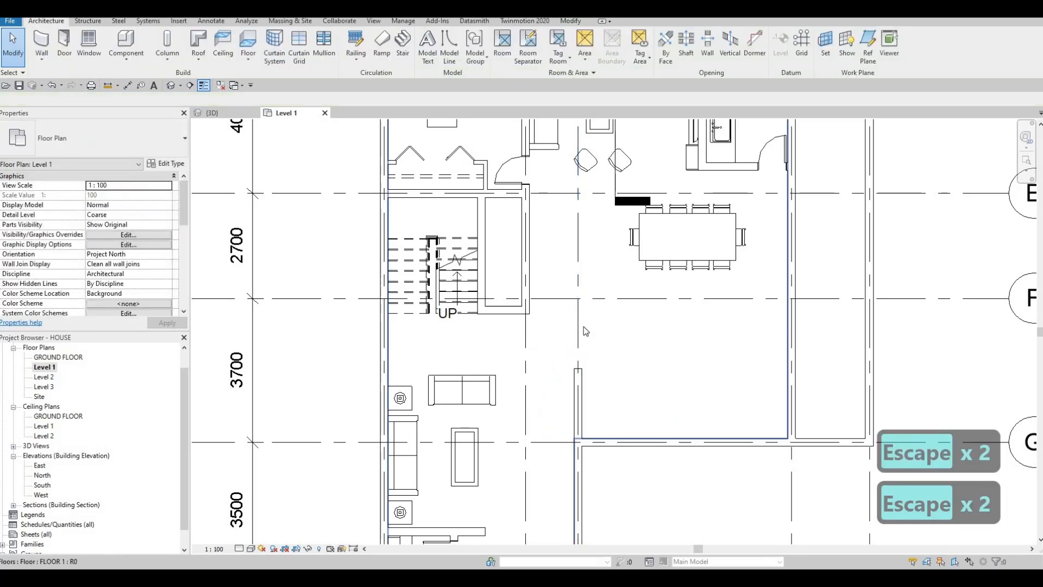
click(578, 371)
click(579, 376)
drag(578, 370, 578, 380)
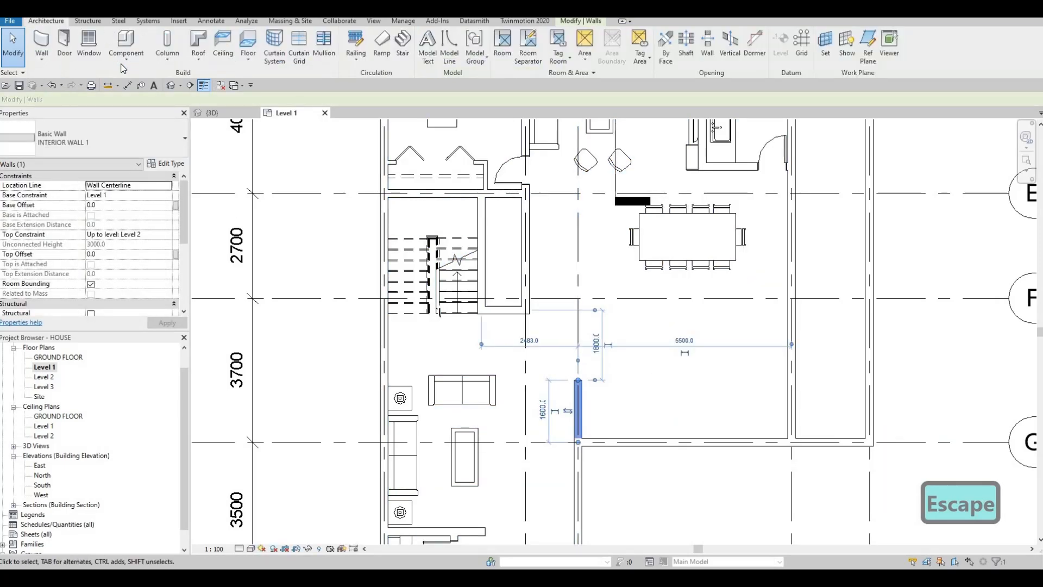
Create an in-place component in the Generic Models category and start a solid extrusion.
click(123, 60)
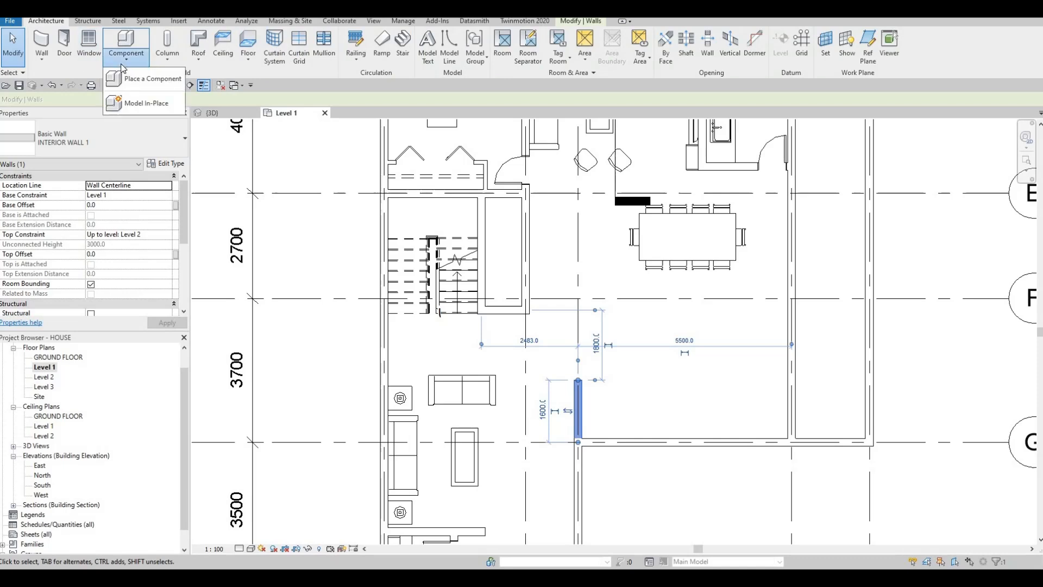
click(146, 103)
scroll(647, 234, down, 3)
scroll(619, 239, down, 1)
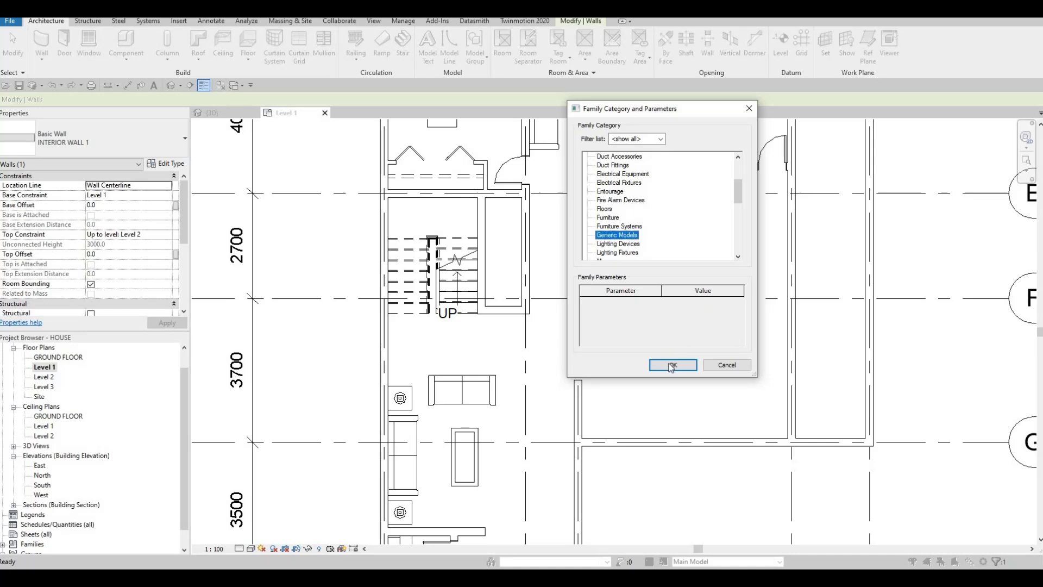
key(Return)
key(Return)
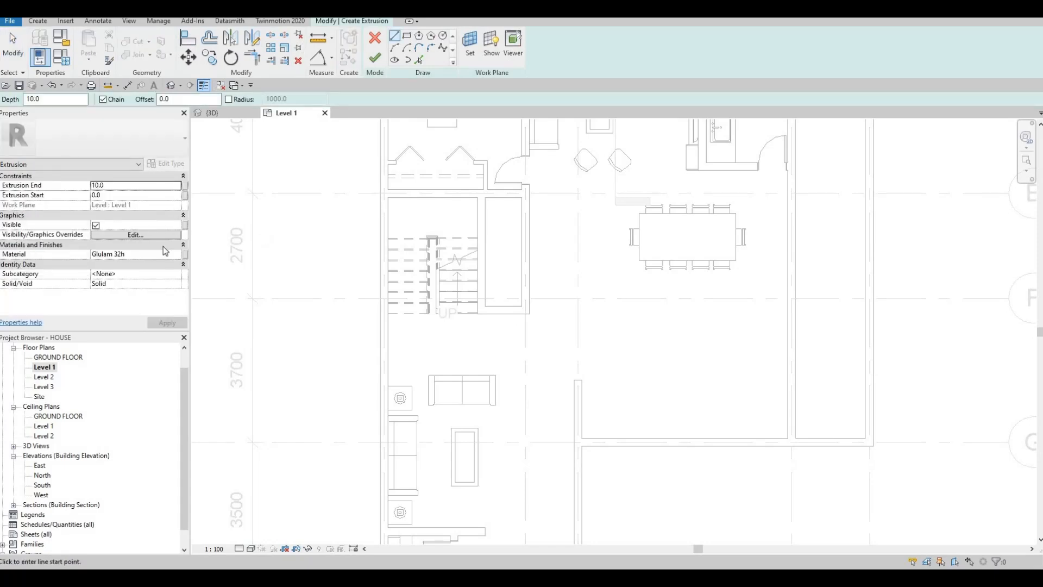
Set the extrusion end to 600 mm and assign the Limestone material from the Stone category of AEC Materials.
click(130, 195)
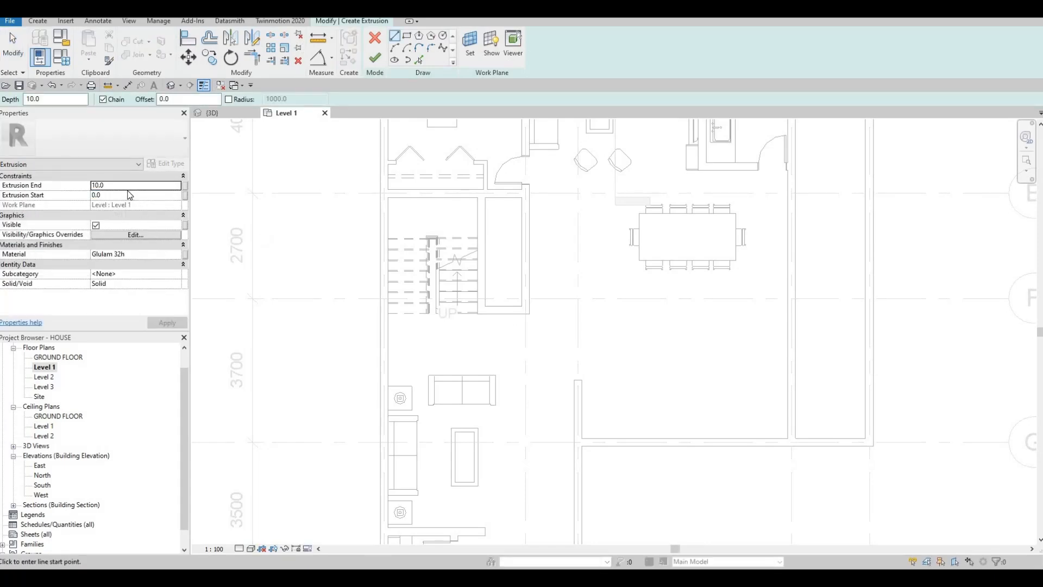
text(600)
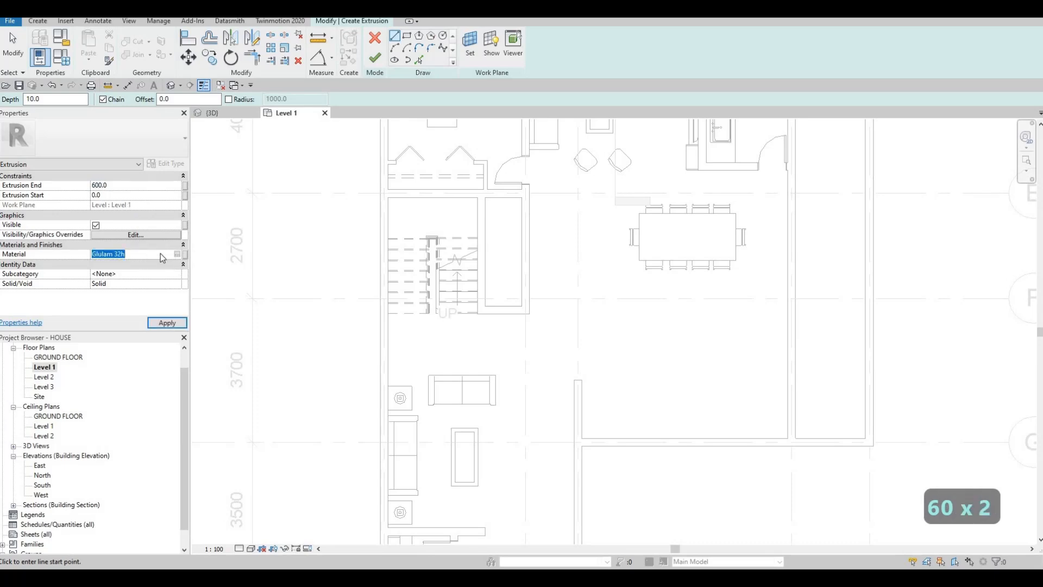
click(178, 254)
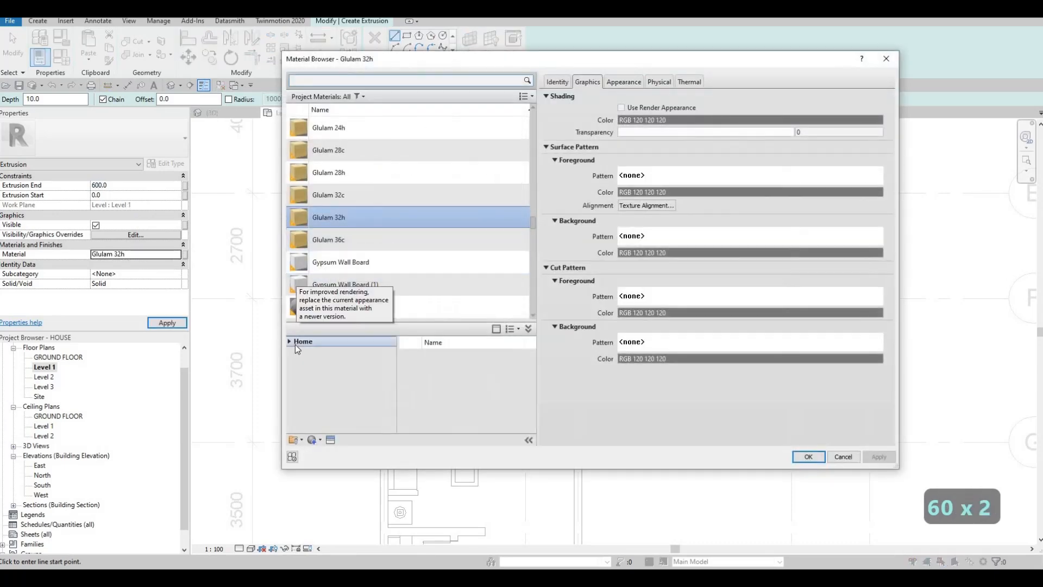
click(289, 341)
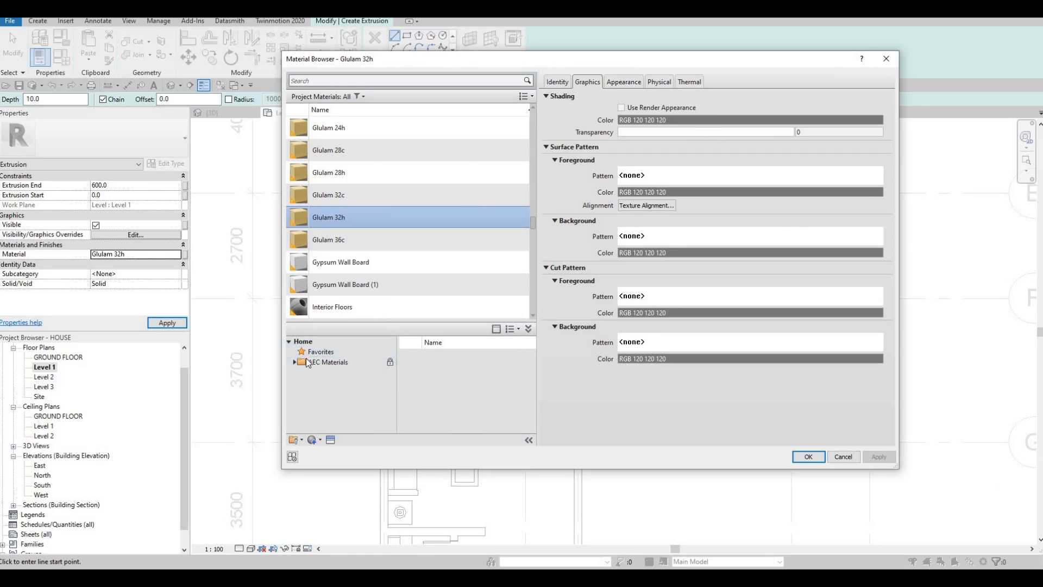
click(295, 361)
scroll(333, 393, down, 4)
click(333, 396)
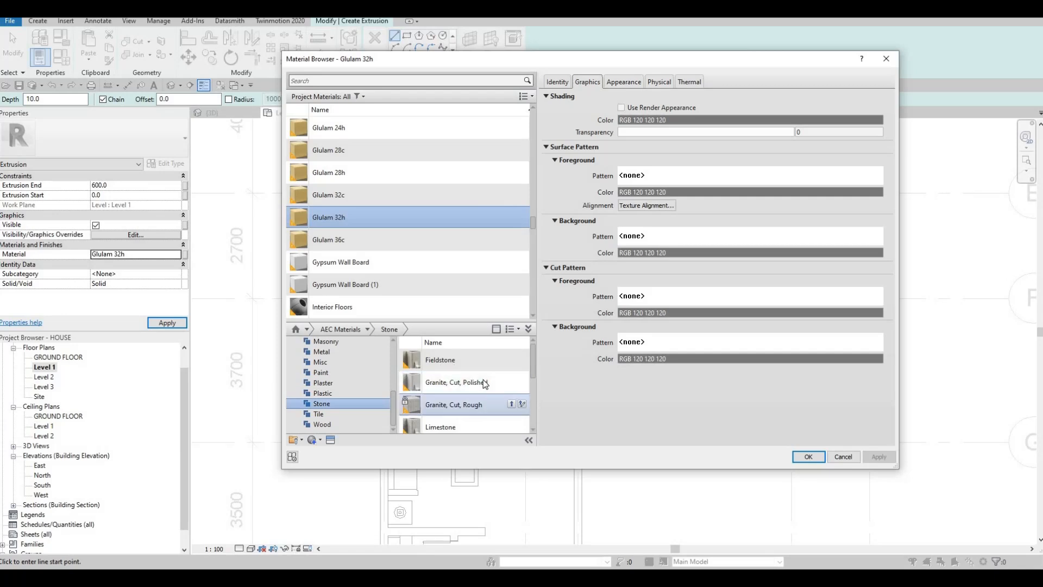
scroll(500, 400, down, 3)
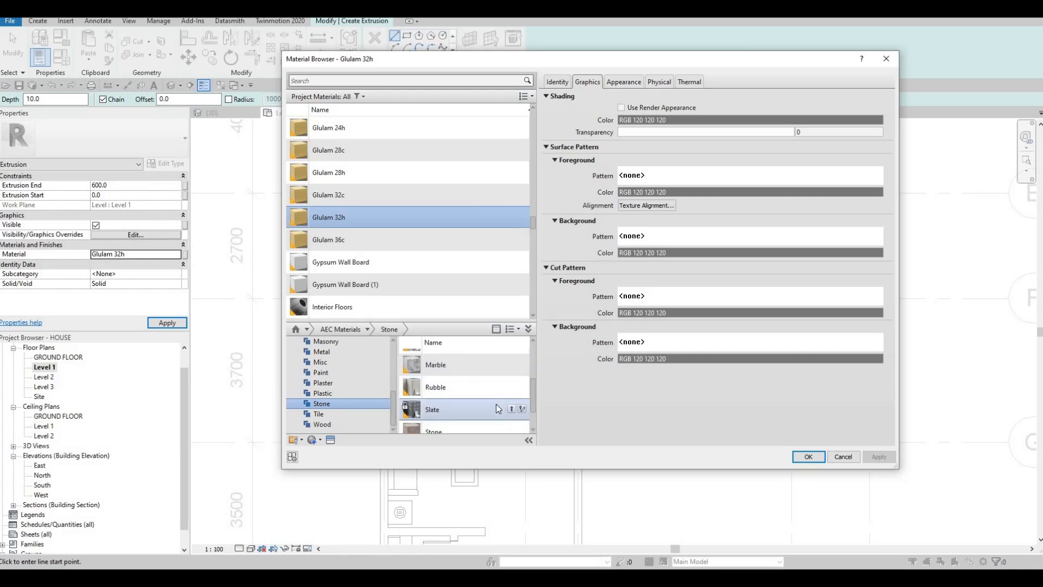
scroll(497, 419, up, 3)
click(512, 427)
click(808, 456)
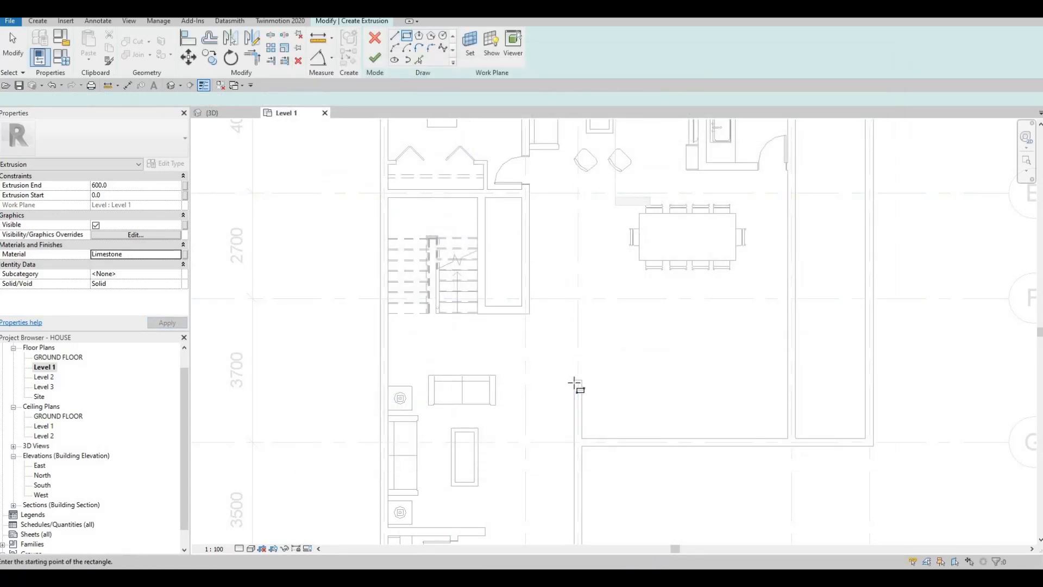
Sketch a rectangle about 657 mm wide and 1900 mm long from the free end of the short interior wall.
click(606, 356)
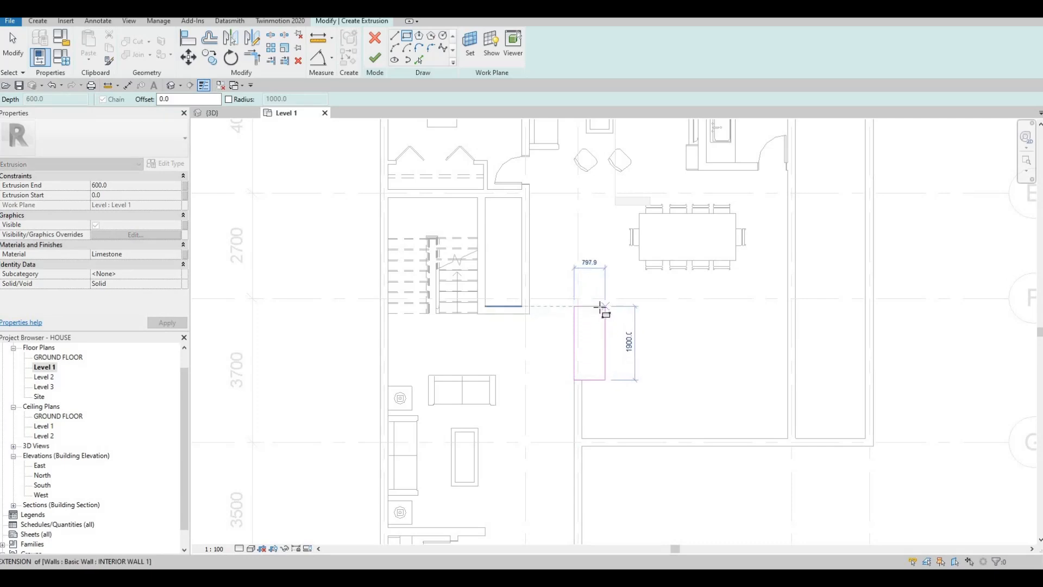
click(600, 306)
key(Escape)
scroll(568, 334, up, 2)
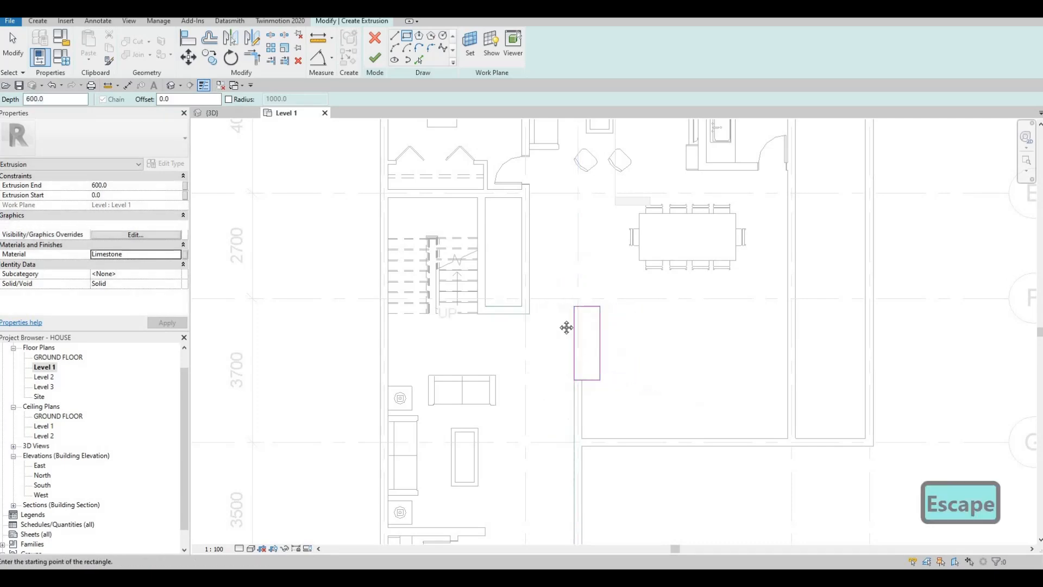
key(Escape)
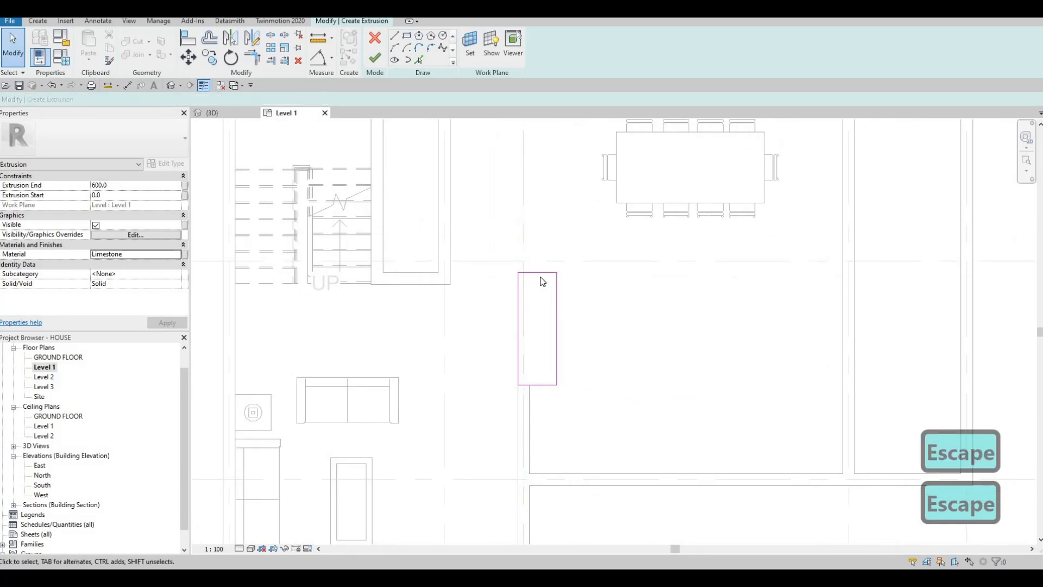
Move the rectangle's edge nearest grid F toward the wall so the profile is 1600 mm long, and finish the extrusion sketch.
click(538, 273)
drag(537, 294, 526, 291)
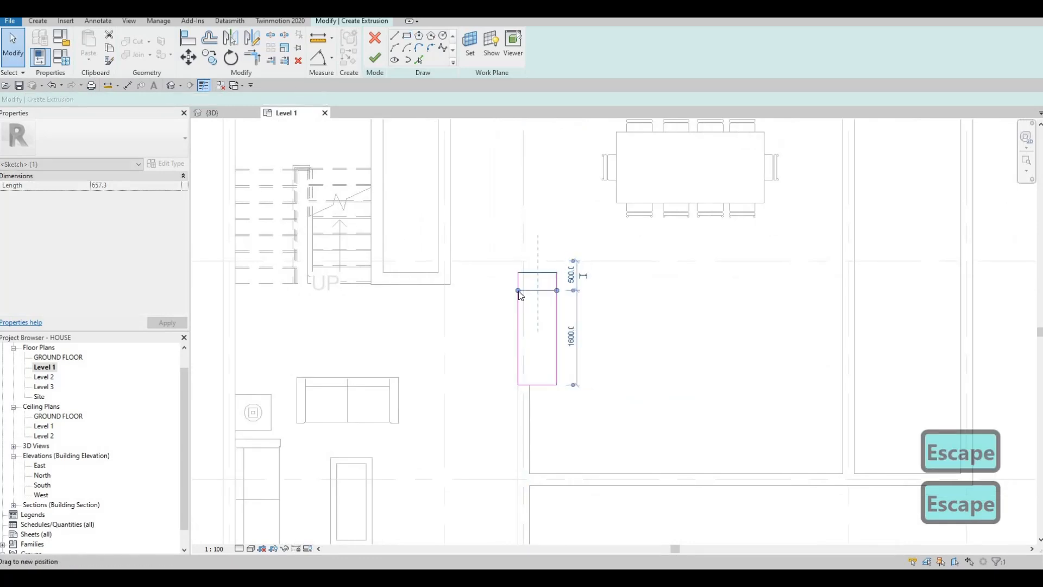
key(Escape)
key(Escape)
middle_drag(496, 309, 508, 320)
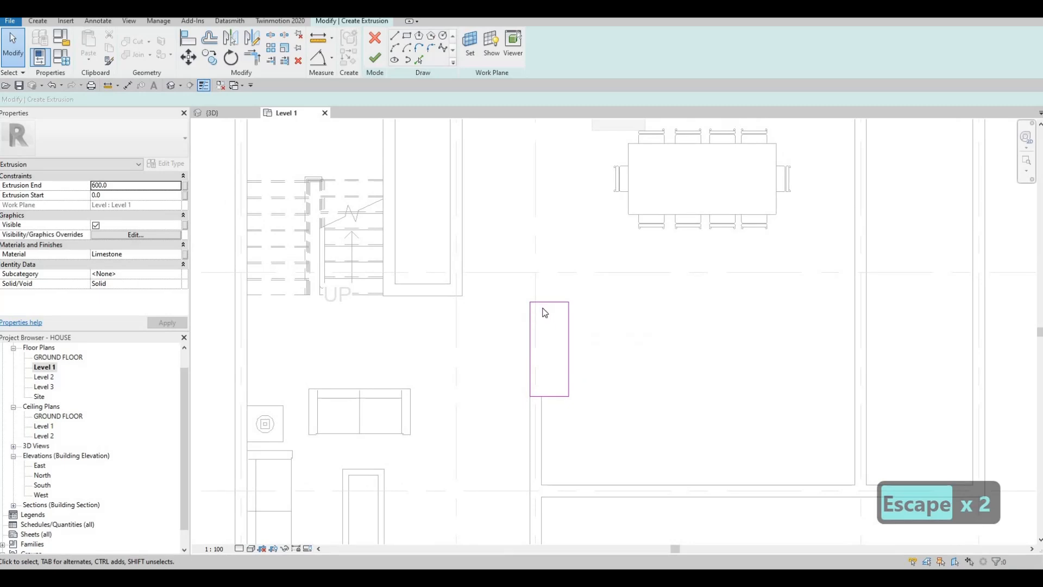
key(Escape)
scroll(521, 322, down, 2)
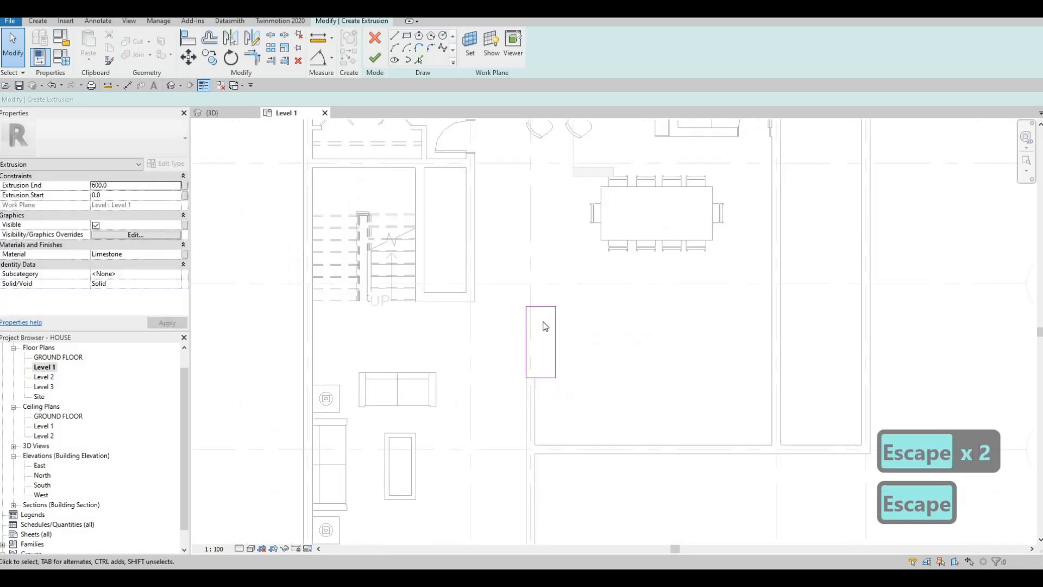
scroll(538, 315, up, 1)
click(532, 311)
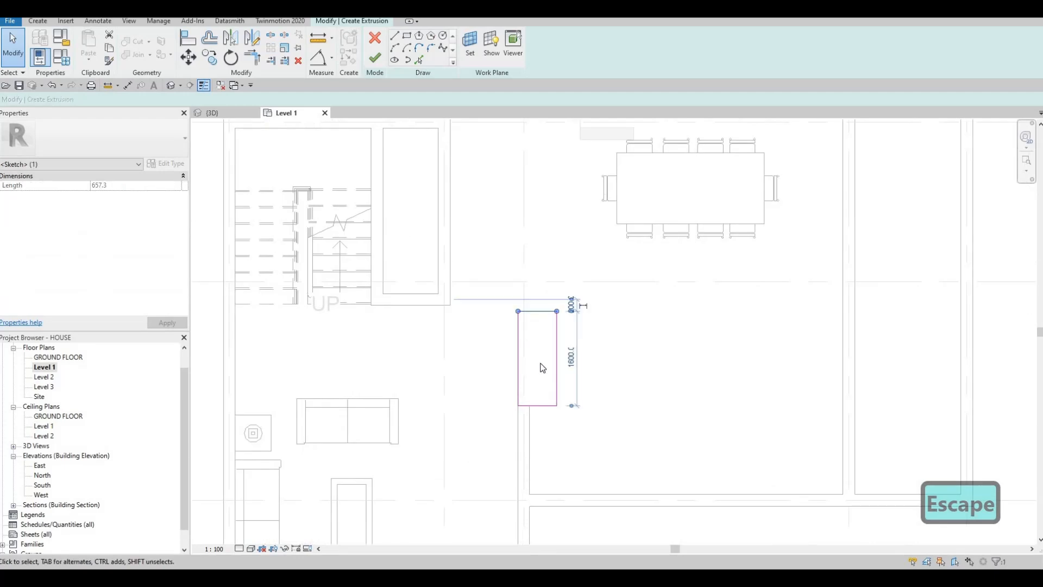
click(375, 60)
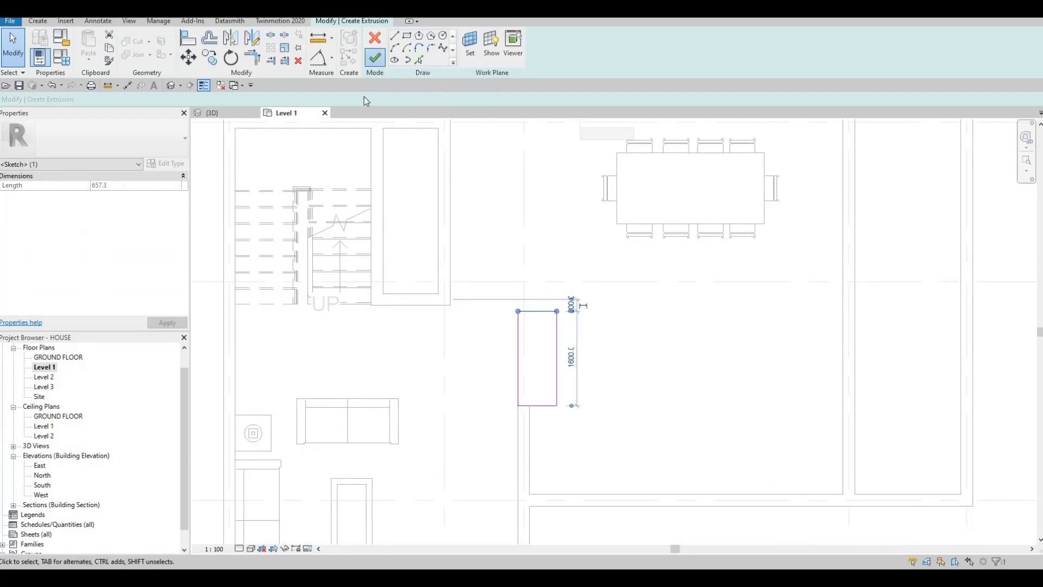
Check the limestone block in the 3D view, finish the in-place model and return to the Level 1 plan.
click(216, 110)
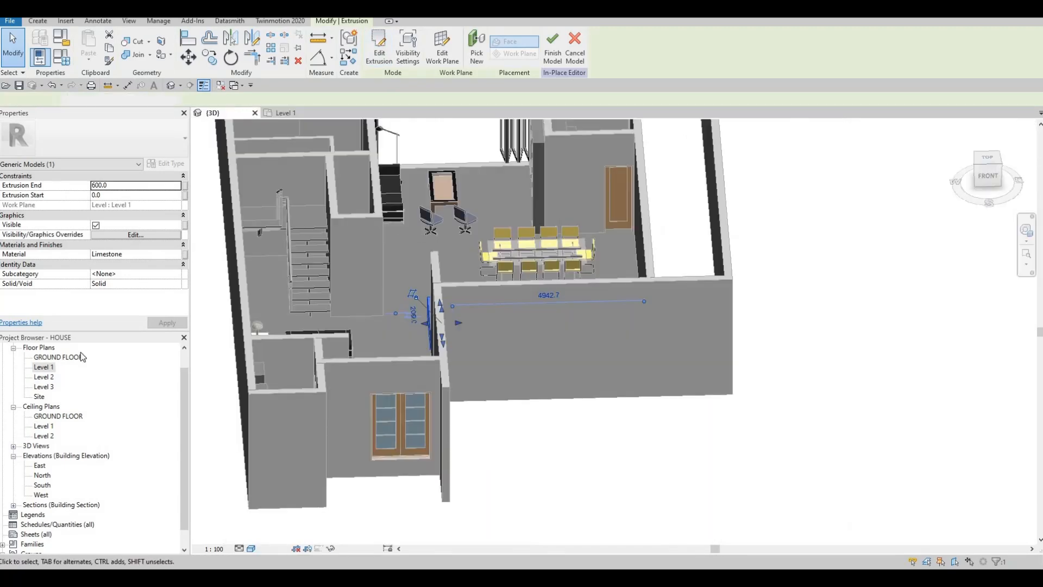
key(Escape)
click(286, 113)
Move the Section 1 line beside the new limestone block, between grids E and G, and open its section view.
scroll(433, 339, down, 4)
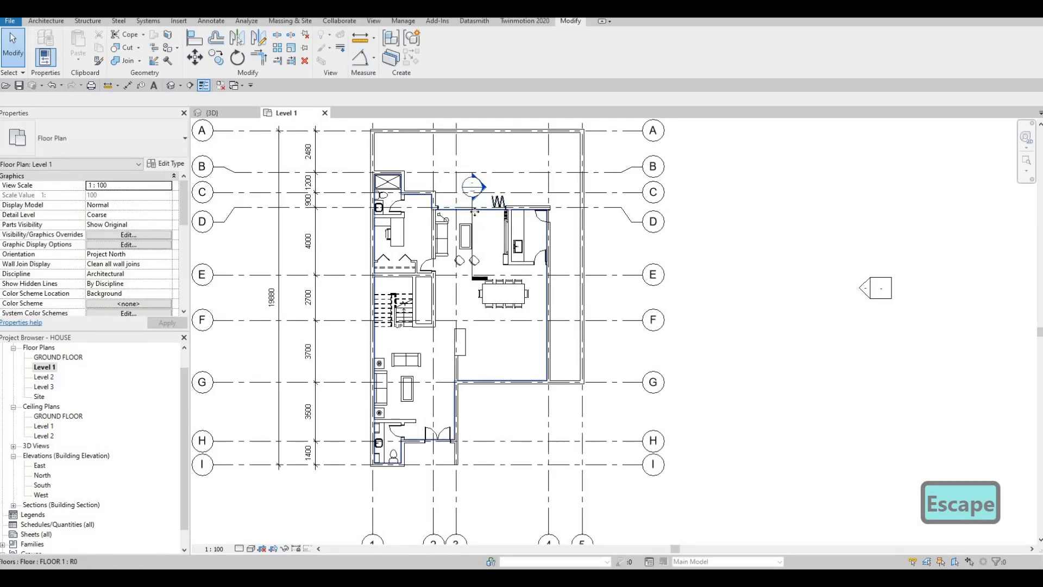
click(474, 222)
drag(473, 224, 465, 320)
key(Escape)
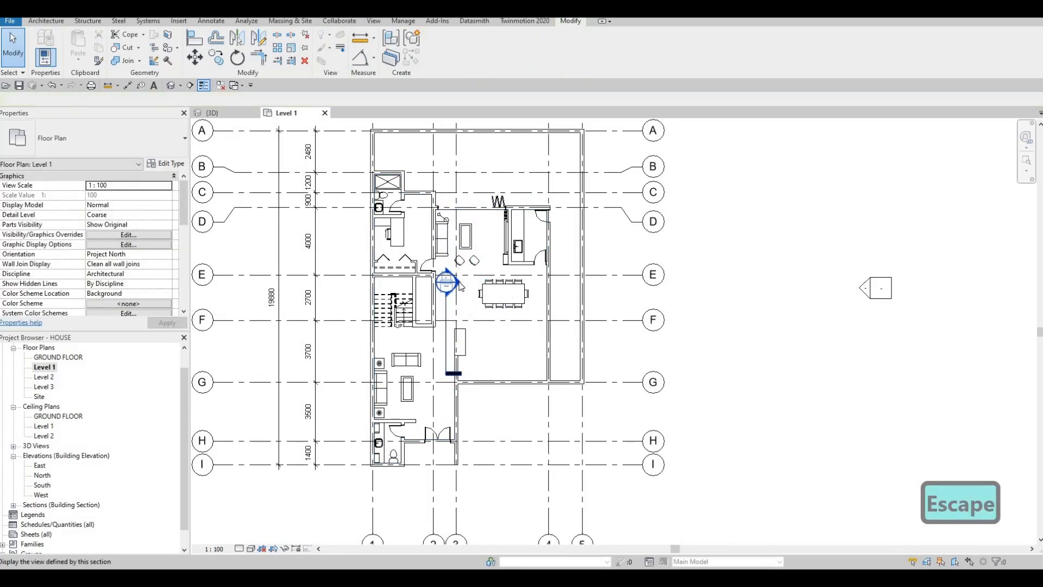
double_click(471, 271)
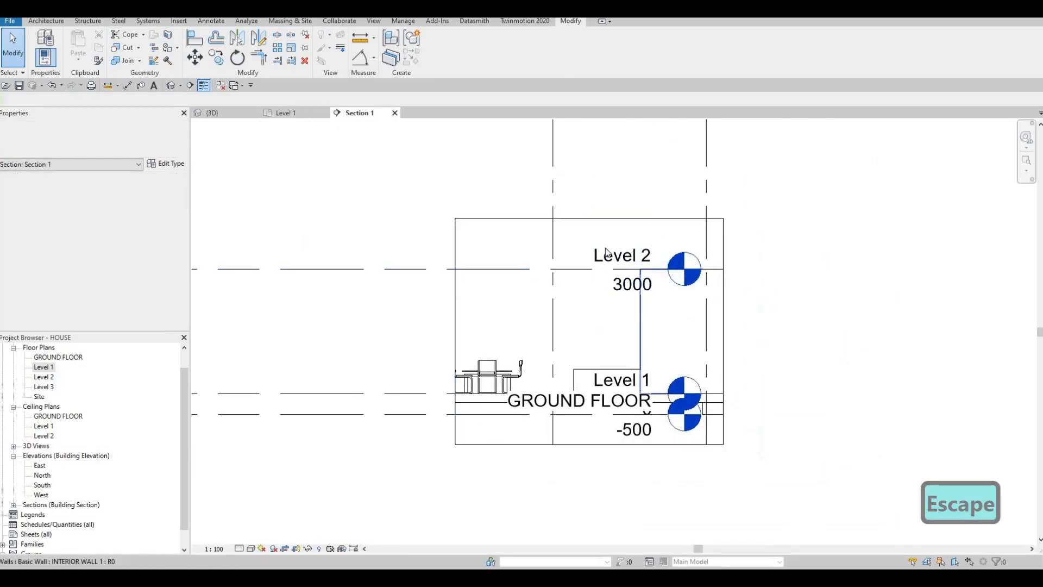
Extend the level lines in Section 1 so their heads sit outside the crop boundary.
click(615, 241)
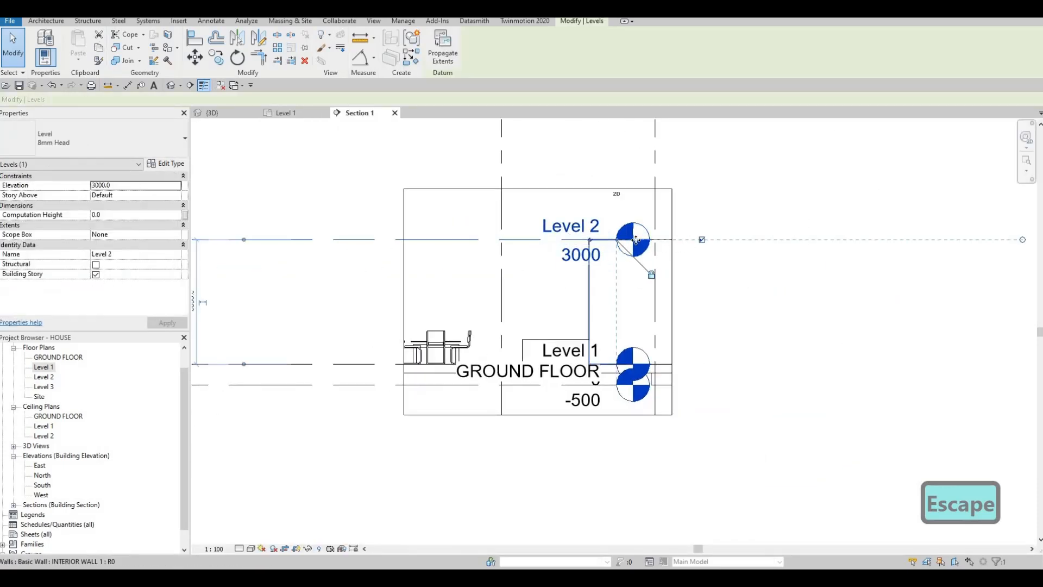
drag(806, 247, 694, 258)
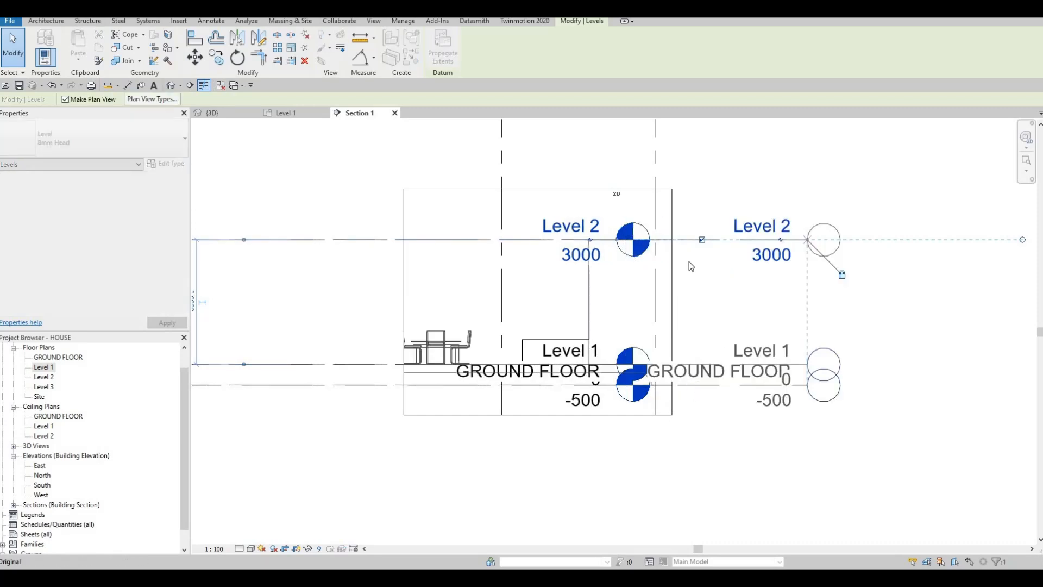
key(Escape)
Stretch the limestone block's top edge in Section 1 to about 1244 mm high and open the block for in-place editing.
scroll(552, 347, up, 2)
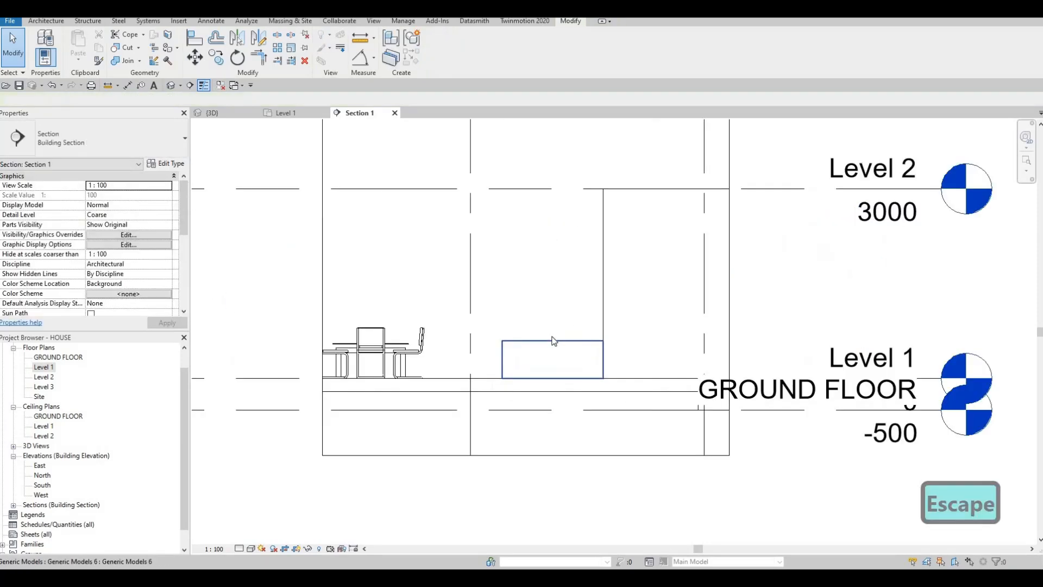
click(556, 299)
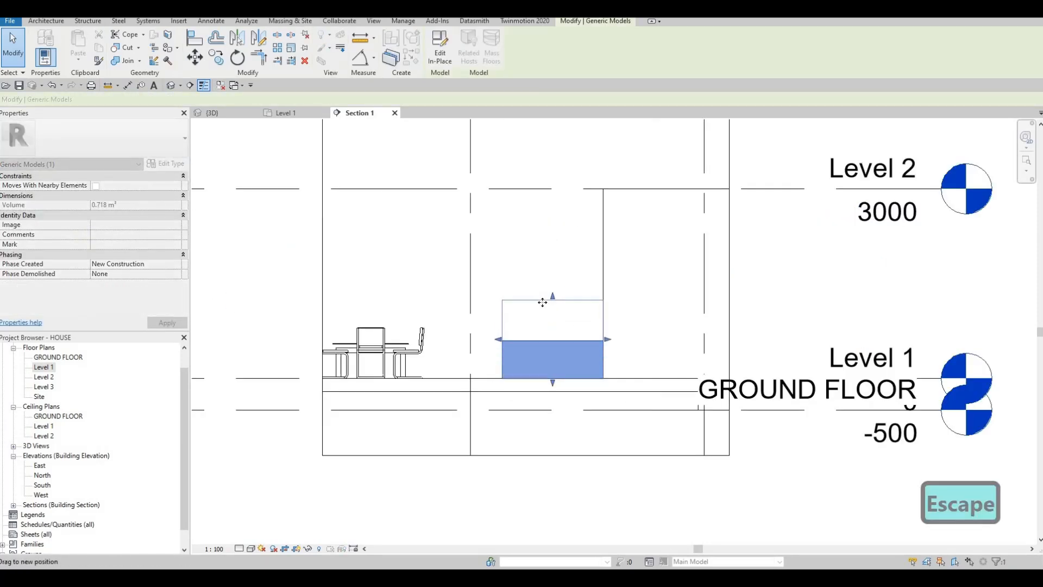
key(Escape)
click(447, 58)
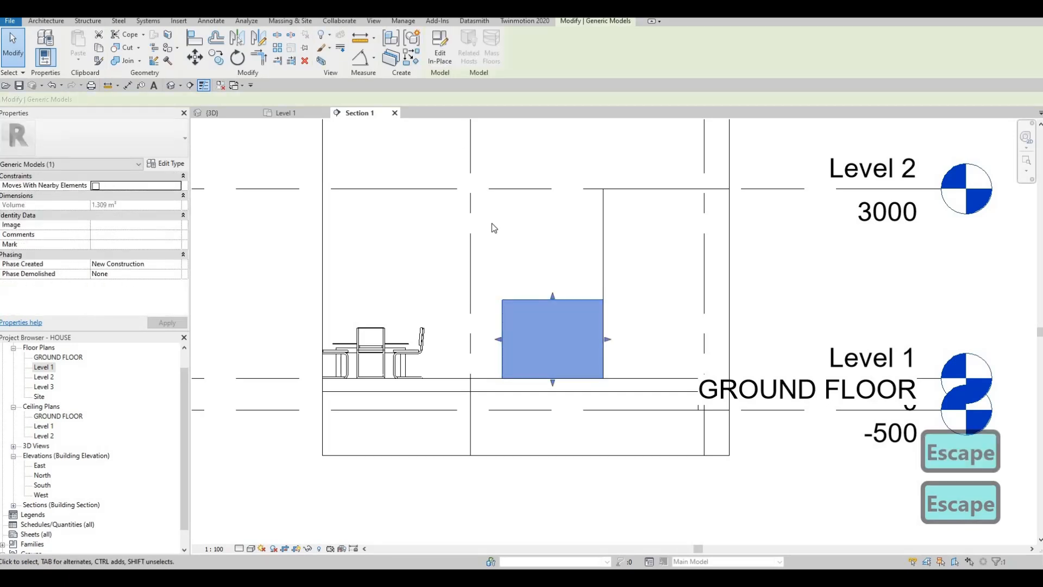
scroll(542, 310, down, 1)
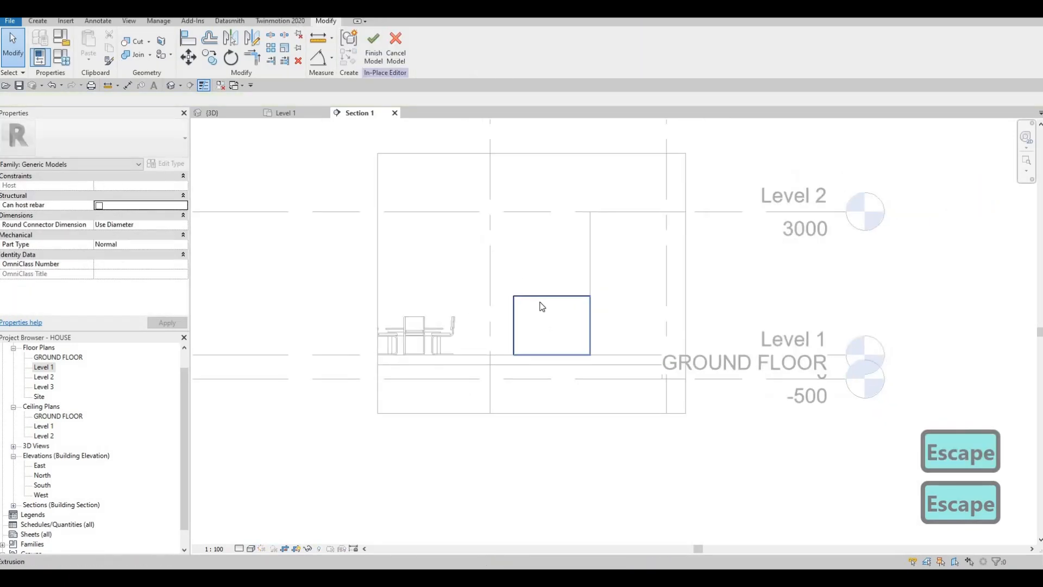
Copy the limestone extrusion 2100 mm straight up along the wall end, with the Constrain option turned off.
click(542, 307)
key(c)
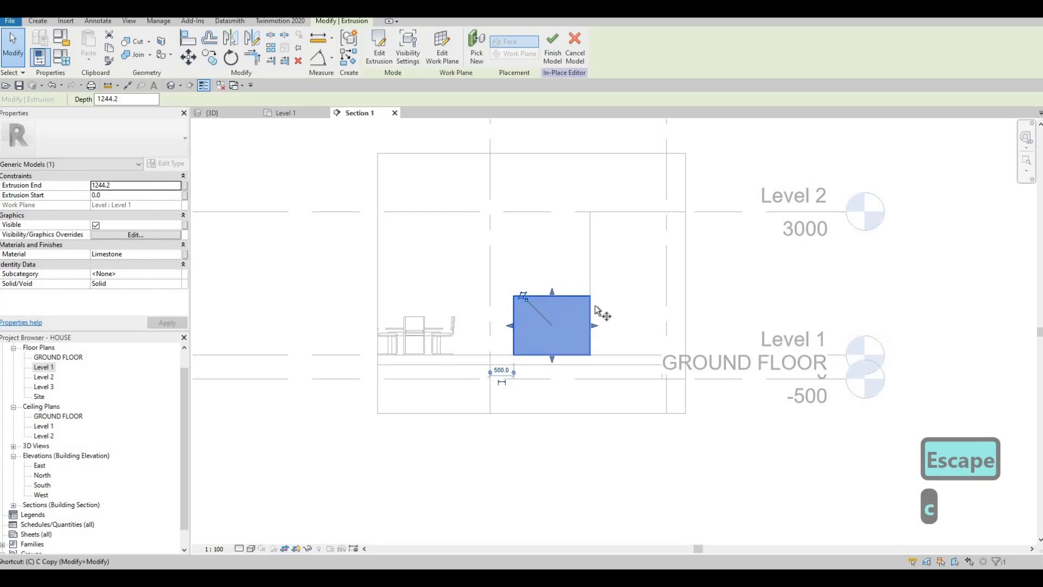
key(o)
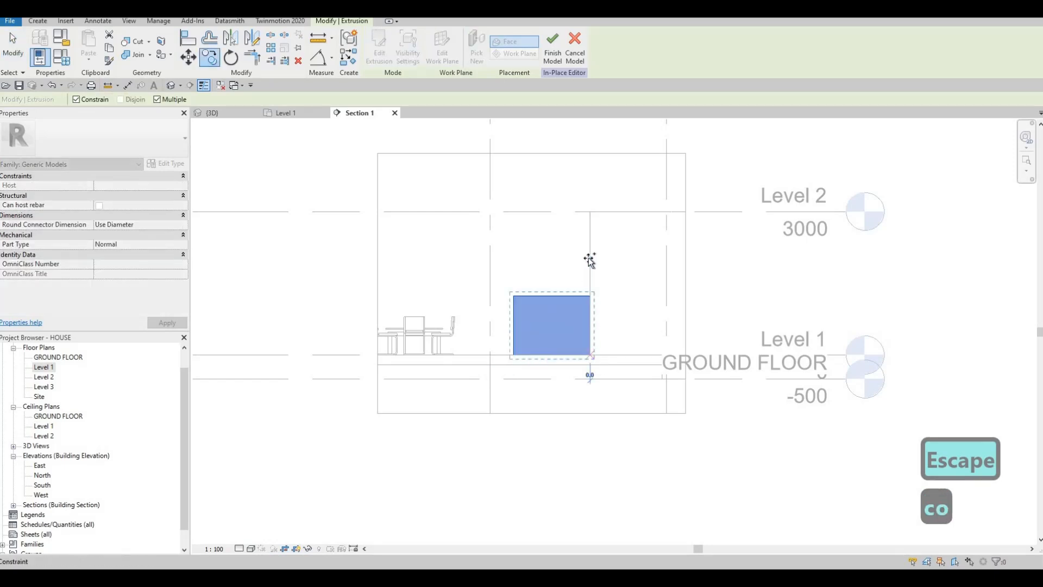
click(76, 100)
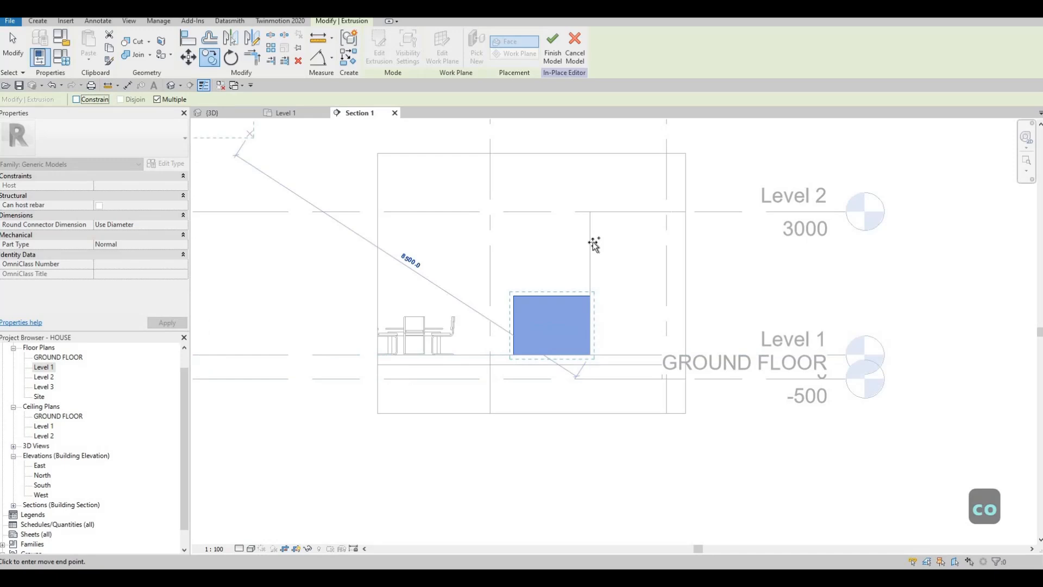
click(547, 235)
key(Escape)
key(Escape)
Lower the top edge of the upper limestone block so its extrusion depth is 700 mm.
click(559, 227)
drag(559, 225, 559, 222)
scroll(560, 223, up, 3)
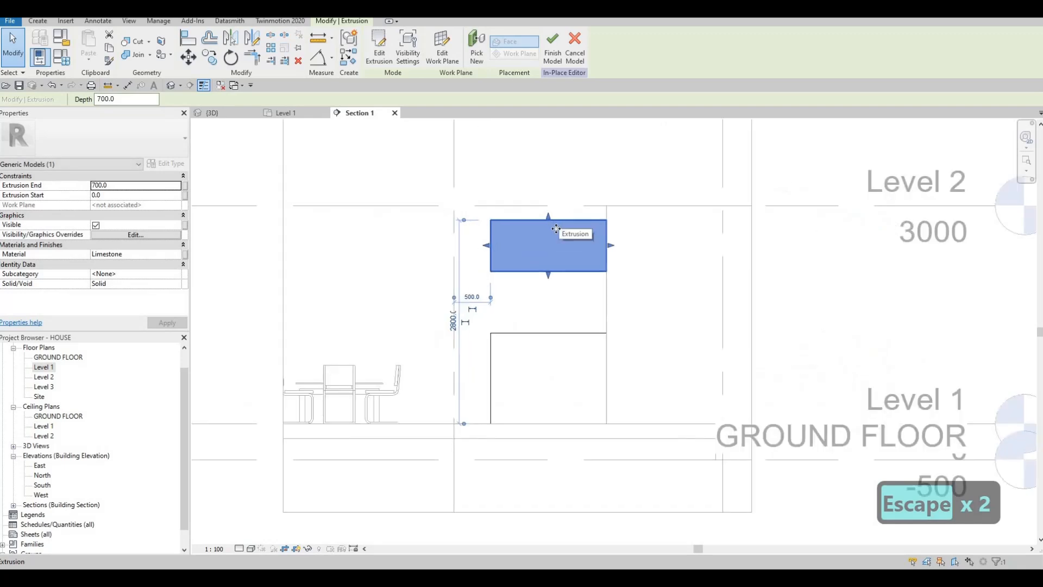
key(Escape)
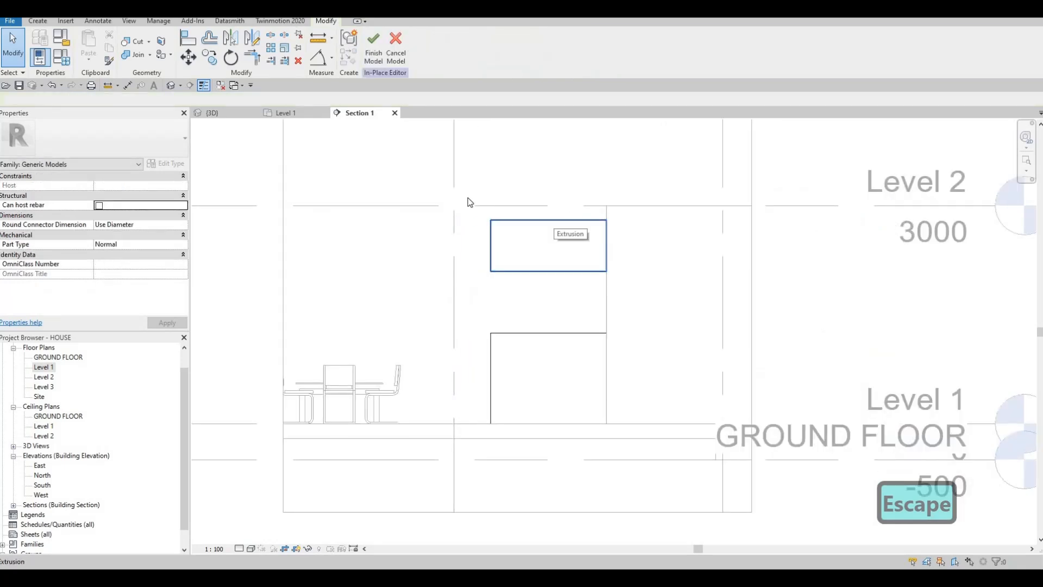
key(Escape)
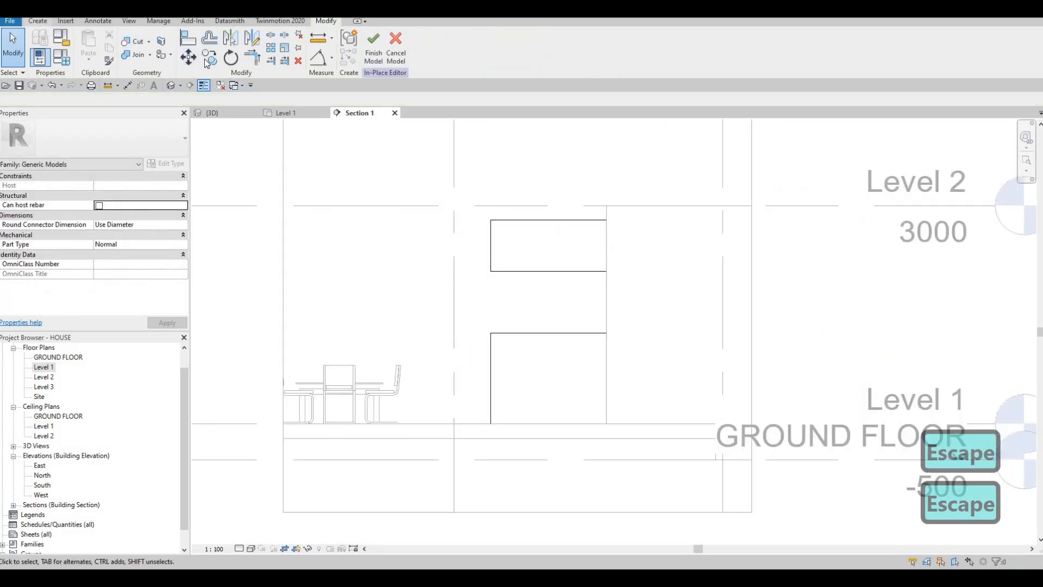
key(l)
key(i)
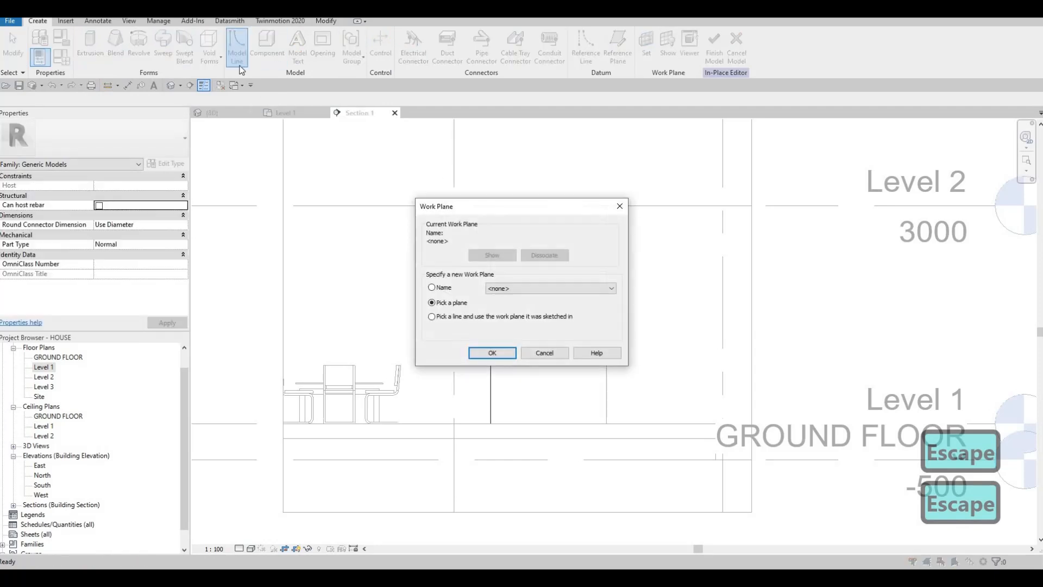
key(Escape)
Stretch the upper block's bottom edge down to about -83 mm and lower the bottom block's top edge to about 1165 mm.
click(549, 224)
drag(549, 222, 549, 217)
scroll(503, 229, up, 3)
scroll(522, 235, down, 2)
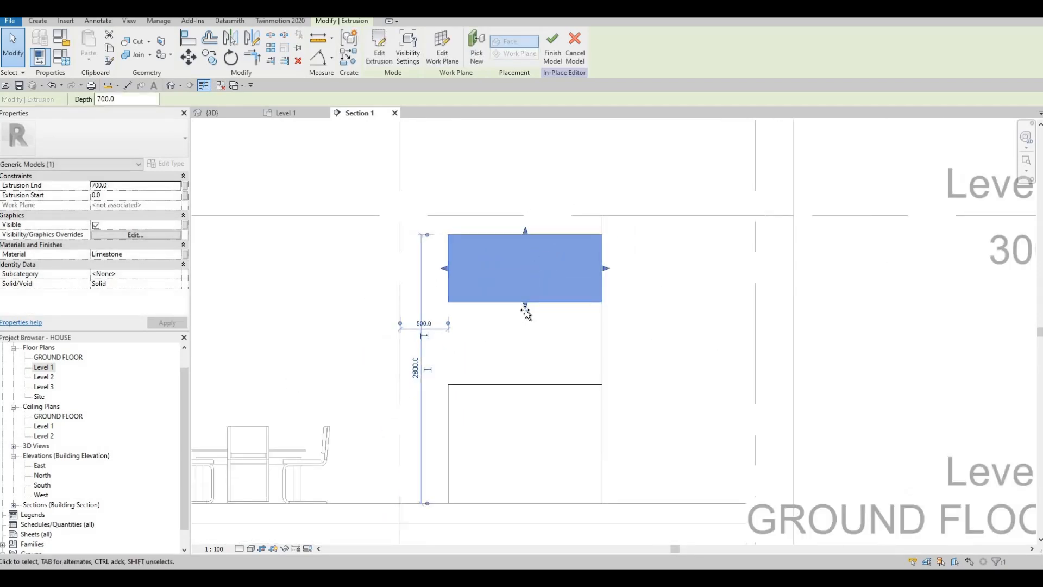
drag(525, 311, 530, 389)
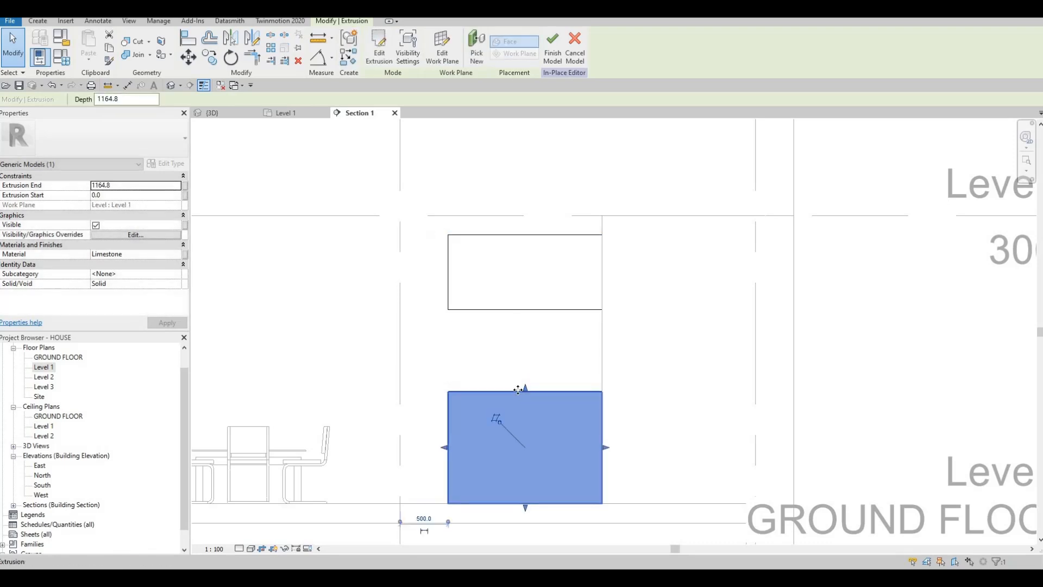
scroll(536, 332, down, 4)
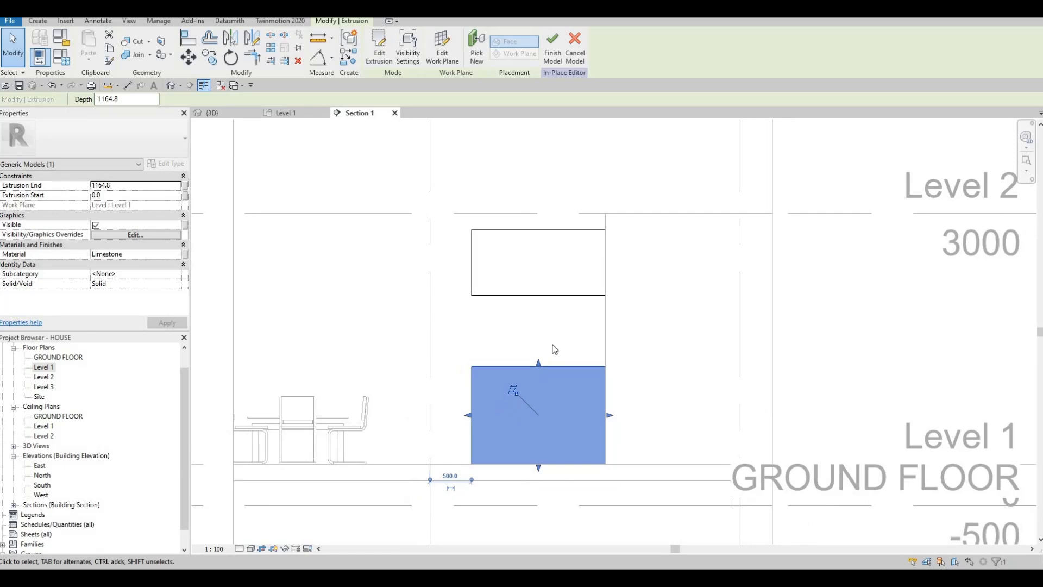
scroll(535, 318, up, 2)
scroll(539, 313, down, 2)
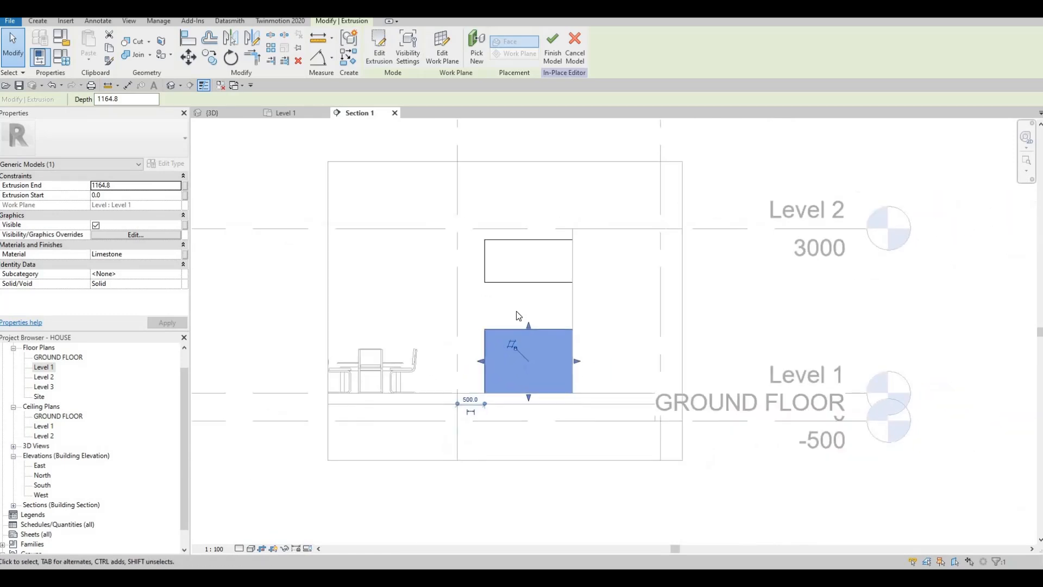
Adjust the upper block's top edge to an extrusion end of 740 mm and stretch its bottom edge slightly further down.
click(524, 237)
scroll(524, 237, up, 1)
drag(526, 240, 526, 240)
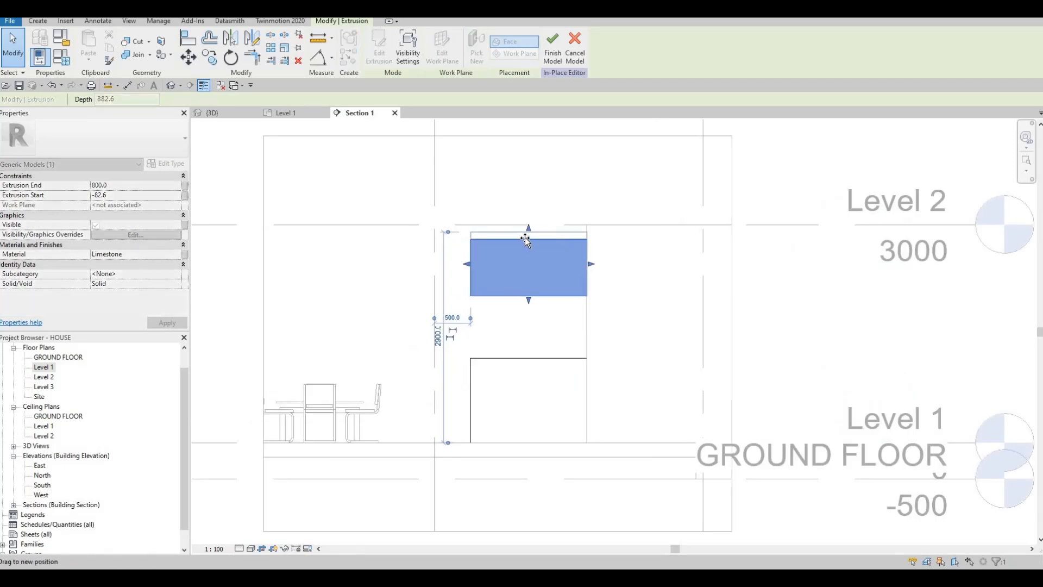
drag(545, 205, 532, 250)
scroll(530, 244, up, 3)
scroll(537, 290, down, 3)
key(Escape)
key(Escape)
key(Escape)
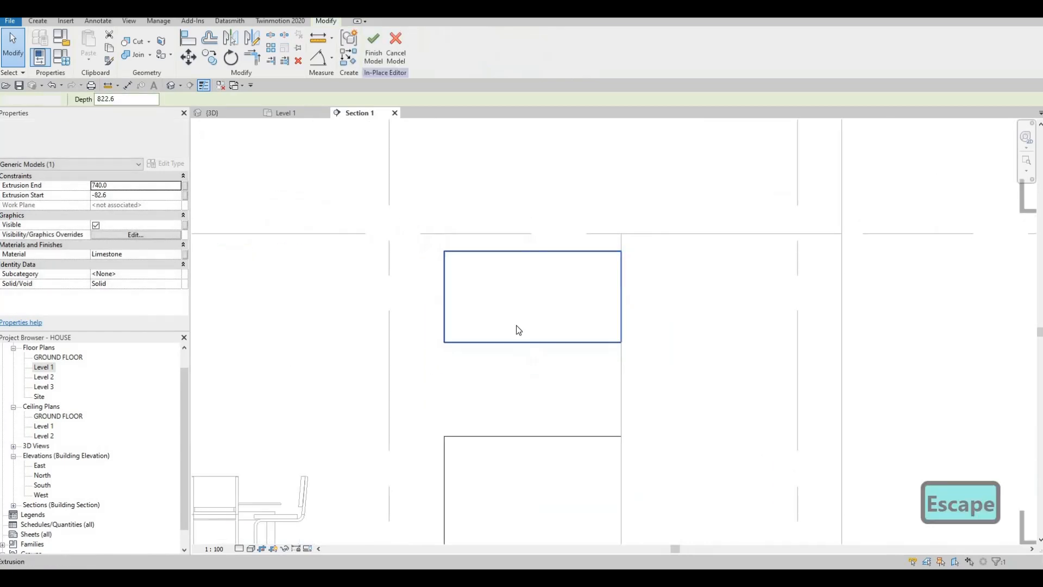
click(532, 348)
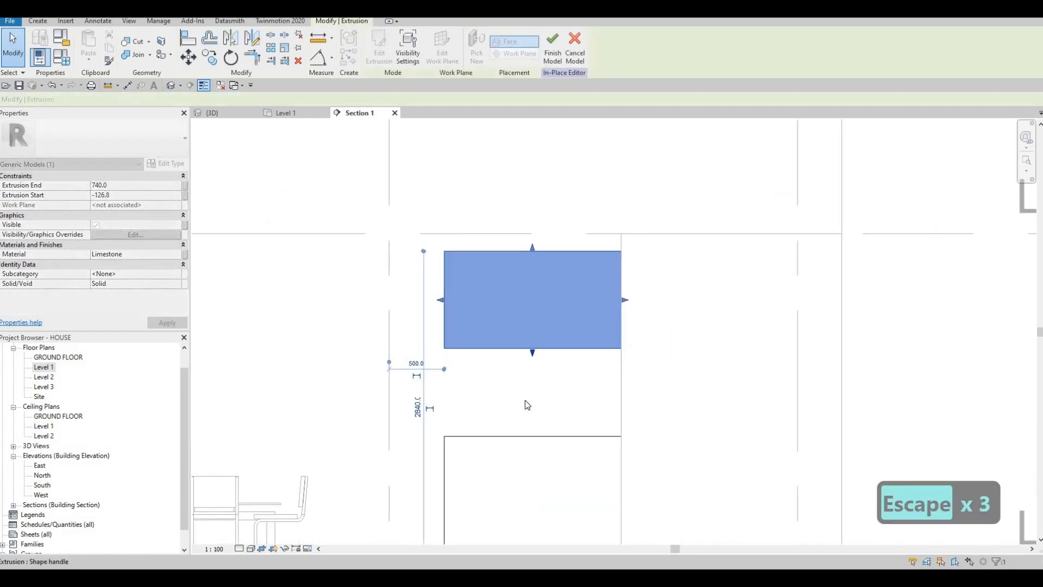
key(Escape)
key(Escape)
Lower the top edge of the limestone block standing on Level 1 to enlarge the gap below the upper block.
scroll(572, 354, down, 2)
click(561, 372)
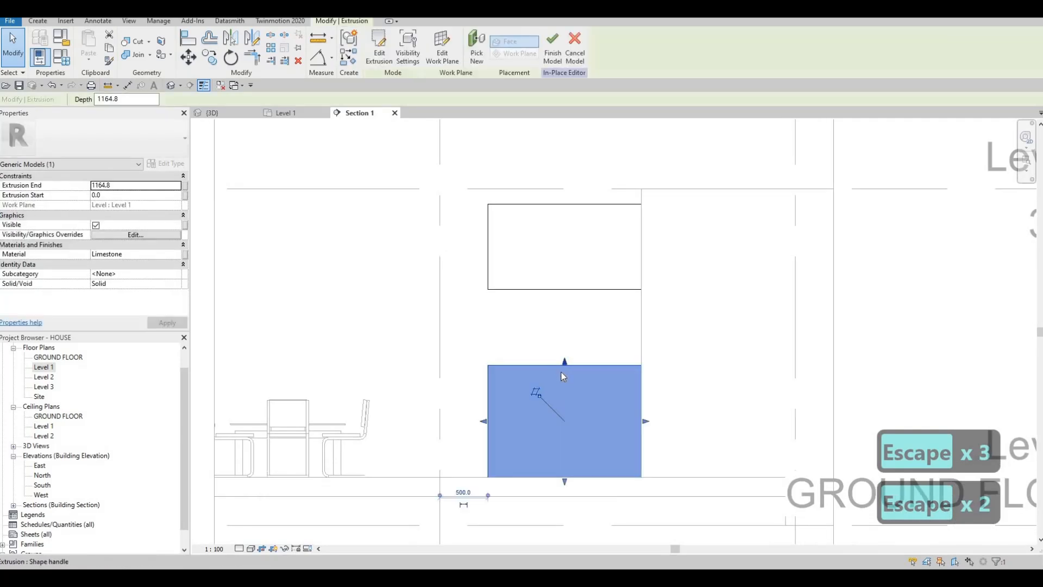
drag(561, 383, 561, 383)
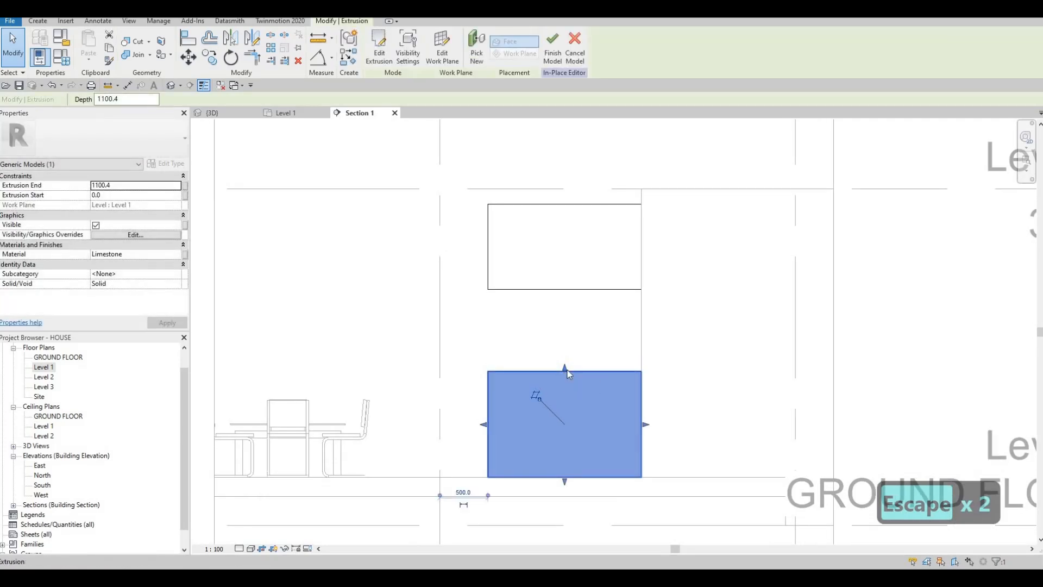
key(Escape)
key(Escape)
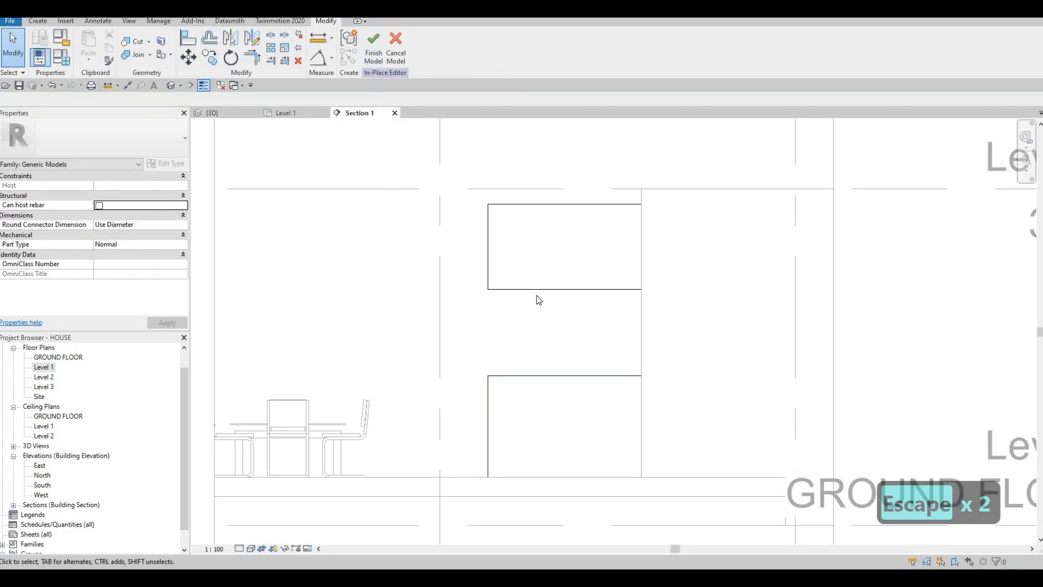
In the Level 1 plan, start a new solid extrusion and assign it the Acrylic, Clear material by searching the materials for GLASS.
scroll(434, 292, up, 5)
scroll(492, 295, up, 4)
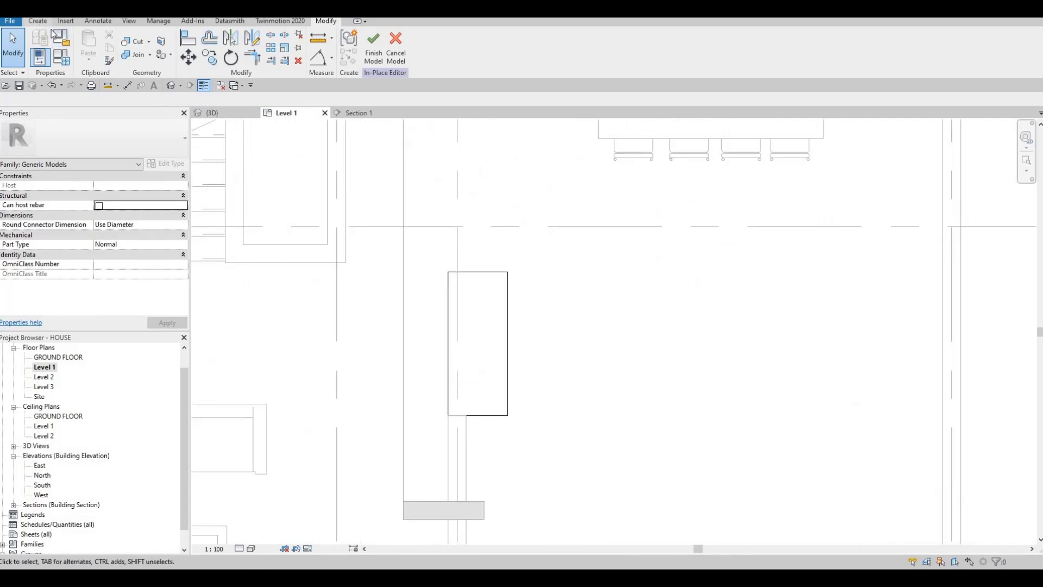
click(36, 21)
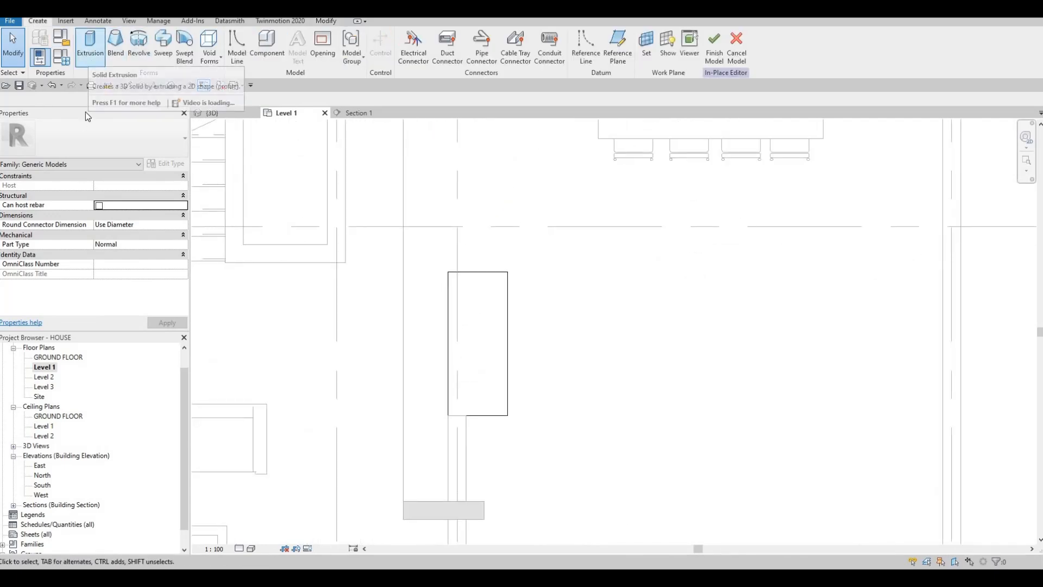
click(87, 54)
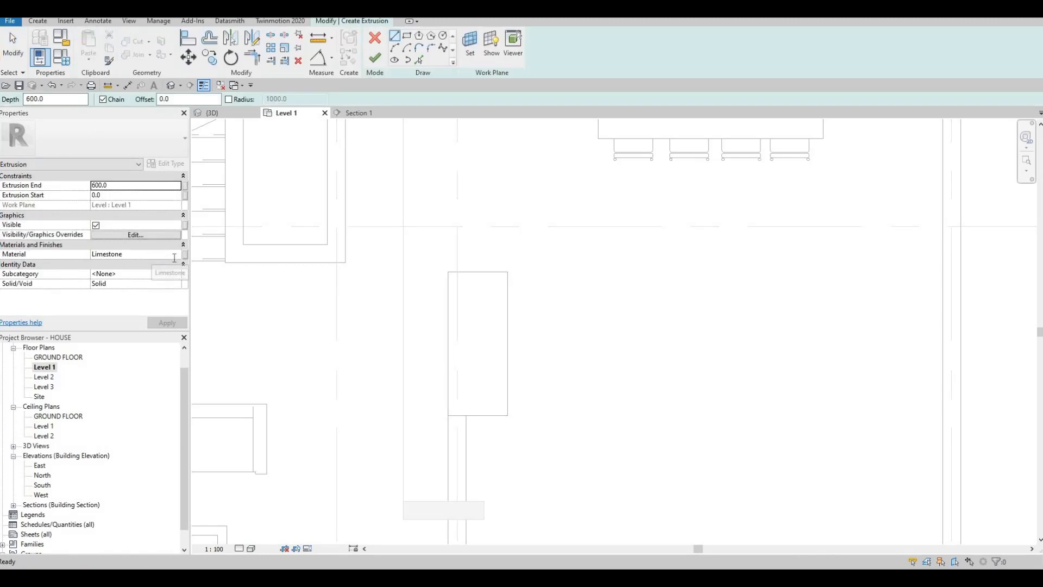
click(172, 258)
click(181, 254)
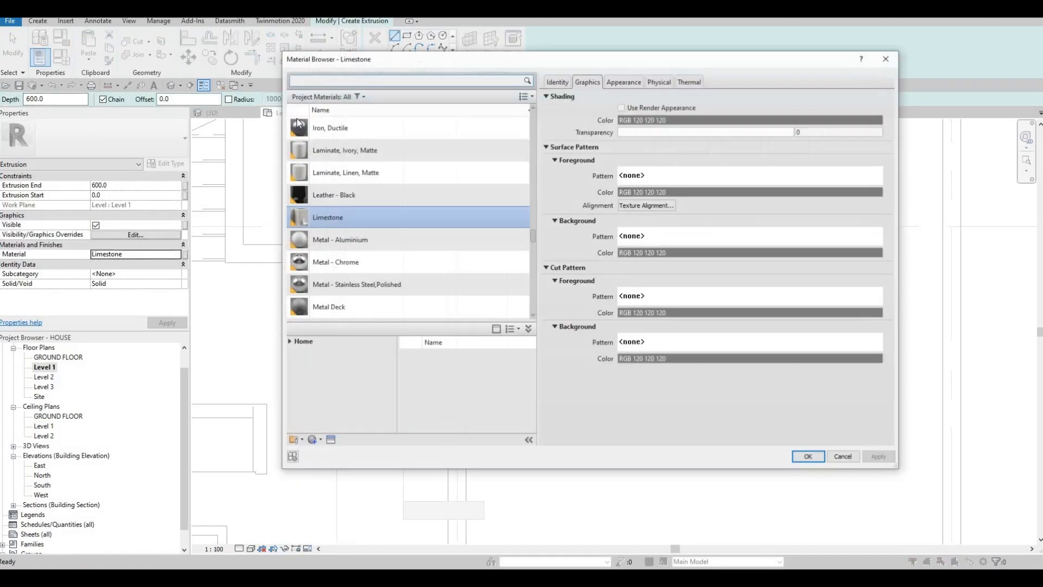
scroll(296, 133, up, 1)
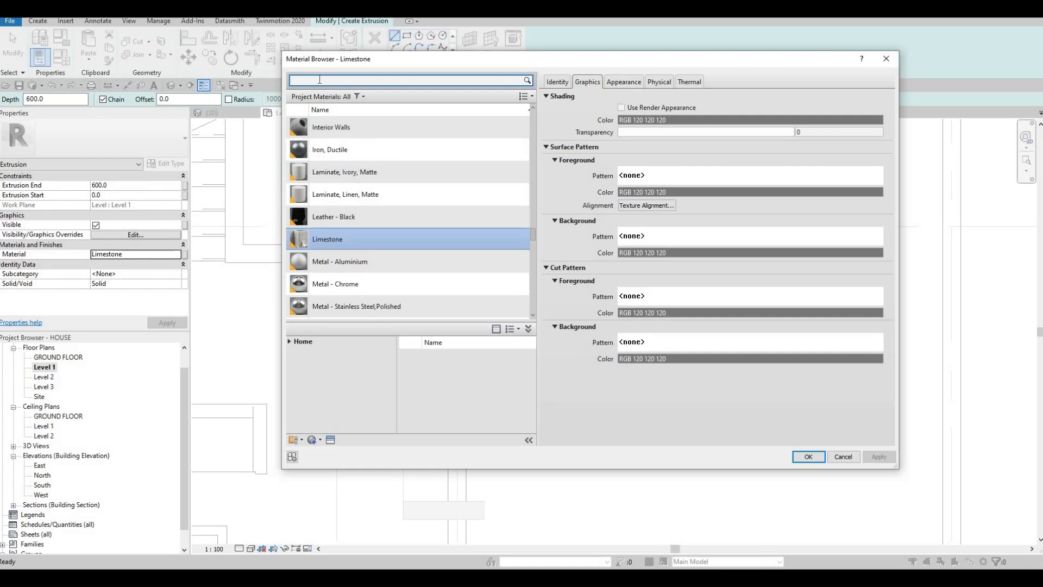
click(320, 80)
text(GLASS)
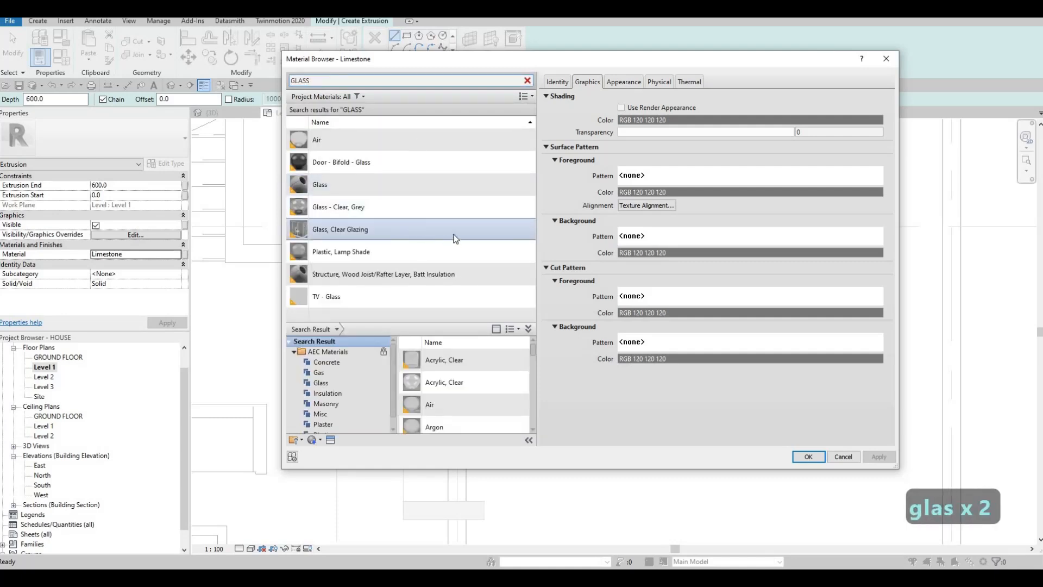
click(511, 231)
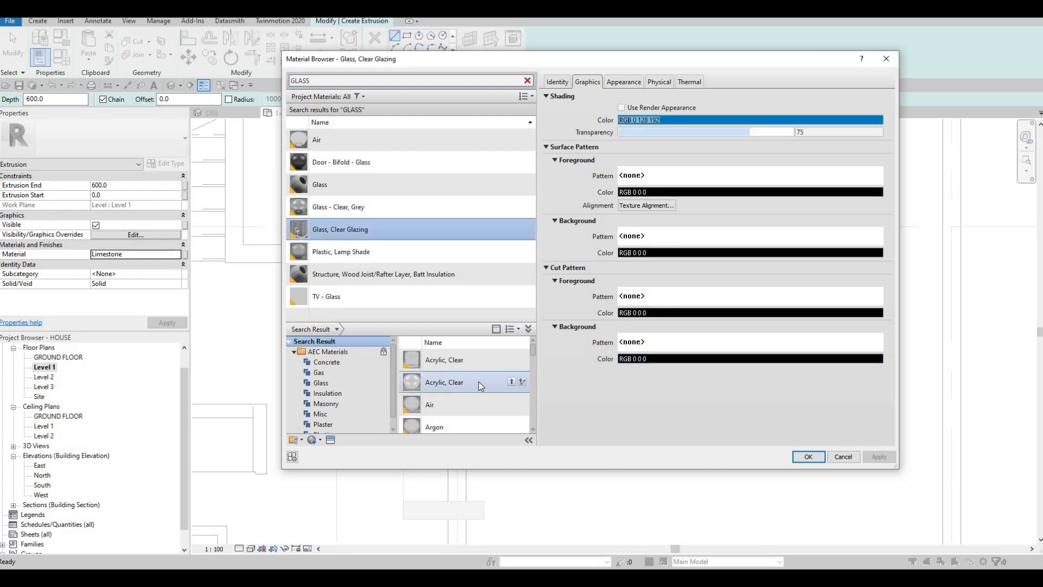
click(511, 381)
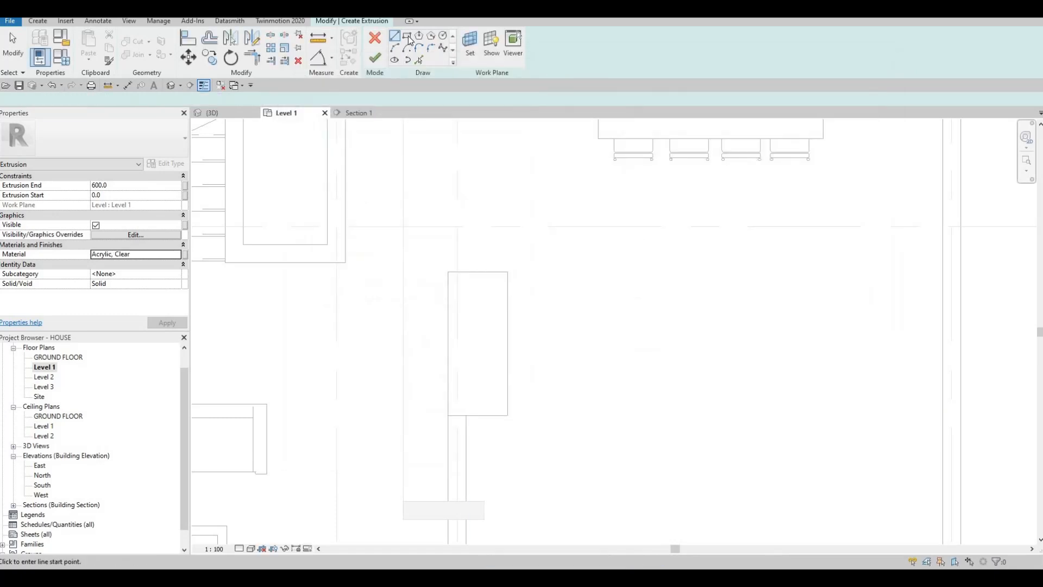
Sketch a rectangle tracing the limestone block's outline, about 657 by 1600 mm, corner to corner.
click(408, 37)
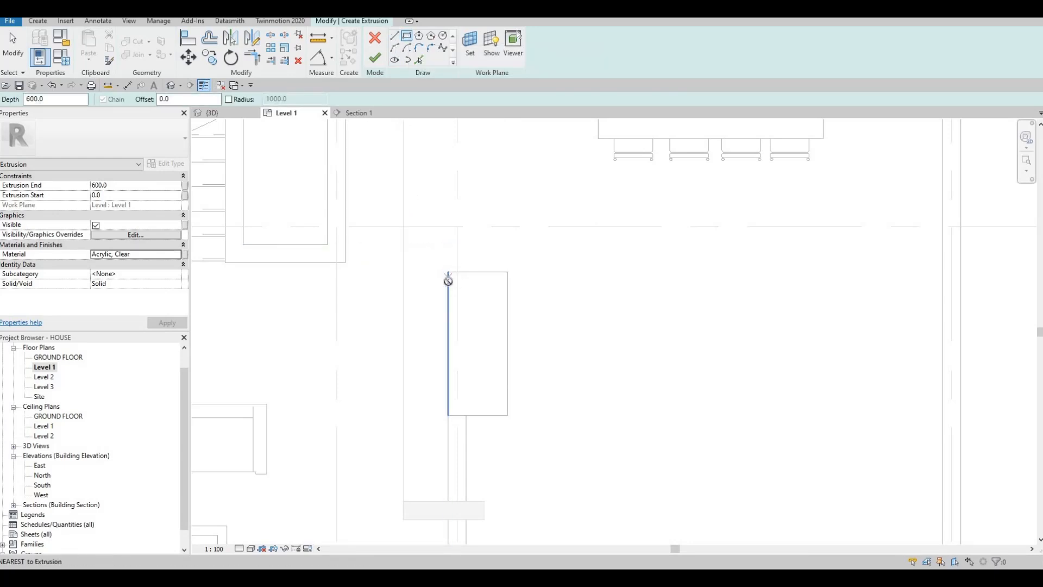
click(447, 272)
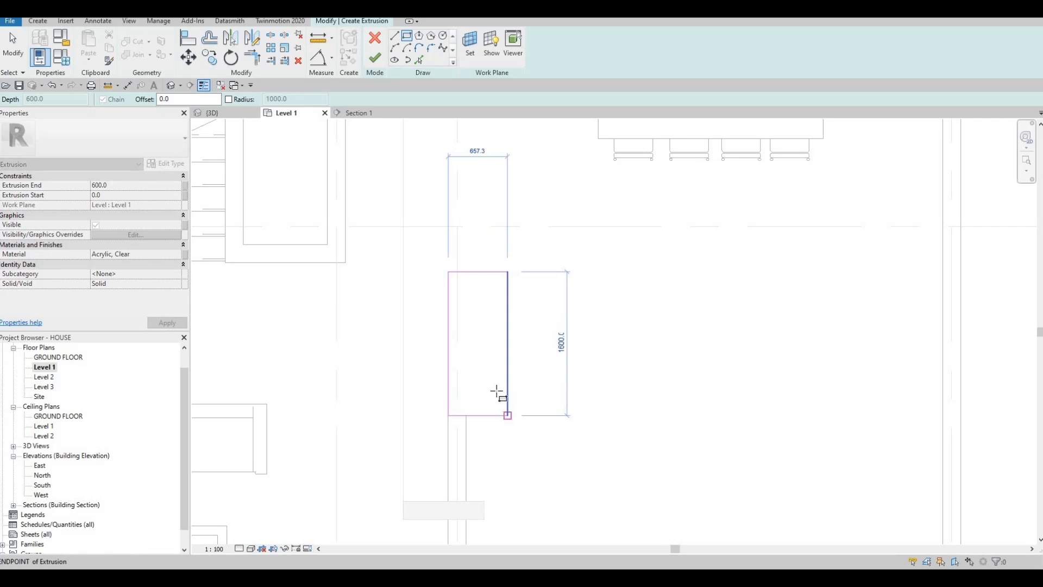
key(Escape)
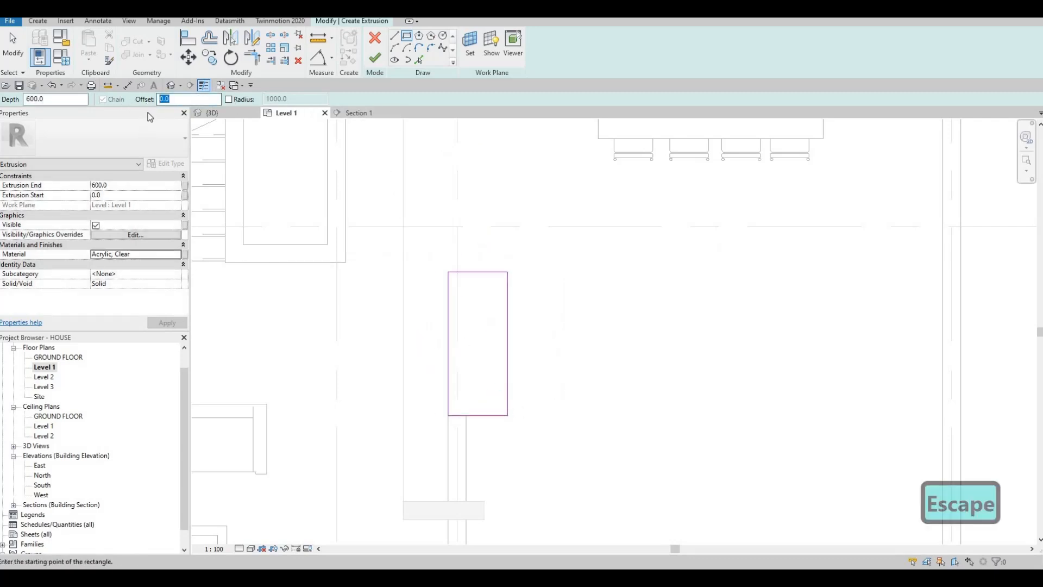
Add a second rectangle inside the first from the same block corners, with an offset of 10 mm.
text(1)
click(448, 272)
scroll(513, 434, up, 5)
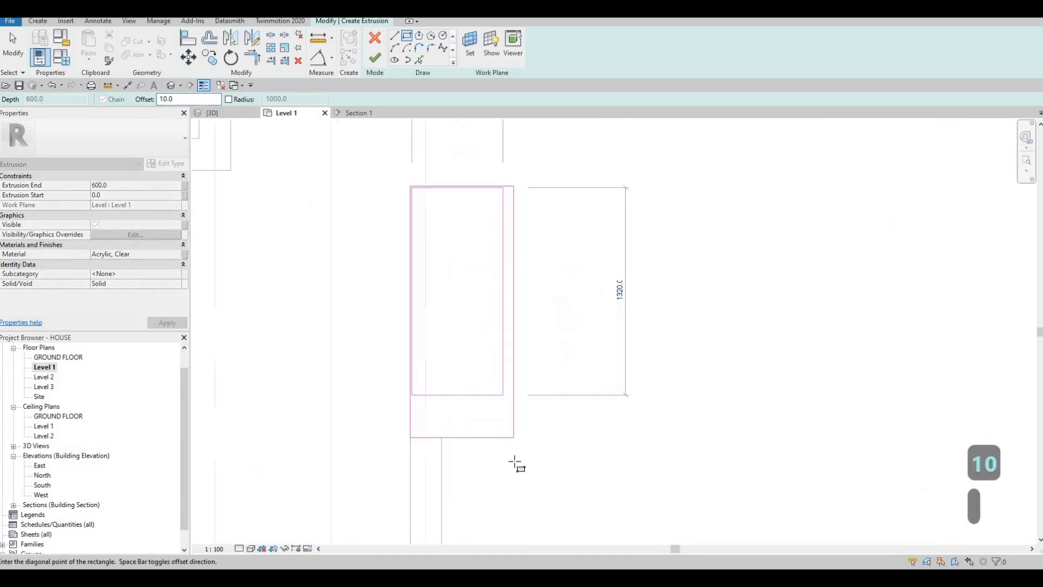
key(Escape)
scroll(388, 334, down, 2)
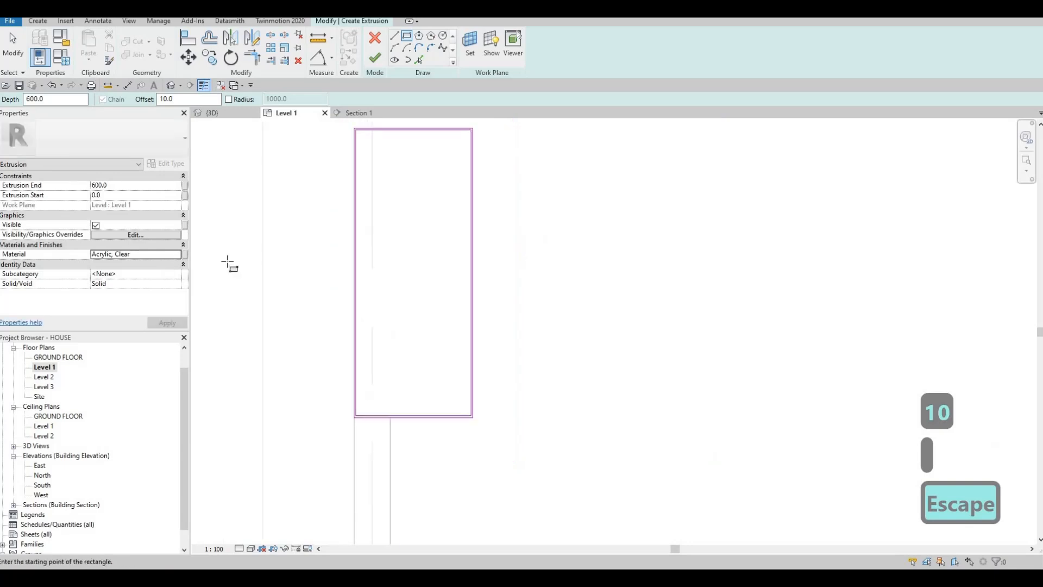
Set the acrylic extrusion's end to 700 mm, finish its sketch and show it in the 3D view.
middle_drag(281, 248, 299, 246)
key(Escape)
click(126, 187)
text(700)
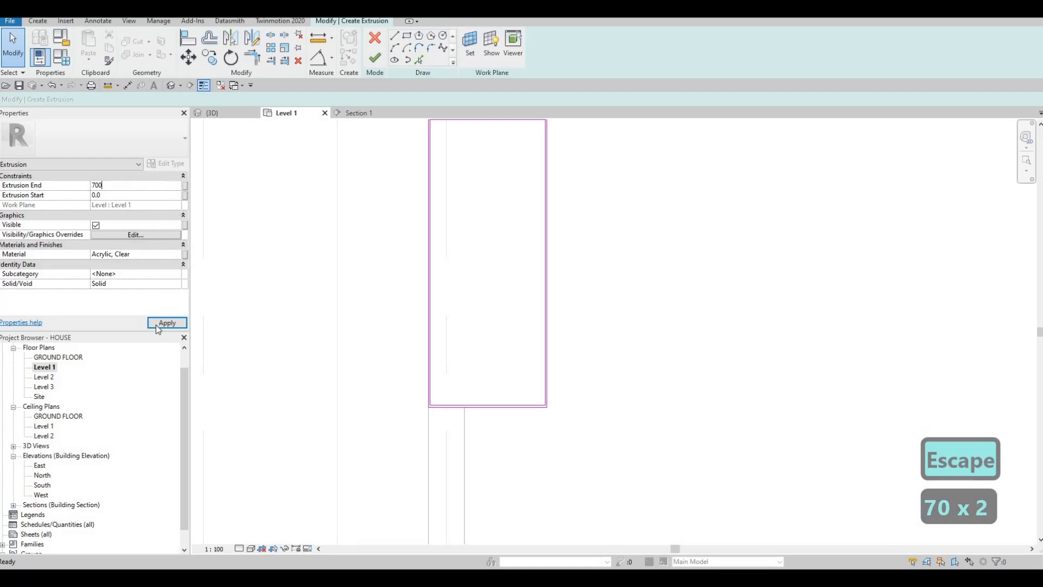
click(158, 326)
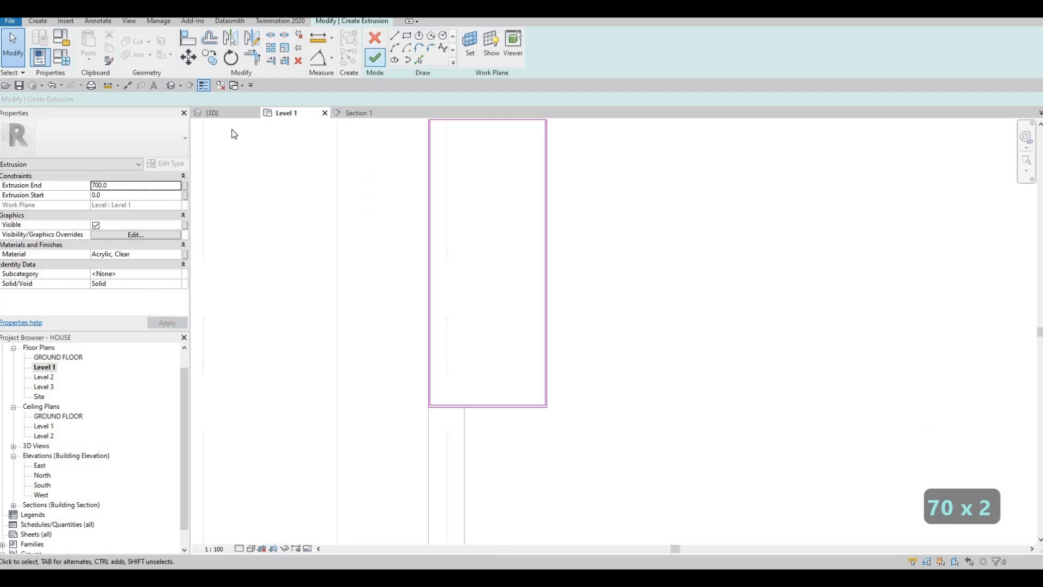
click(214, 113)
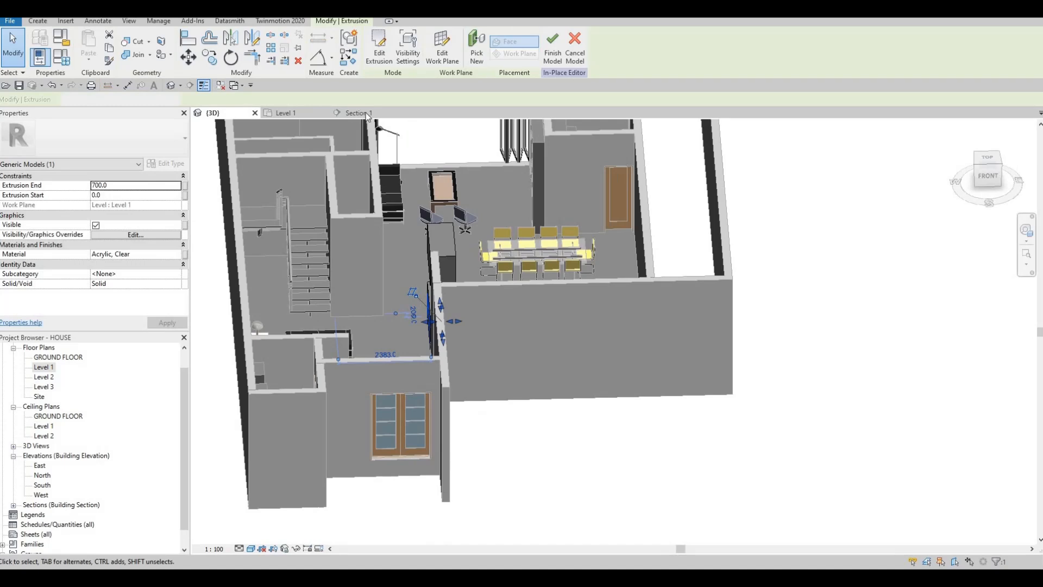
In Section 1, stretch the acrylic extrusion's top to the upper block's underside and its base to the lower block's top.
click(358, 113)
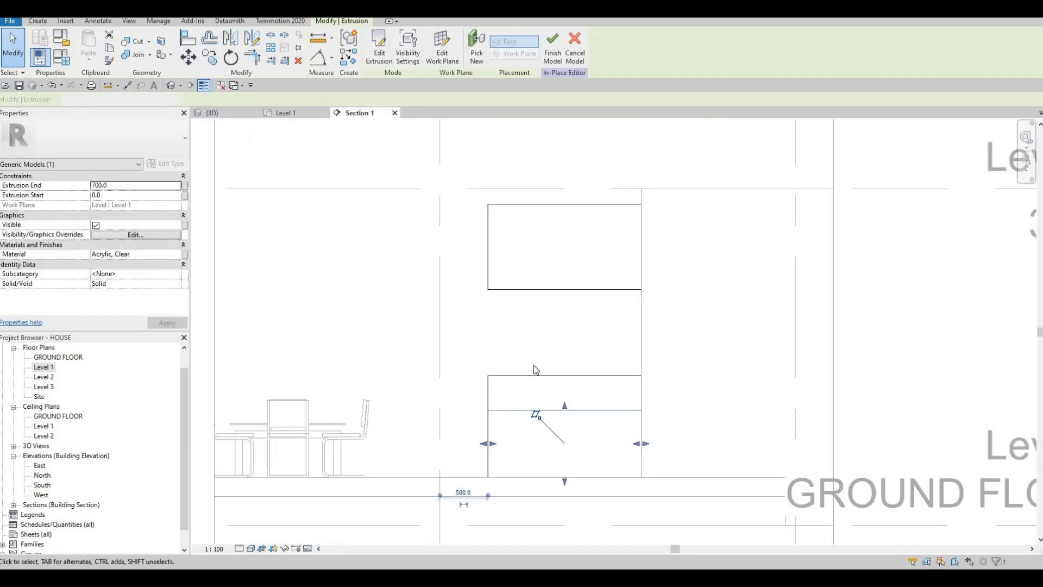
key(Escape)
click(534, 379)
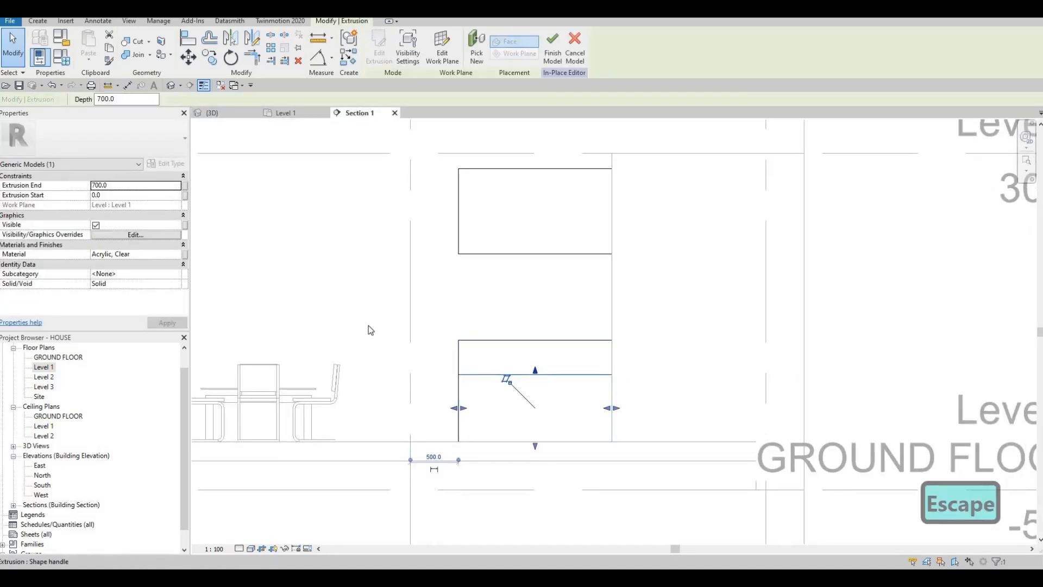
drag(535, 367, 528, 257)
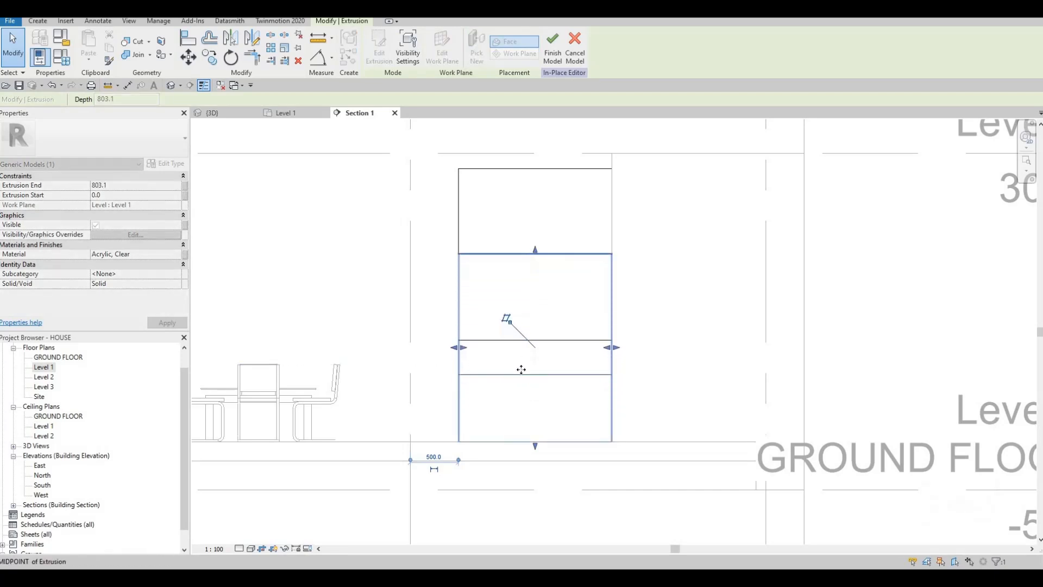
drag(535, 446, 549, 340)
key(Escape)
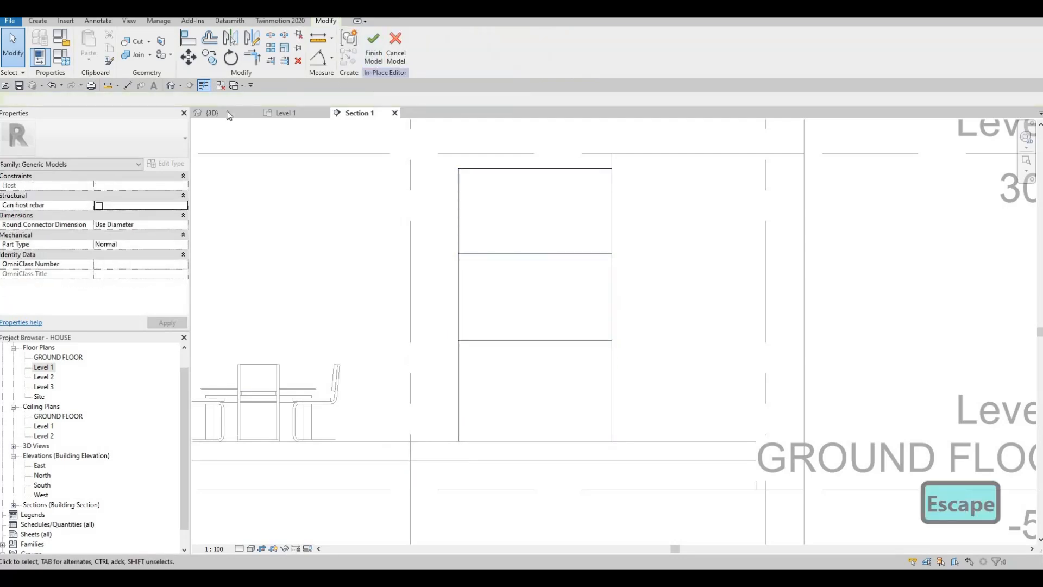
key(Escape)
Set the 3D view's visual style to Realistic after trying Consistent Colors, and examine the acrylic enclosure between the blocks.
shift+middle_drag(611, 305, 319, 440)
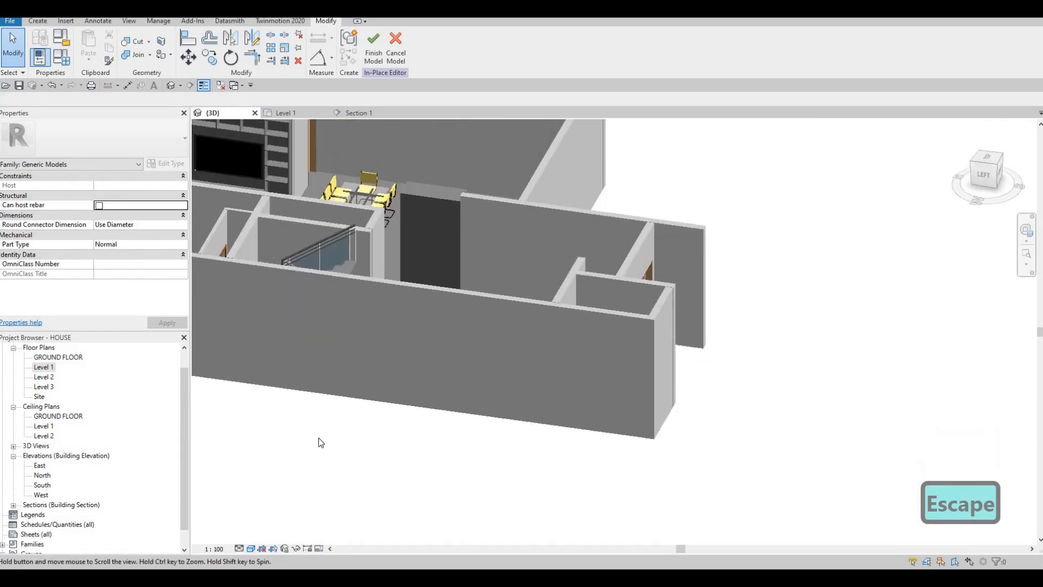
click(251, 549)
click(321, 504)
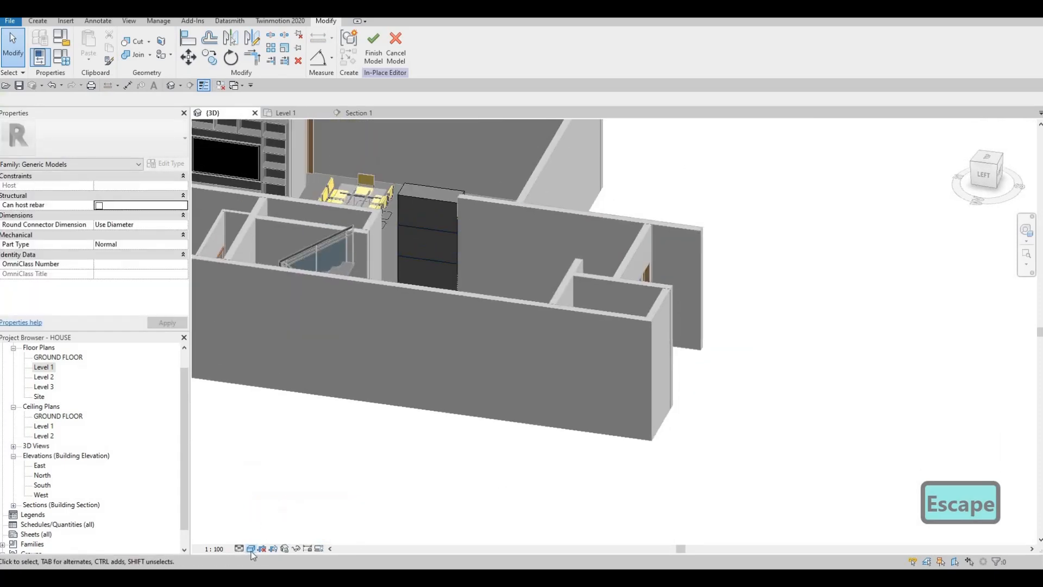
click(251, 549)
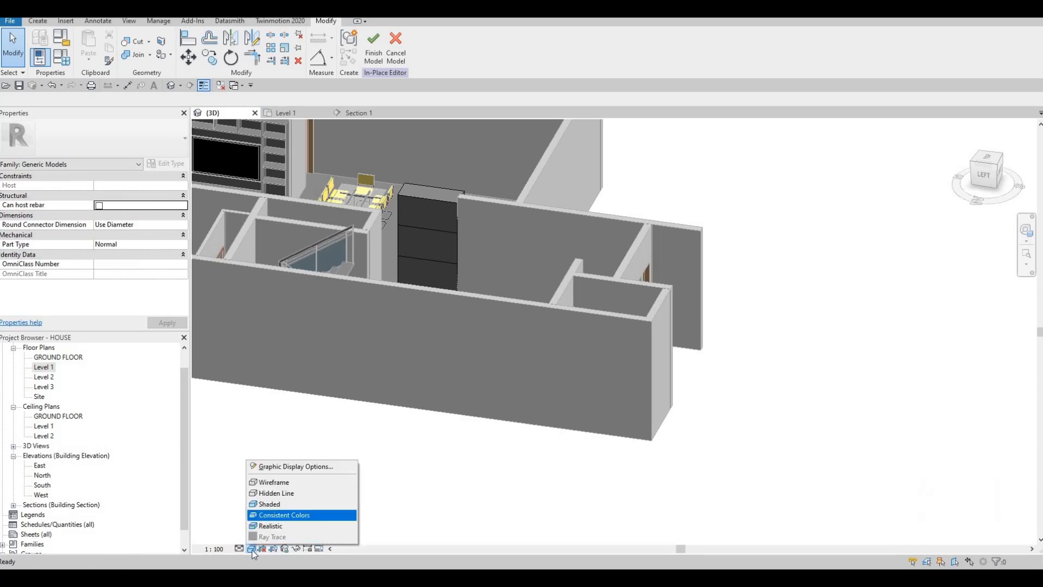
click(278, 515)
click(251, 548)
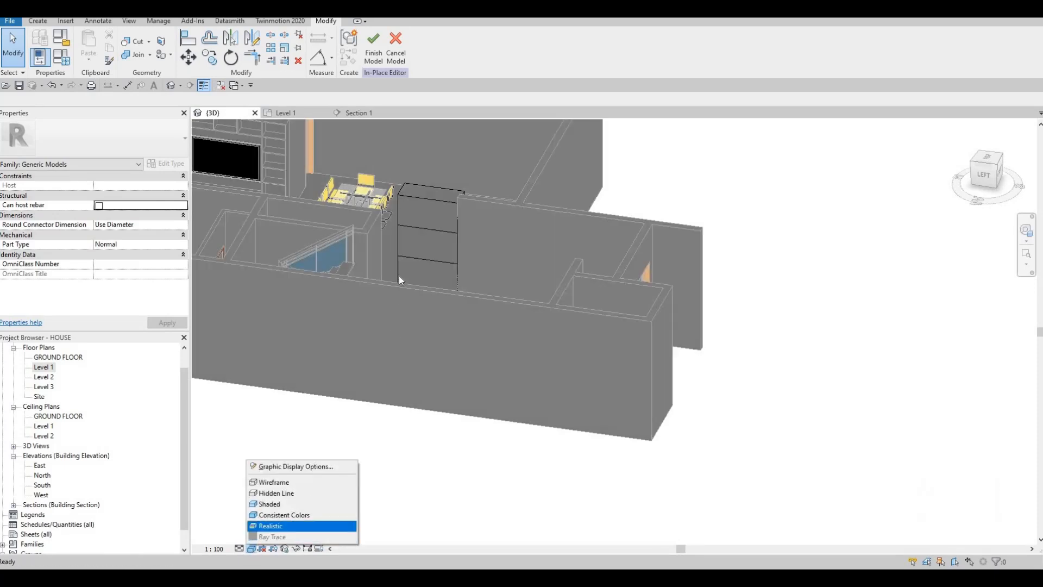
click(282, 526)
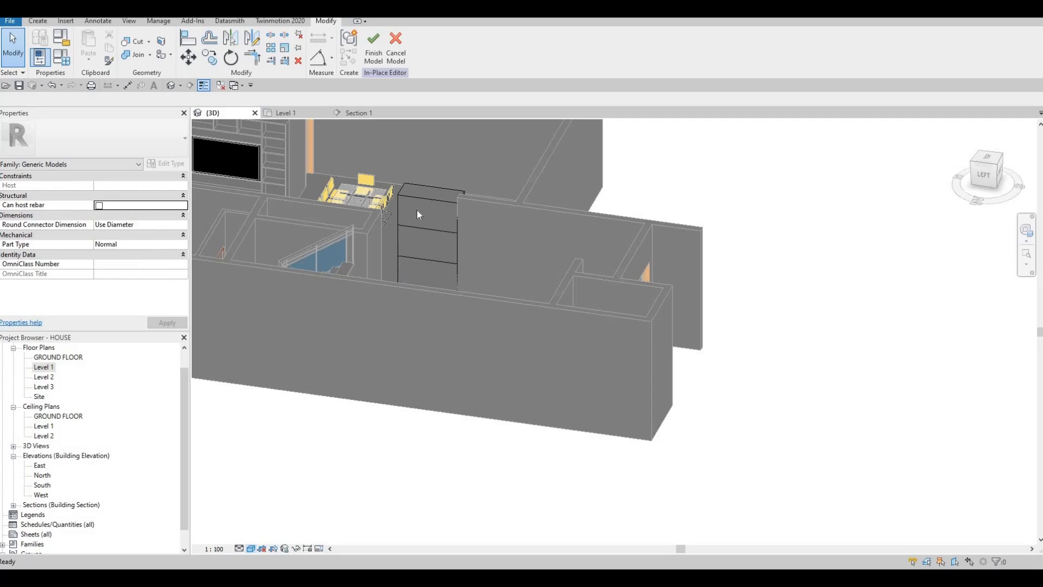
scroll(417, 210, up, 5)
shift+middle_drag(376, 210, 327, 208)
shift+middle_drag(405, 266, 409, 239)
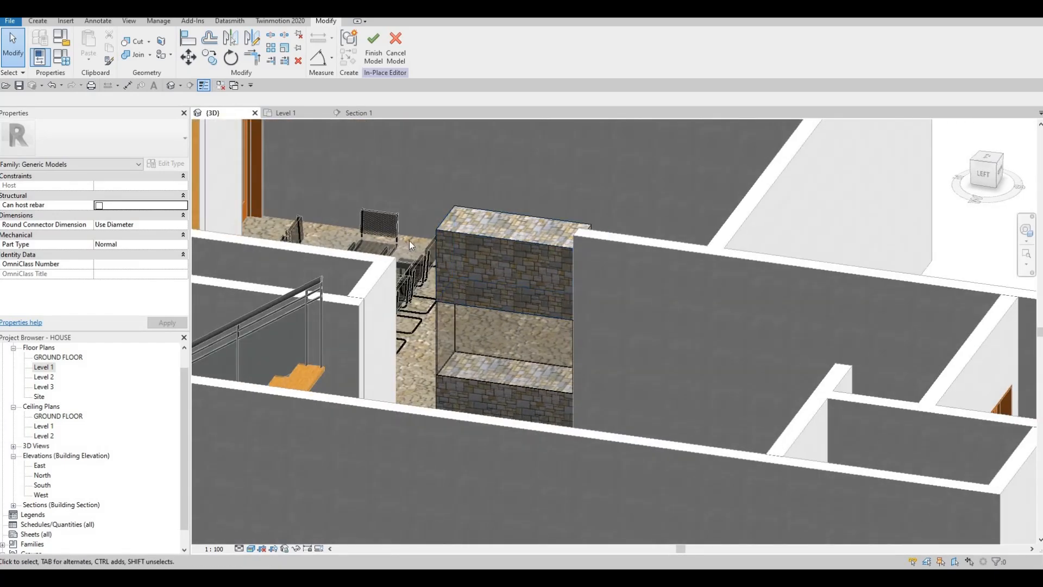
shift+middle_drag(500, 295, 478, 298)
scroll(587, 380, up, 5)
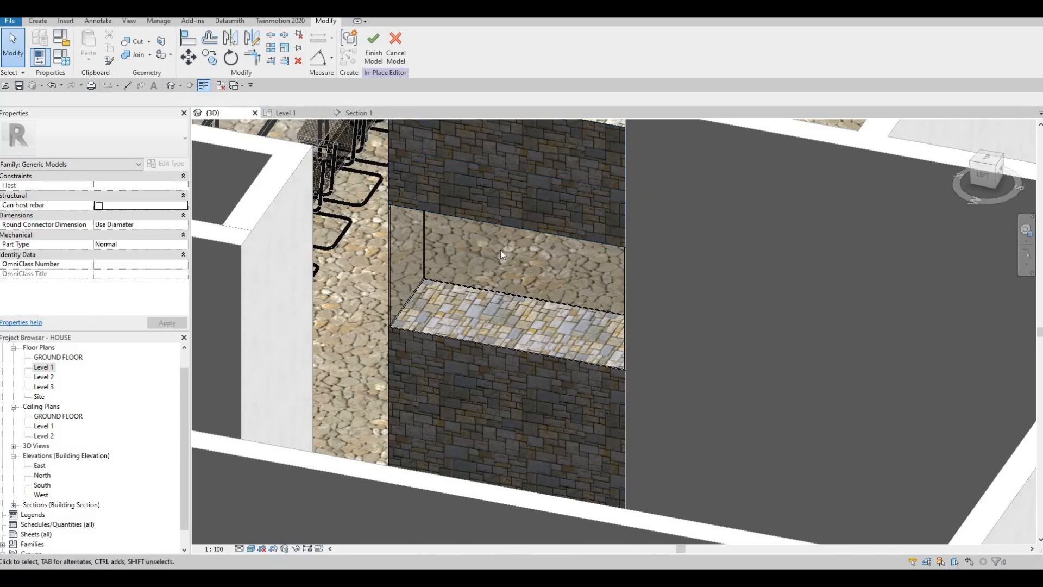
In the Level 1 plan, start a new solid extrusion and assign it Aluminum 1100-O from the AEC Materials metal library.
double_click(43, 367)
key(Escape)
key(Escape)
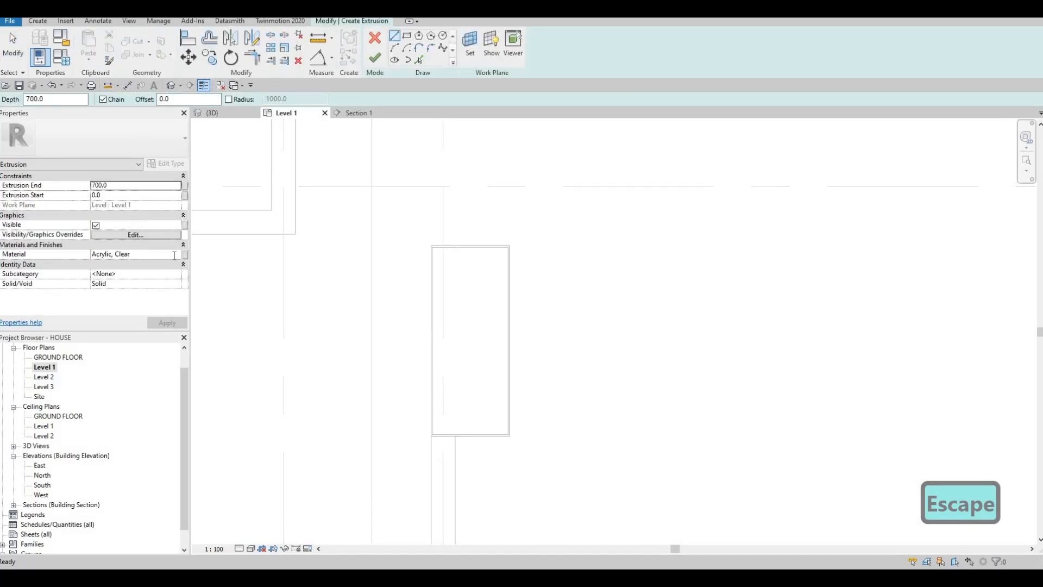
click(178, 256)
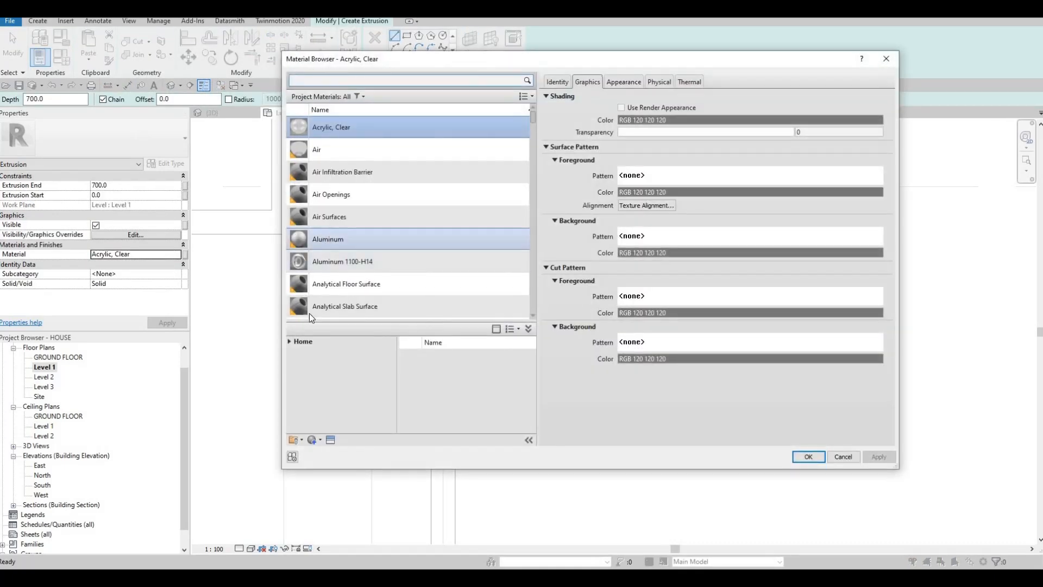
scroll(284, 338, down, 1)
click(289, 341)
double_click(308, 363)
scroll(342, 391, down, 3)
click(322, 372)
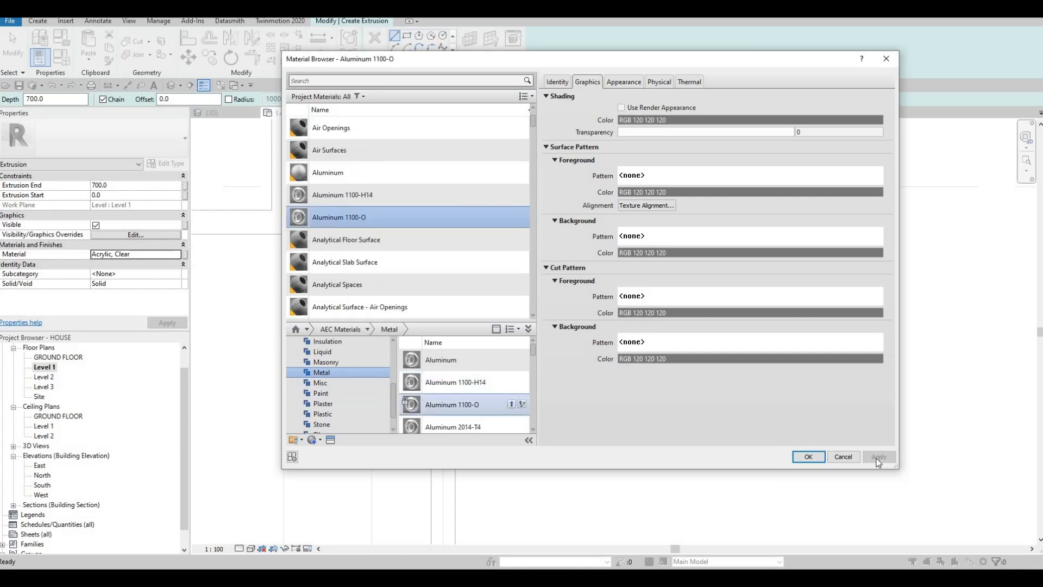
key(Return)
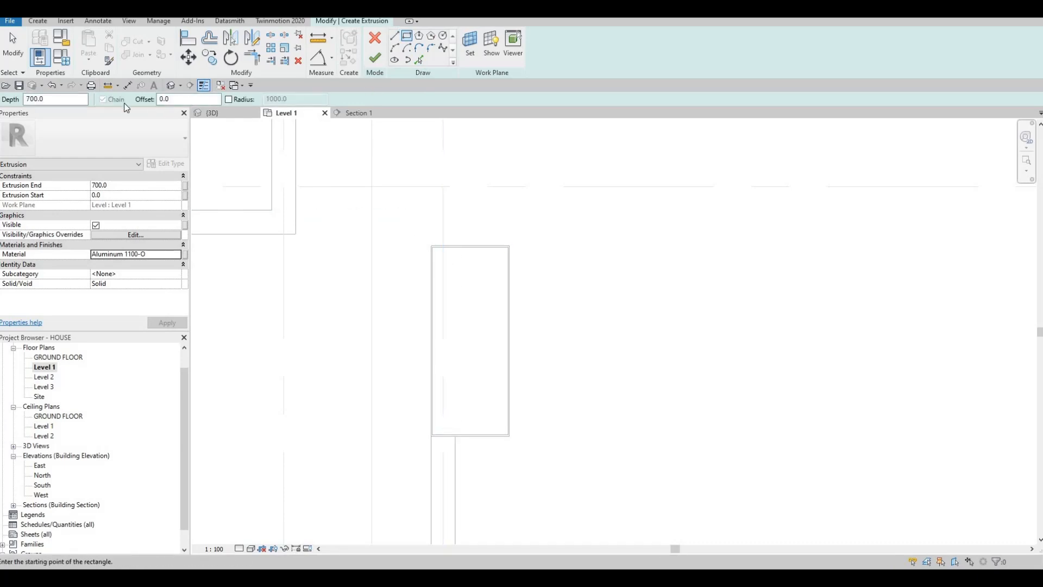
text(100)
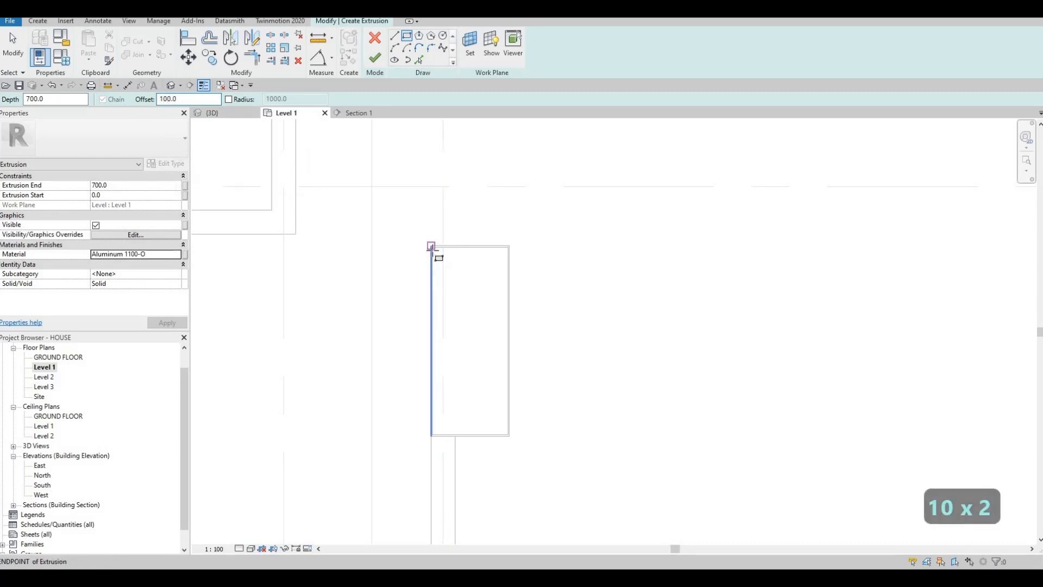
click(432, 247)
key(Escape)
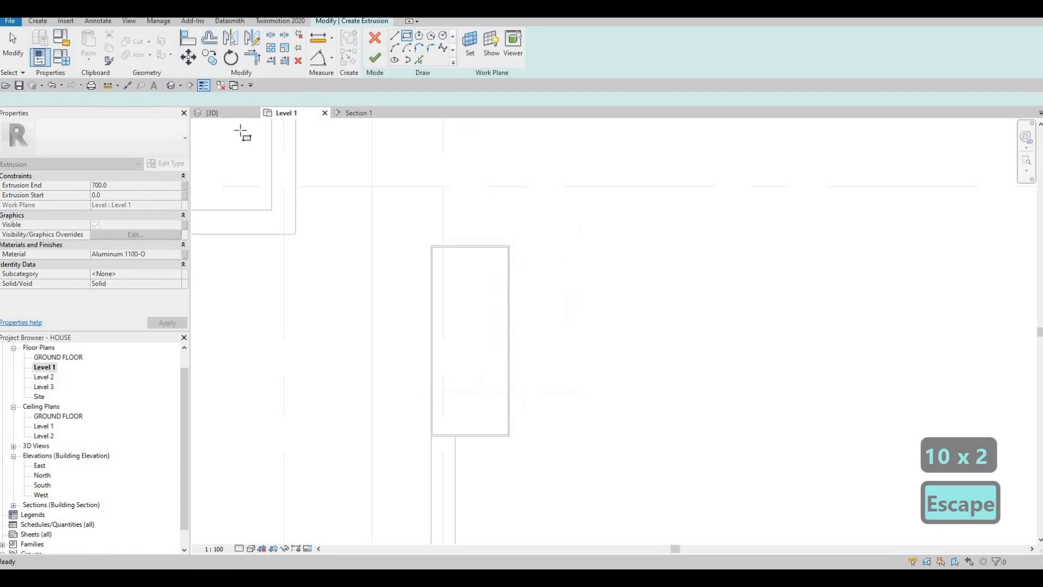
Try a narrow rectangle about 980 mm long inside the acrylic enclosure, offset 300 mm inward from its corners.
drag(194, 103, 80, 110)
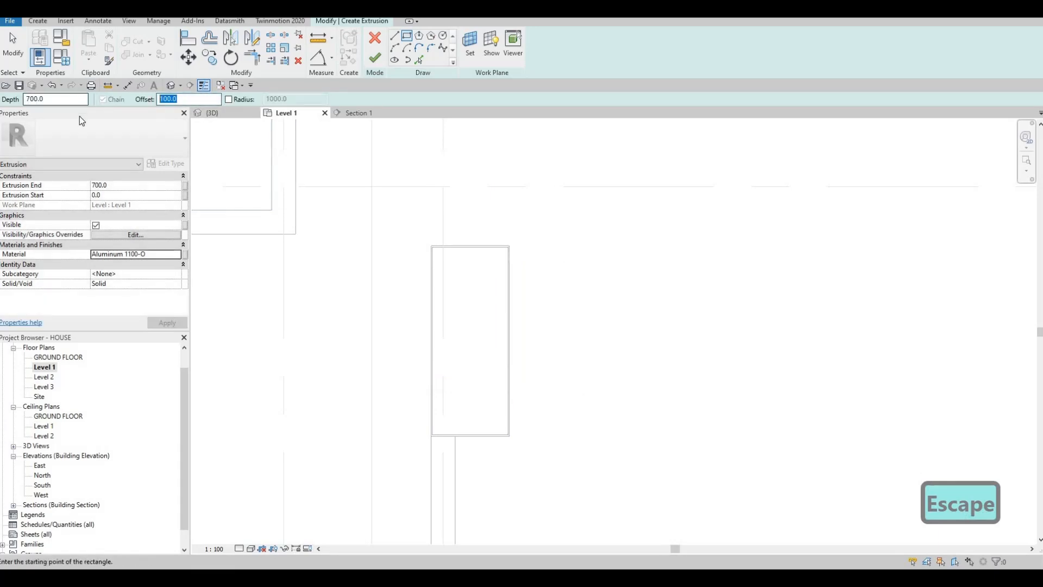
text(300)
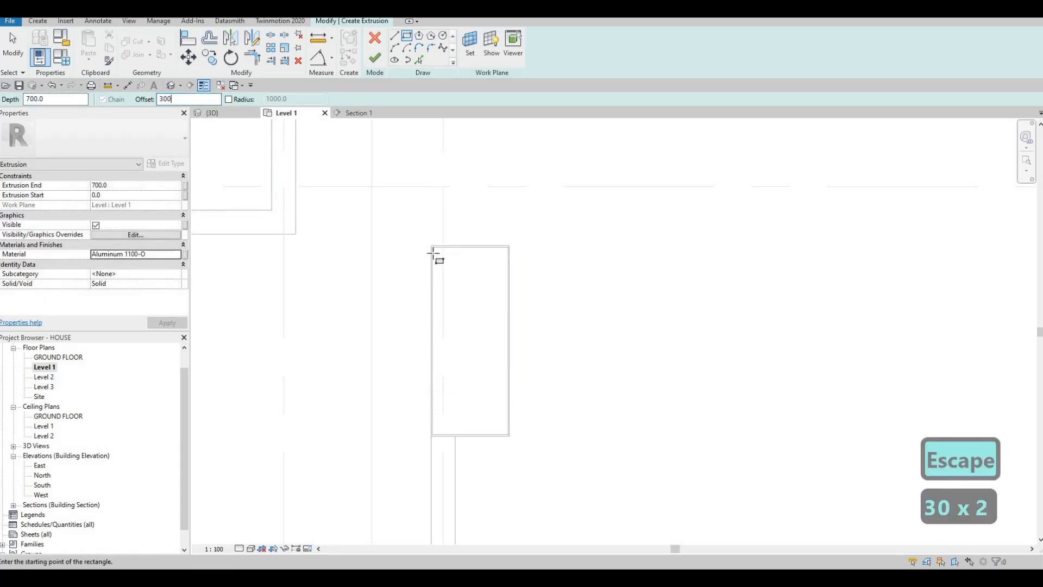
click(433, 248)
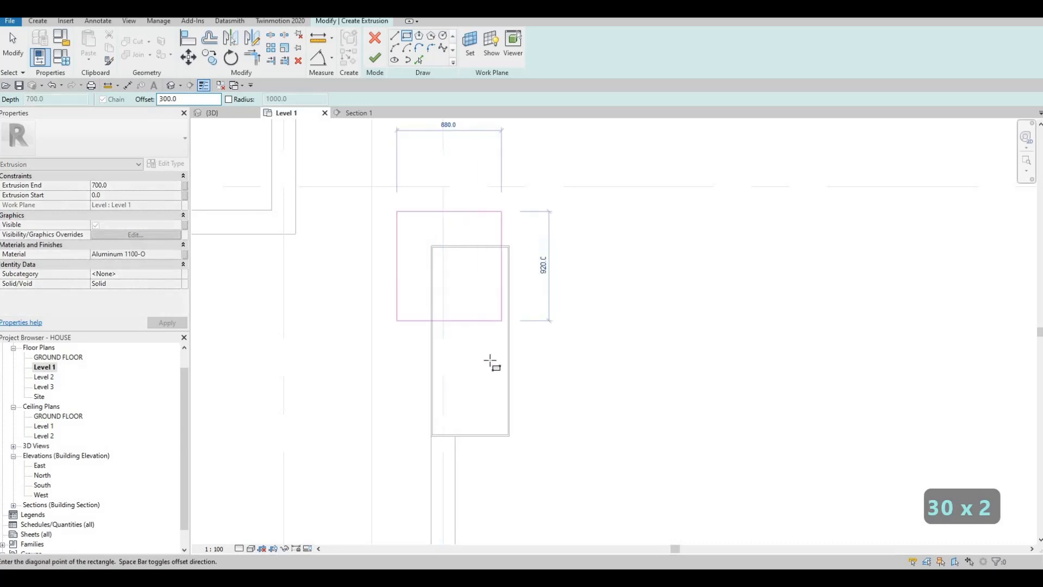
scroll(491, 401, up, 5)
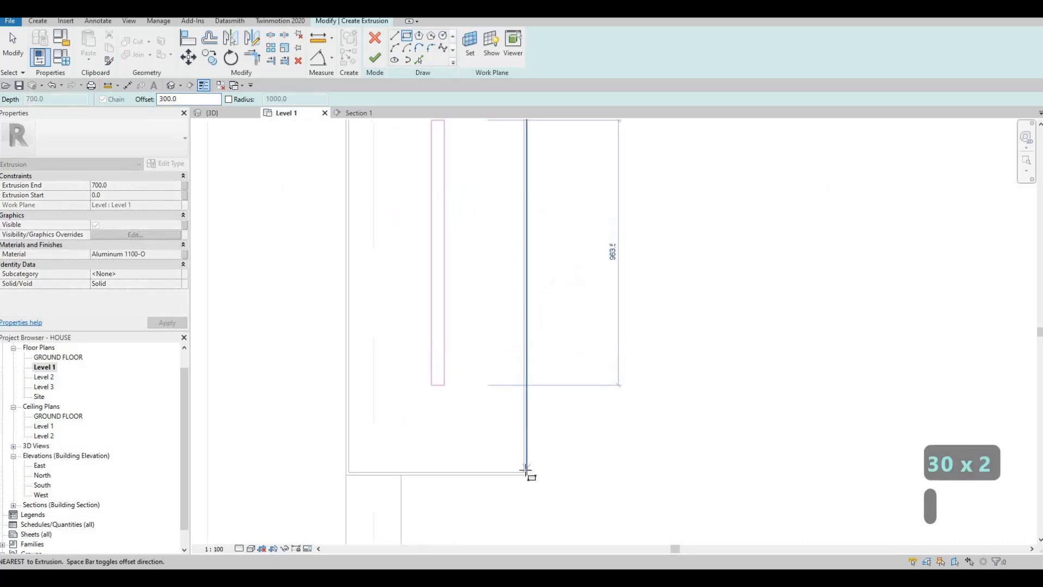
scroll(478, 286, down, 3)
key(Escape)
key(Escape)
key(Escape)
key(Escape)
scroll(455, 263, up, 3)
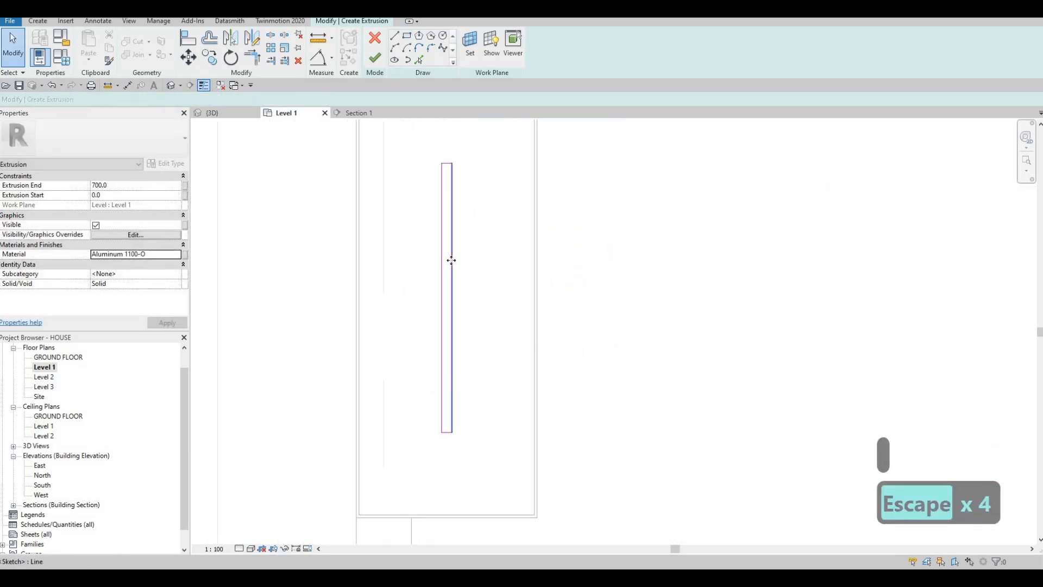
Shift the long edge of the narrow rectangle outward until it is about 157 mm wide, and delete that edge.
click(451, 260)
key(Right)
key(Right)
key(Right)
key(Right)
key(Right)
key(Right)
key(Right)
key(Right)
key(Right)
key(Right)
key(Right)
key(Right)
key(Right)
key(Right)
key(Right)
key(Right)
key(Right)
key(Right)
key(Right)
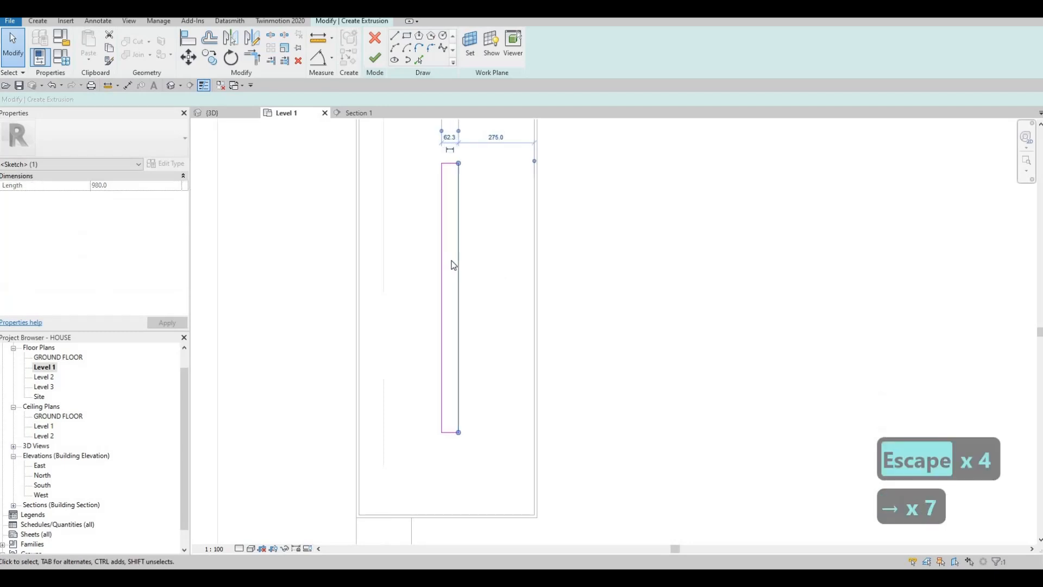
key(Right)
key(Right)
key(Right)
key(Right)
key(Right)
key(Right)
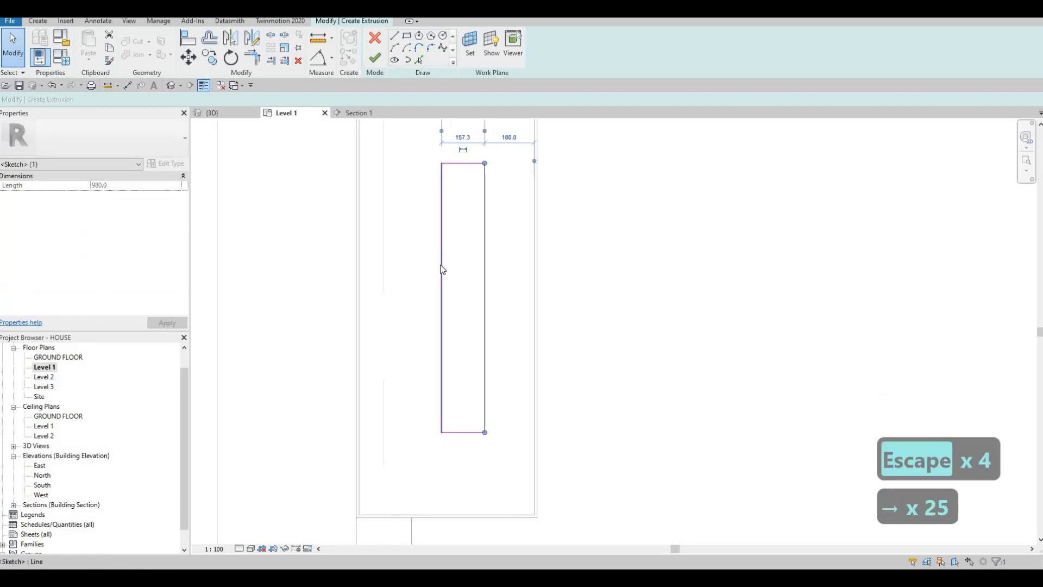
key(Tab)
key(Delete)
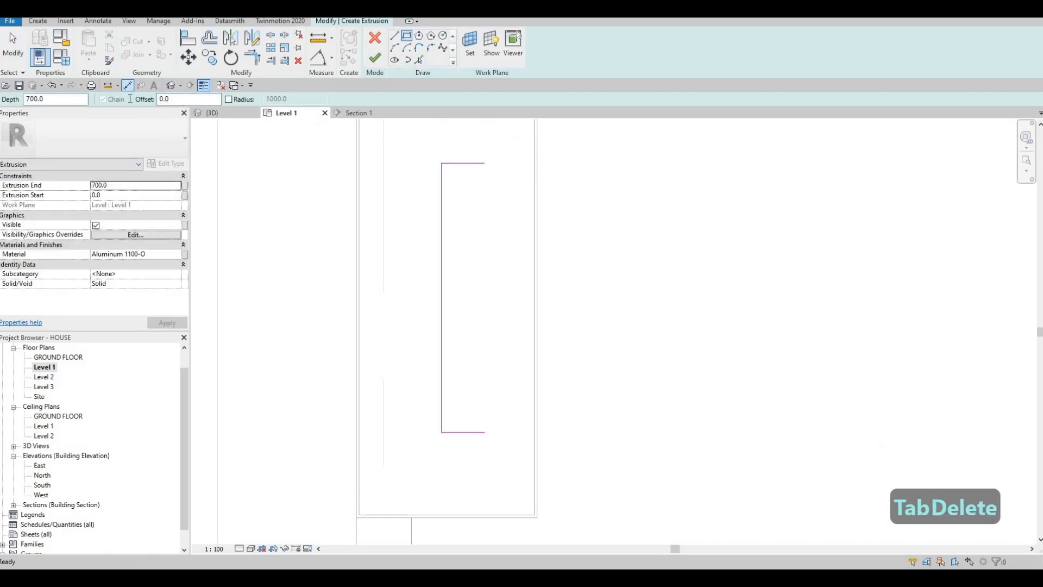
Sketch a rectangle about 1380 mm long inside the acrylic enclosure, offset 100 mm inward from its inner corners.
click(104, 97)
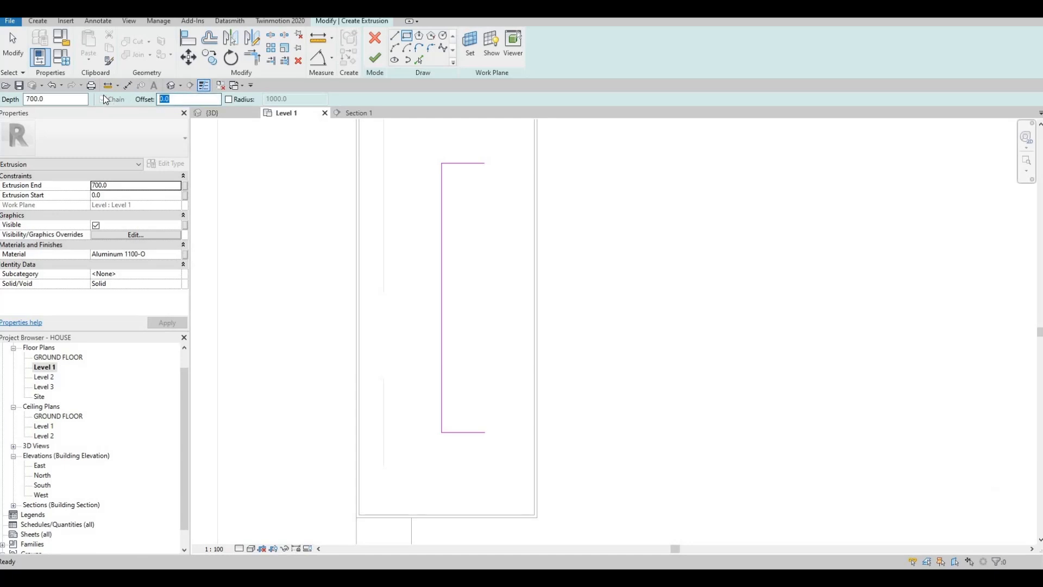
text(100)
middle_drag(372, 164, 372, 233)
click(359, 148)
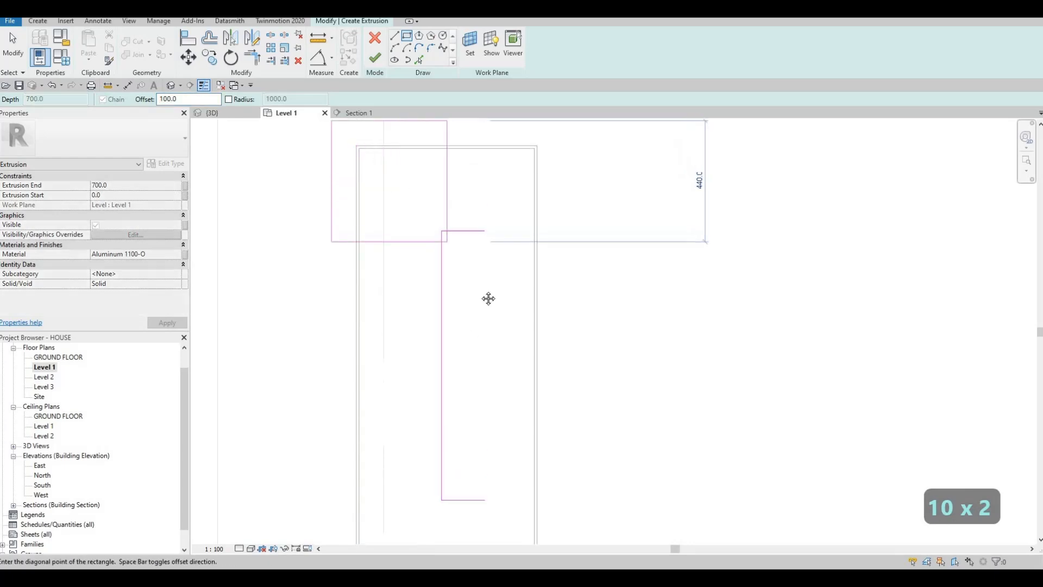
key(space)
middle_drag(507, 427, 514, 316)
click(541, 473)
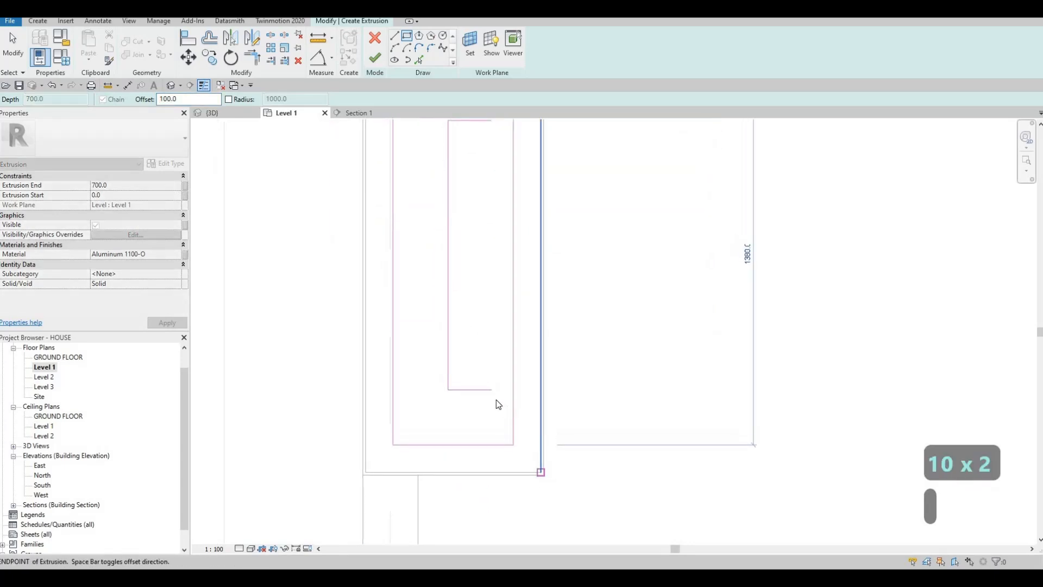
Delete the leftover three-sided line chain inside the new rectangle.
key(Escape)
key(Escape)
key(Tab)
key(Tab)
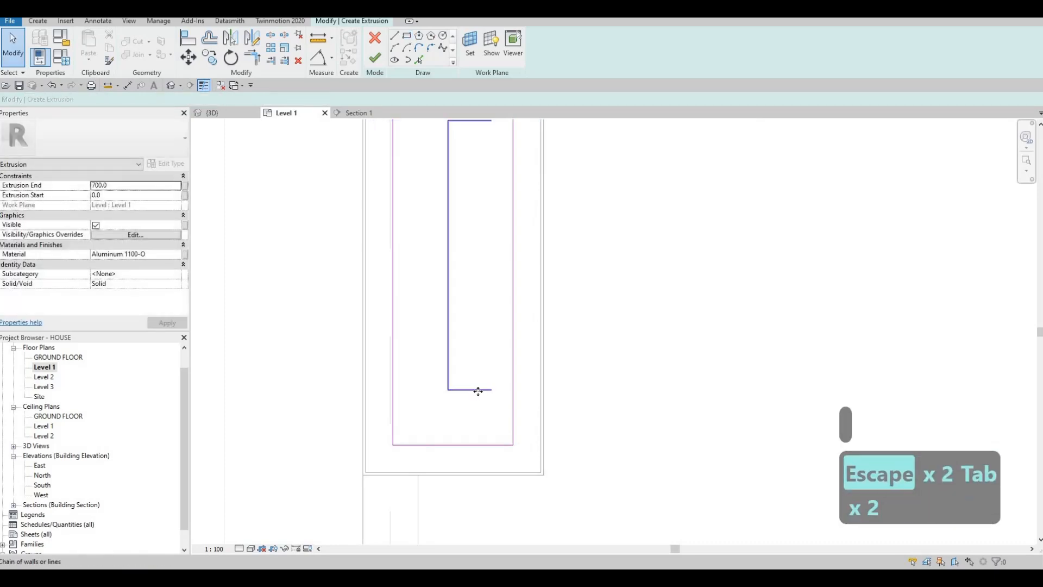
click(464, 388)
key(Delete)
Finish the inset sketch and, in Section 1, raise the extrusion onto the lower block, spanning from 1054.9 to about 1168.6 mm.
scroll(473, 353, down, 3)
middle_drag(301, 141, 306, 98)
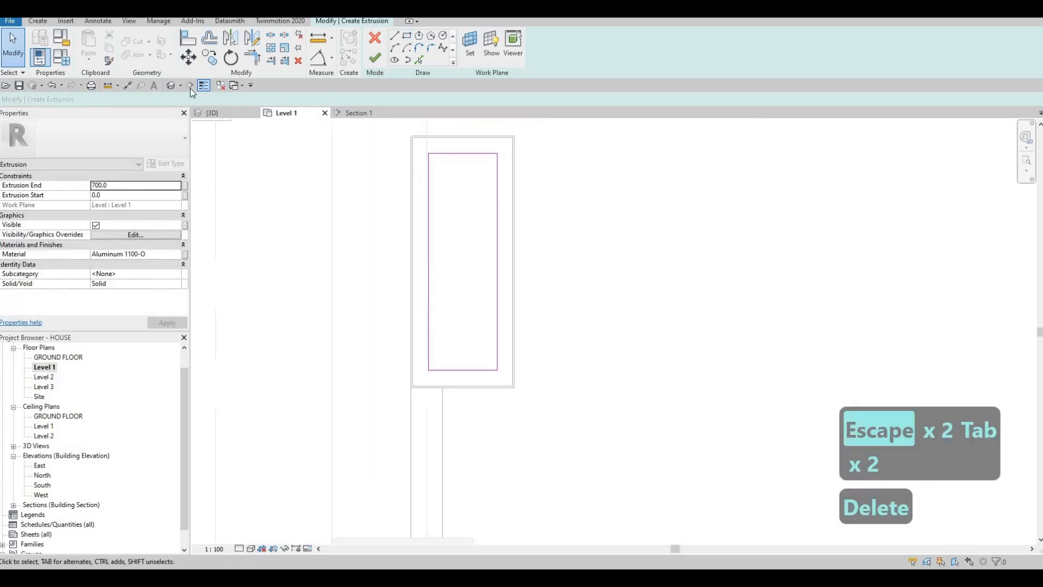
click(173, 87)
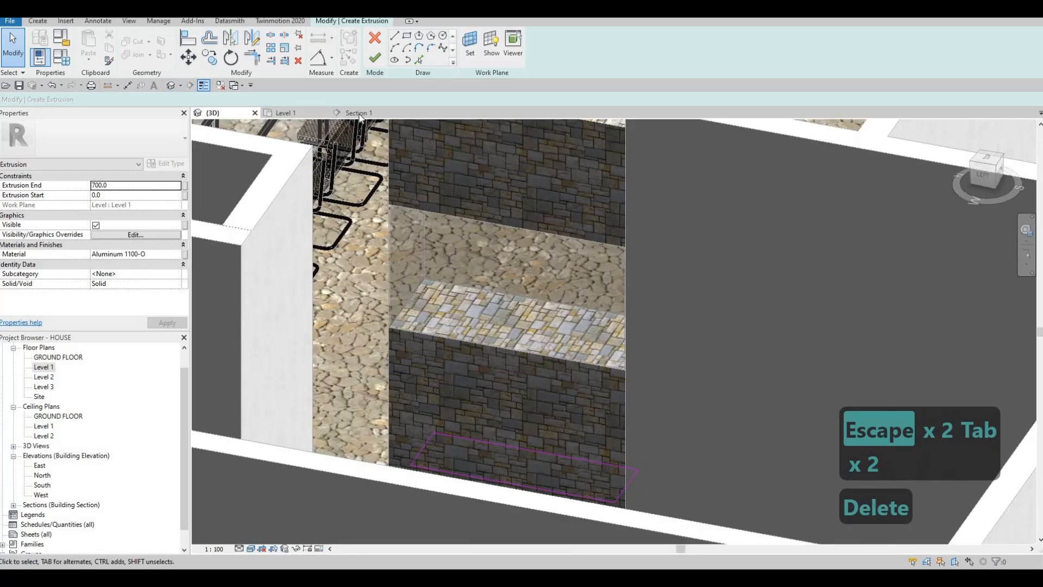
click(358, 113)
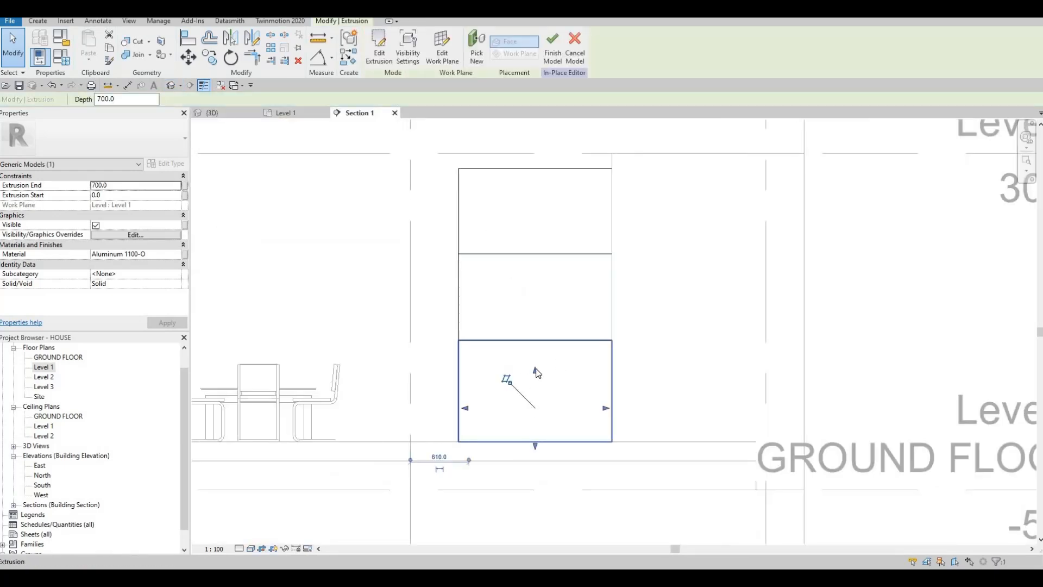
drag(535, 370, 541, 324)
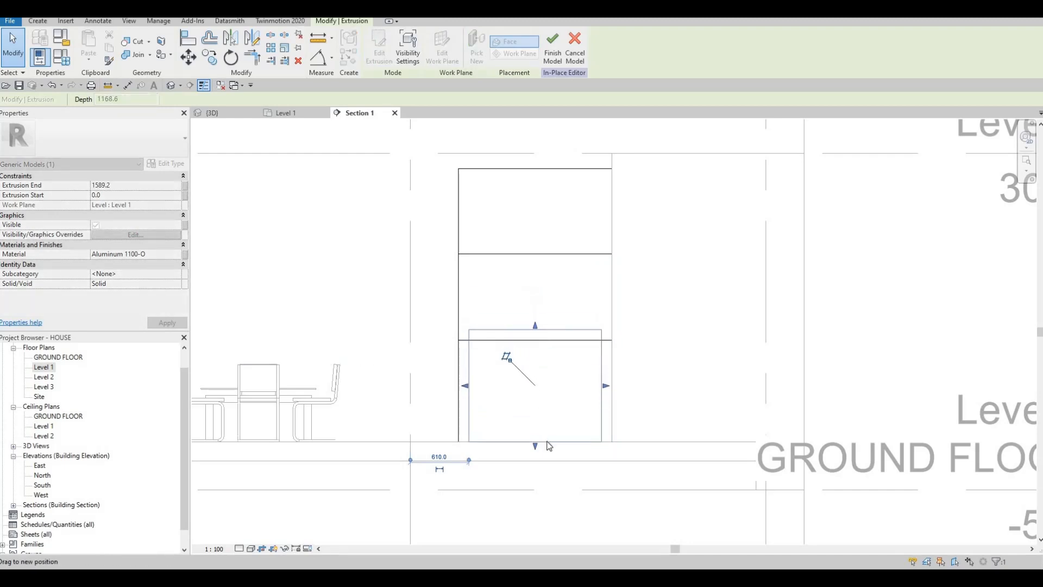
drag(536, 447, 534, 338)
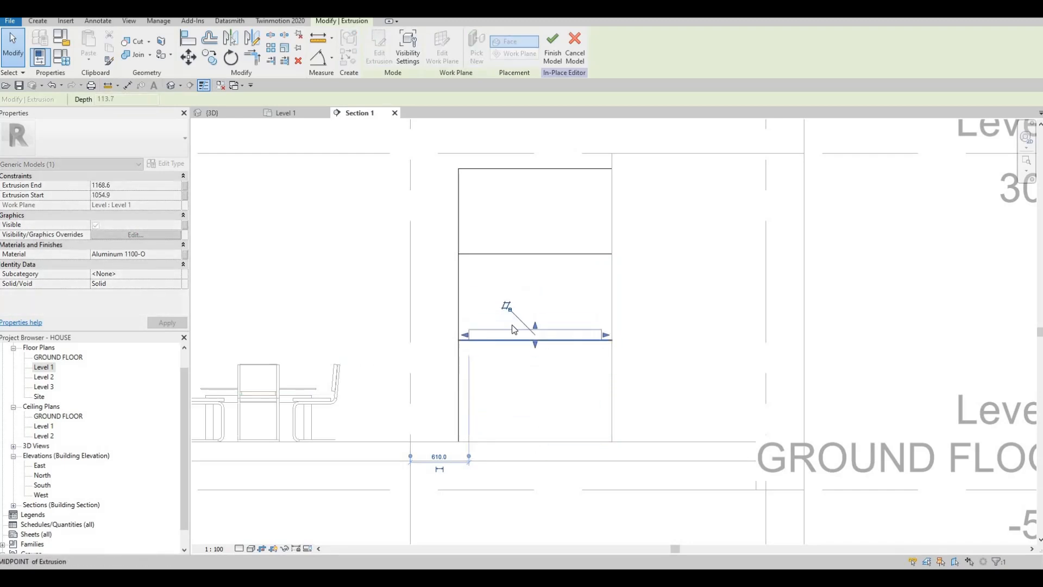
Lower the aluminum inset's top face until it is about 12.7 mm thick, and finish the in-place model.
scroll(533, 338, up, 5)
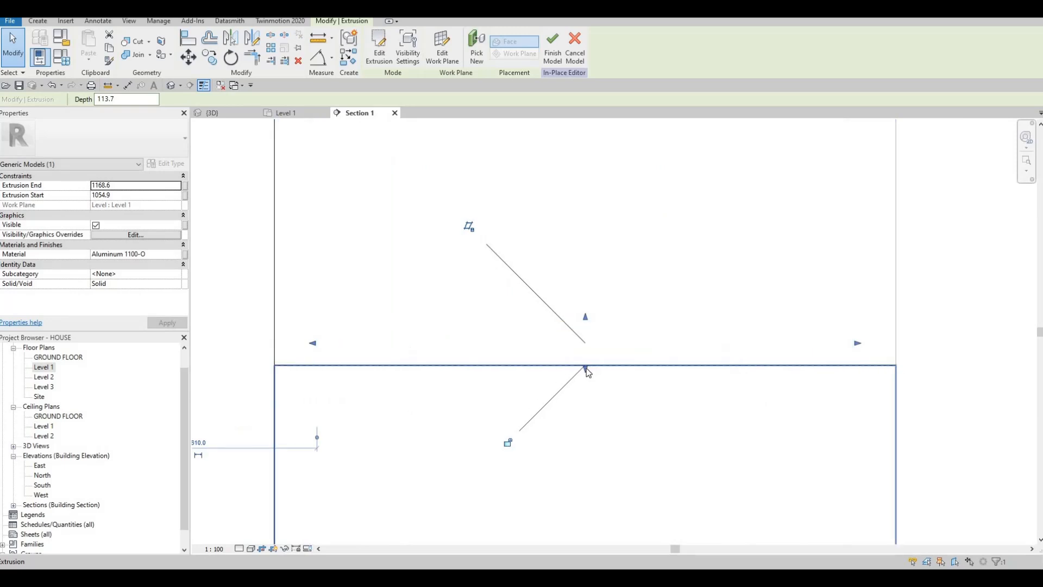
mouse_move(585, 368)
mouse_down()
mouse_move(587, 333)
mouse_move(587, 363)
mouse_move(598, 368)
mouse_up()
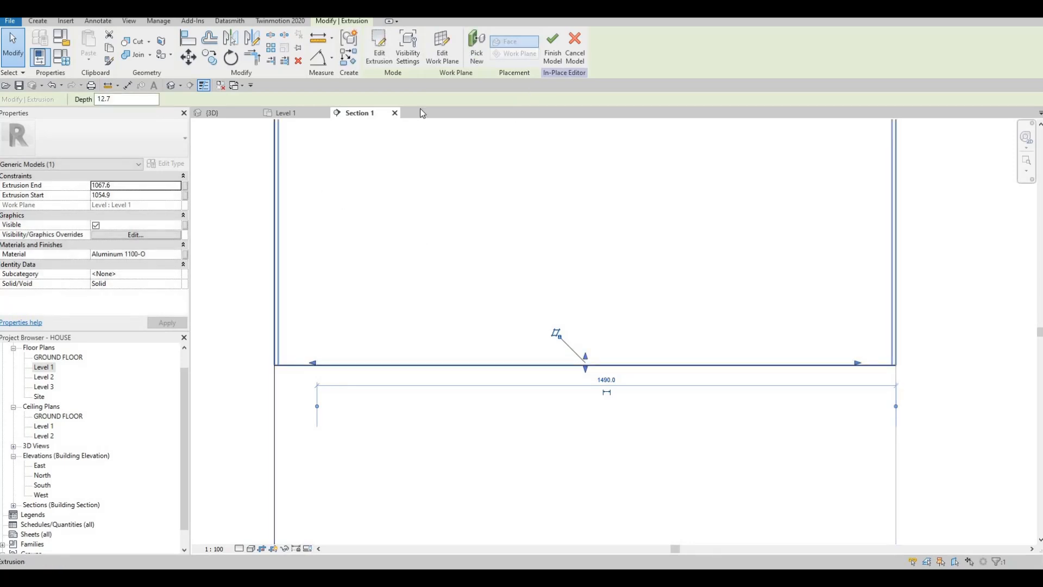
key(Escape)
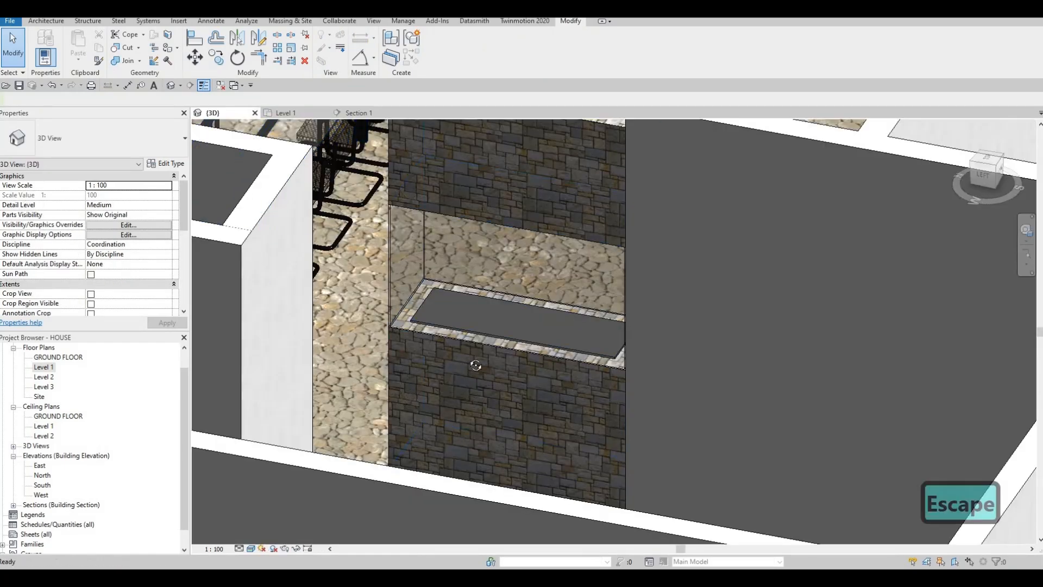
Examine the finished feature and the walls of the narrow room beside the stairs, in 3D and in the Level 1 plan.
shift+middle_drag(436, 315, 554, 310)
middle_drag(403, 310, 524, 344)
scroll(390, 311, down, 6)
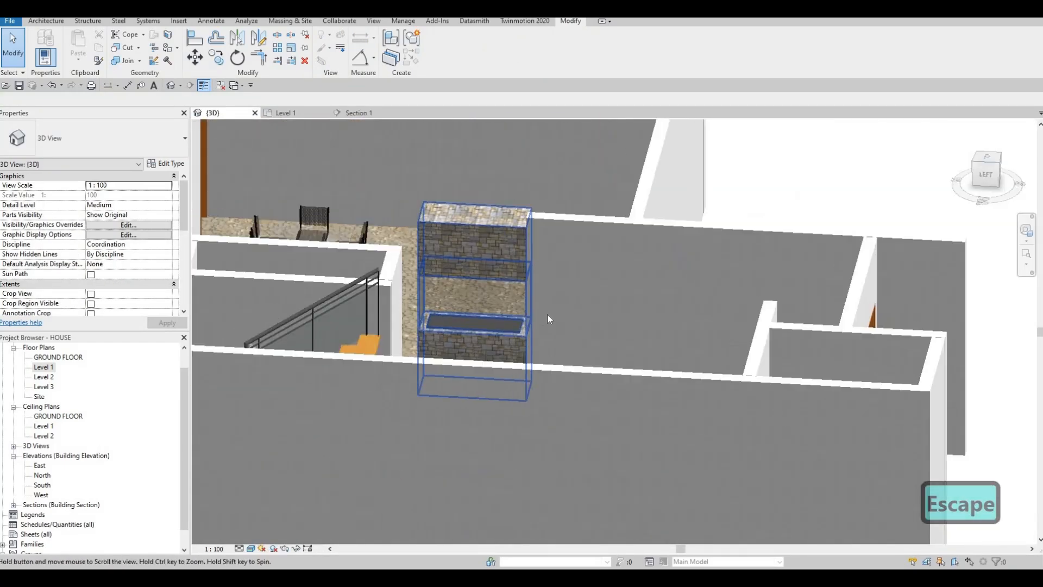
shift+middle_drag(655, 341, 633, 430)
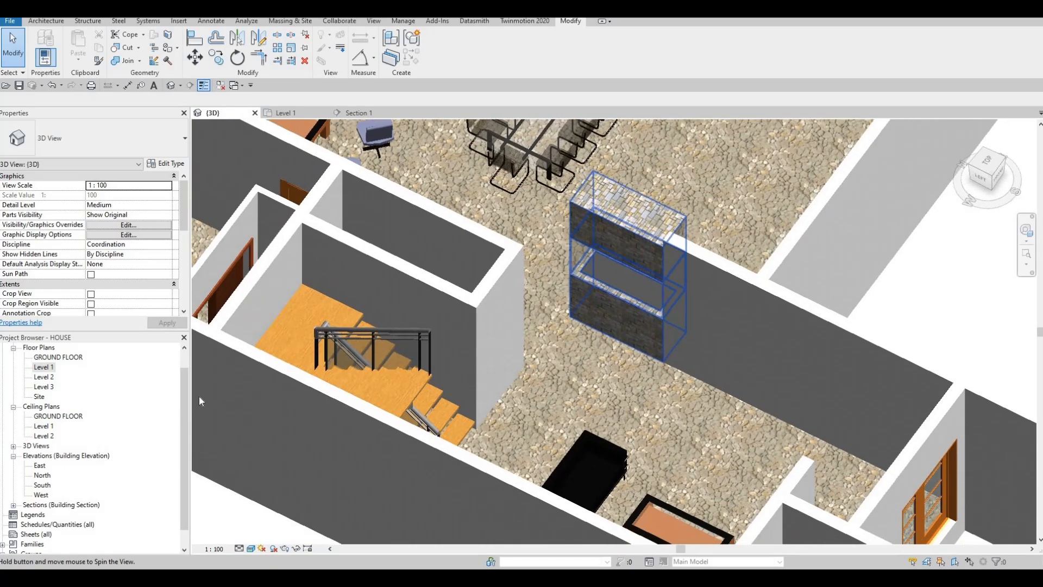
double_click(44, 367)
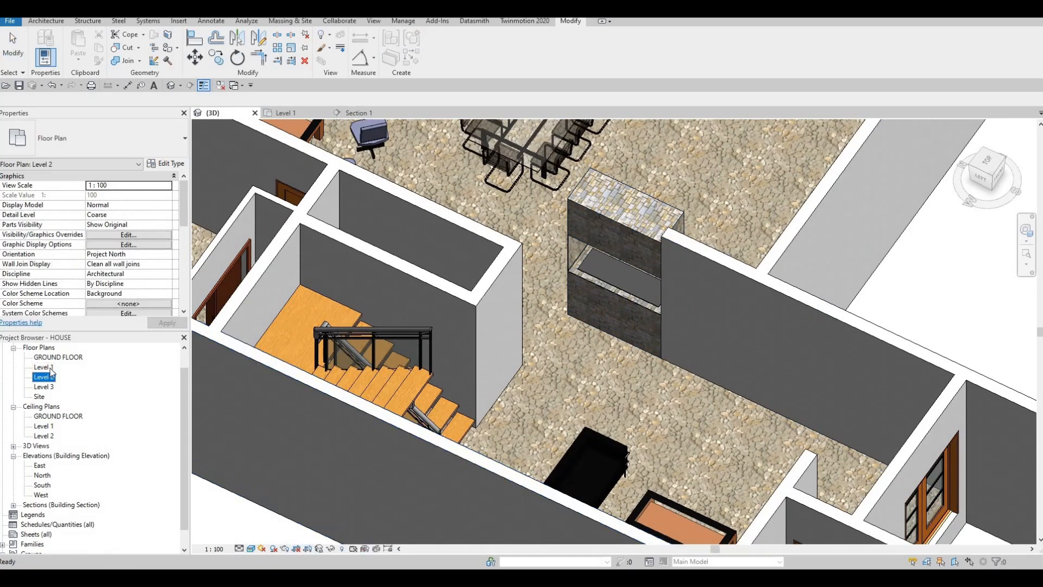
scroll(501, 386, down, 5)
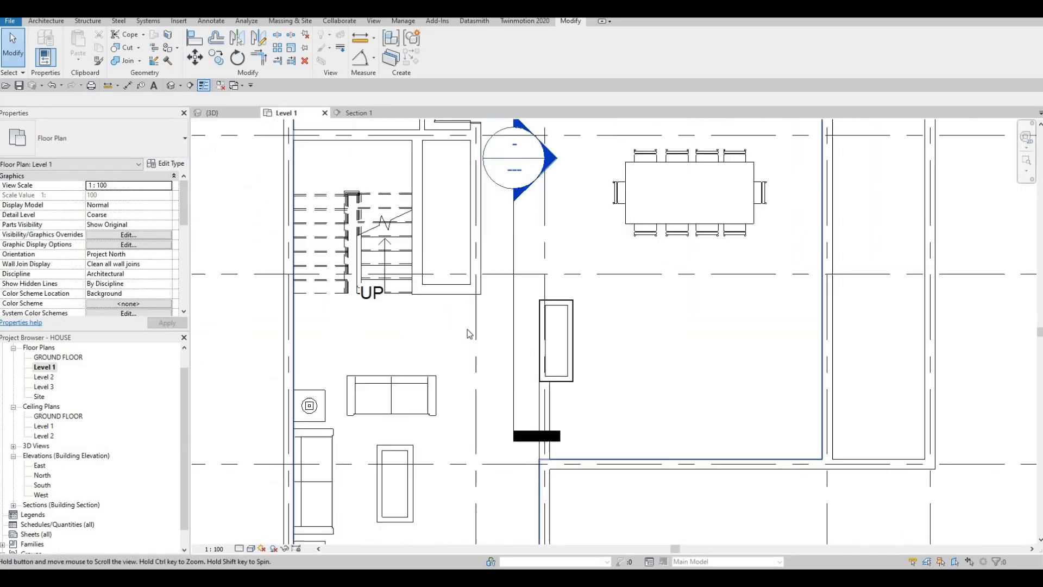
scroll(467, 337, up, 1)
click(466, 328)
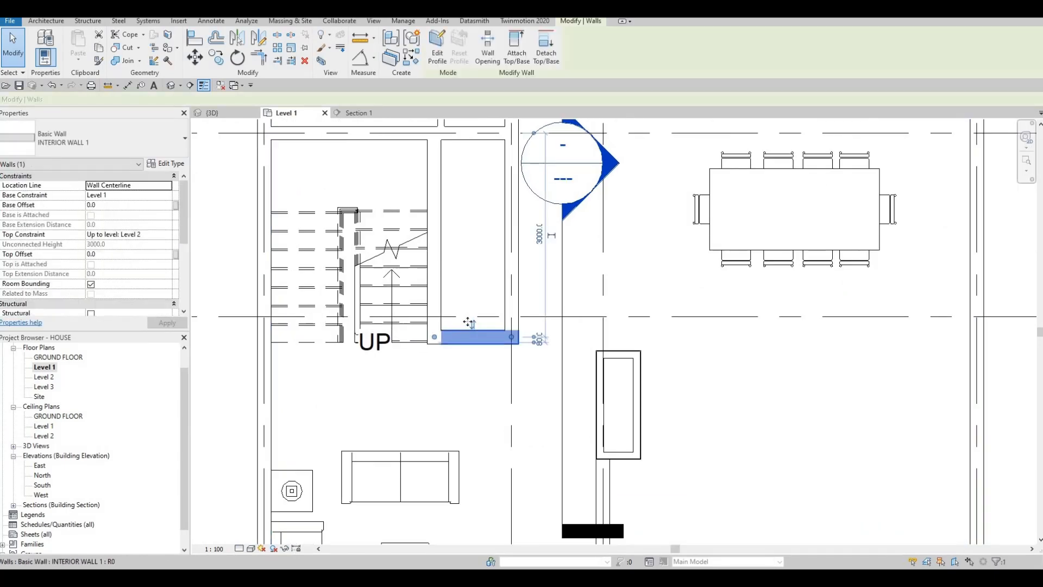
drag(471, 312, 473, 285)
key(Escape)
scroll(543, 359, down, 3)
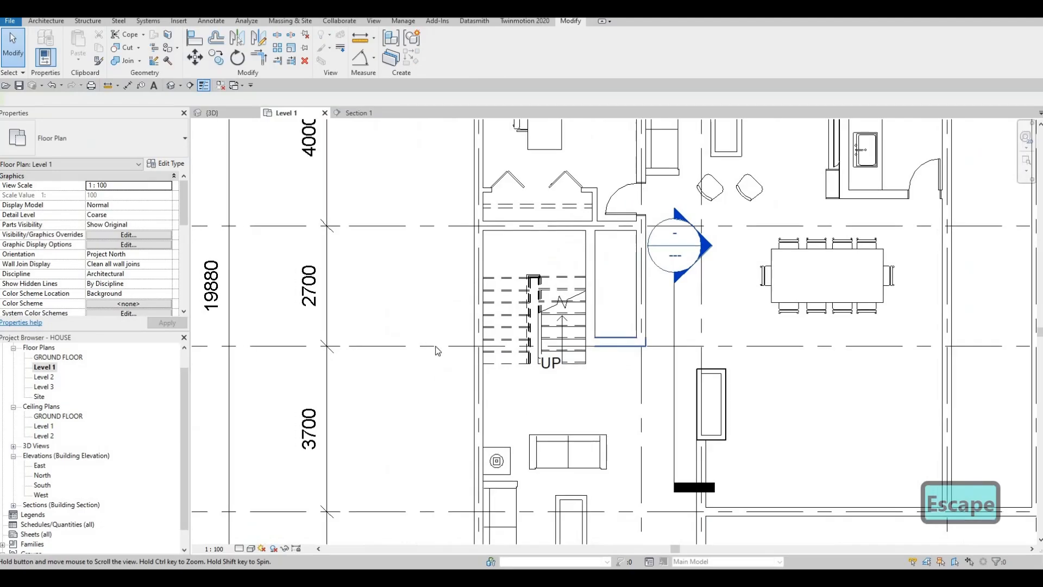
scroll(556, 360, down, 2)
scroll(568, 337, up, 2)
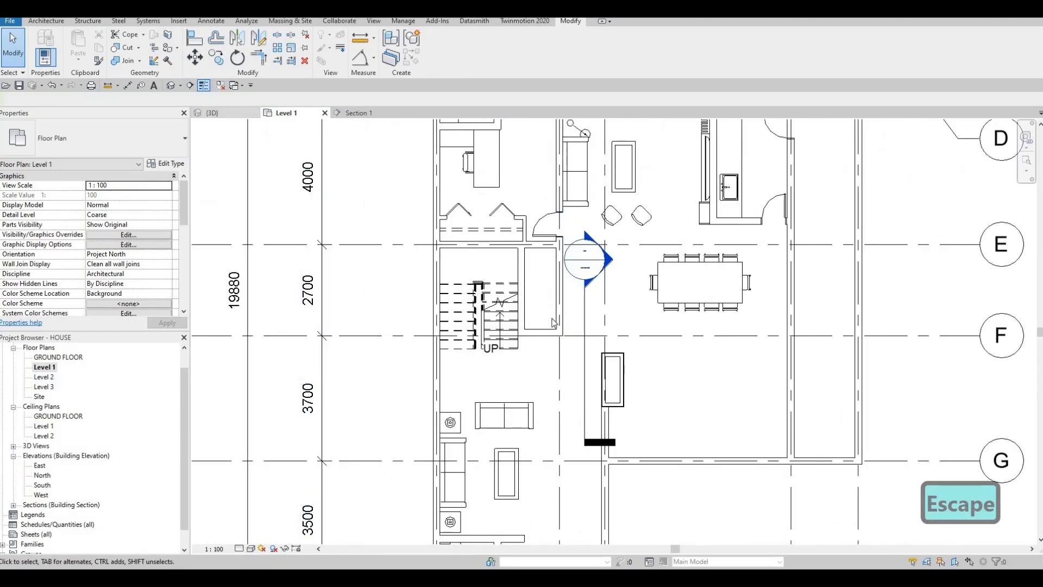
click(213, 113)
shift+middle_drag(584, 269, 514, 449)
shift+middle_drag(591, 451, 761, 370)
shift+middle_drag(546, 408, 88, 403)
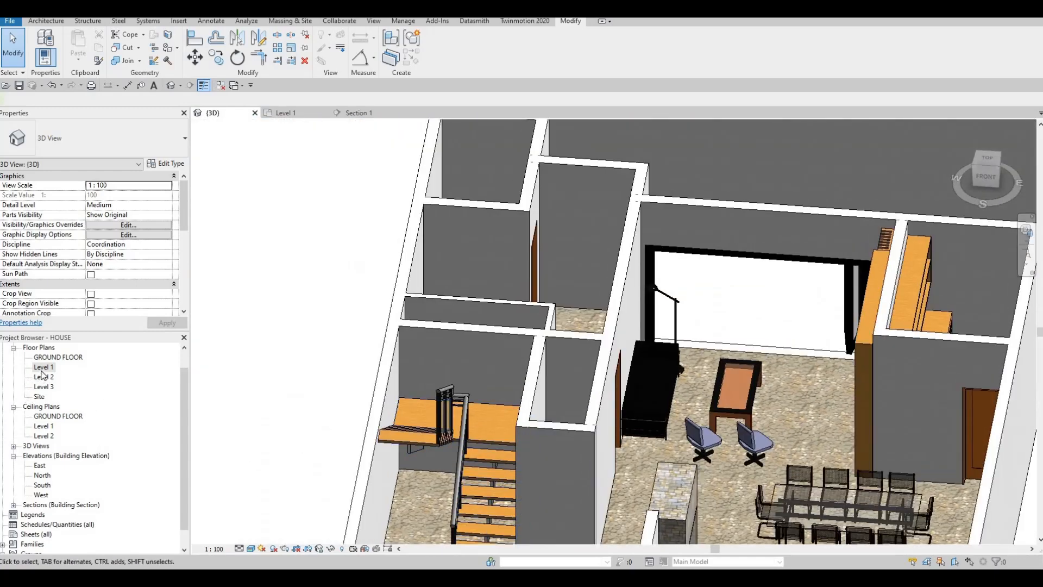
Return to the Level 1 floor plan and start an architectural wall with the Curtain Wall type.
click(43, 368)
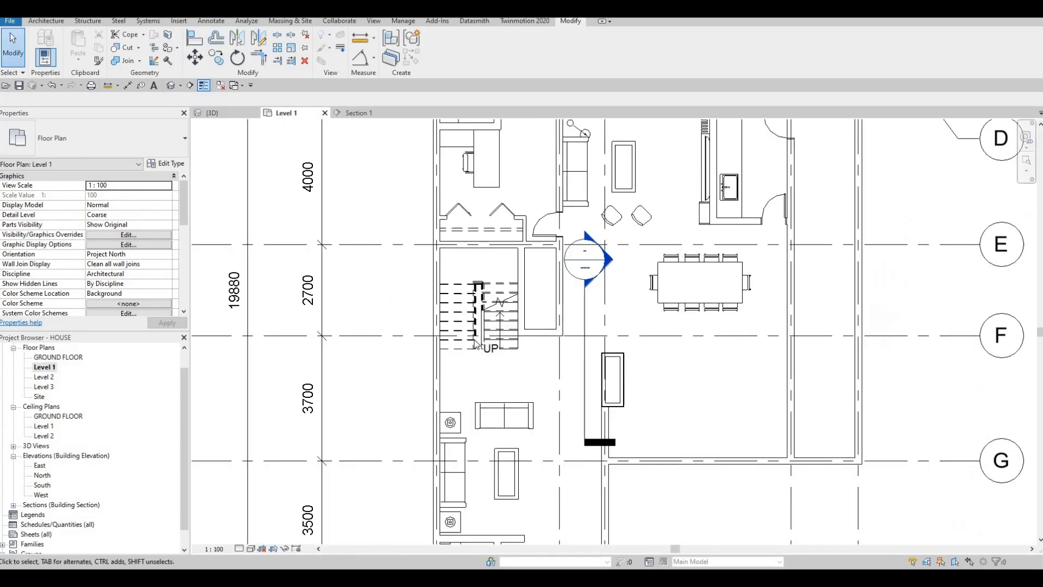
middle_drag(556, 279, 489, 303)
scroll(489, 304, up, 2)
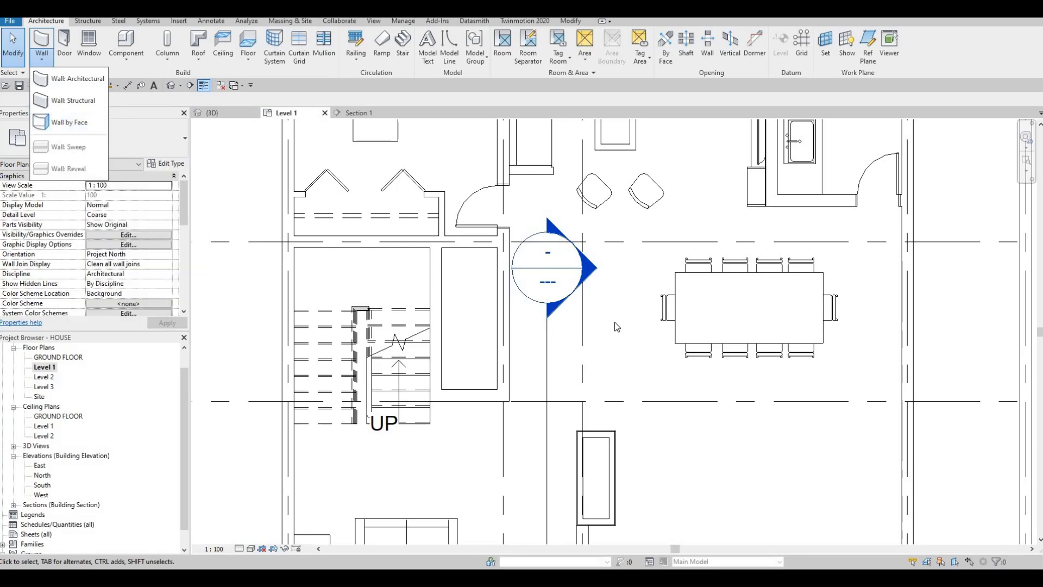
middle_click(574, 357)
key(Escape)
scroll(569, 350, down, 1)
middle_drag(605, 377, 556, 403)
key(F1)
key(F1)
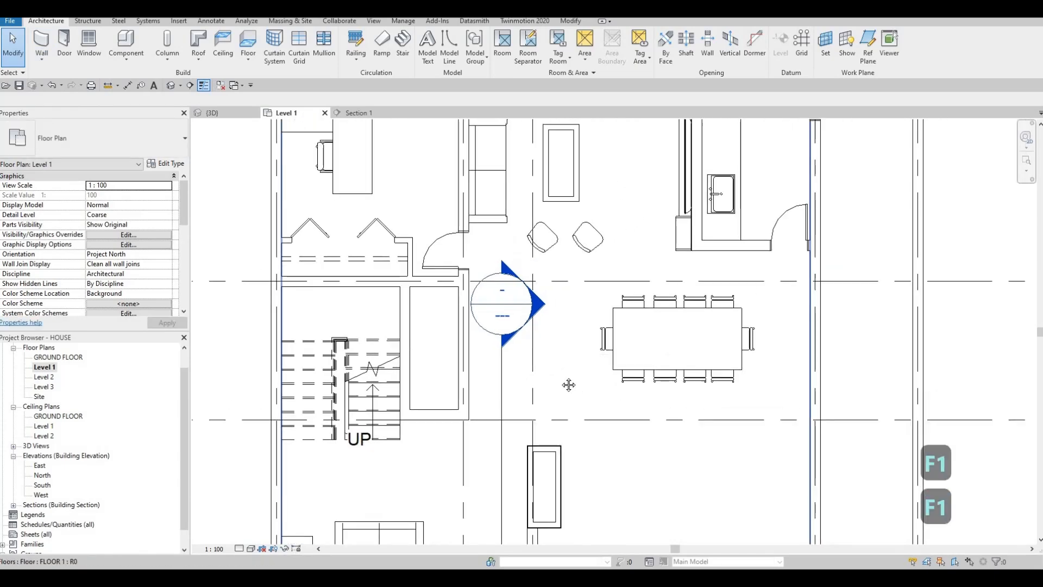
scroll(622, 361, down, 4)
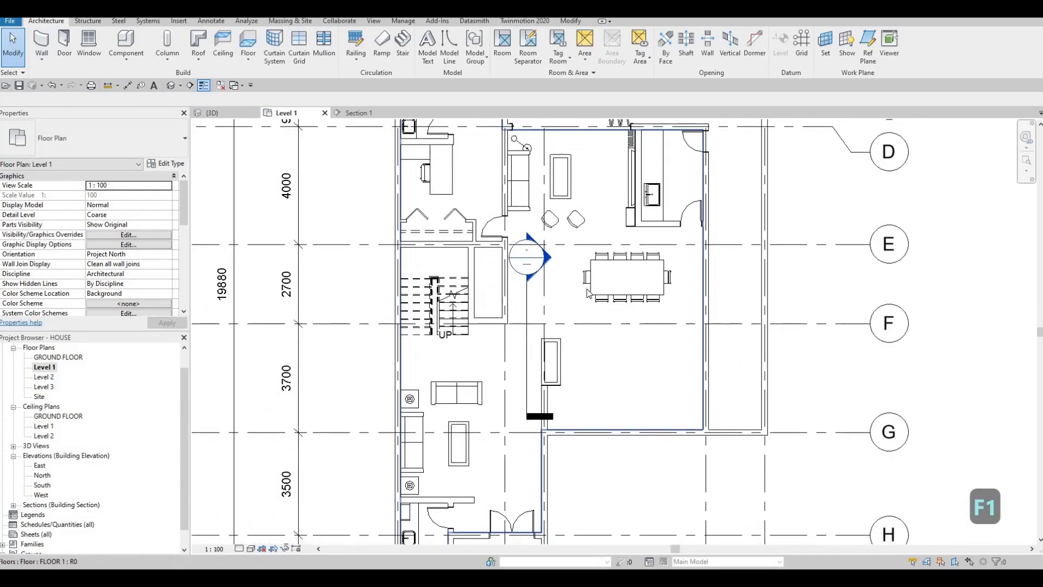
scroll(584, 281, up, 3)
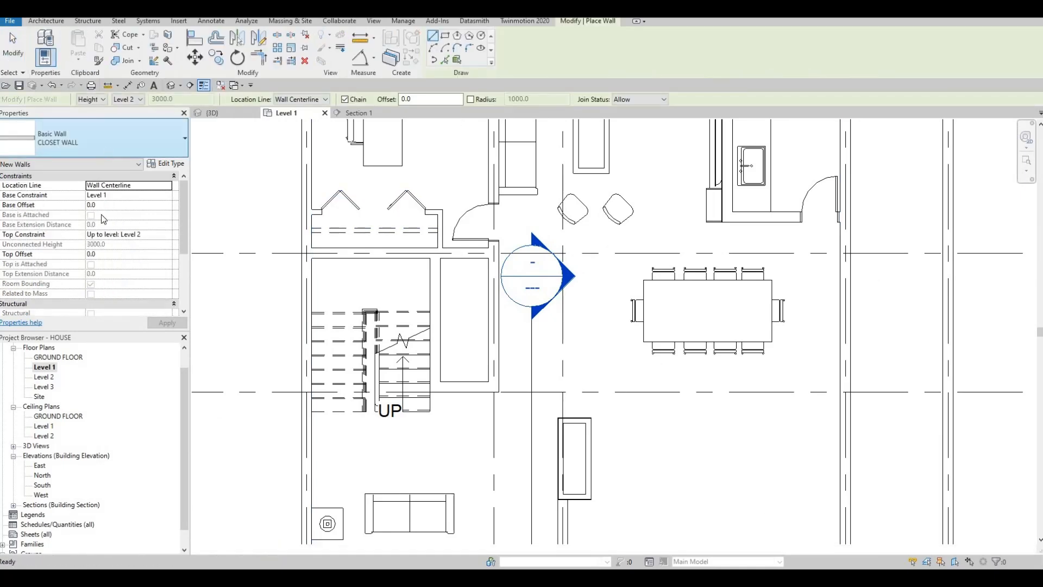
click(106, 150)
scroll(84, 322, down, 8)
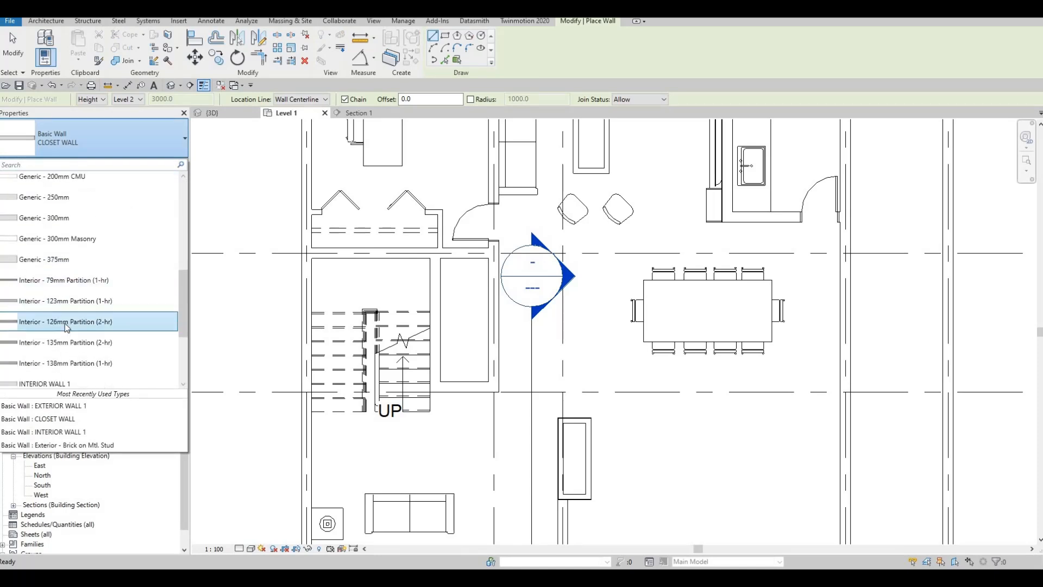
click(47, 304)
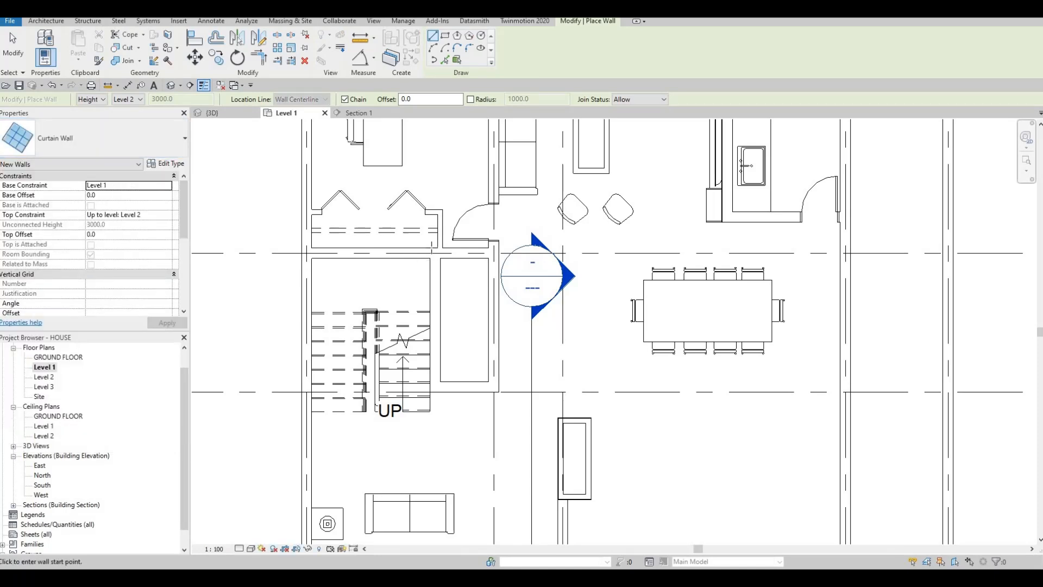
Draw curtain walls along three walls of the narrow room beside the stairs, about 2440 mm long on the stair side.
scroll(440, 253, up, 3)
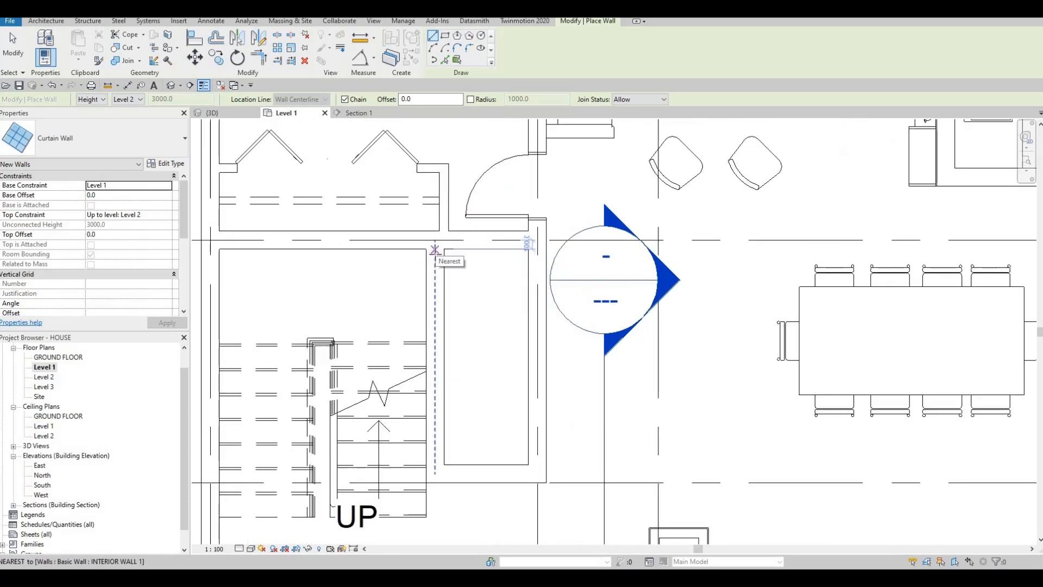
click(435, 255)
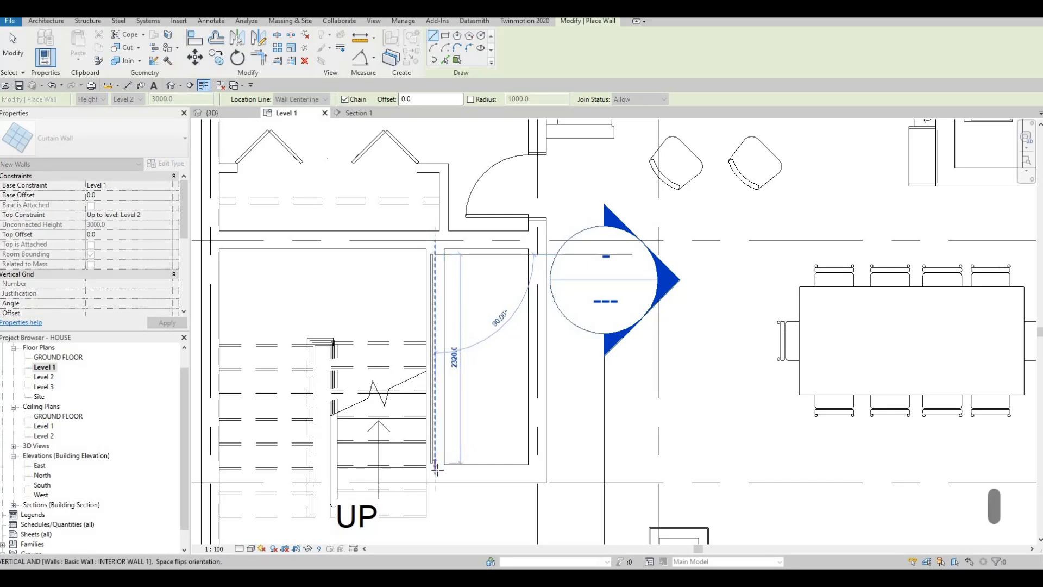
click(462, 471)
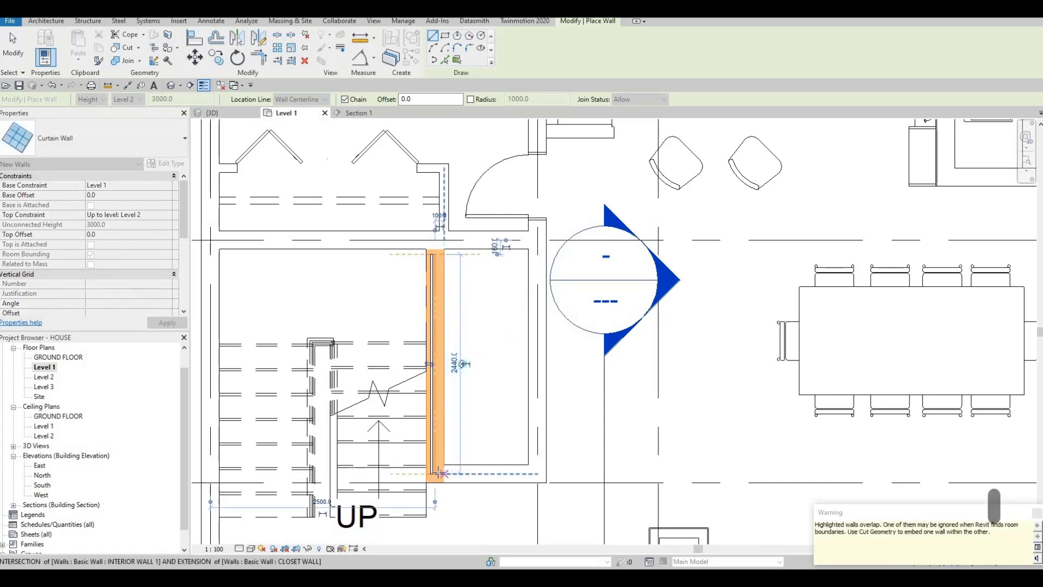
click(444, 473)
click(538, 462)
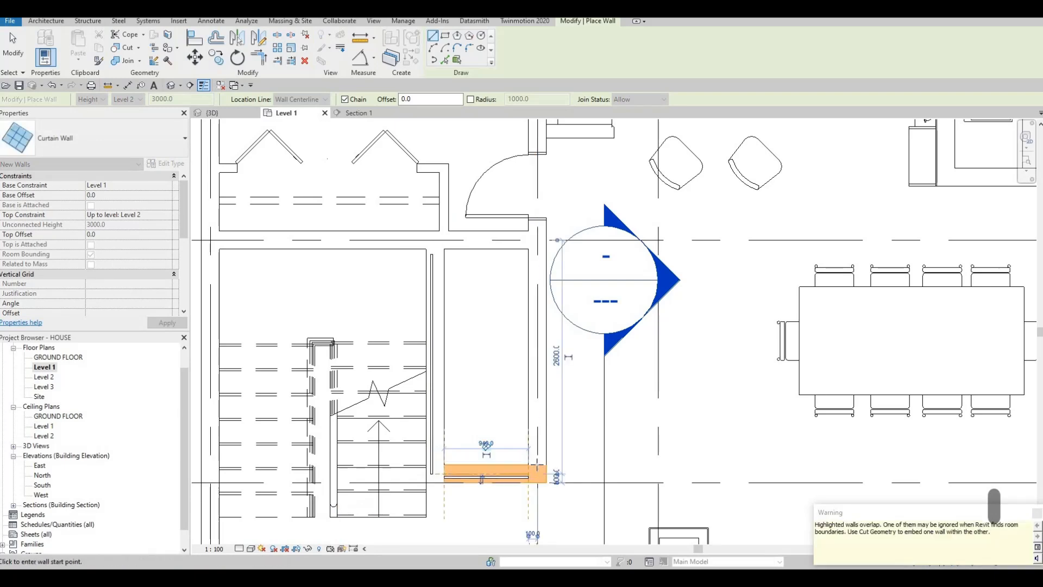
click(505, 286)
key(Escape)
key(Escape)
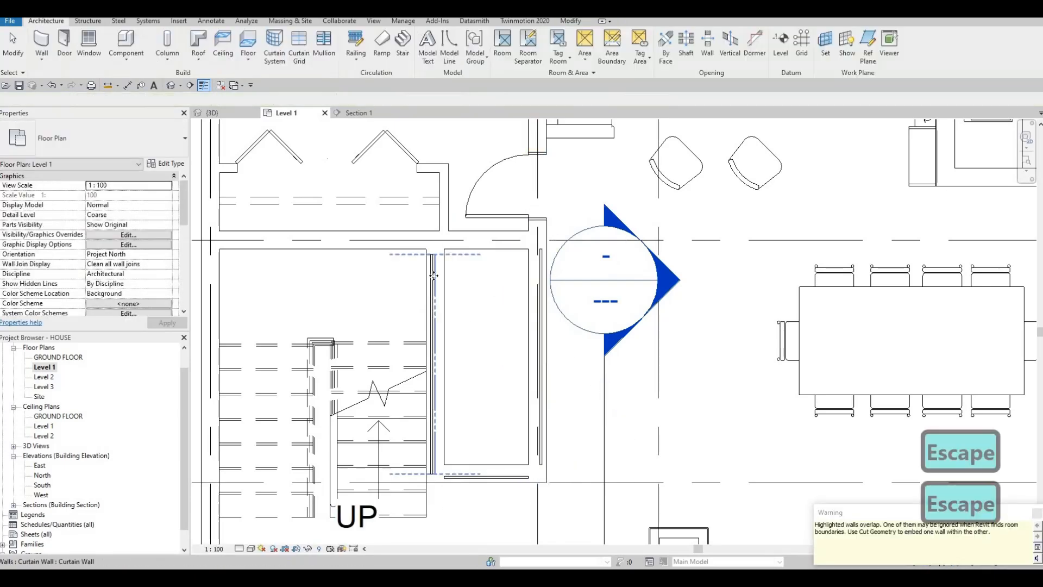
Extend the upper end of the stair-side curtain wall to the inner face of the crossing interior wall, about 2500 mm long.
click(434, 262)
drag(434, 253, 435, 248)
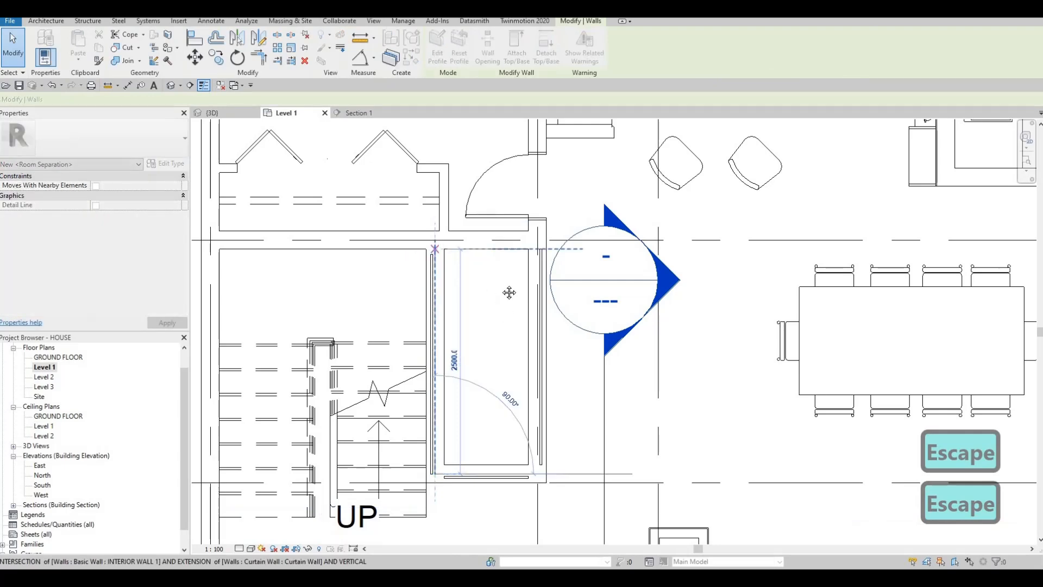
key(Escape)
middle_drag(493, 304, 490, 262)
key(Escape)
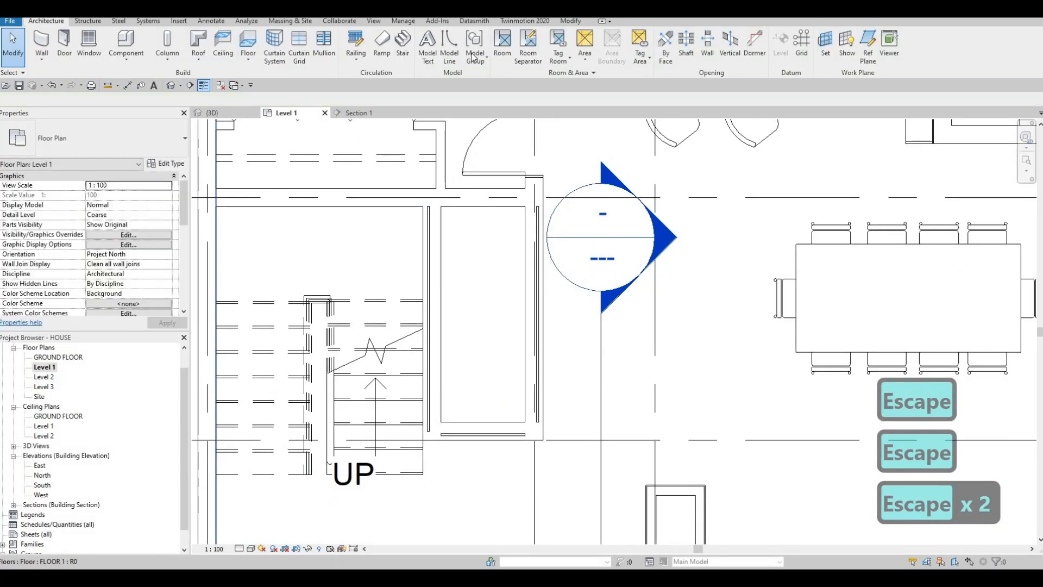
Cut the three curtain walls out of their host interior walls around the narrow room, on the dining, lower and stair sides.
click(570, 21)
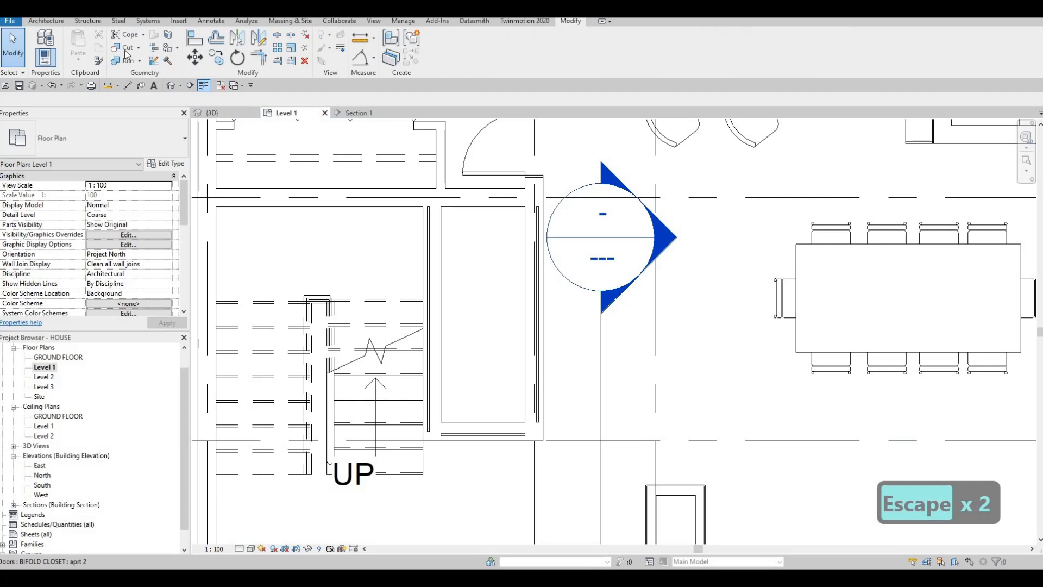
click(538, 271)
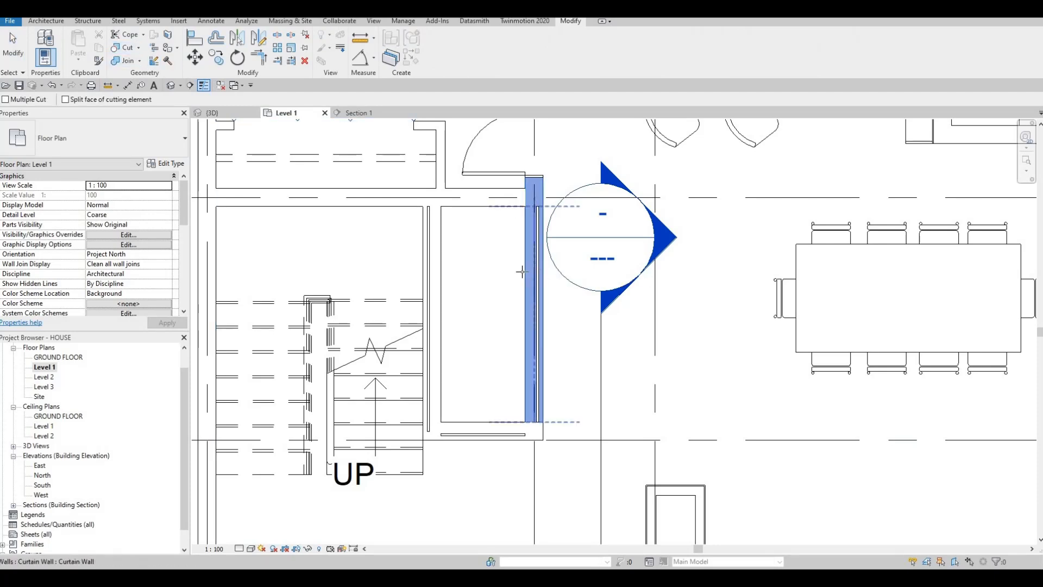
click(522, 271)
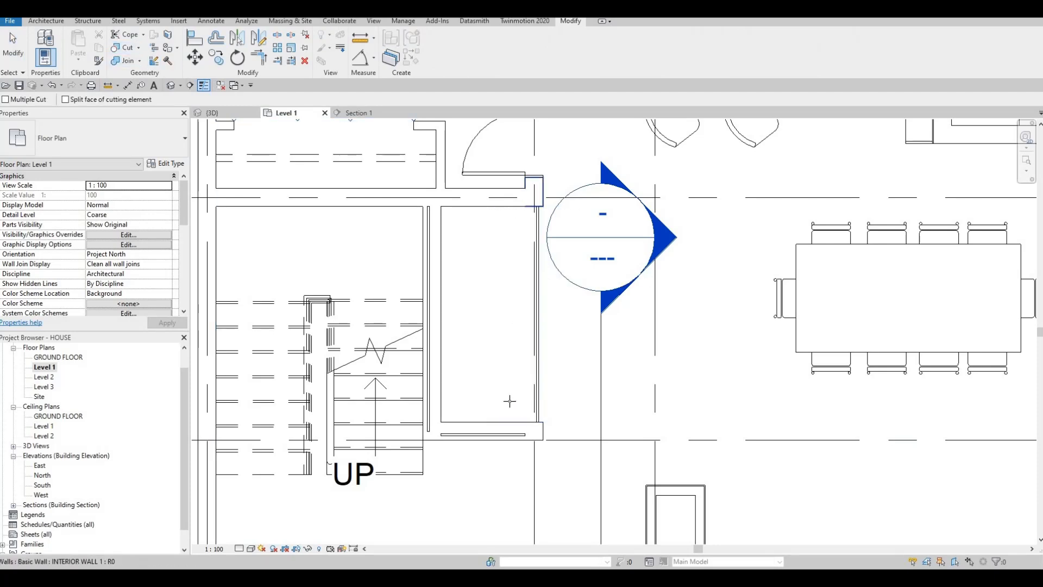
click(496, 438)
click(498, 437)
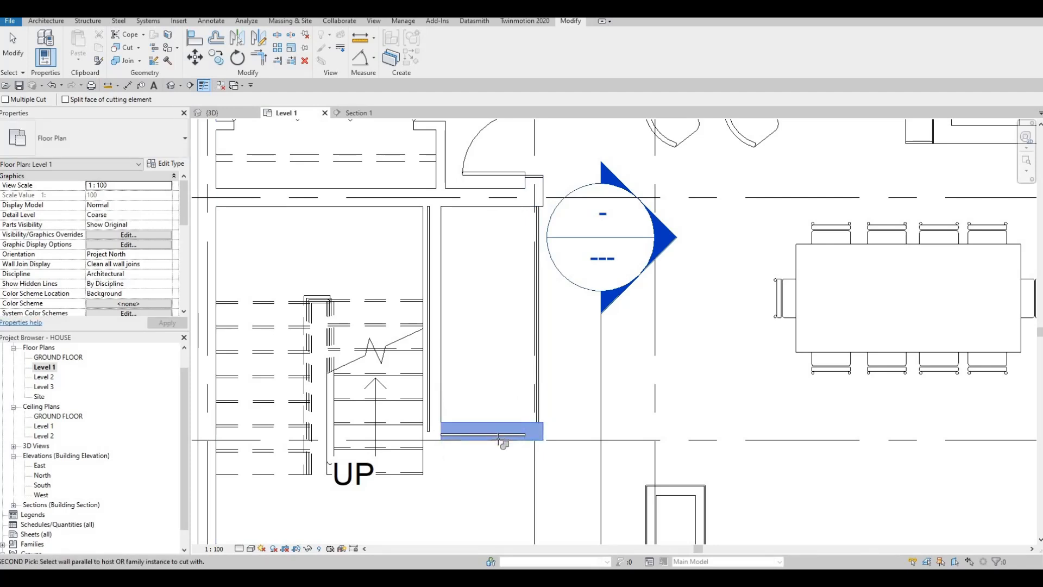
click(427, 365)
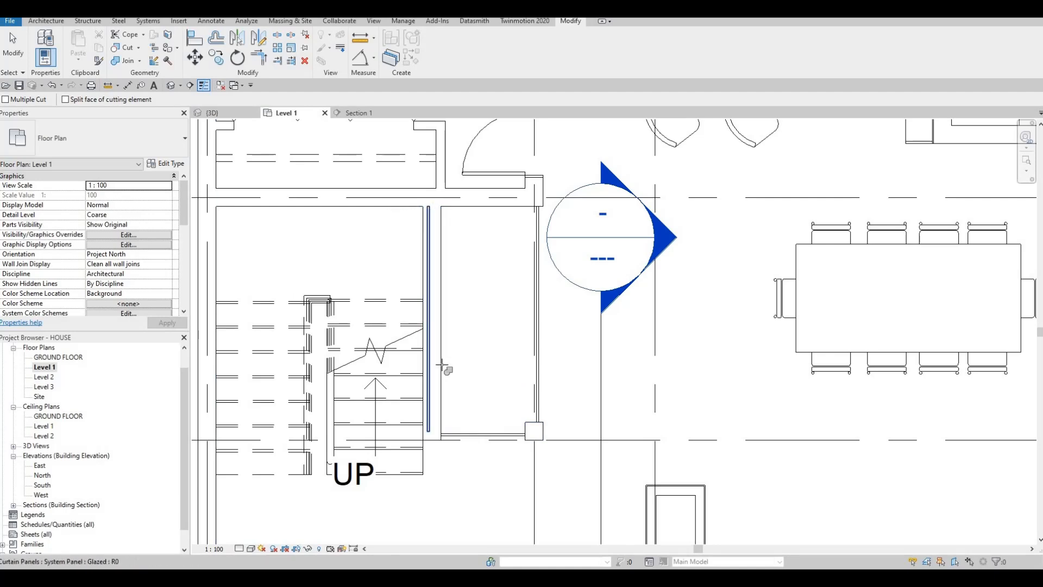
click(434, 360)
key(Escape)
key(Escape)
key(Escape)
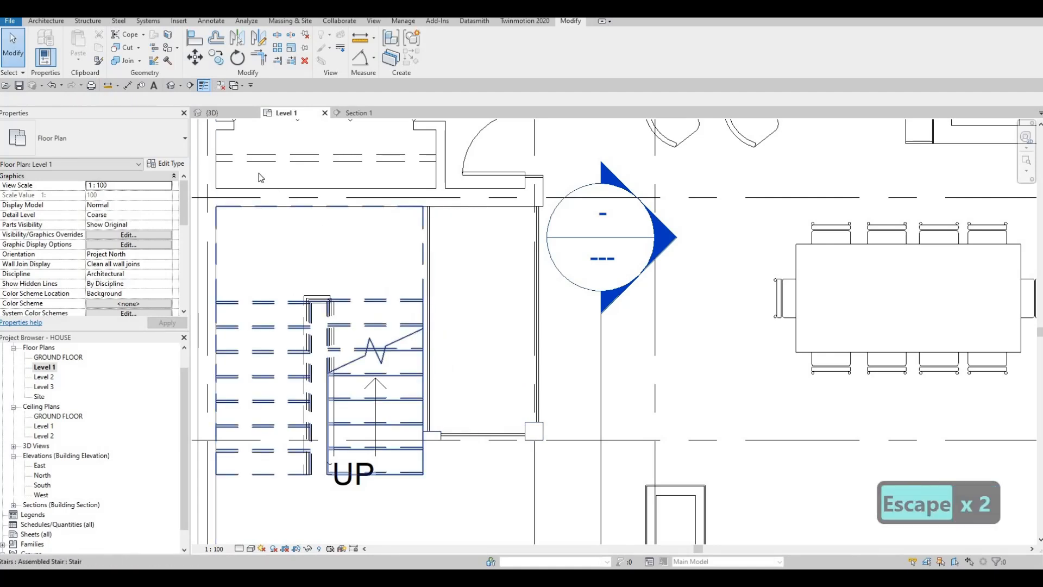
Extend the lower curtain wall to the outer face of the dining-side corner, and bring the dining-side curtain wall down to meet it.
click(492, 433)
scroll(545, 453, up, 3)
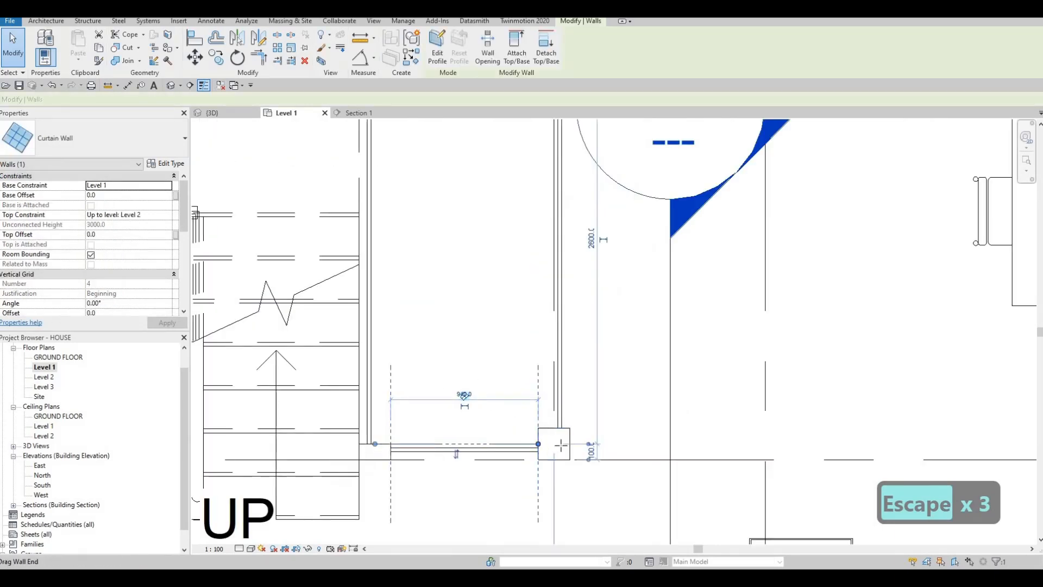
mouse_move(565, 452)
mouse_down()
mouse_move(555, 437)
mouse_move(554, 453)
mouse_move(570, 445)
mouse_up()
key(Escape)
click(555, 430)
key(Escape)
click(558, 451)
key(Escape)
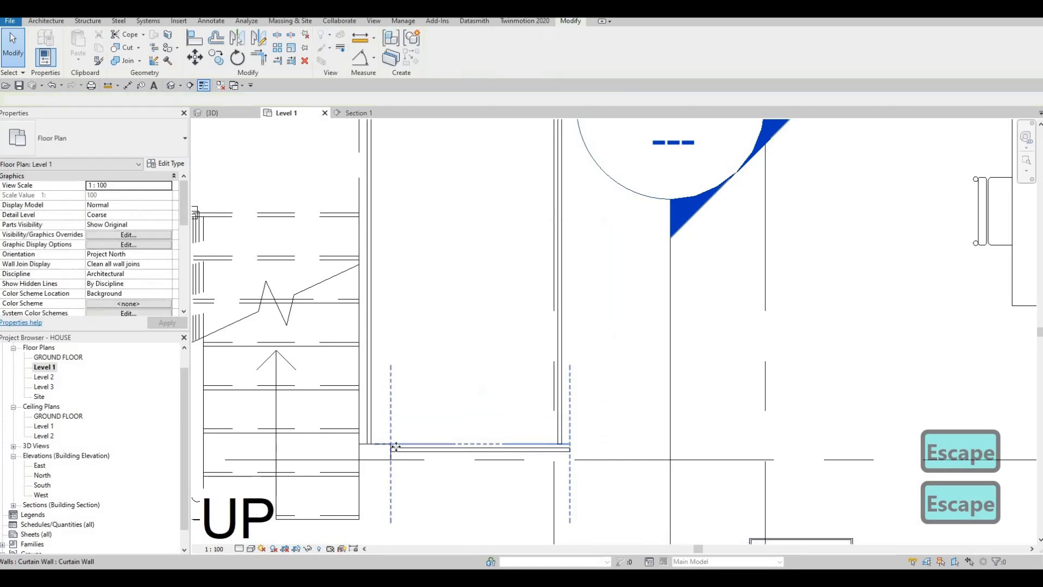
Extend the stair-side end of the lower curtain wall to the interior wall's outer face, making it about 1340 mm long.
click(385, 445)
key(Escape)
key(Escape)
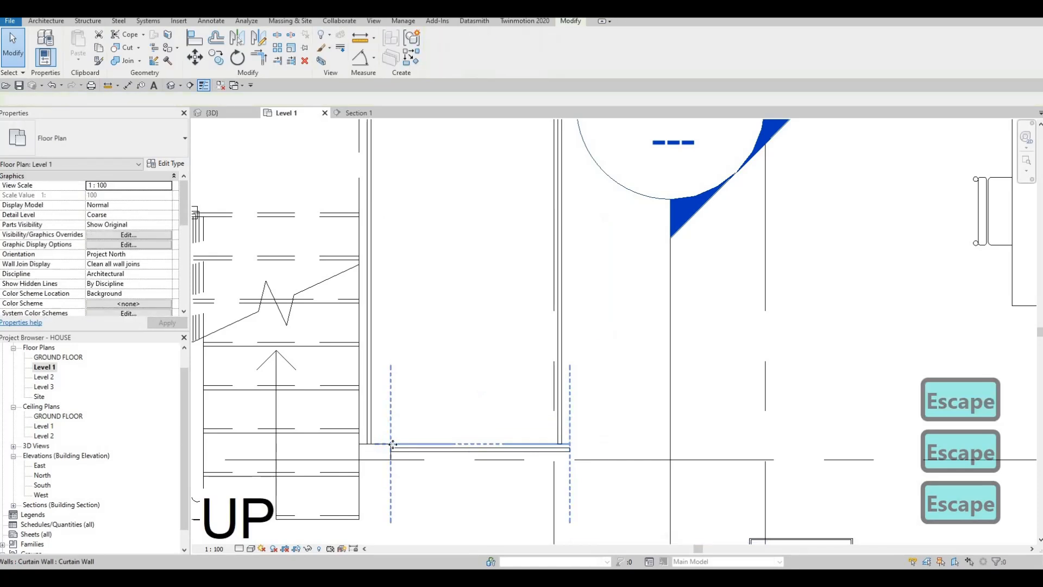
click(386, 446)
drag(390, 445, 366, 444)
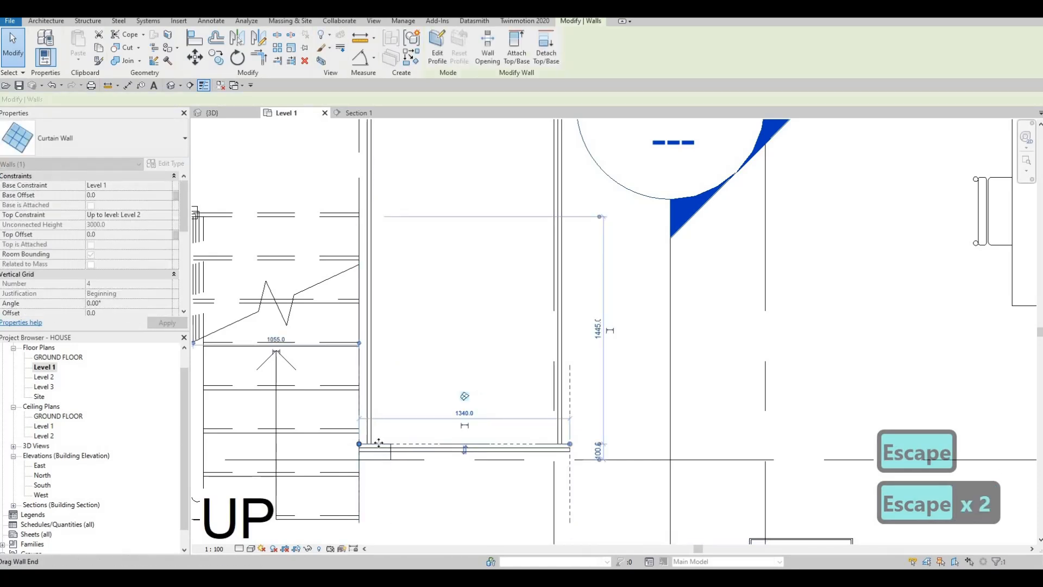
key(Escape)
Extend the lower end of the stair-side curtain wall to the room's outer edge, about 2600 mm long.
click(380, 445)
drag(376, 445, 392, 450)
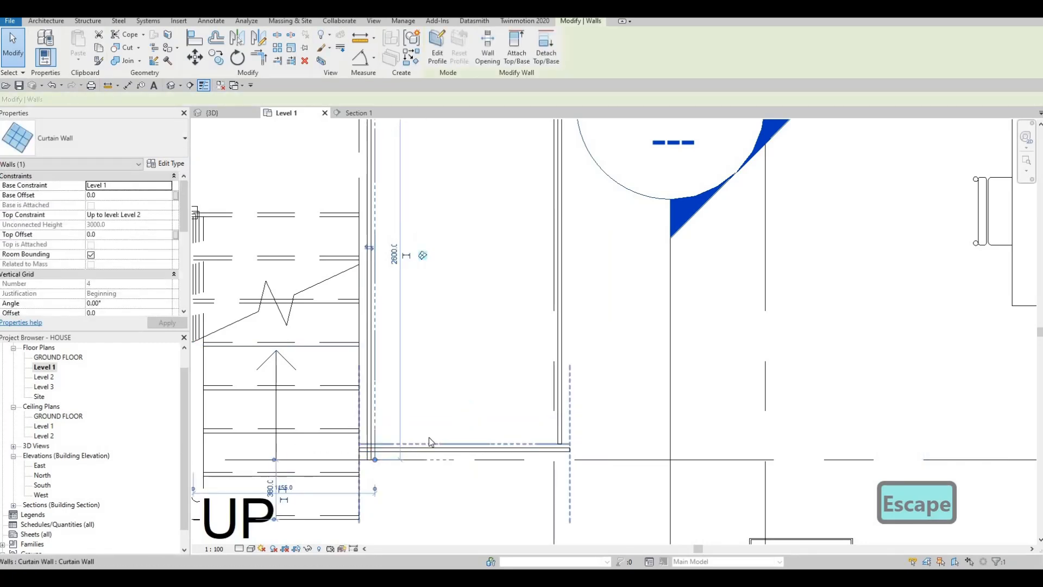
key(Escape)
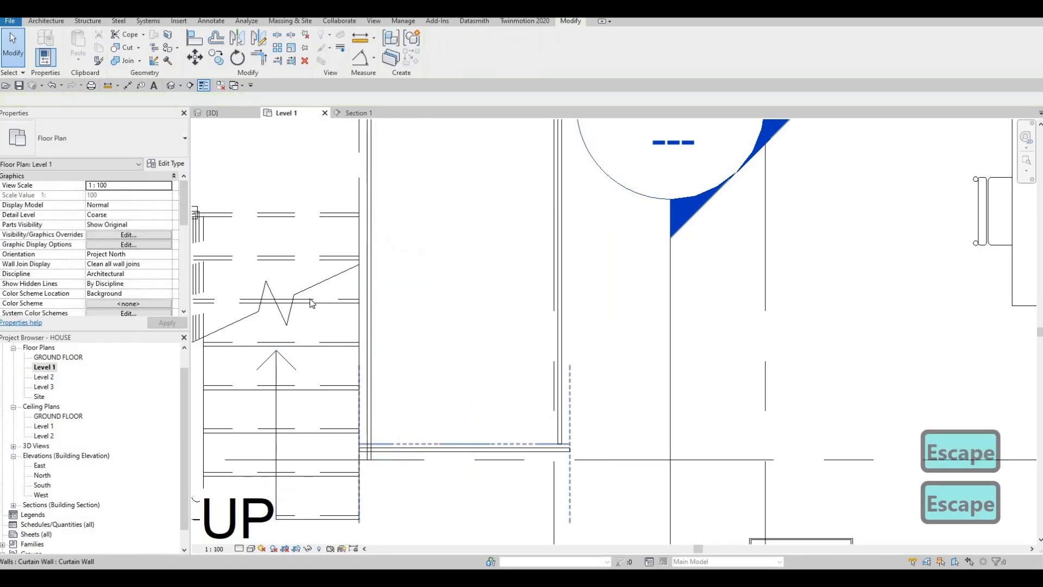
Nudge the lower curtain wall about 60 mm outward, away from the room.
click(389, 443)
key(Down)
key(Down)
key(Down)
key(Down)
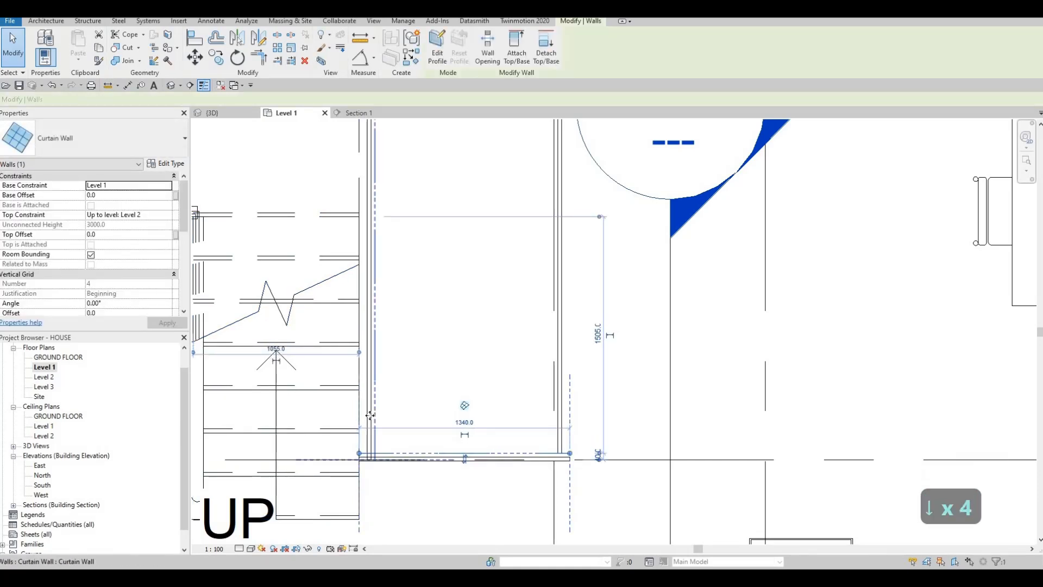
click(376, 465)
key(Down)
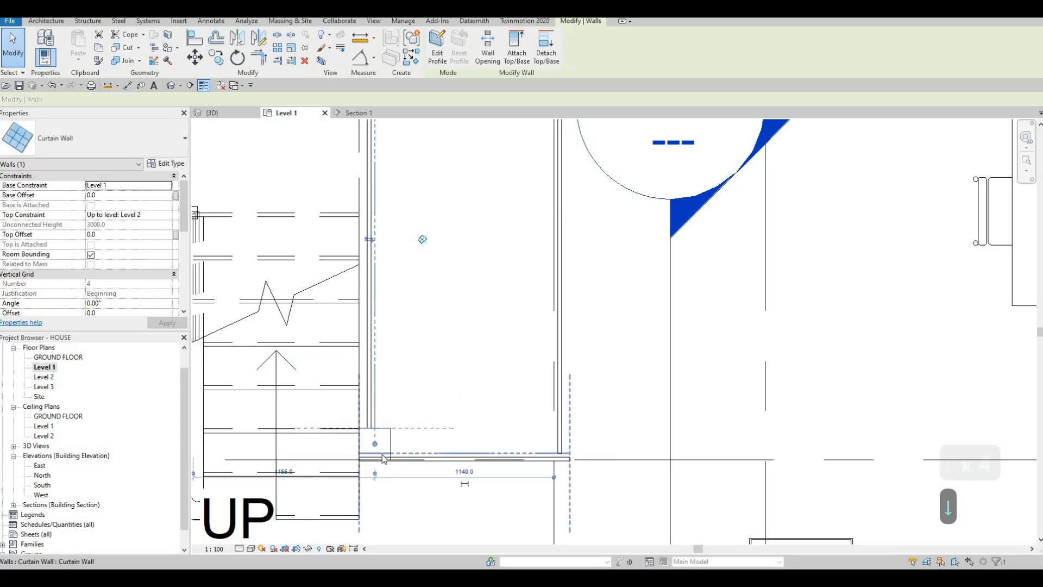
key(ctrl+z)
key(Escape)
key(Escape)
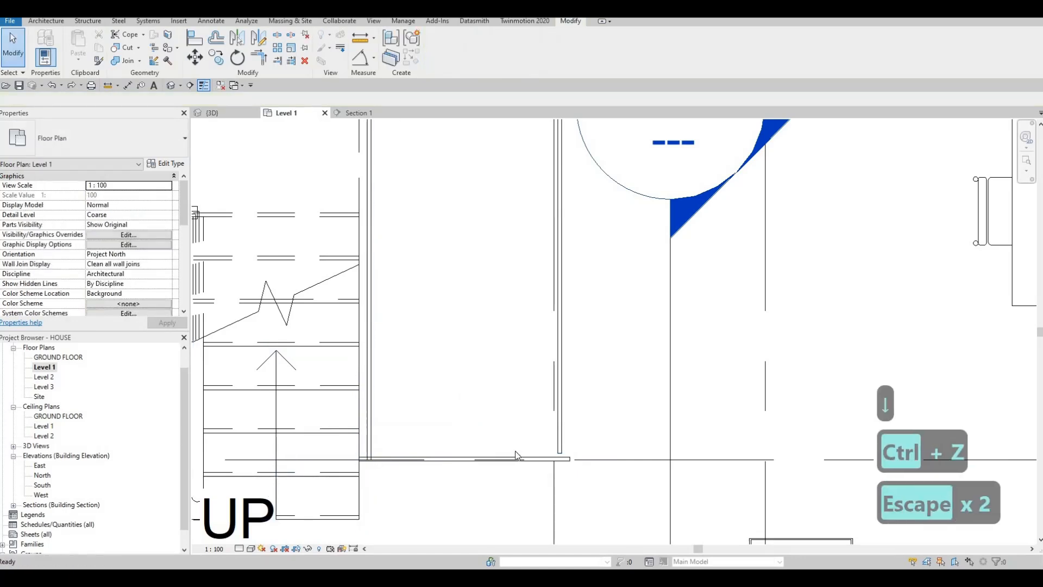
Extend the lower end of the dining-side curtain wall to meet the shifted lower curtain wall, about 2585 mm long.
click(551, 450)
scroll(551, 450, up, 2)
drag(556, 456, 558, 462)
key(Escape)
click(562, 463)
key(Escape)
click(579, 462)
drag(570, 457, 578, 458)
key(Escape)
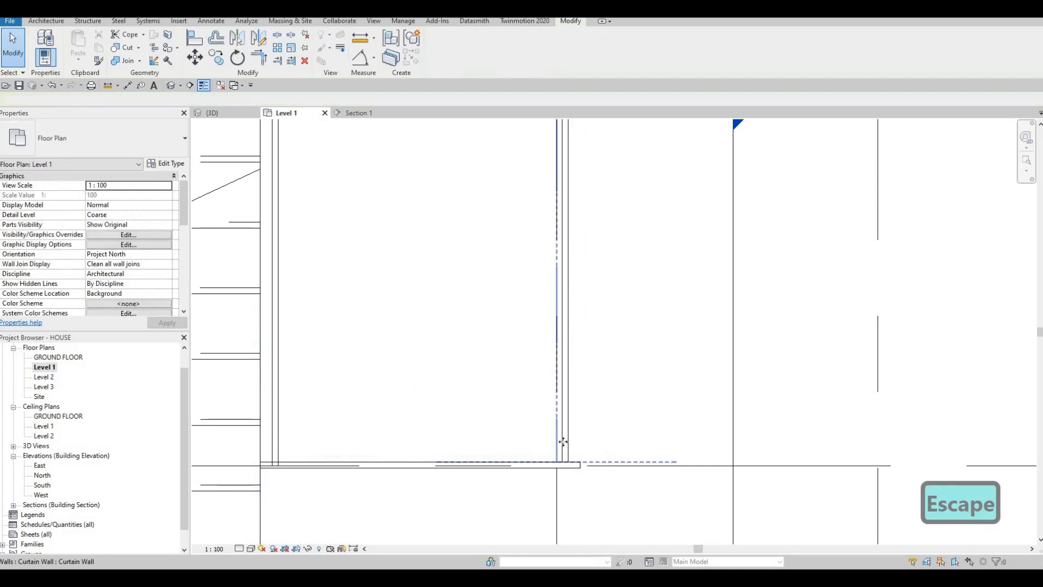
Nudge the dining-side curtain wall about 50 mm outward toward the dining area.
click(568, 404)
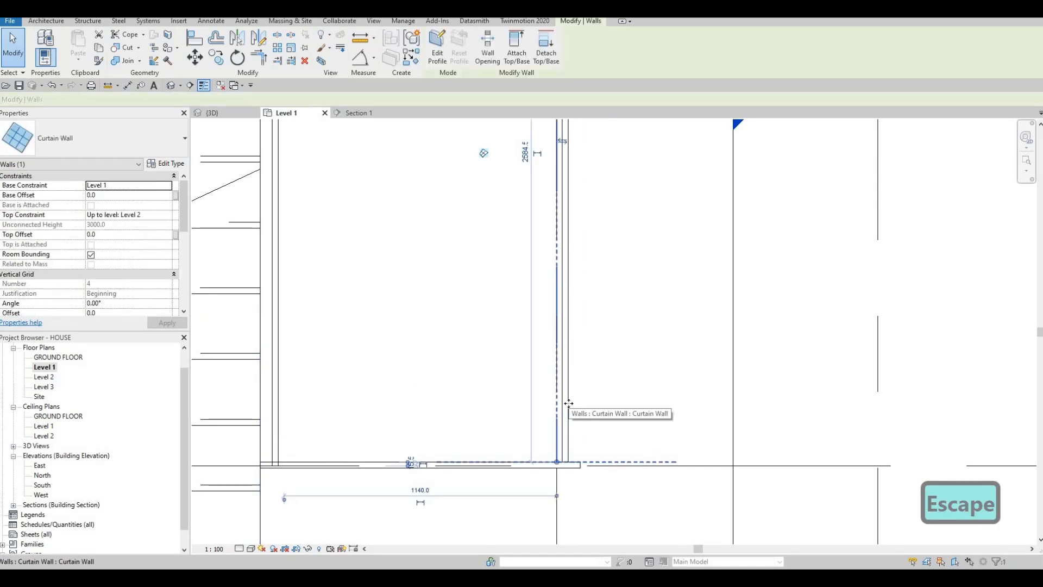
key(Right)
key(Right)
key(Right)
key(Right)
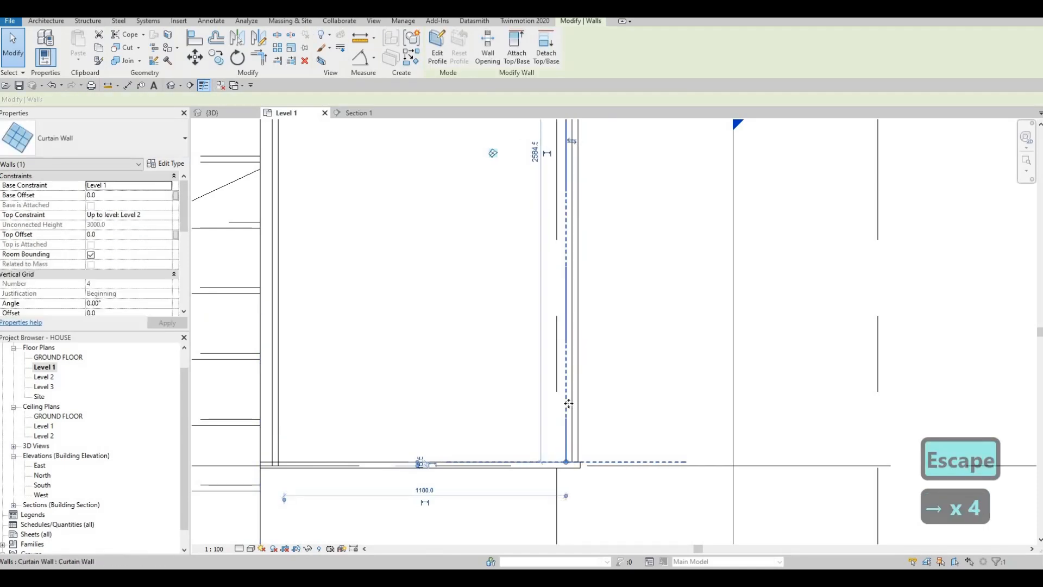
key(Right)
scroll(395, 409, down, 1)
middle_drag(333, 385, 390, 386)
key(Escape)
Nudge the stair-side curtain wall about 50 mm outward toward the stairs.
click(363, 381)
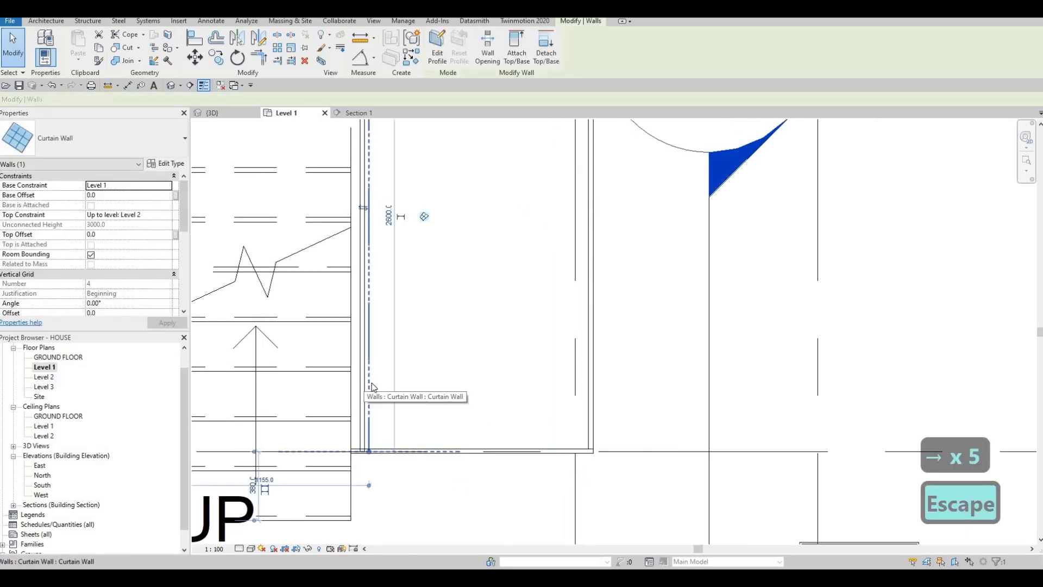
key(Left)
key(Left)
key(Left)
key(Left)
key(Left)
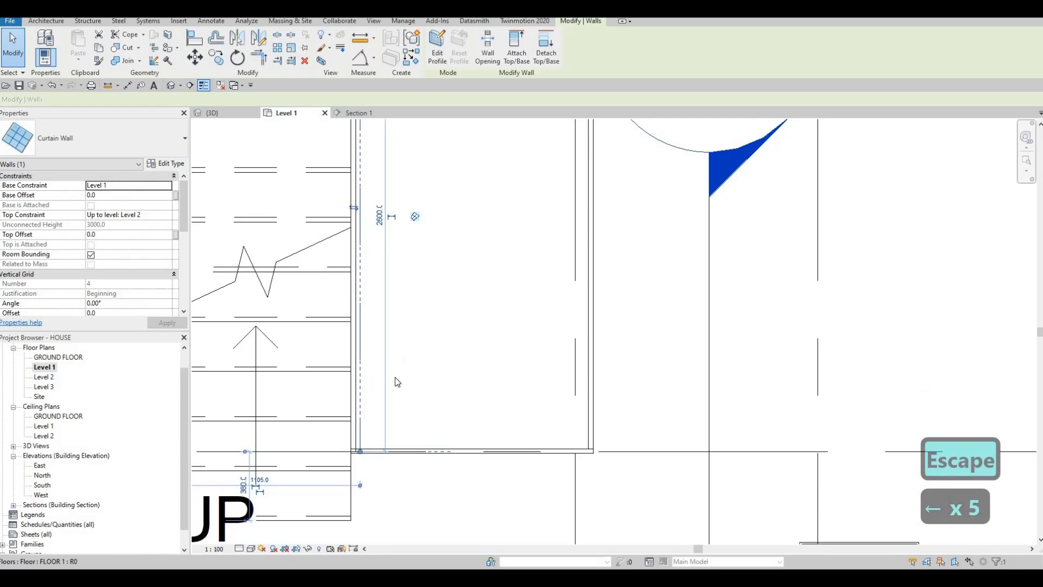
scroll(394, 380, down, 2)
middle_drag(240, 196, 236, 214)
key(Escape)
key(Escape)
key(Escape)
key(Escape)
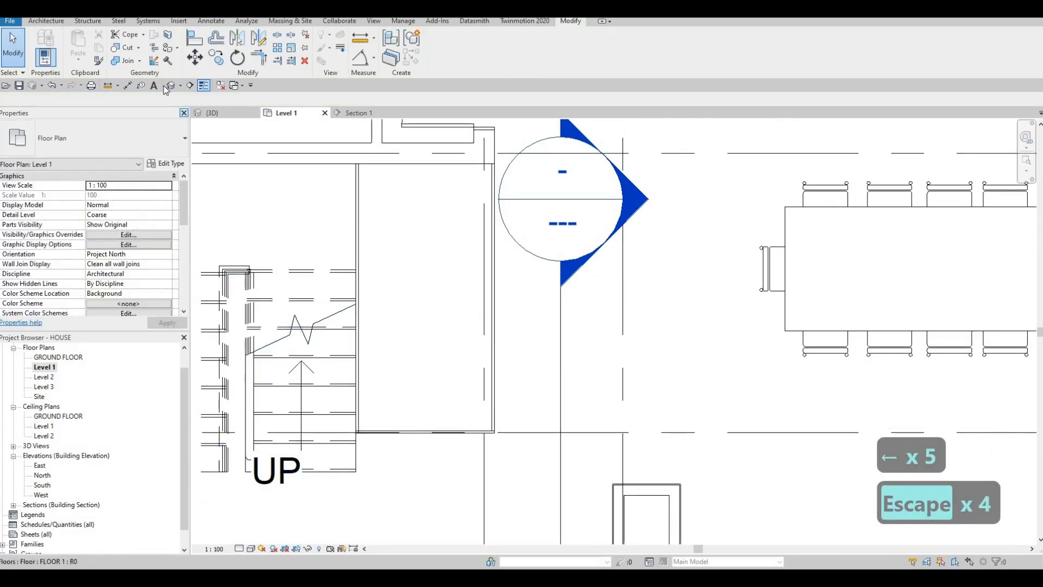
In the 3D view, lower the top of the dining-side curtain wall by about 209 mm to leave a strip of host wall above.
click(213, 113)
scroll(385, 275, down, 1)
shift+middle_drag(390, 321, 488, 389)
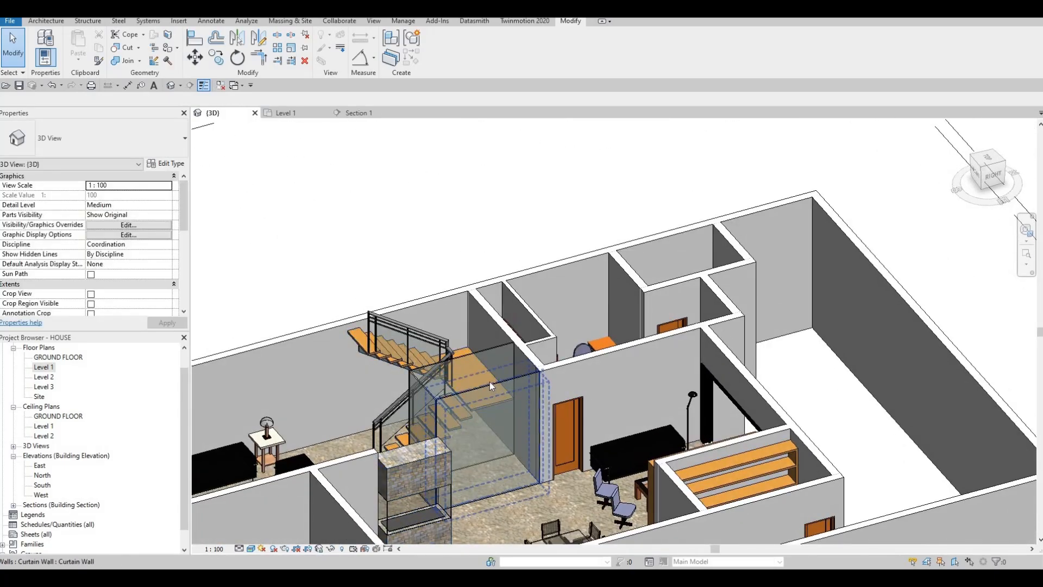
click(491, 382)
drag(450, 398, 423, 406)
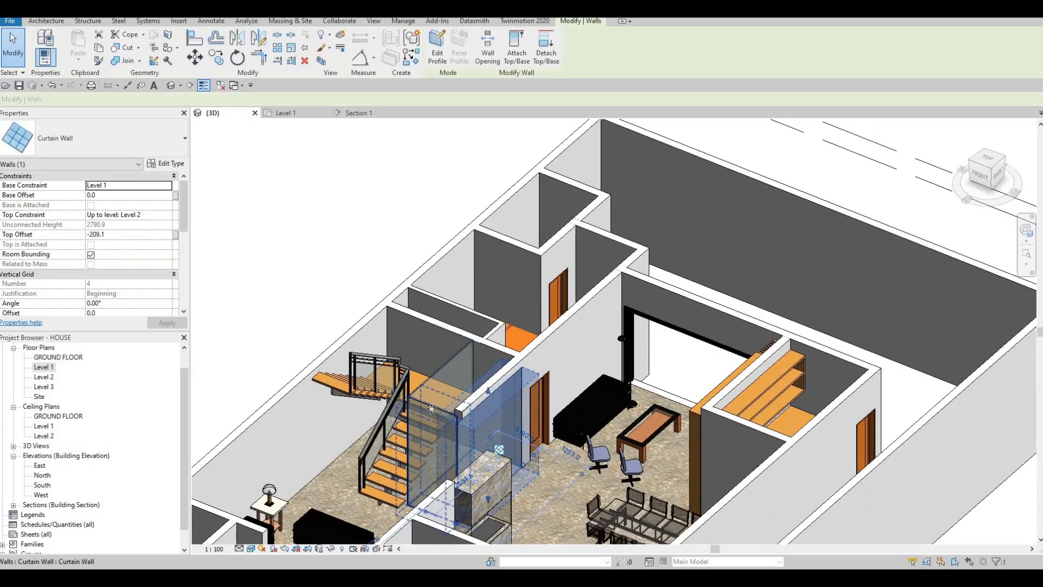
Lower the tops of the stair-side and lower curtain walls to leave matching strips of host wall above the glass.
drag(411, 414, 423, 382)
key(Escape)
scroll(462, 411, down, 3)
shift+middle_drag(462, 413, 603, 377)
shift+middle_drag(266, 390, 457, 438)
scroll(458, 439, up, 5)
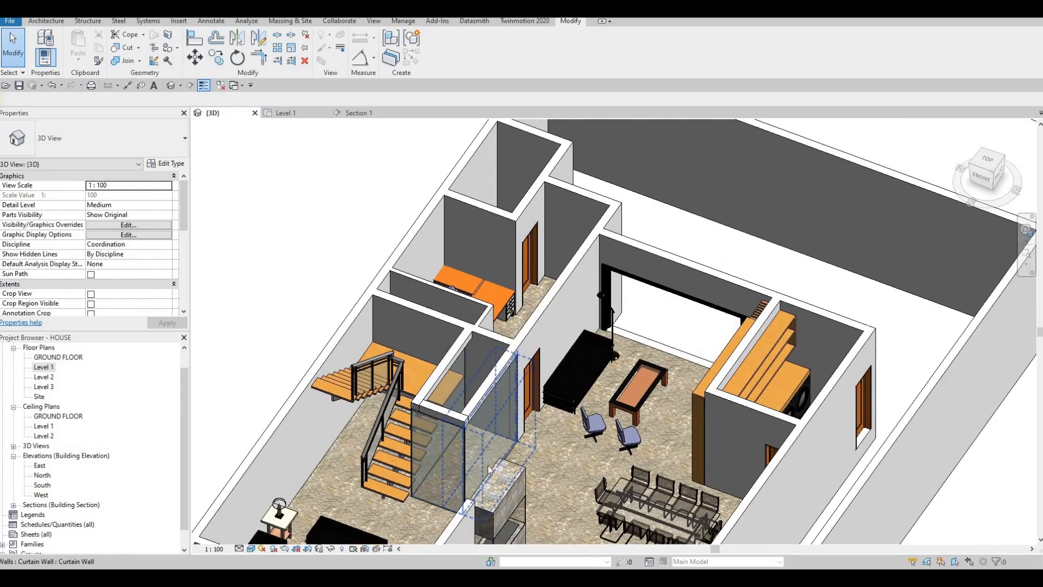
Examine the glazed narrow room beside the stairs and its surroundings from several angles in 3D.
key(Escape)
scroll(481, 460, down, 2)
shift+middle_drag(481, 460, 494, 388)
scroll(483, 415, up, 3)
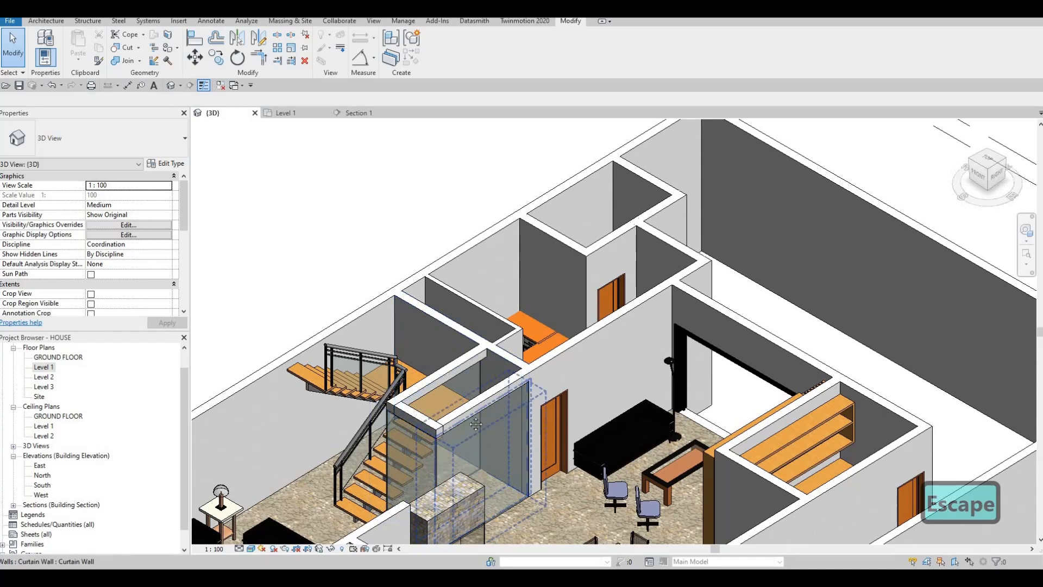
scroll(441, 468, down, 1)
middle_drag(440, 468, 538, 435)
scroll(389, 432, down, 2)
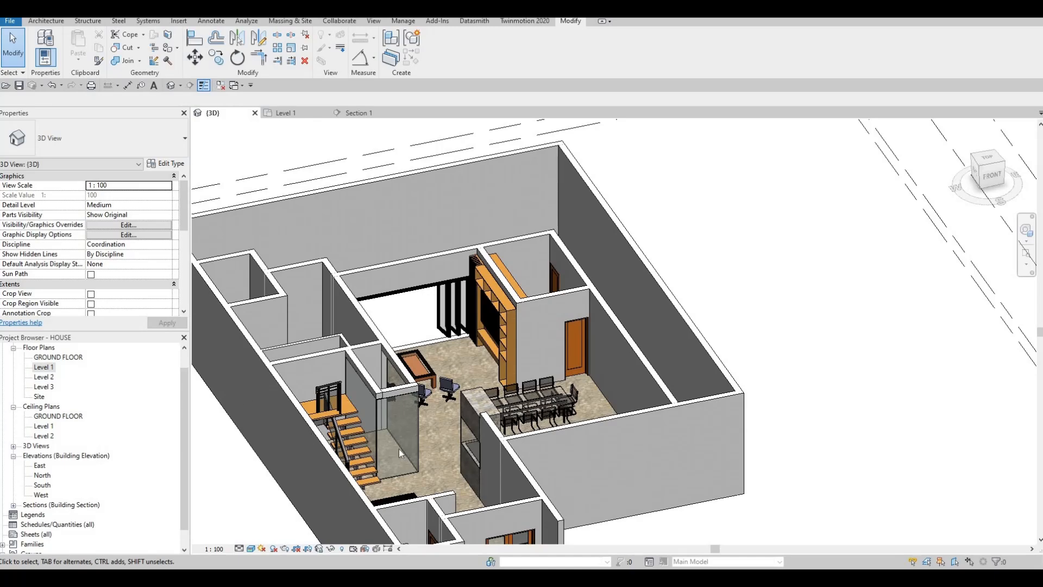
shift+middle_drag(331, 507, 407, 450)
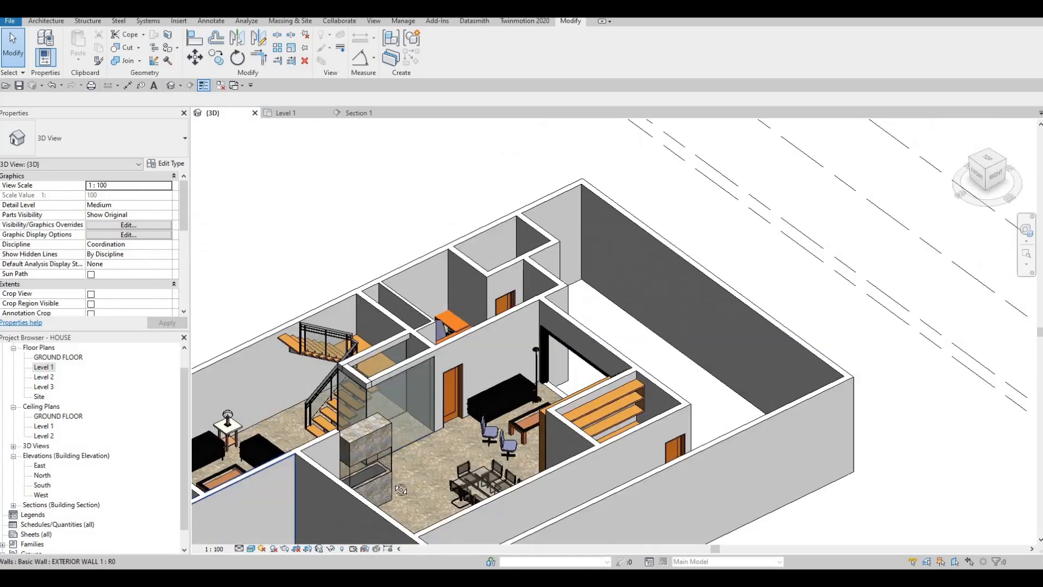
scroll(435, 430, up, 8)
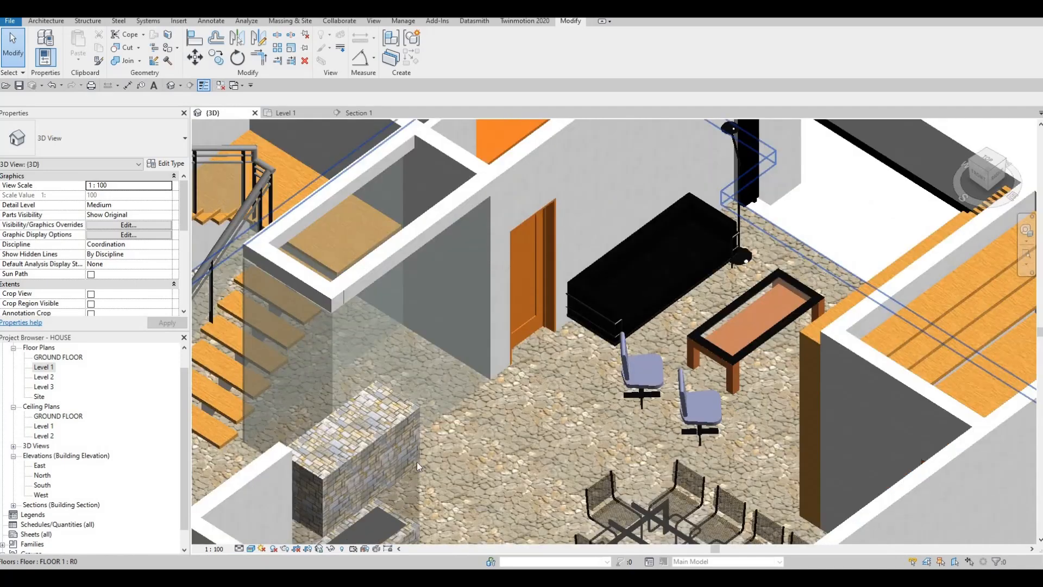
shift+middle_drag(417, 463, 430, 418)
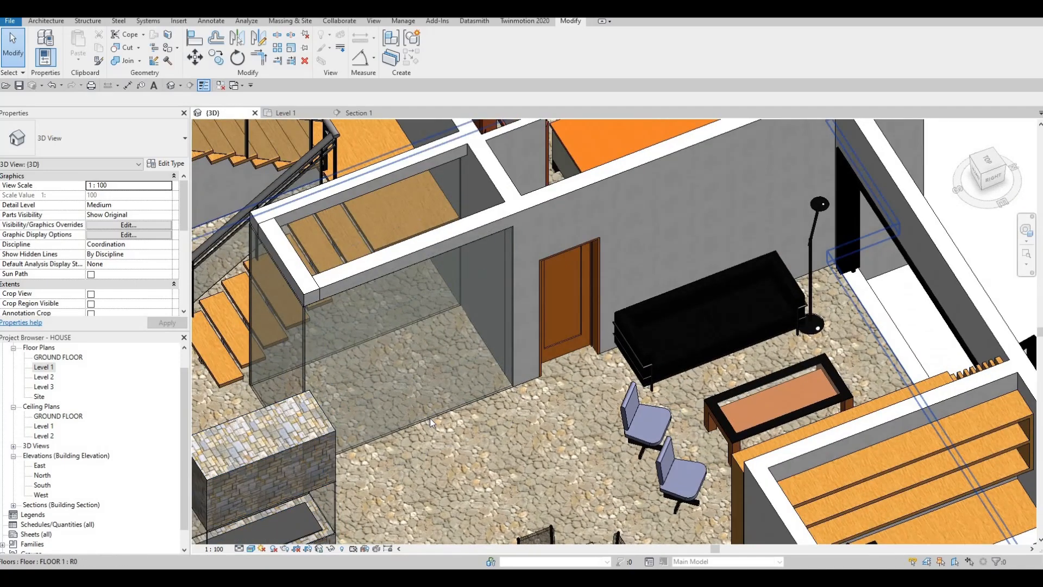
Raise the base of the dining-side curtain wall slightly to leave a low sill of host wall beneath the glass.
click(408, 424)
drag(407, 421, 388, 432)
shift+middle_drag(388, 432, 411, 450)
key(Escape)
key(Escape)
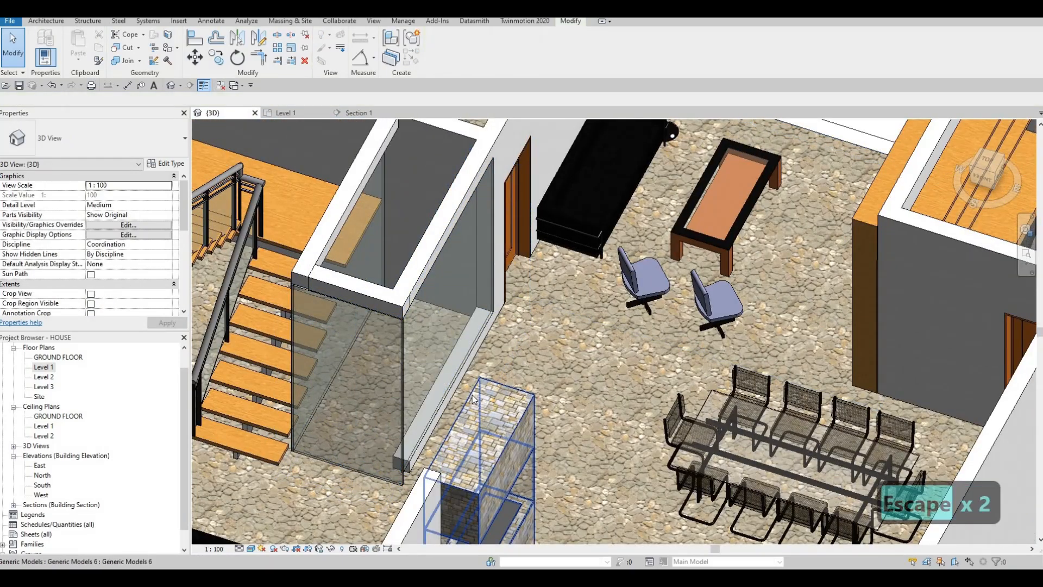
Align the base of the narrow end curtain wall with the top of the dining-side sill.
key(a)
key(l)
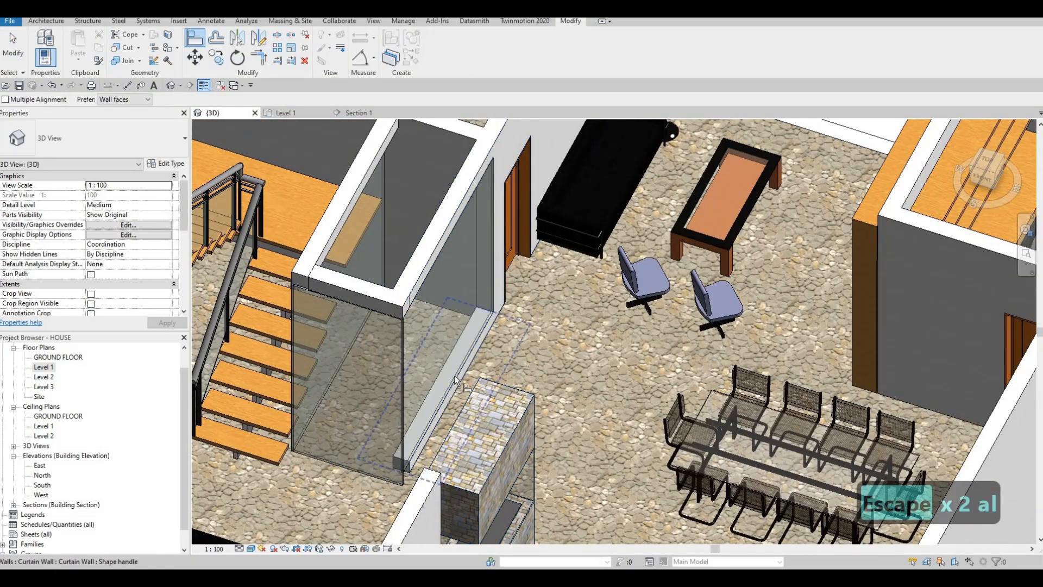
click(343, 466)
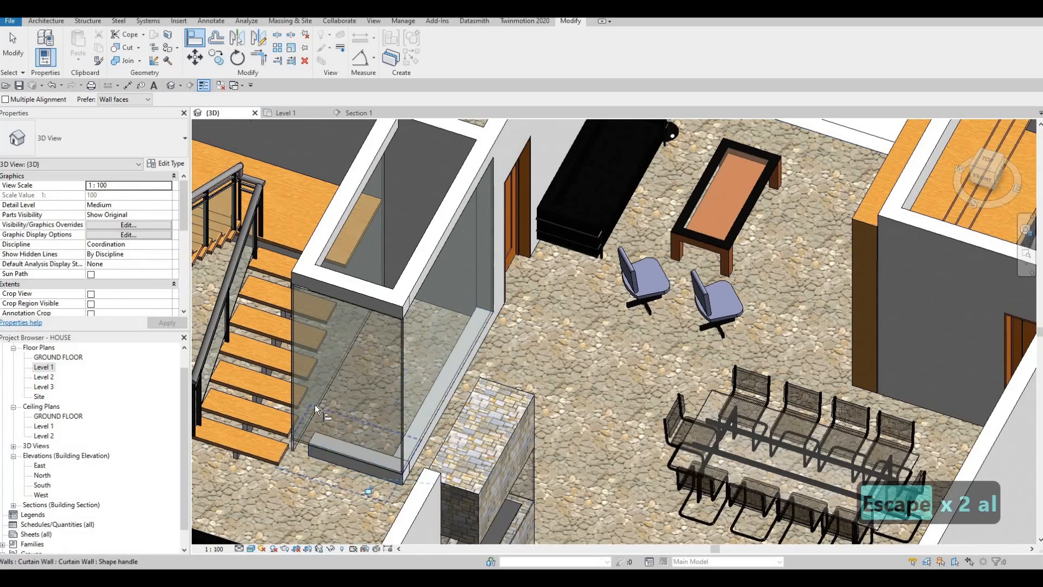
key(Escape)
key(Escape)
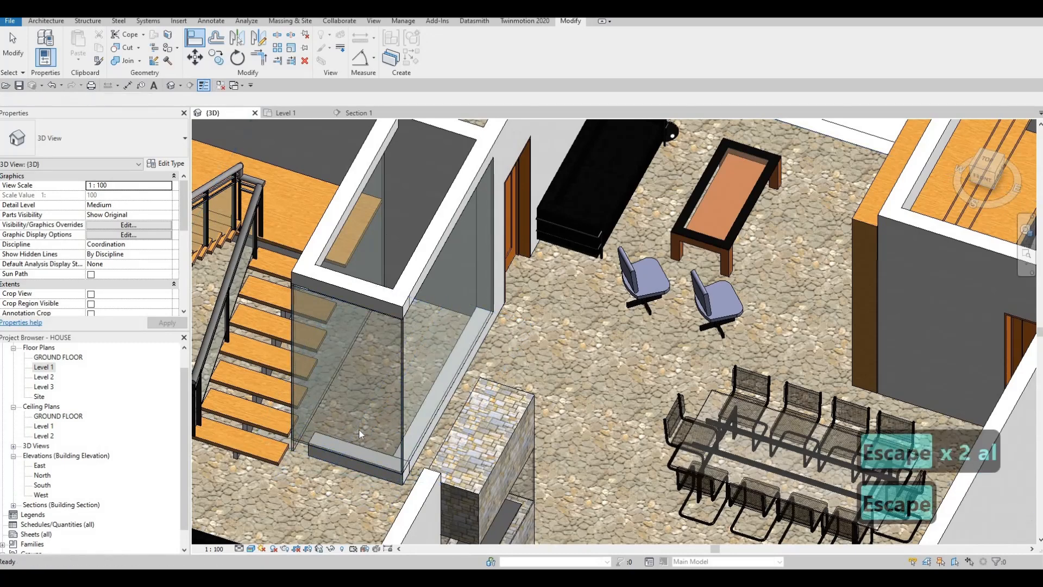
Align the base of the stair-side curtain wall with the same sill height as the other glazed sides.
key(a)
key(l)
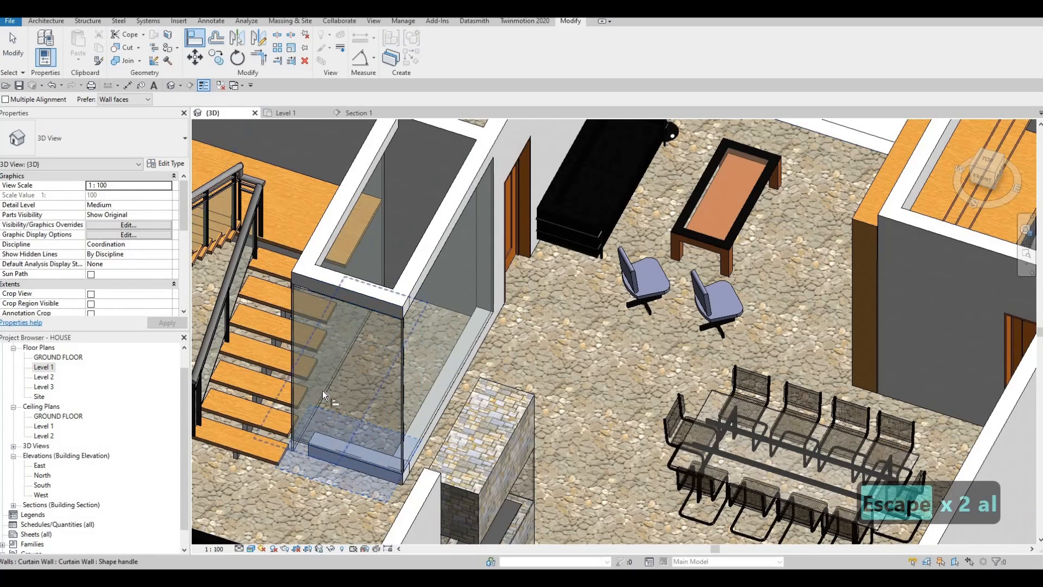
key(Escape)
shift+middle_drag(369, 386, 46, 373)
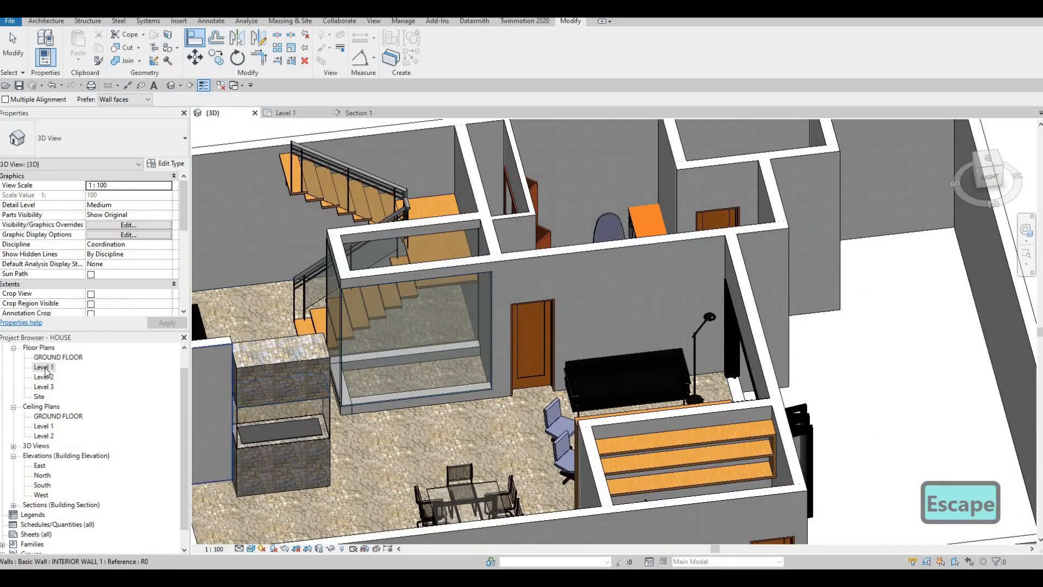
Create a new in-place model component on the Level 1 floor plan, keeping the suggested name.
click(286, 113)
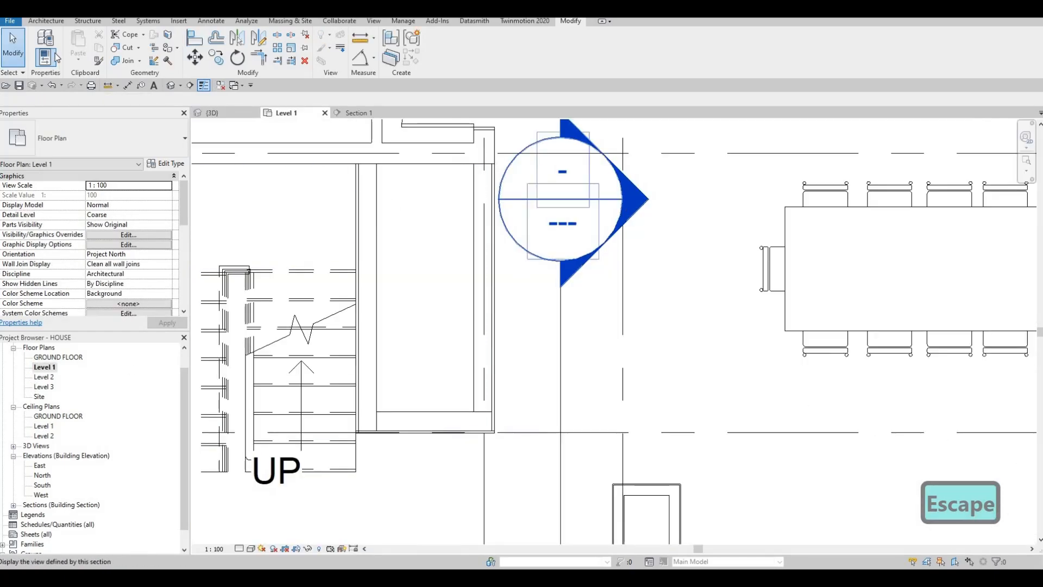
scroll(514, 265, down, 1)
click(47, 22)
click(122, 62)
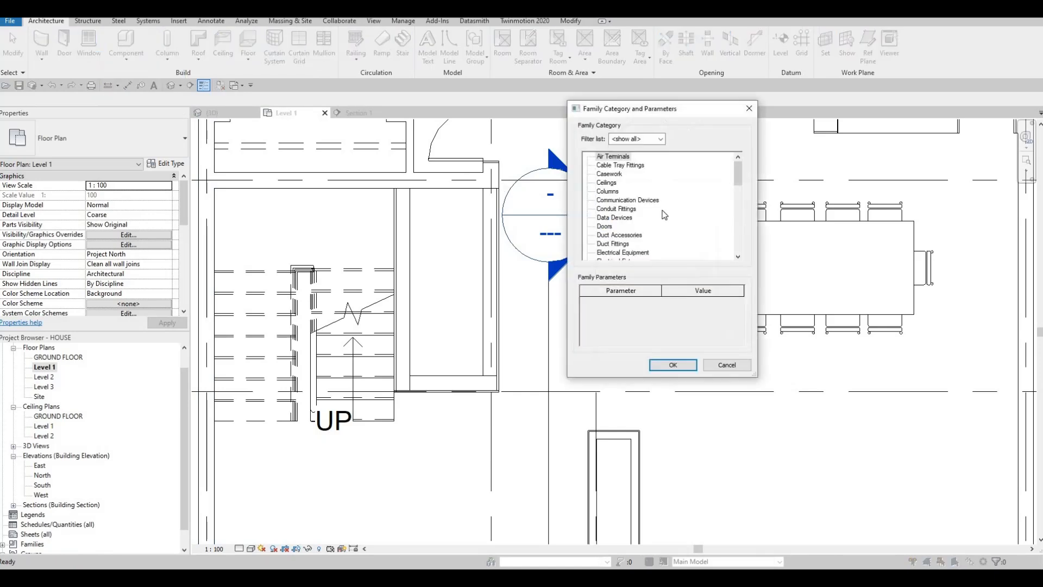
scroll(654, 221, down, 1)
scroll(615, 241, down, 1)
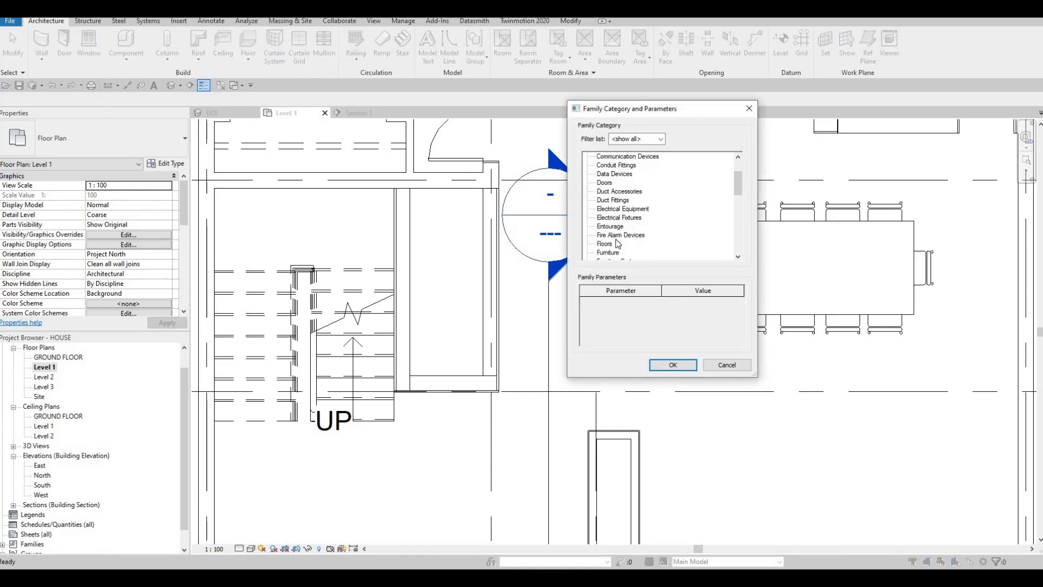
scroll(616, 240, down, 1)
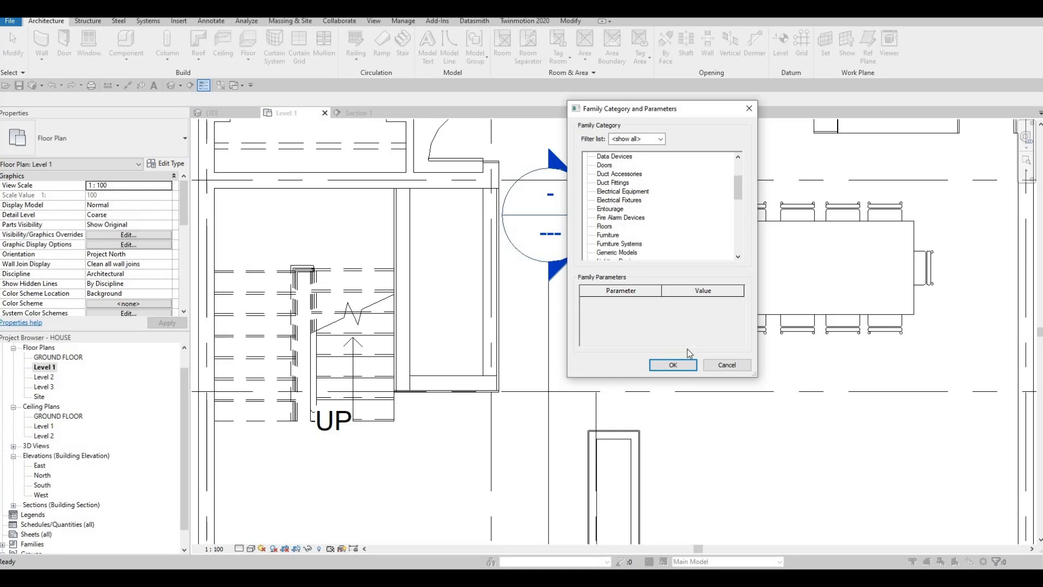
click(508, 308)
key(Return)
Start a solid extrusion with its end set to 20 and assign it the Grass material from the AEC Materials library.
click(90, 46)
click(135, 187)
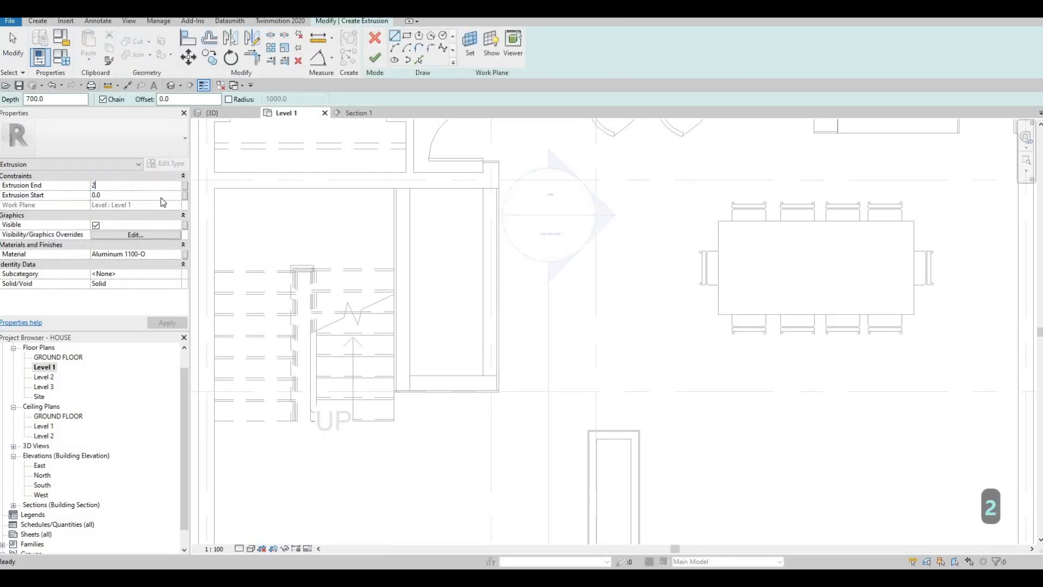
click(177, 256)
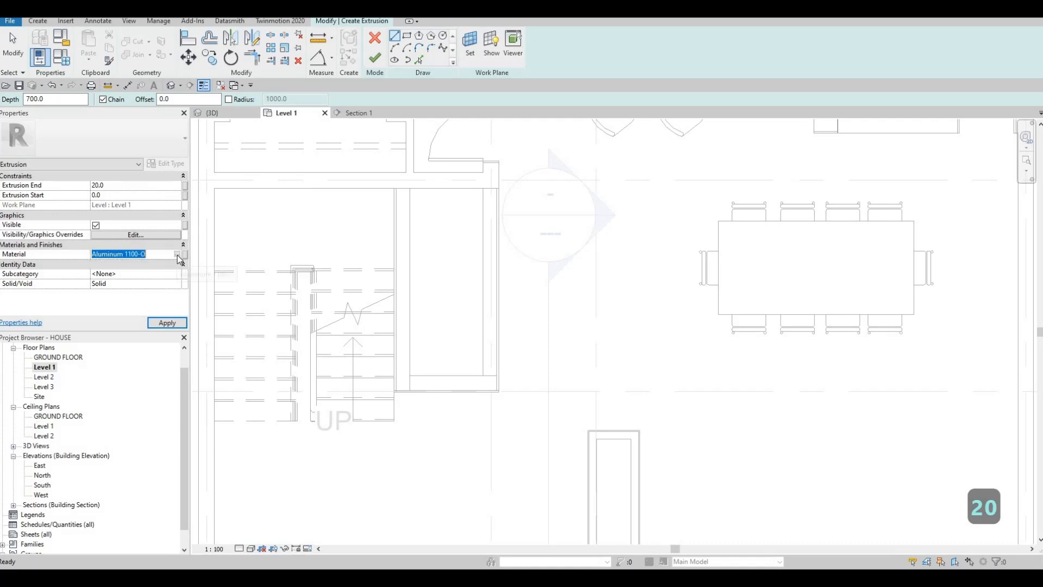
click(178, 254)
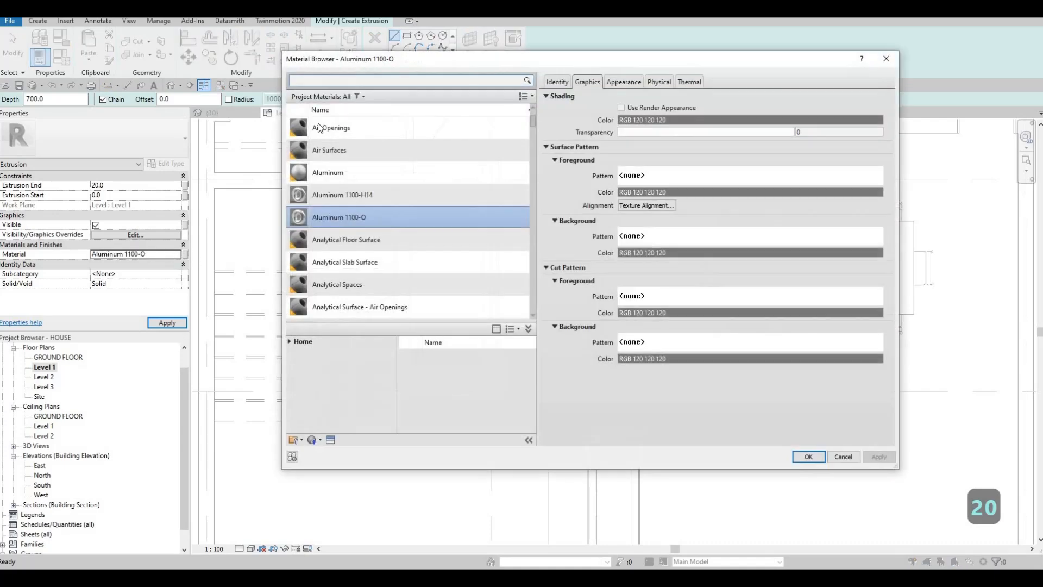
click(340, 84)
text(GRASS)
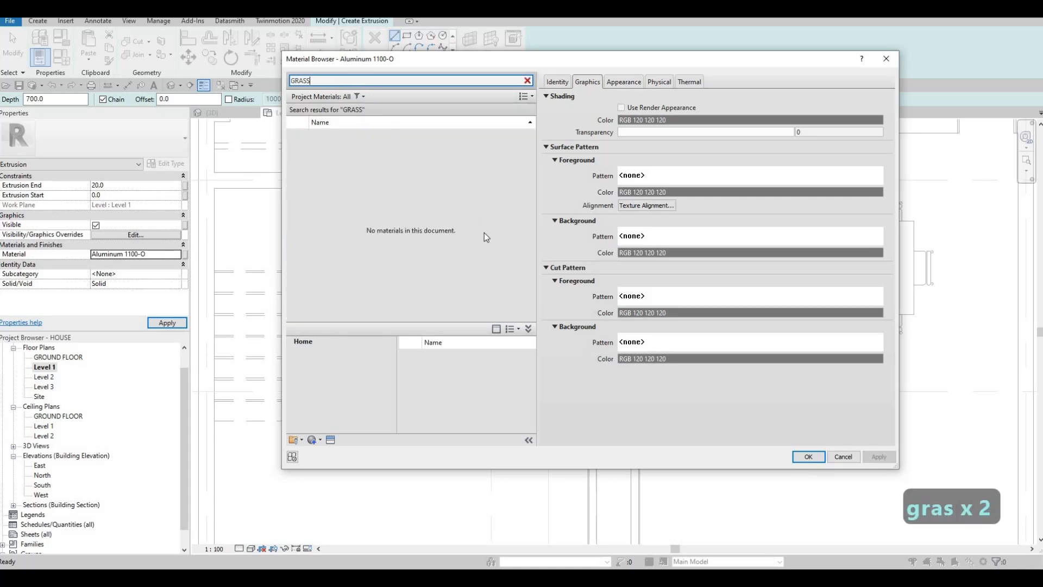
click(518, 359)
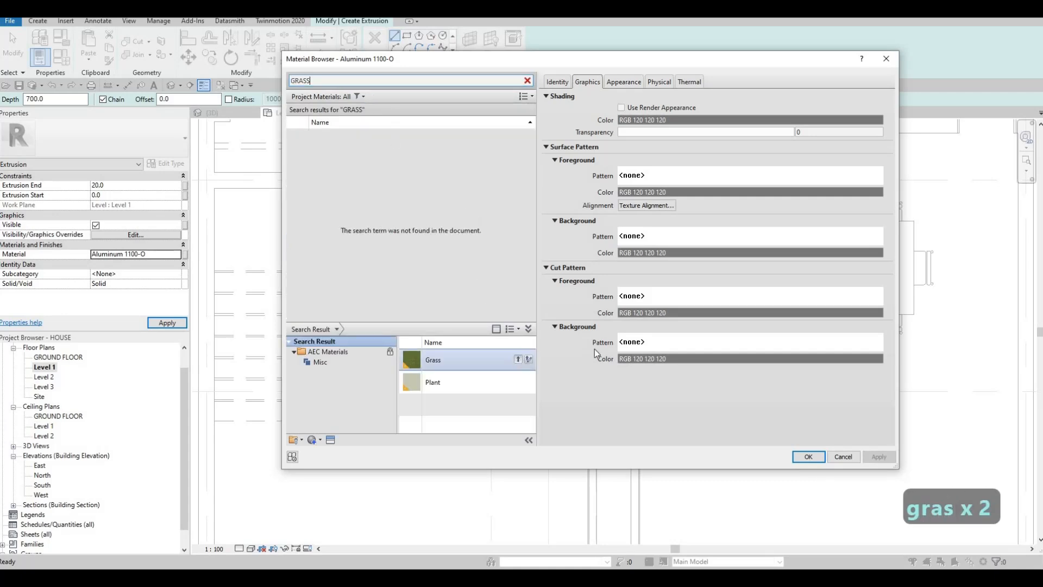
click(808, 457)
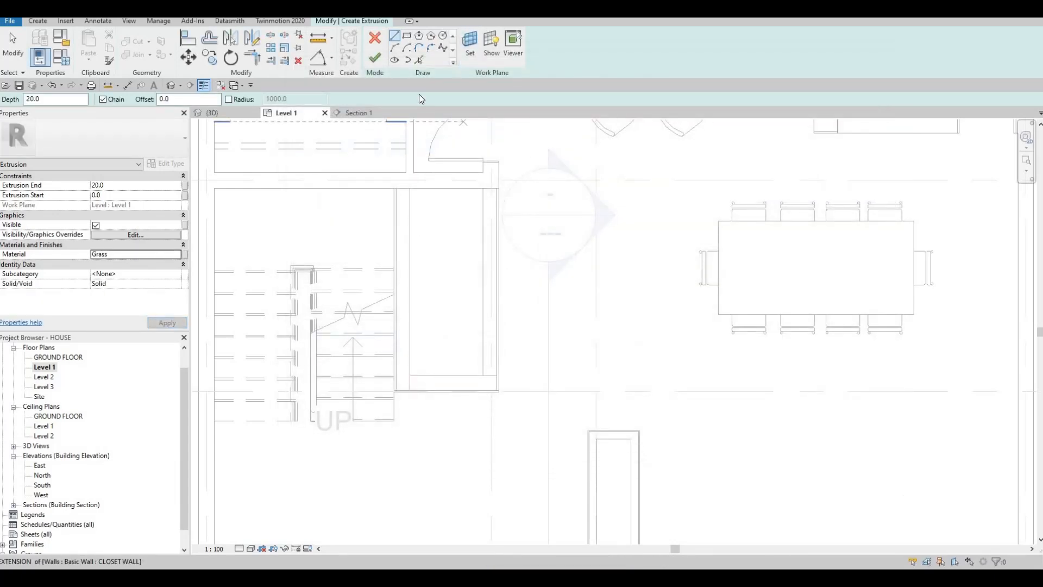
Sketch a rectangular extrusion boundary, about 940 by 2400 mm, along the inner wall faces of the narrow room beside the stairs.
click(408, 188)
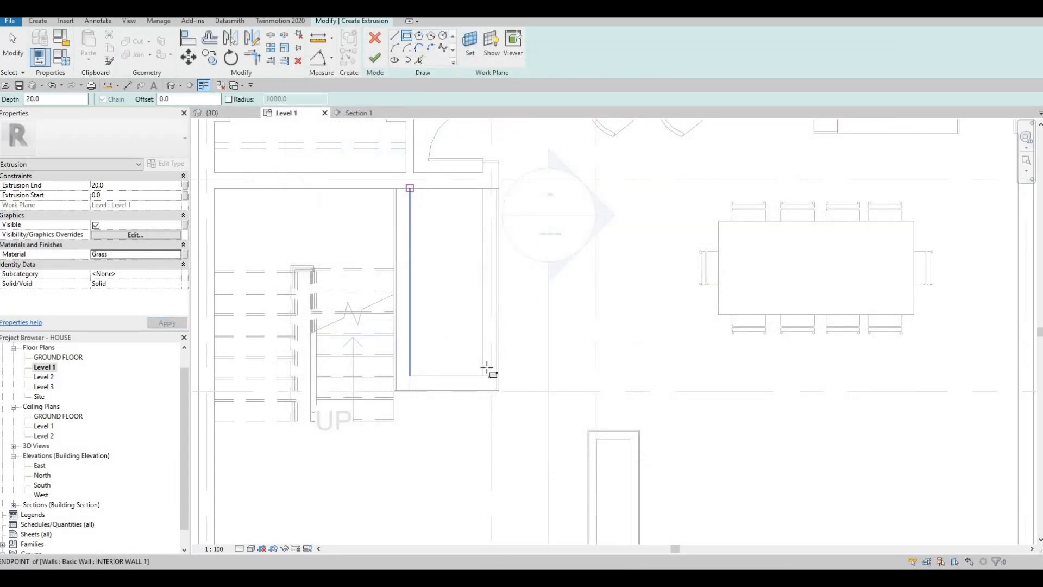
click(485, 374)
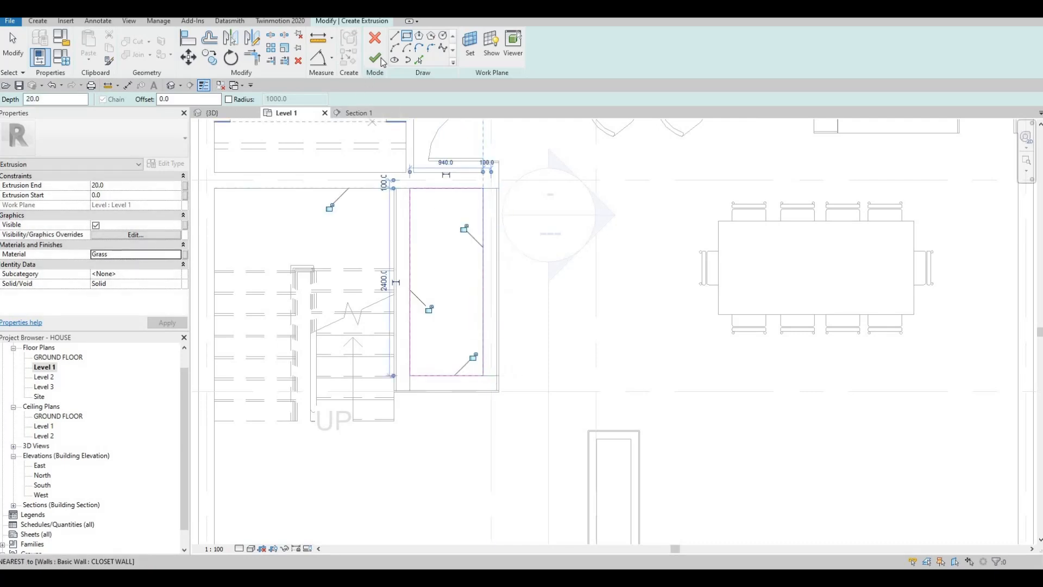
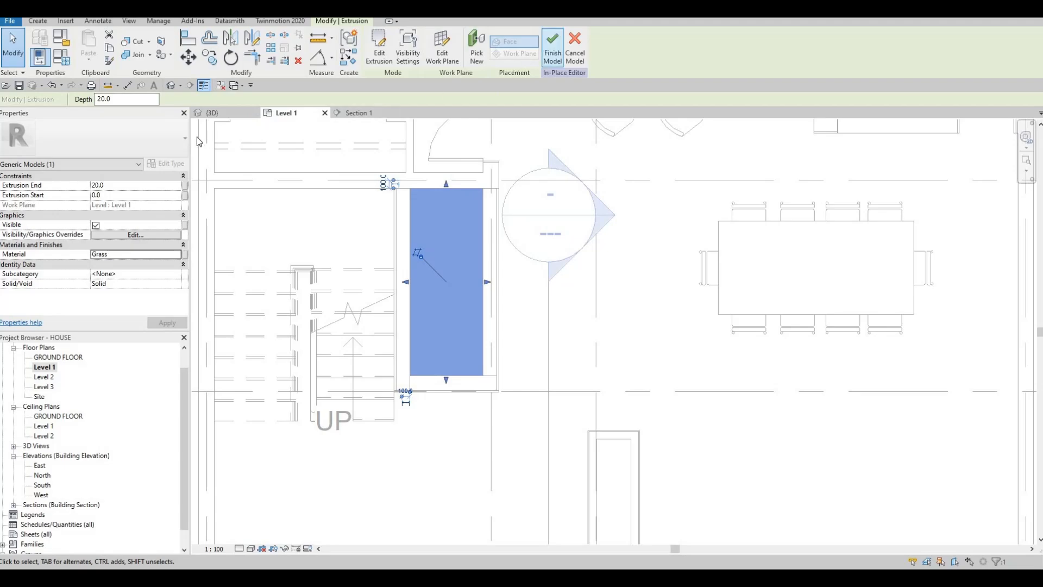
Examine the indoor garden's grass layer and its surrounding glazing from several angles in the 3D view.
click(211, 113)
key(Escape)
shift+middle_drag(511, 350, 445, 298)
click(445, 292)
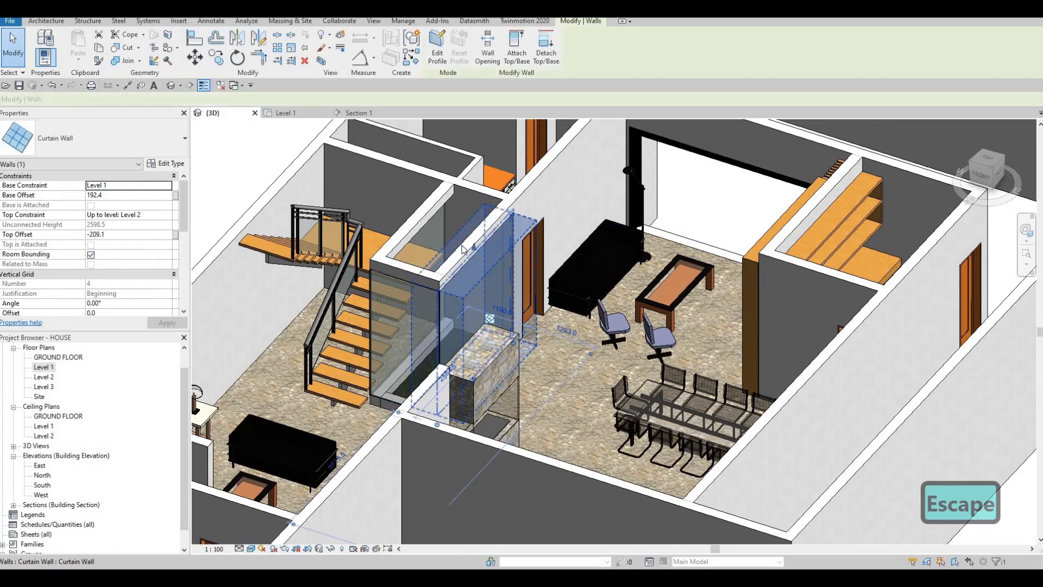
key(Escape)
shift+middle_drag(463, 250, 442, 211)
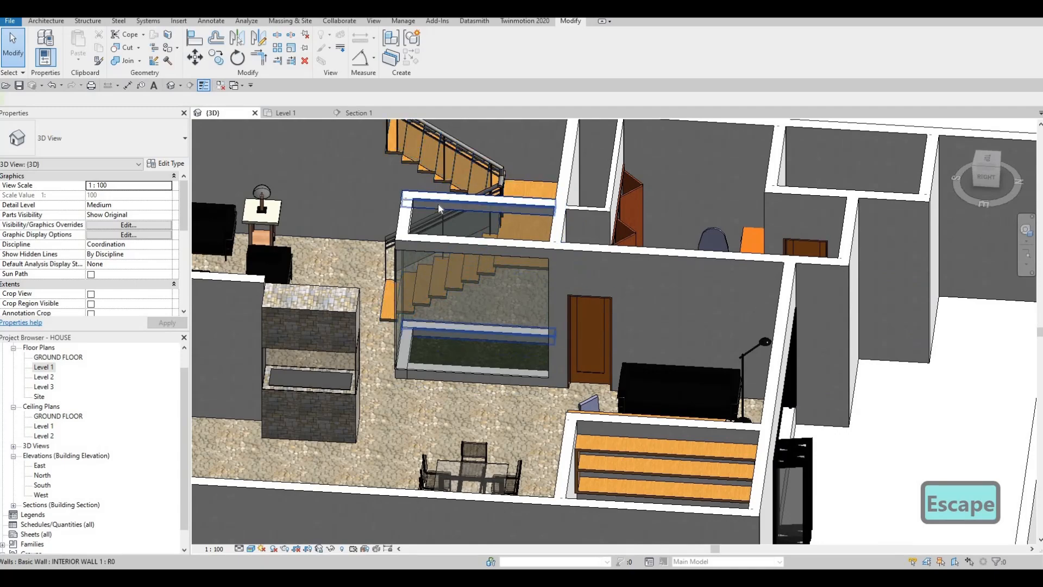
click(481, 286)
key(Escape)
shift+middle_drag(475, 279, 348, 237)
scroll(223, 203, up, 1)
middle_drag(223, 203, 364, 218)
scroll(365, 219, up, 3)
scroll(374, 217, down, 4)
middle_drag(445, 300, 446, 393)
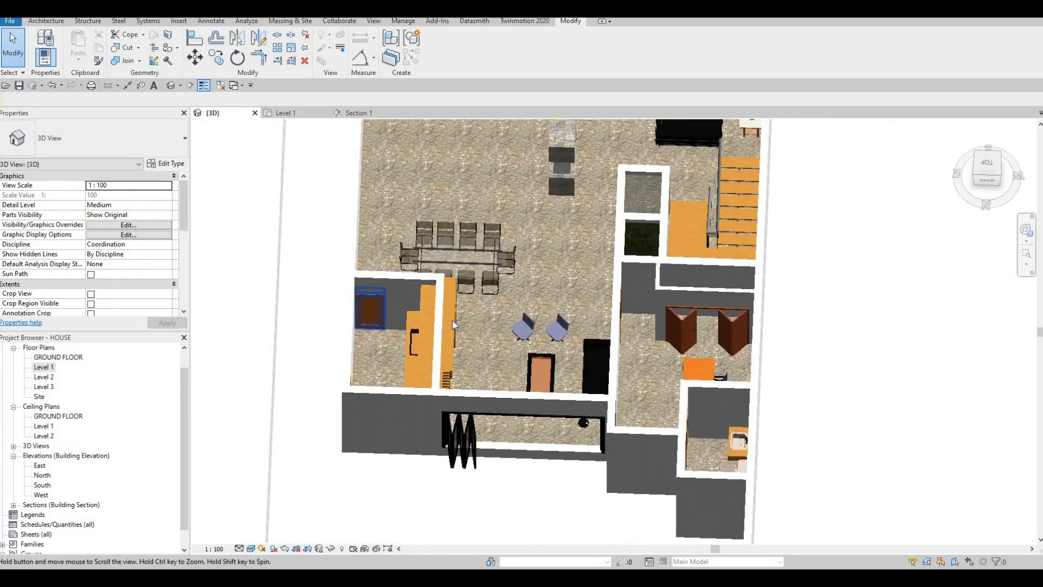
Set the 3D view's detail level to Fine and bring the bathroom end of the house into view.
scroll(460, 272, down, 1)
middle_drag(459, 272, 439, 345)
scroll(489, 217, down, 1)
middle_drag(535, 136, 518, 190)
scroll(531, 181, up, 5)
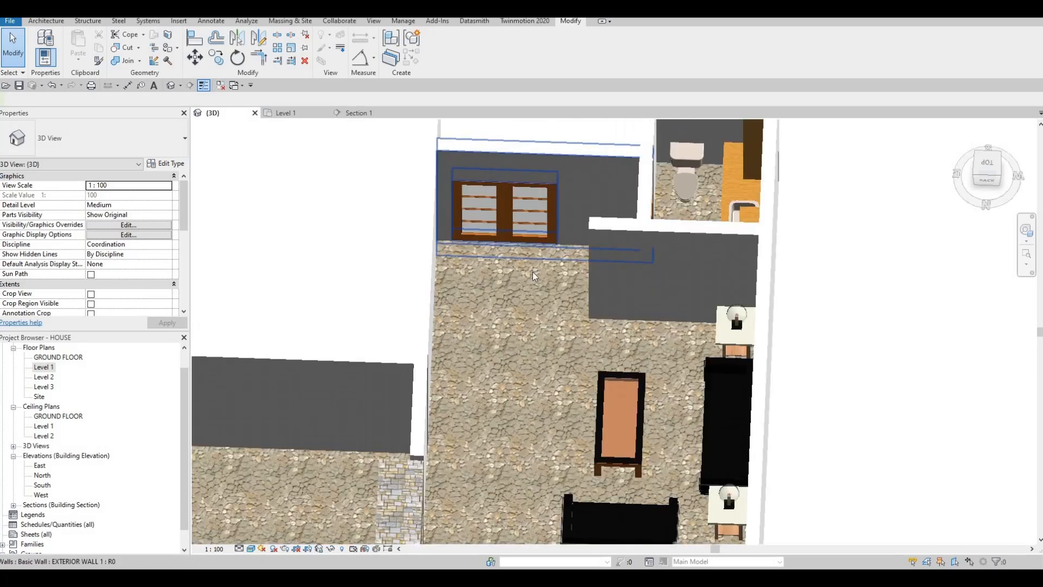
click(239, 547)
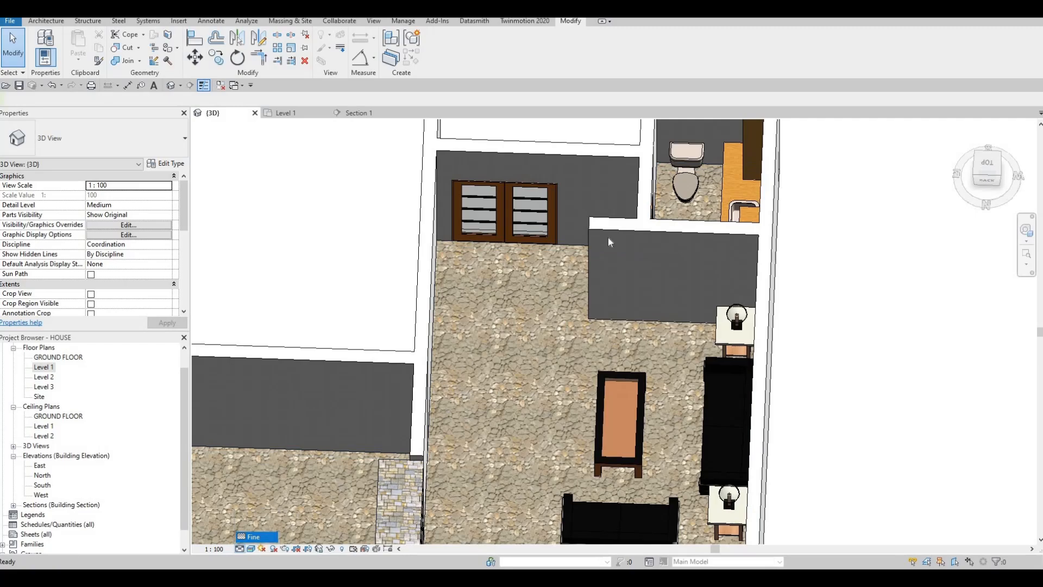
scroll(558, 219, down, 3)
shift+middle_drag(770, 305, 465, 288)
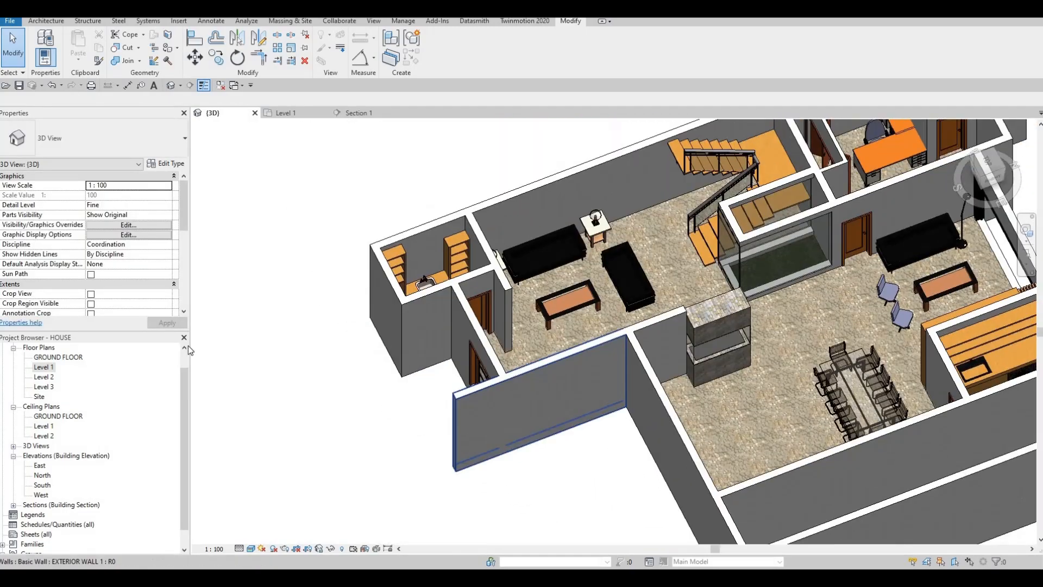
On the Level 1 plan, relocate the section line through the bathroom facing grid 1, and open its section view.
click(49, 369)
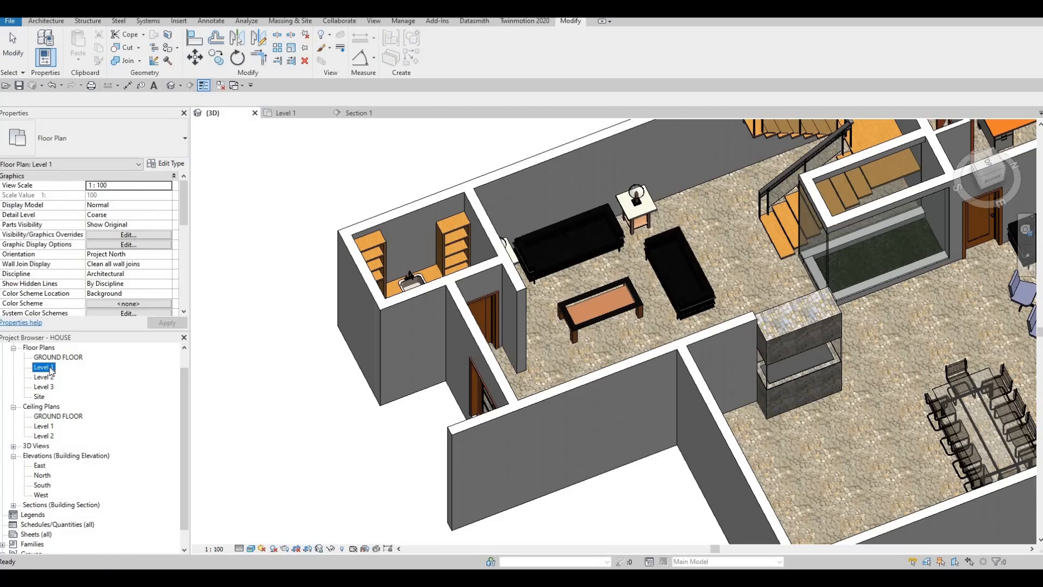
scroll(640, 236, down, 6)
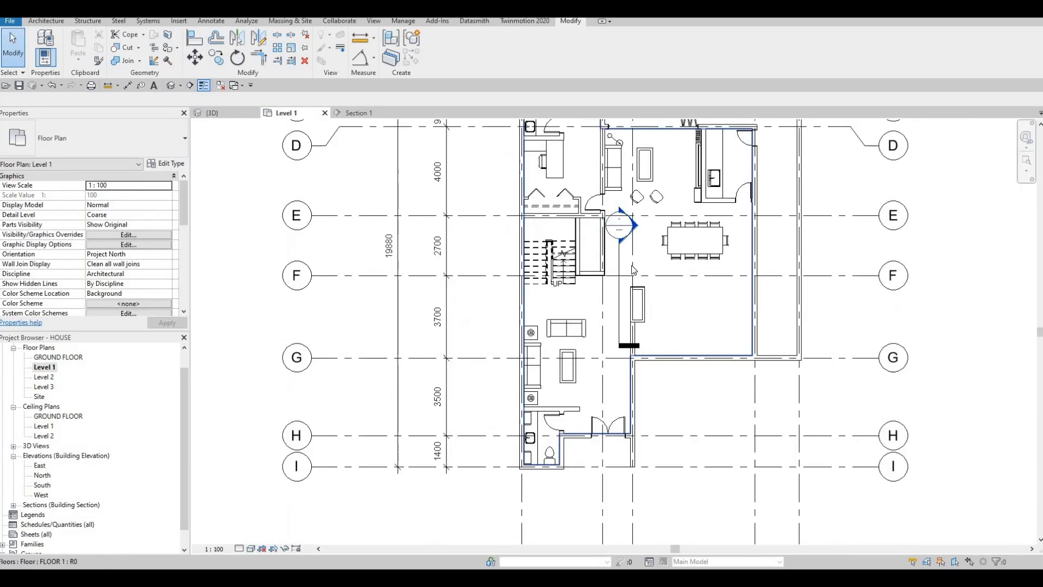
click(627, 257)
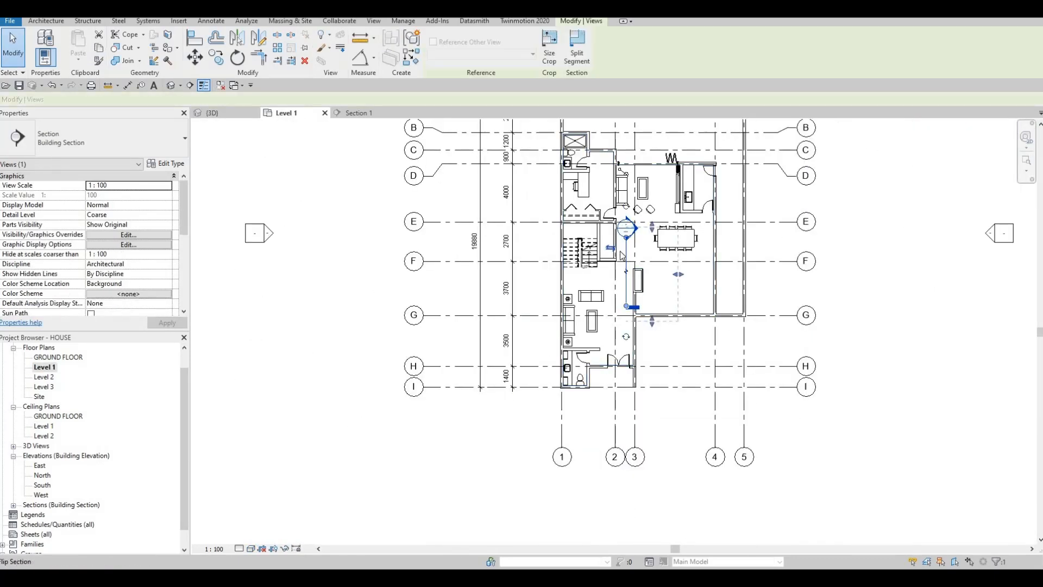
drag(592, 321, 580, 385)
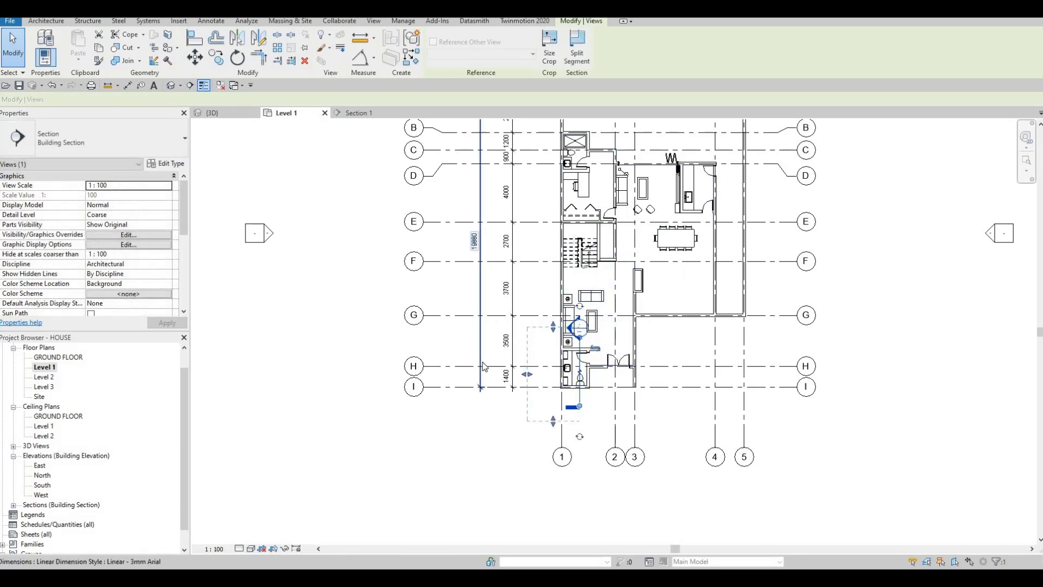
key(Escape)
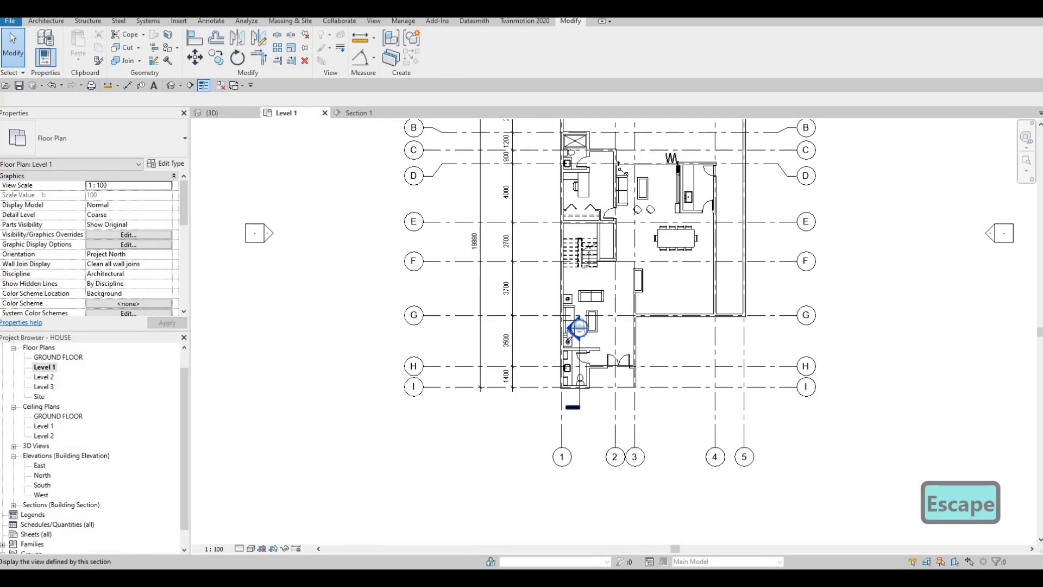
double_click(568, 330)
scroll(581, 302, down, 5)
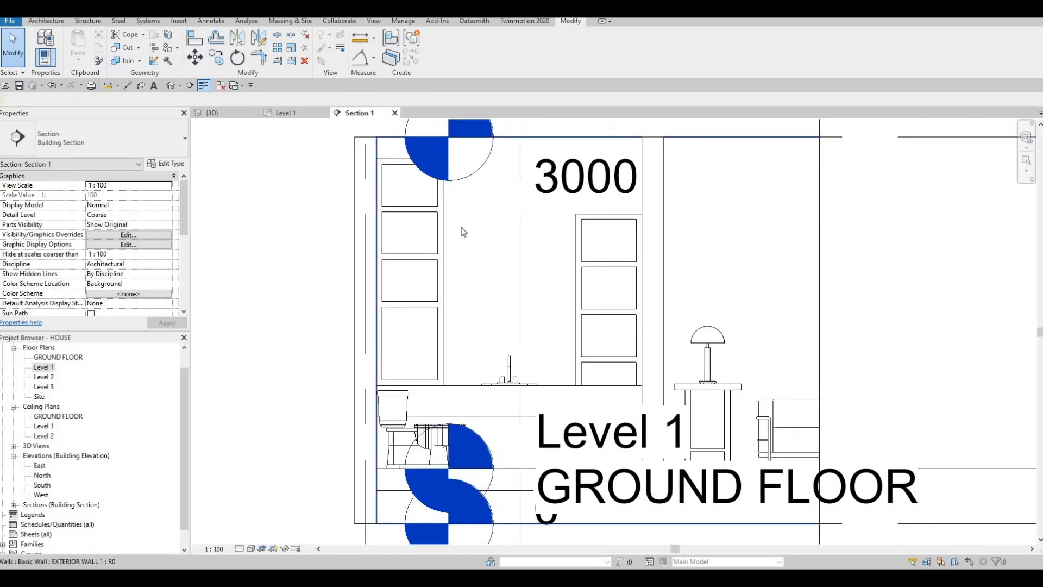
scroll(575, 279, down, 2)
key(Escape)
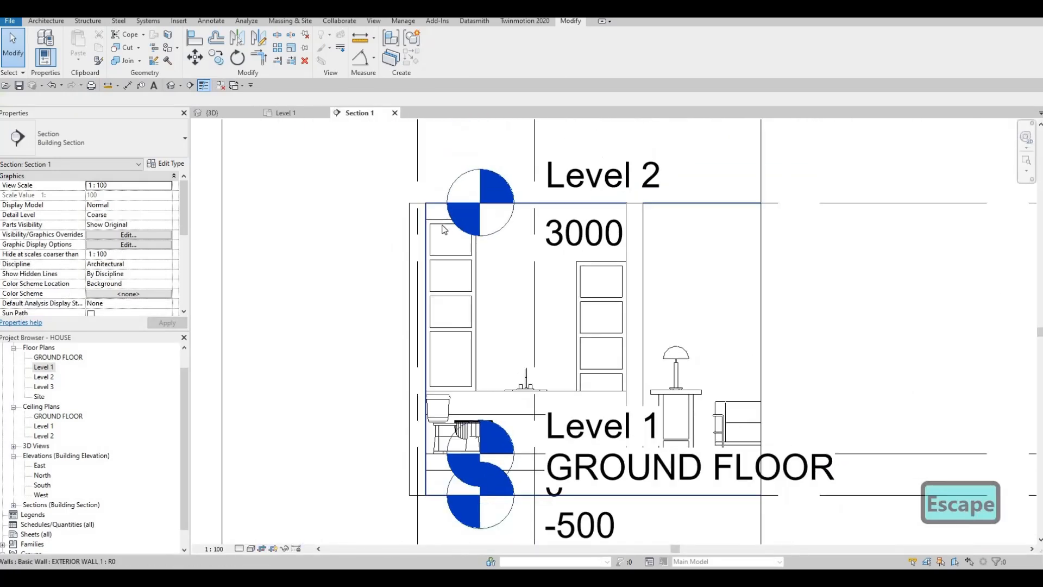
Try to align the top of the lower bathroom shelving unit with the top of the one on the opposite side.
click(583, 267)
key(m)
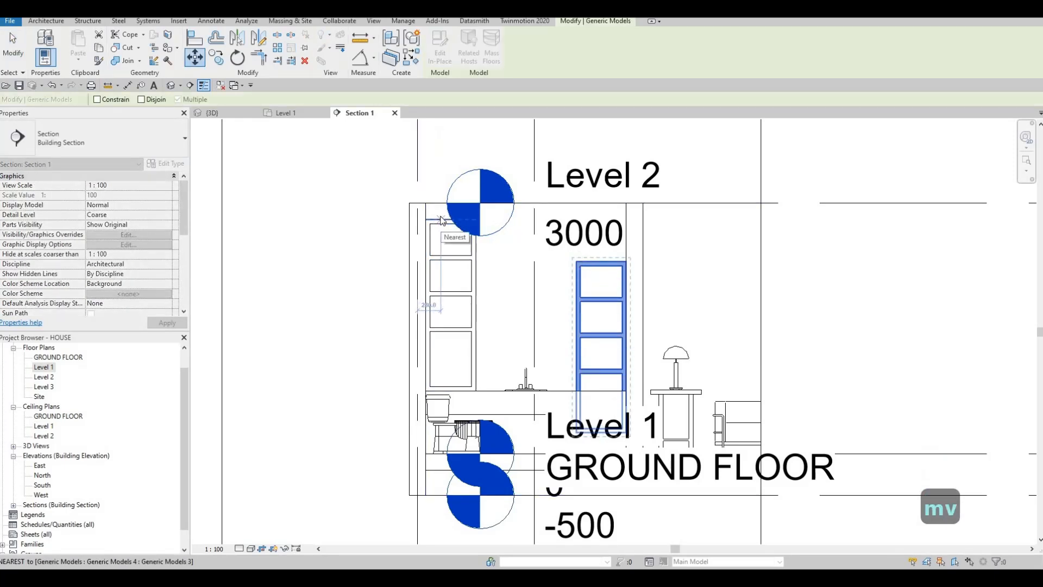
key(Escape)
key(Escape)
key(a)
key(l)
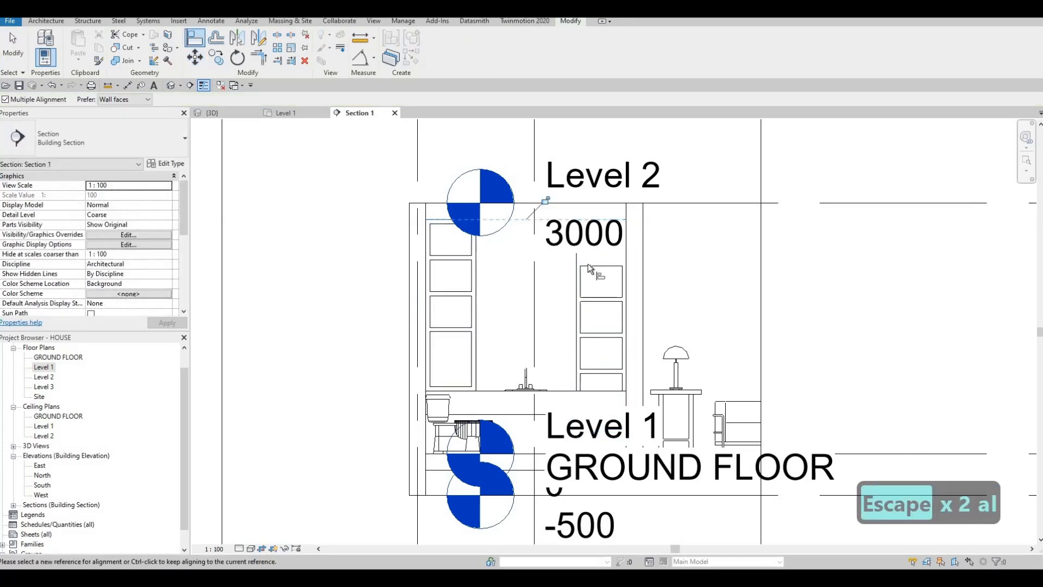
key(ctrl+z)
key(Escape)
key(Escape)
Extend the level lines well beyond the exterior wall so their heads and labels clear the bathroom section.
scroll(580, 228, down, 4)
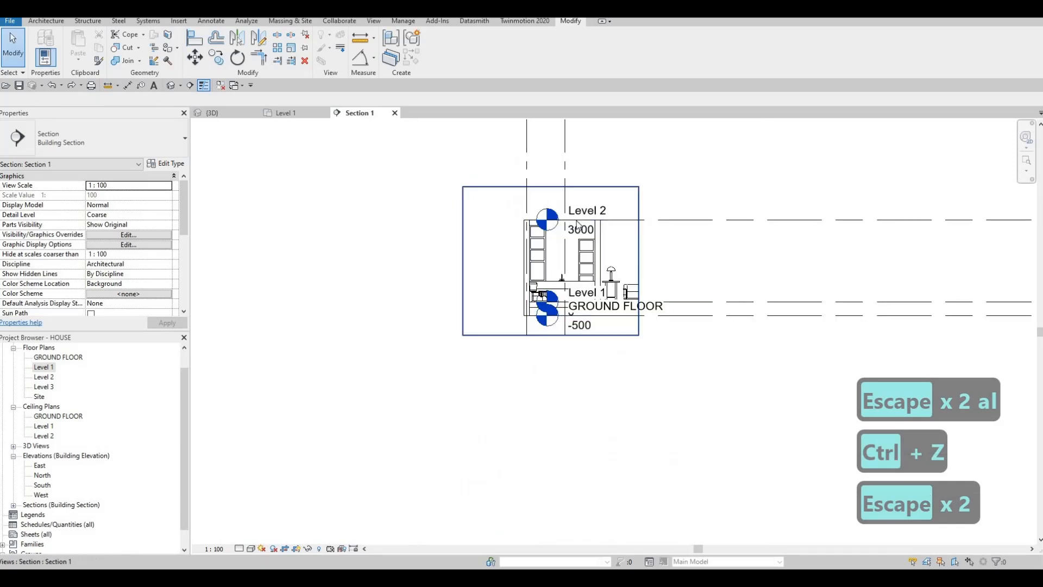
click(554, 224)
scroll(688, 285, up, 5)
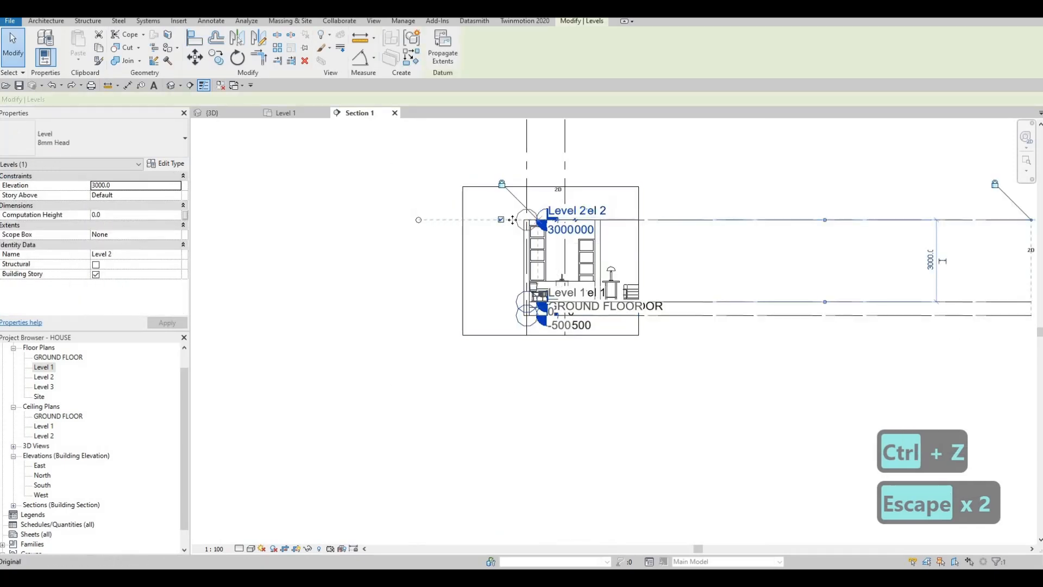
key(Escape)
key(Escape)
key(Escape)
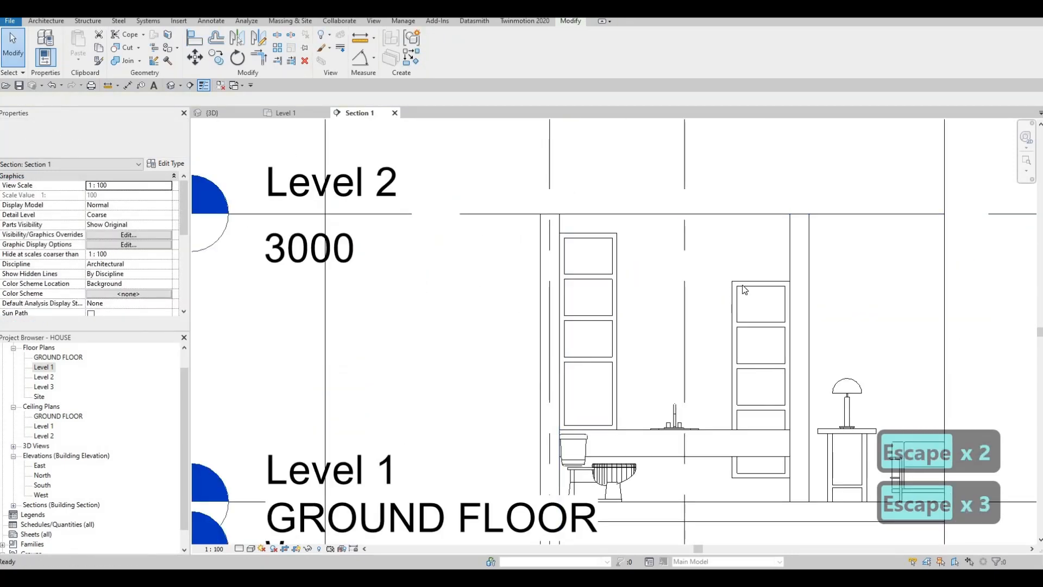
Move the shelving unit nearer the living area straight up by about 480 mm.
click(741, 283)
key(m)
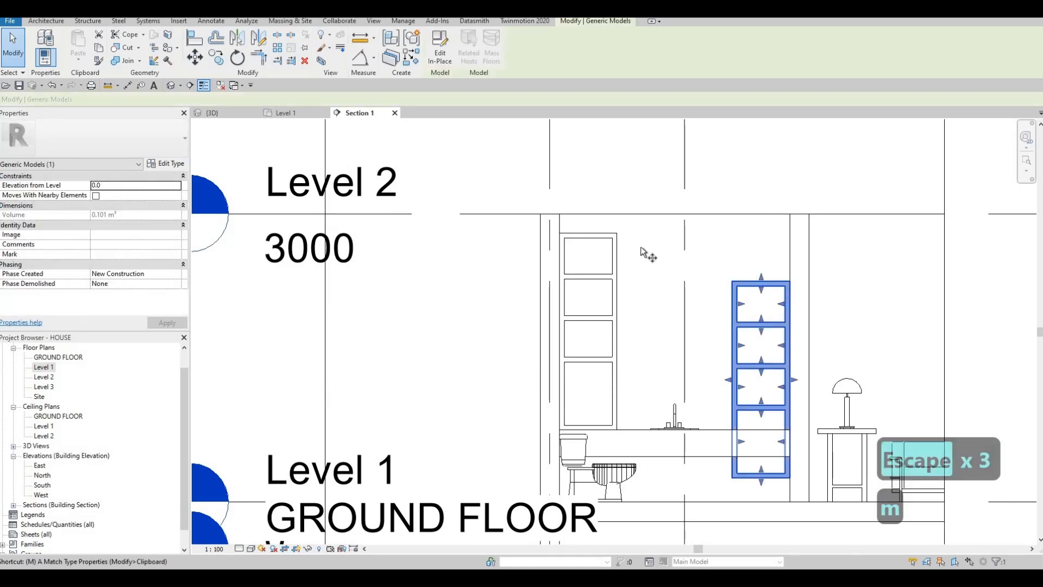
key(v)
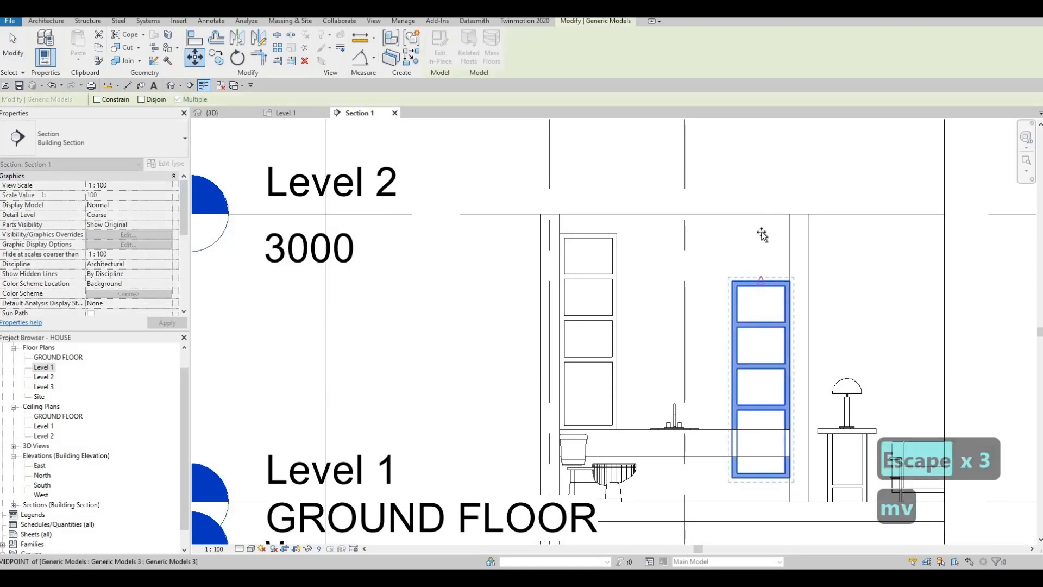
click(763, 236)
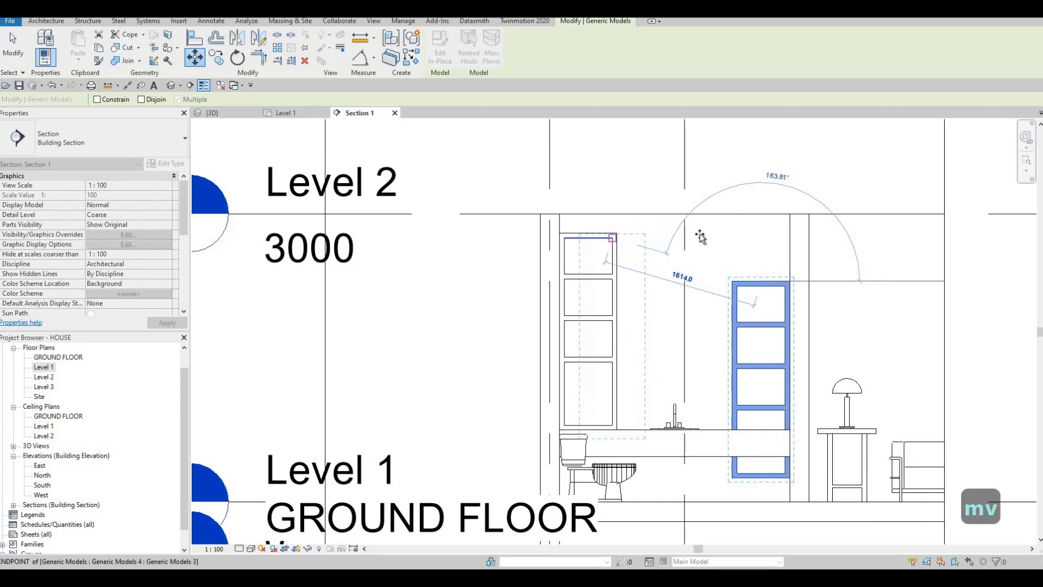
click(763, 234)
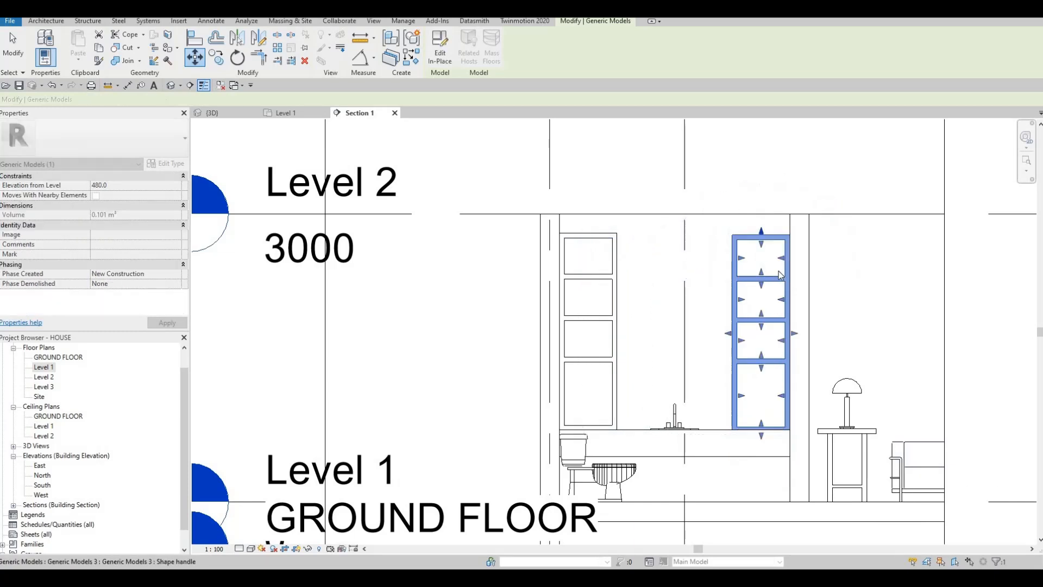
key(Escape)
key(Escape)
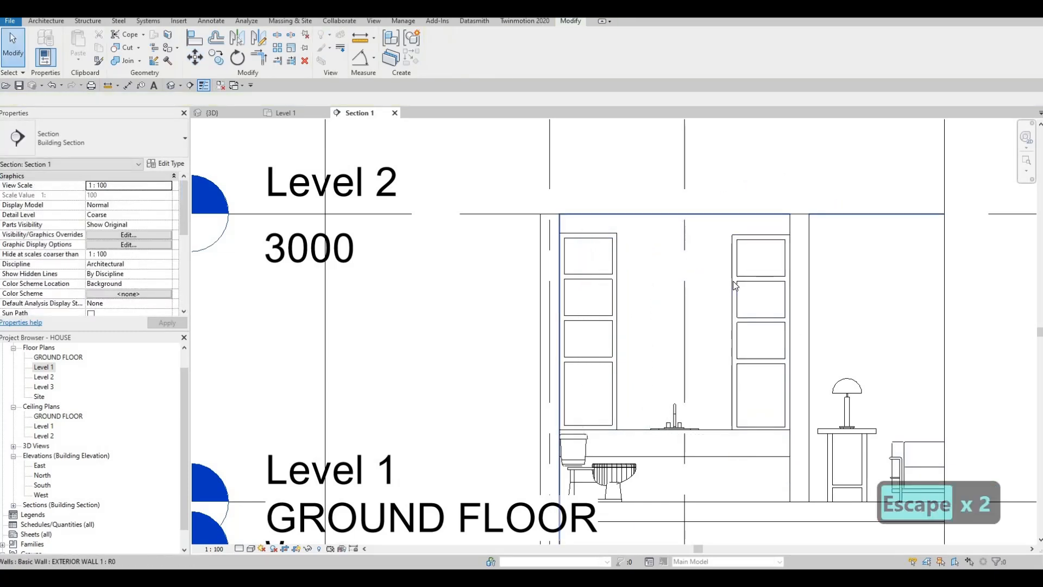
Raise the same shelving unit further, to an elevation of about 620 mm from the level.
click(735, 286)
key(m)
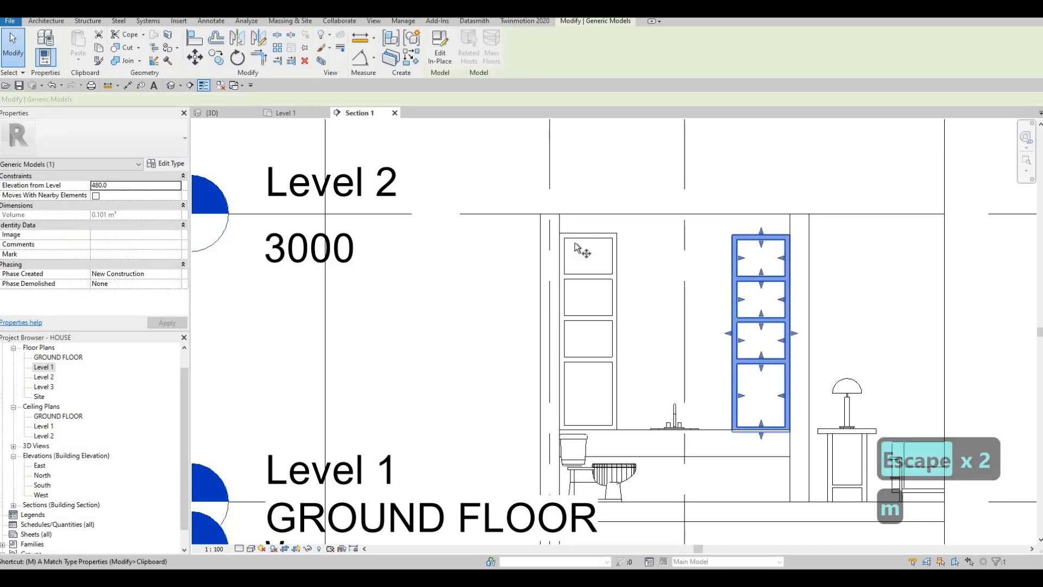
key(v)
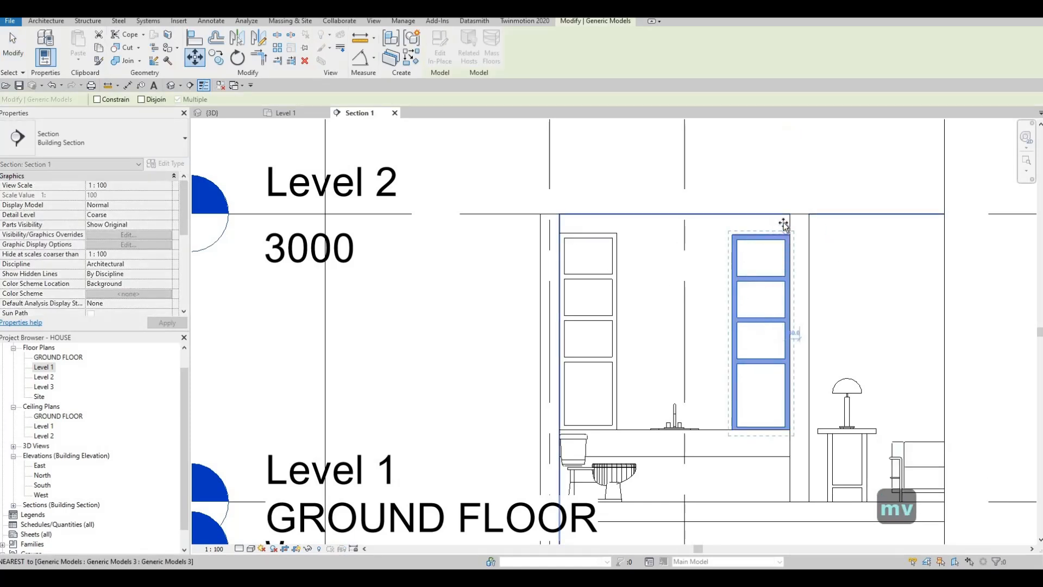
click(783, 233)
click(783, 222)
key(Escape)
key(Escape)
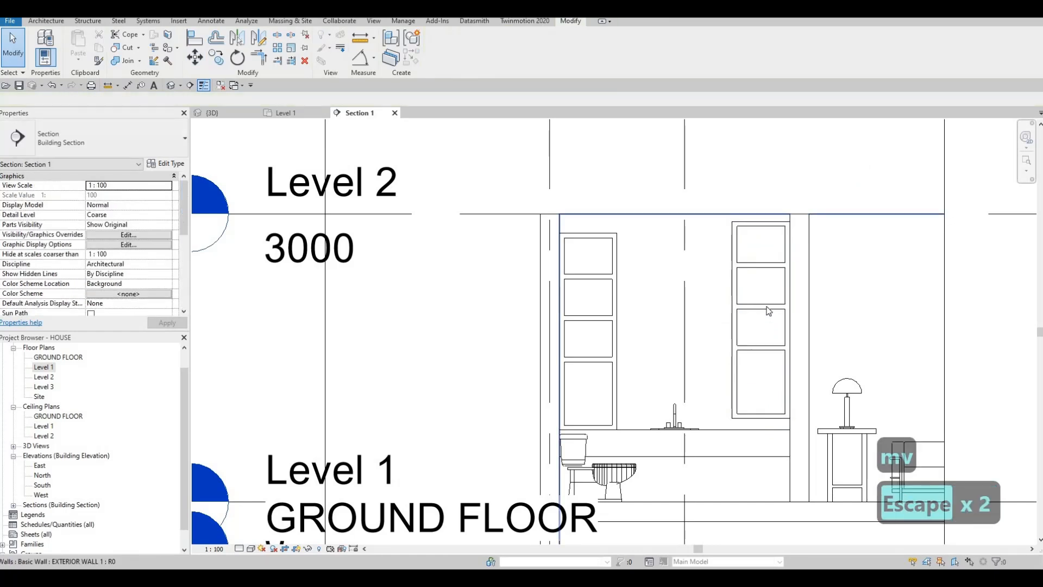
Move the raised shelving unit down onto the countertop, level with the opposite unit.
click(768, 320)
key(m)
key(v)
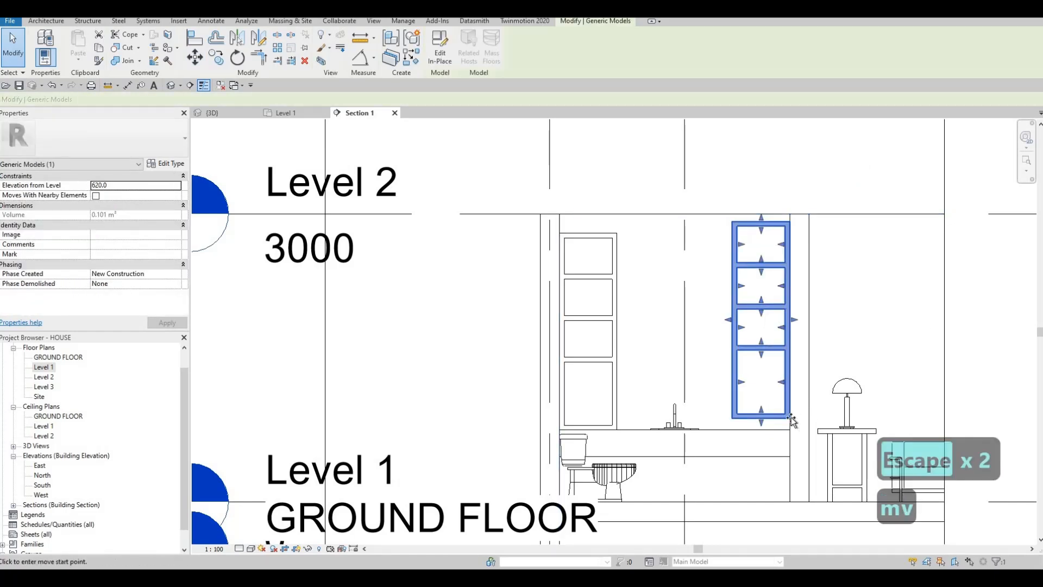
click(791, 419)
key(Escape)
key(Escape)
key(Escape)
key(Escape)
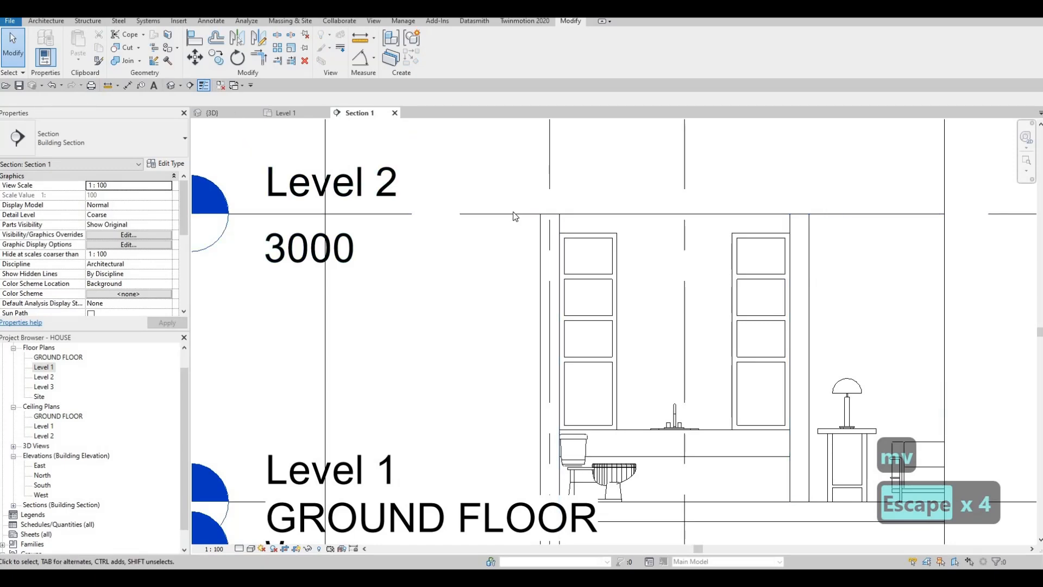
Create a new in-place Generic Models component in the bathroom section view, keeping the suggested name.
click(238, 115)
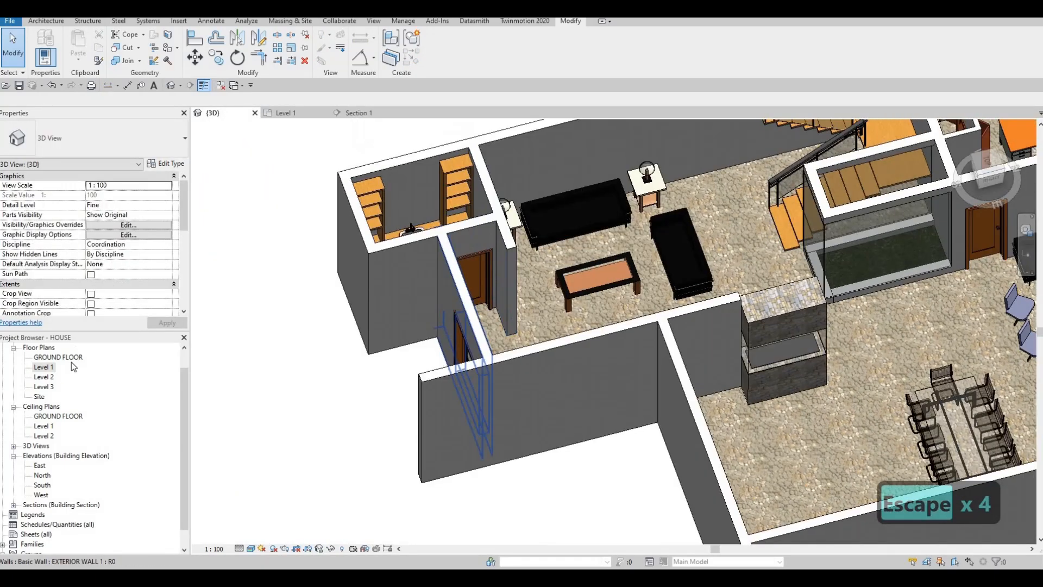
click(358, 113)
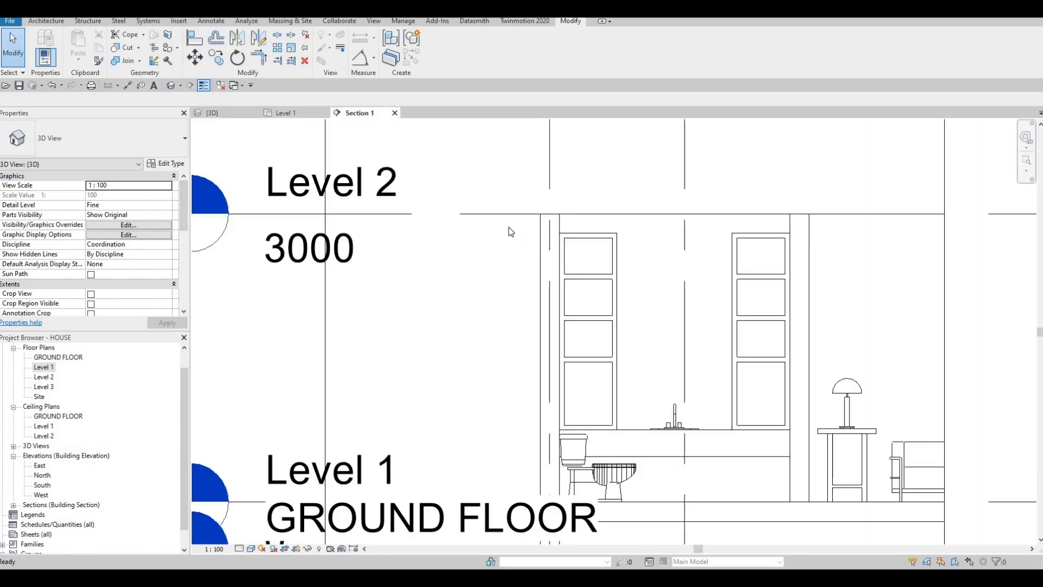
key(Escape)
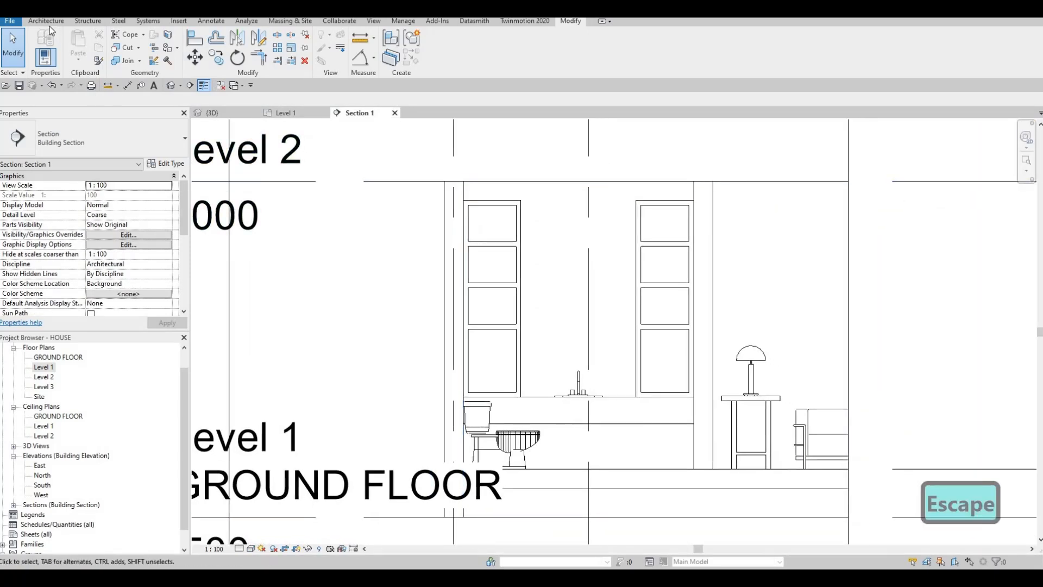
click(48, 22)
click(126, 56)
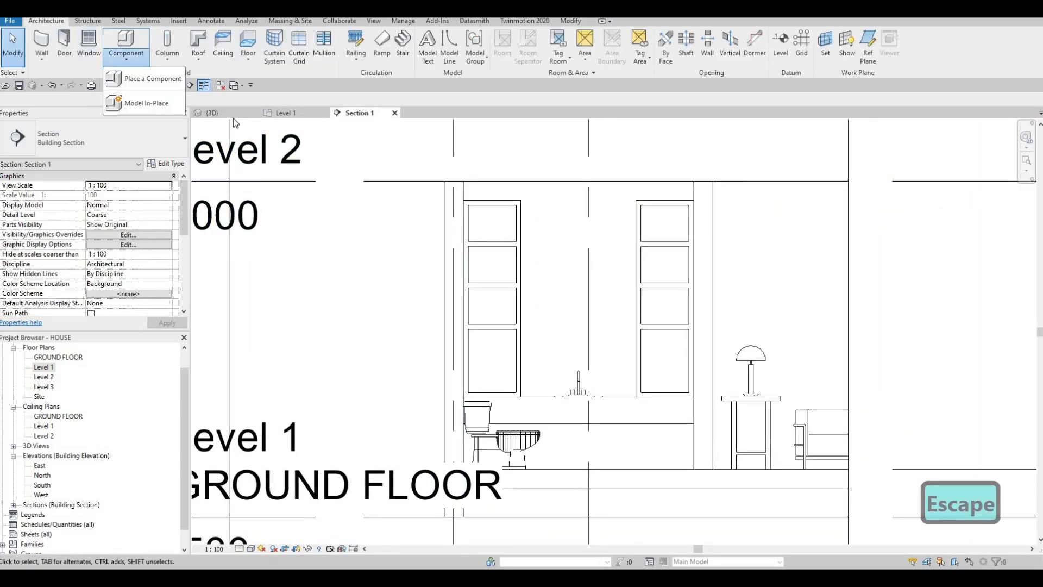
scroll(613, 237, down, 1)
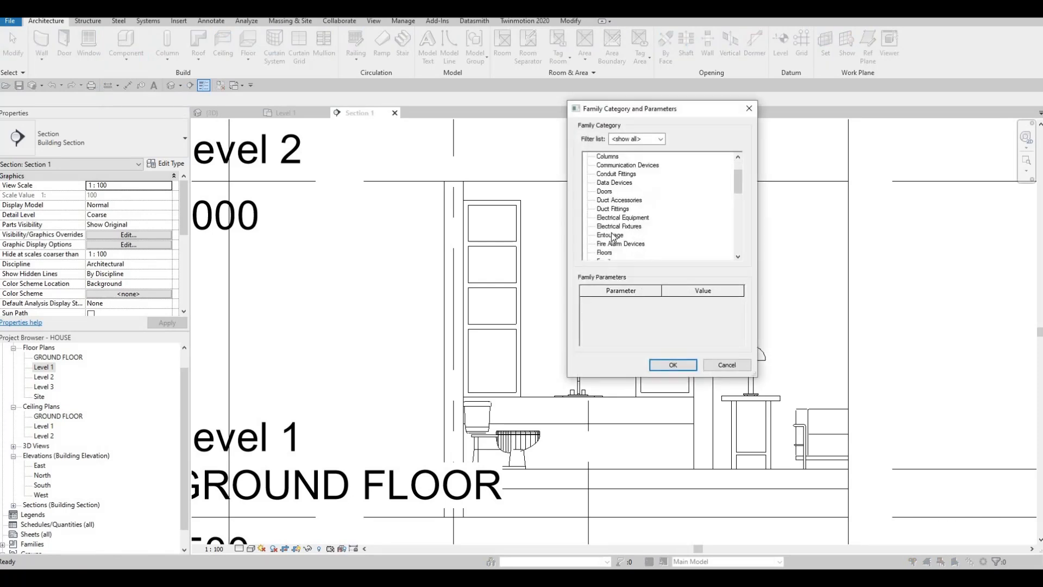
click(665, 362)
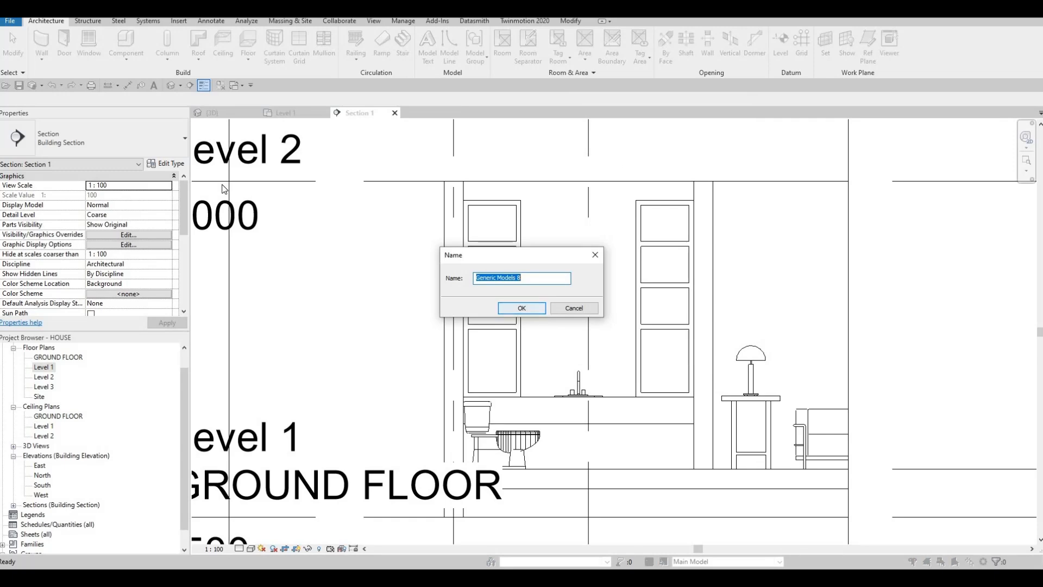
key(Return)
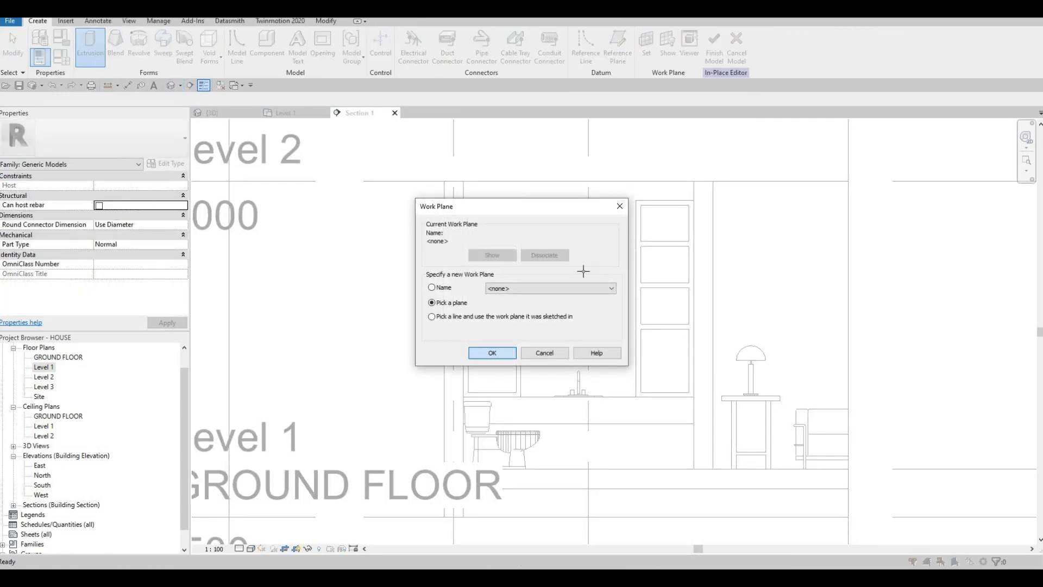
Start an extrusion on the exterior wall's plane behind the sink and assign it the Mirror material from the library.
key(Return)
click(282, 141)
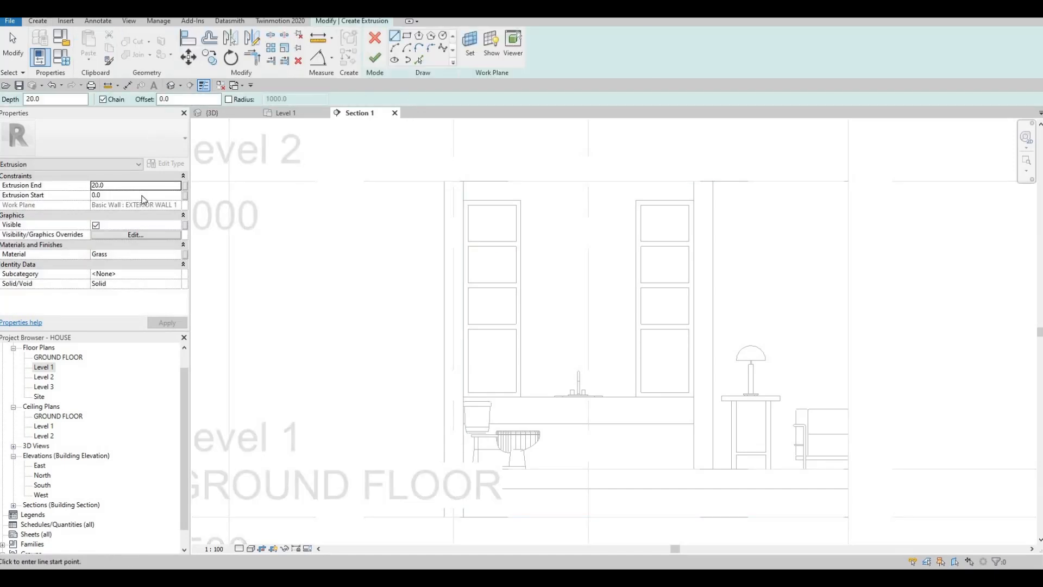
click(178, 256)
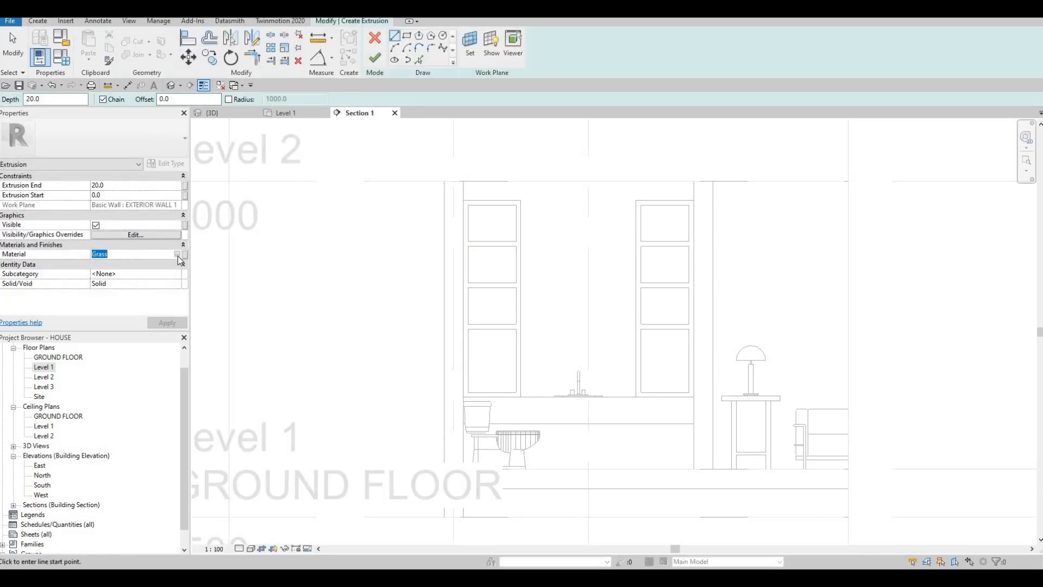
click(177, 255)
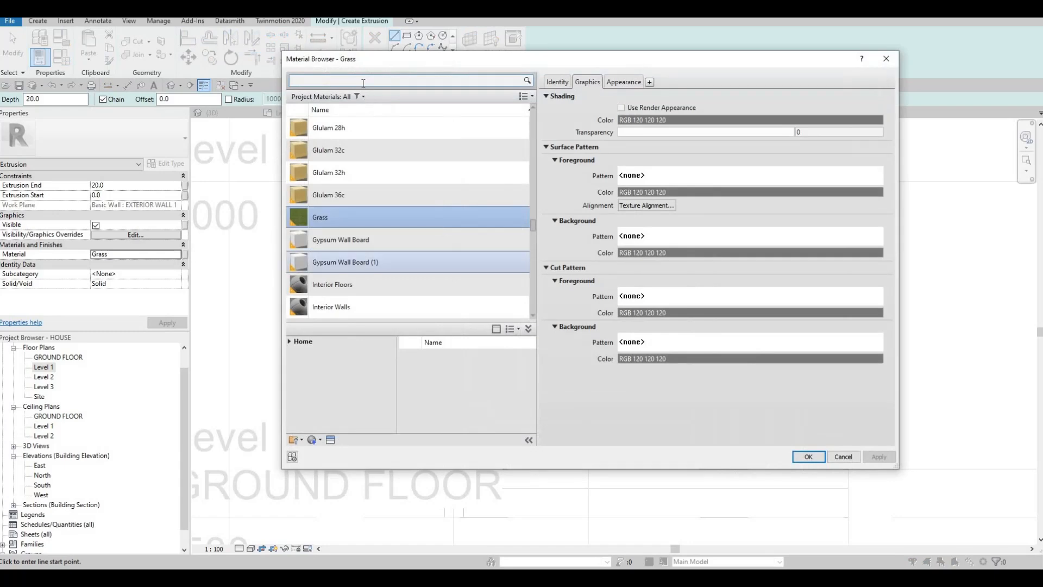
click(362, 82)
text(GLASS)
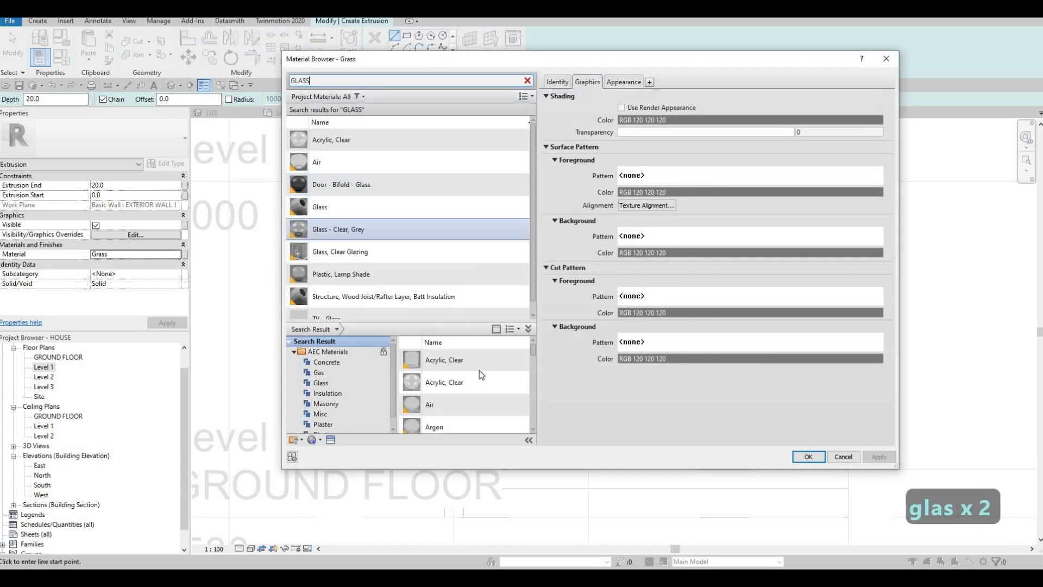
scroll(484, 373, down, 5)
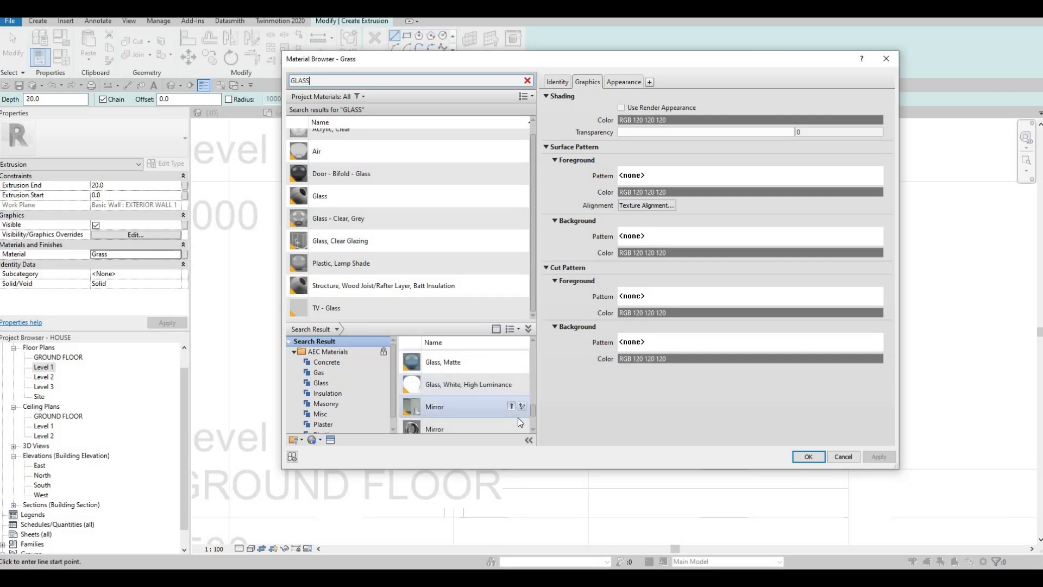
scroll(514, 409, down, 1)
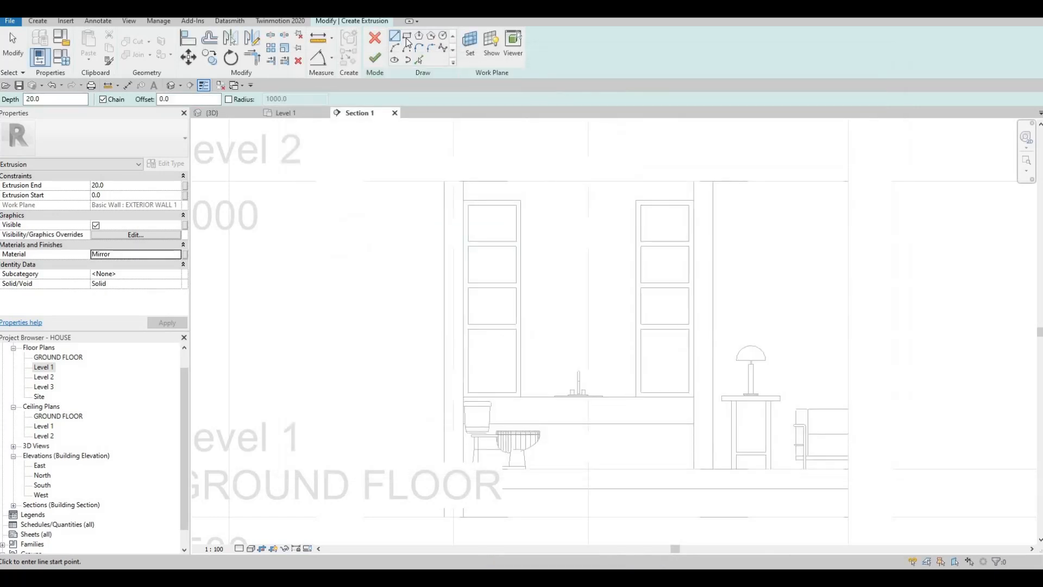
Sketch a rectangle 1200 mm wide and about 1756 mm high above the counter, between the two shelving units.
click(406, 38)
click(521, 396)
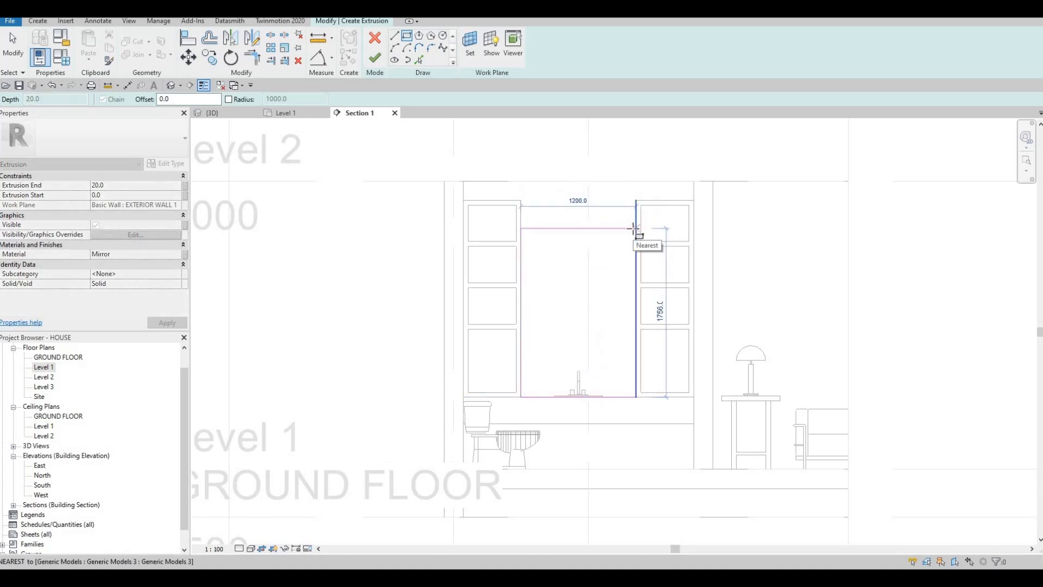
click(594, 238)
key(Escape)
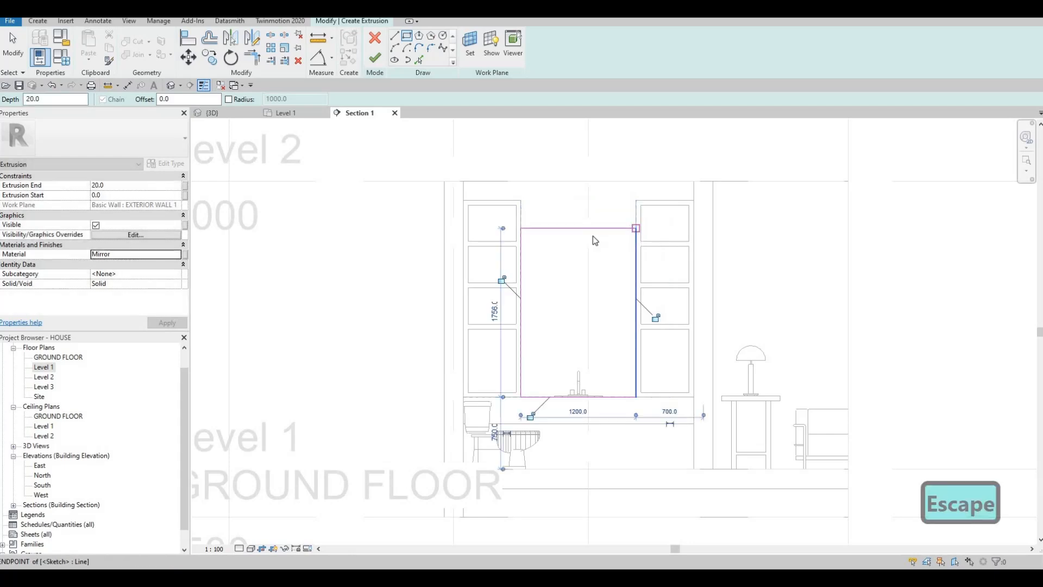
key(Escape)
key(Escape)
Lower the mirror sketch's top edge to about 1570 mm above the counter and finish the in-place mirror component.
drag(582, 235, 582, 253)
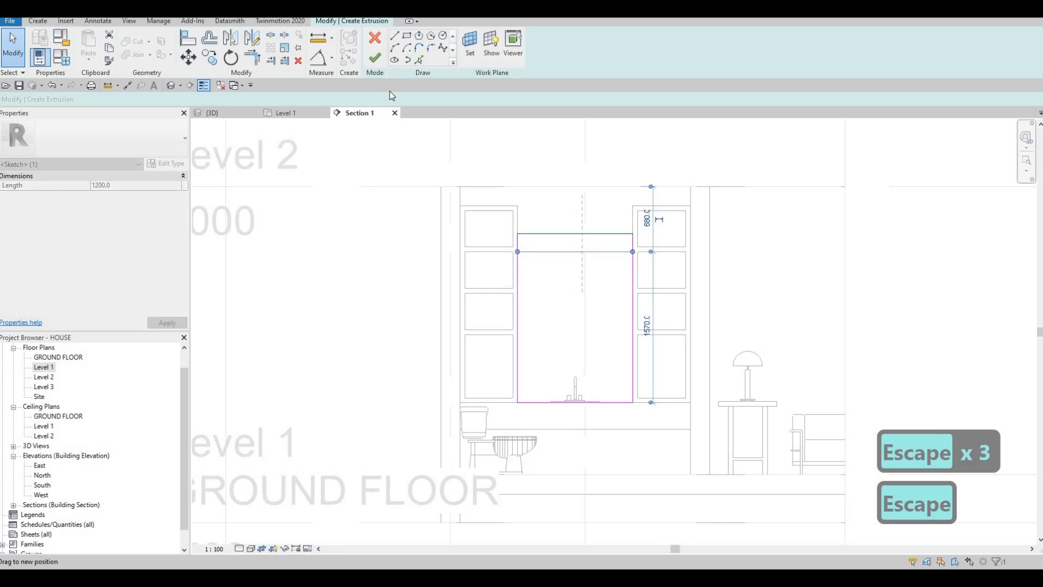
key(Escape)
click(375, 57)
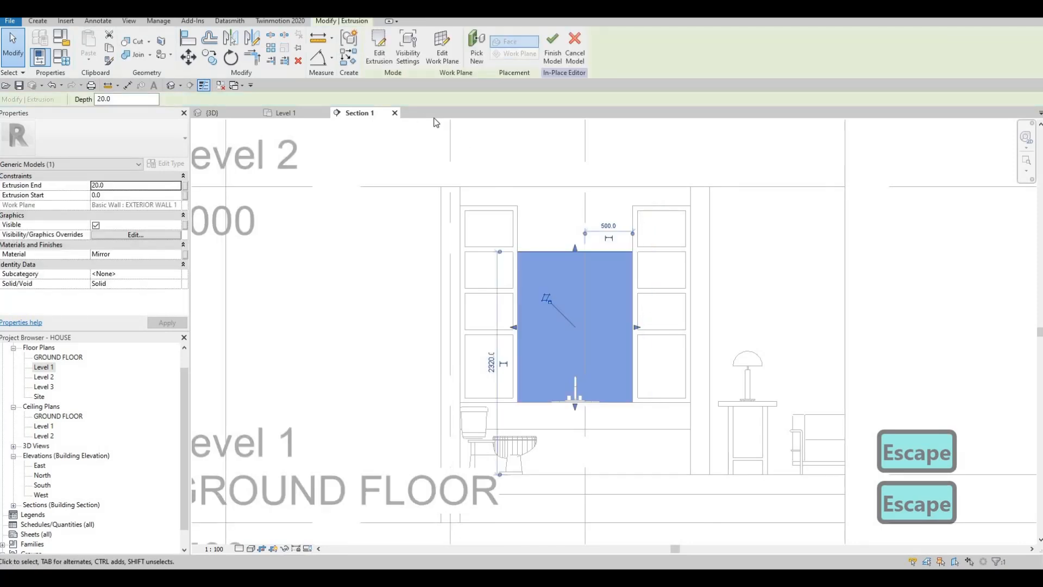
key(Escape)
scroll(564, 227, up, 2)
click(373, 57)
key(Escape)
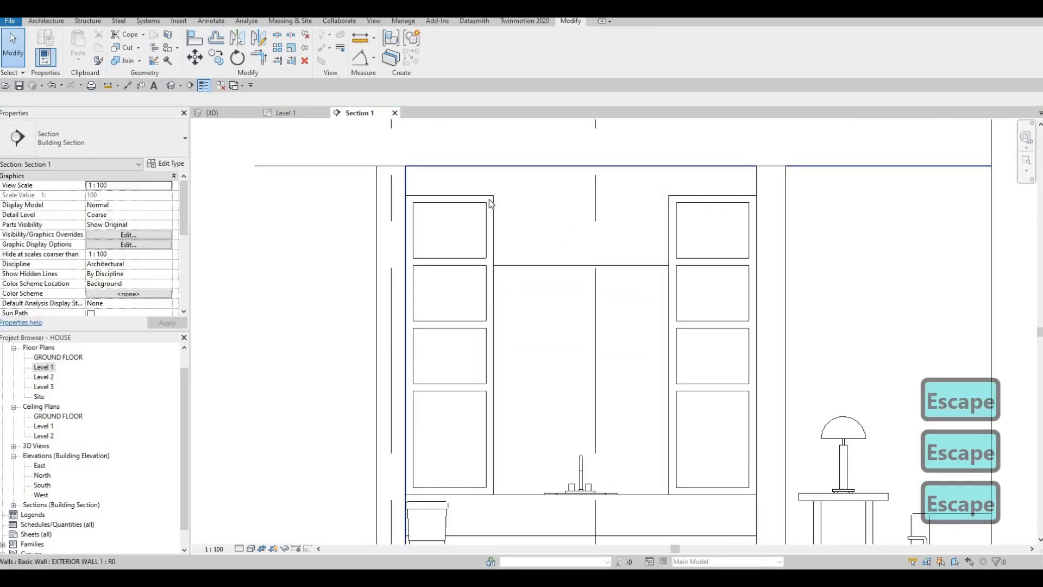
Edit the extrusion of the shelving unit above the toilet and add a 1200 by 480 mm rectangle spanning above the mirror.
click(450, 196)
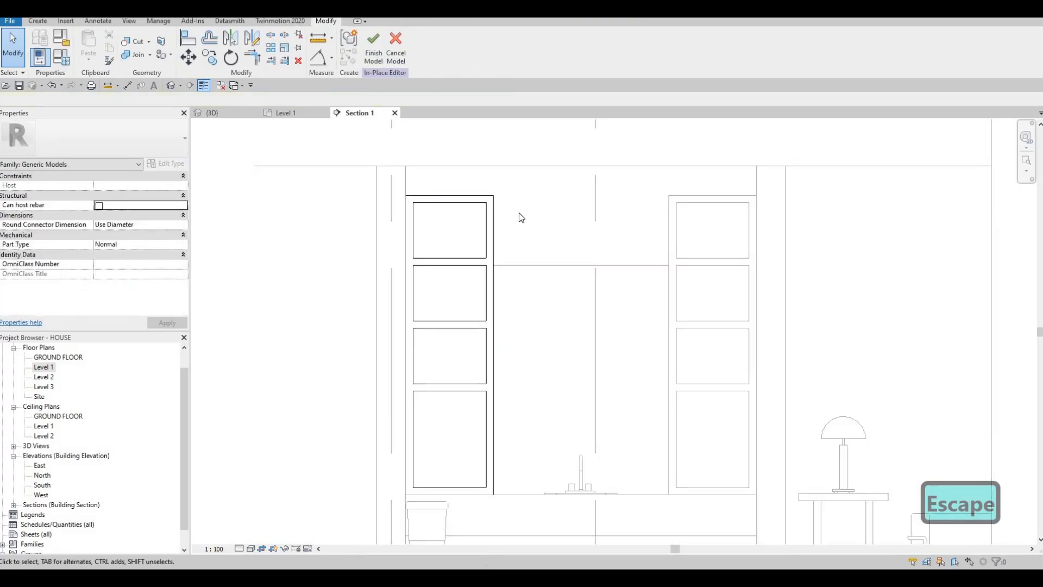
click(492, 228)
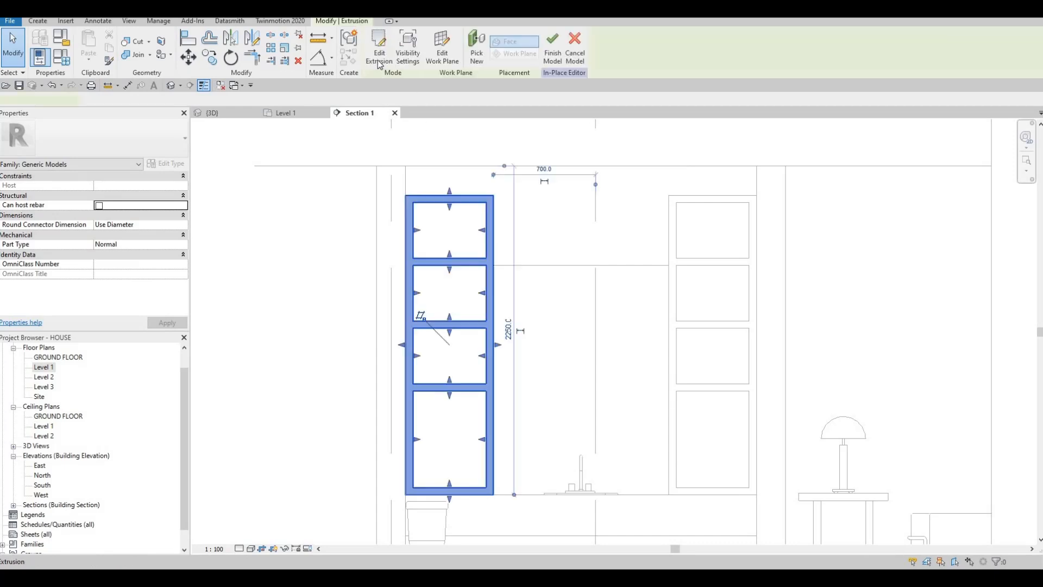
click(379, 48)
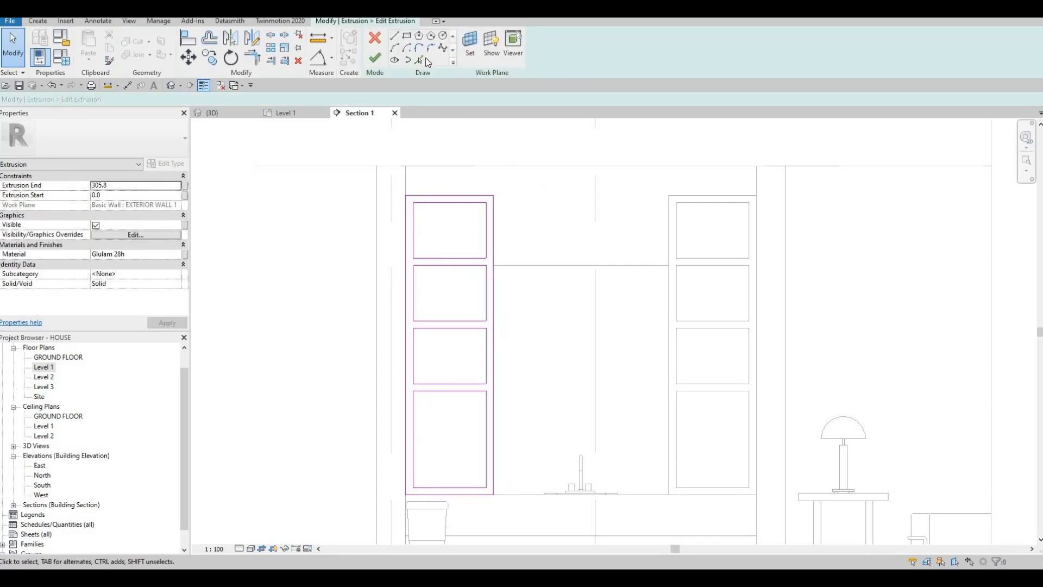
click(668, 265)
key(Escape)
key(Escape)
key(Escape)
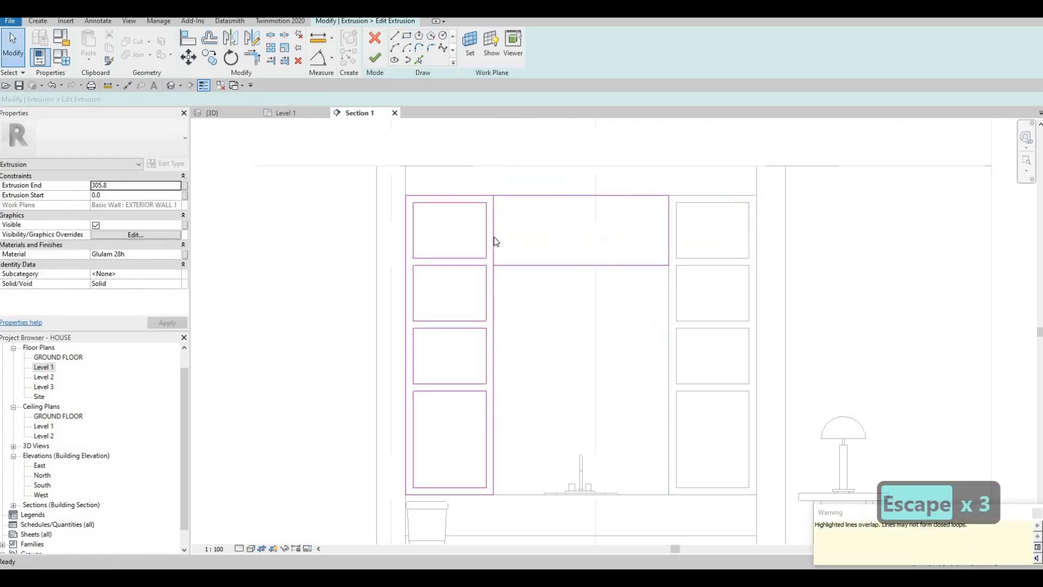
Delete the overlapping line between the shelving unit and the new rectangle, trim the outline into one loop and finish the sketch.
click(494, 237)
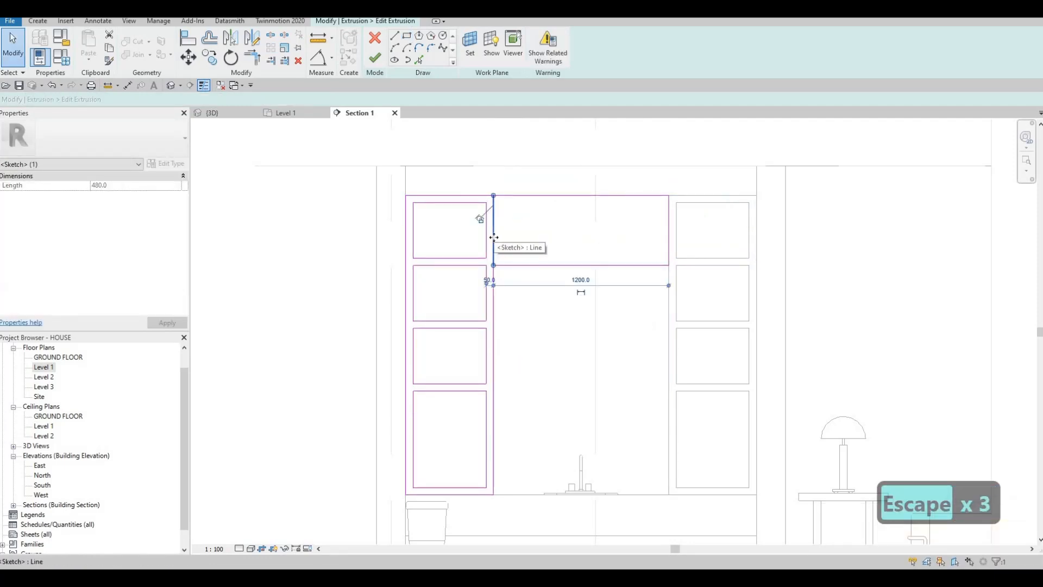
key(Delete)
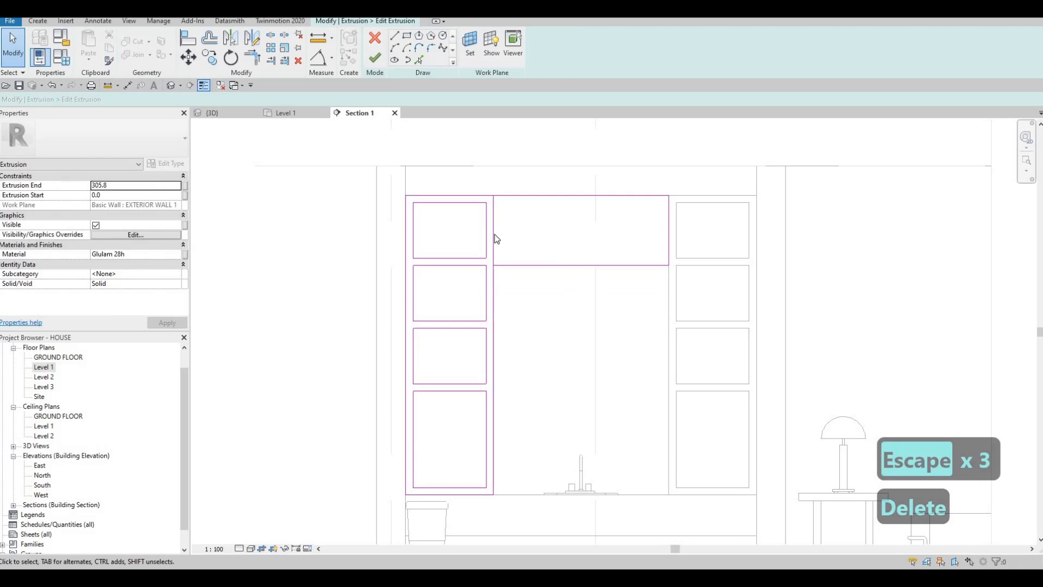
key(t)
key(r)
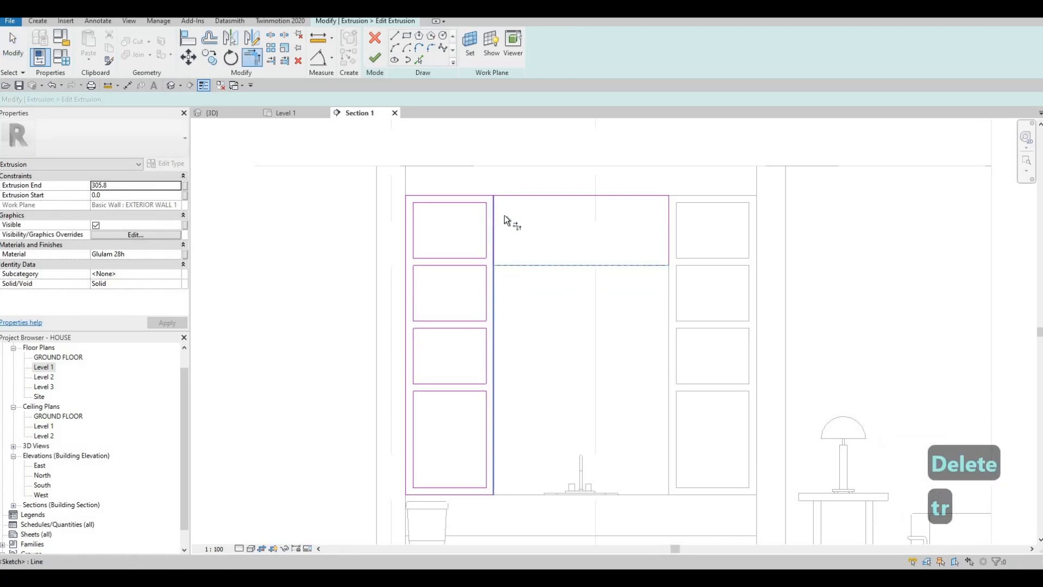
key(Escape)
click(380, 56)
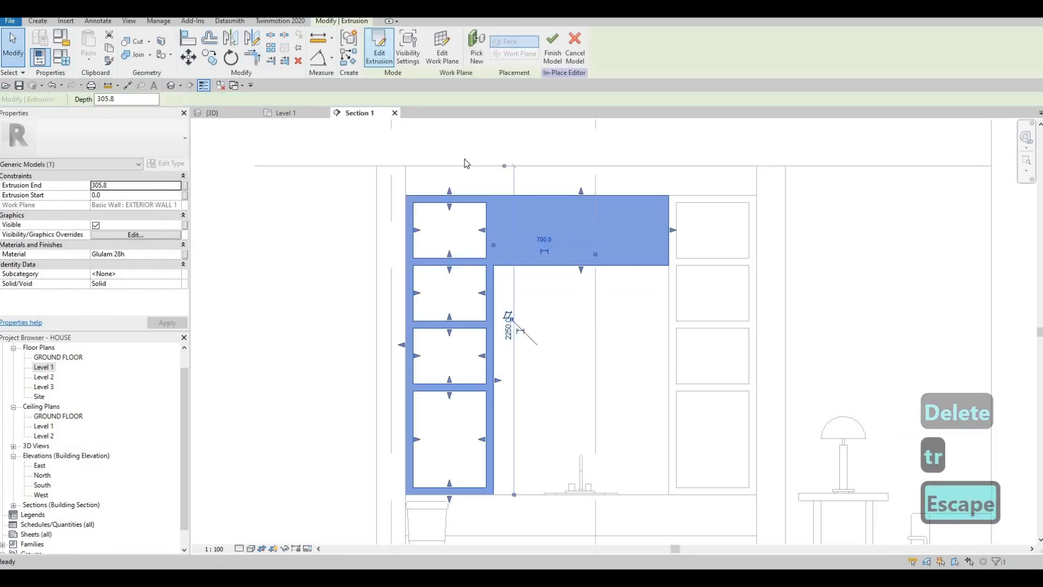
key(Escape)
Reopen the shelving extrusion's sketch and copy the upper compartment outline into the new section above the mirror.
click(517, 194)
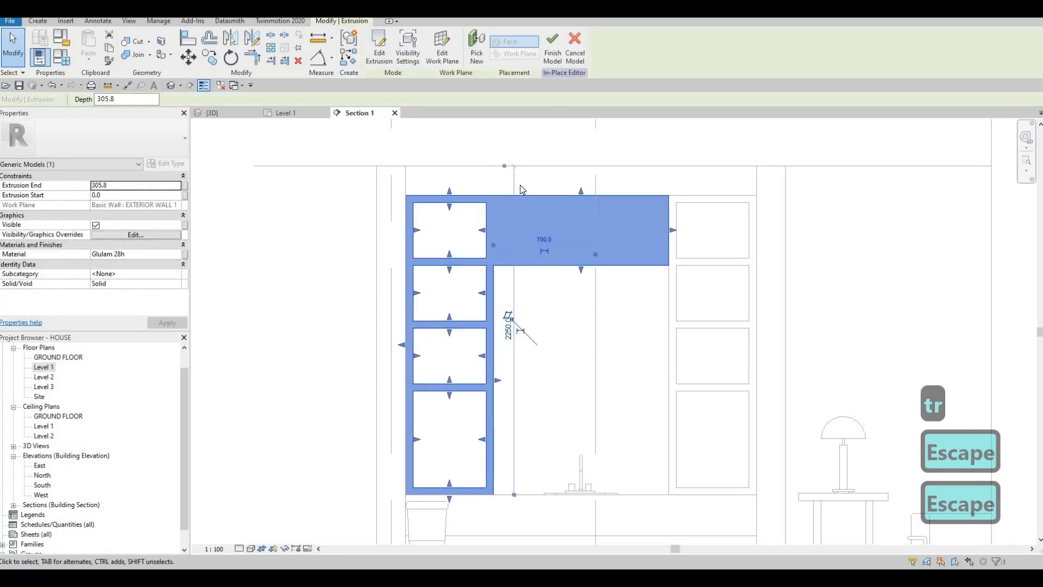
click(382, 54)
key(Tab)
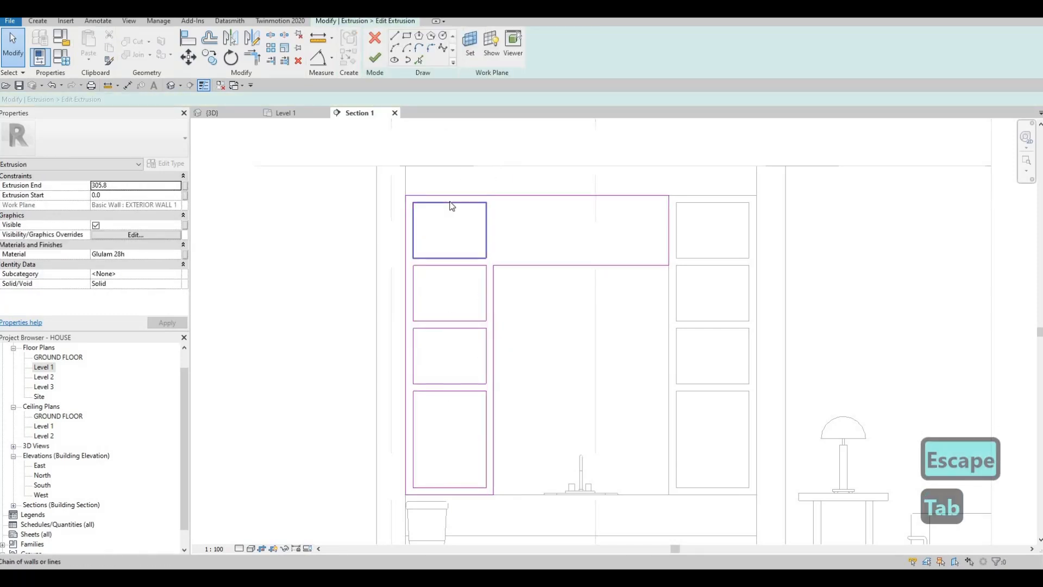
click(459, 201)
key(c)
key(o)
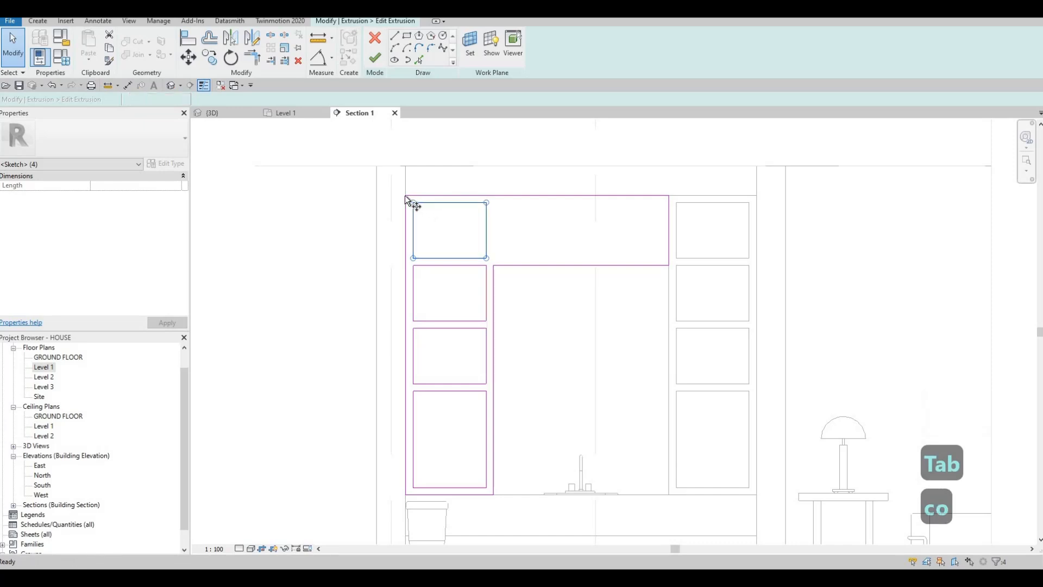
click(493, 195)
key(Escape)
key(Escape)
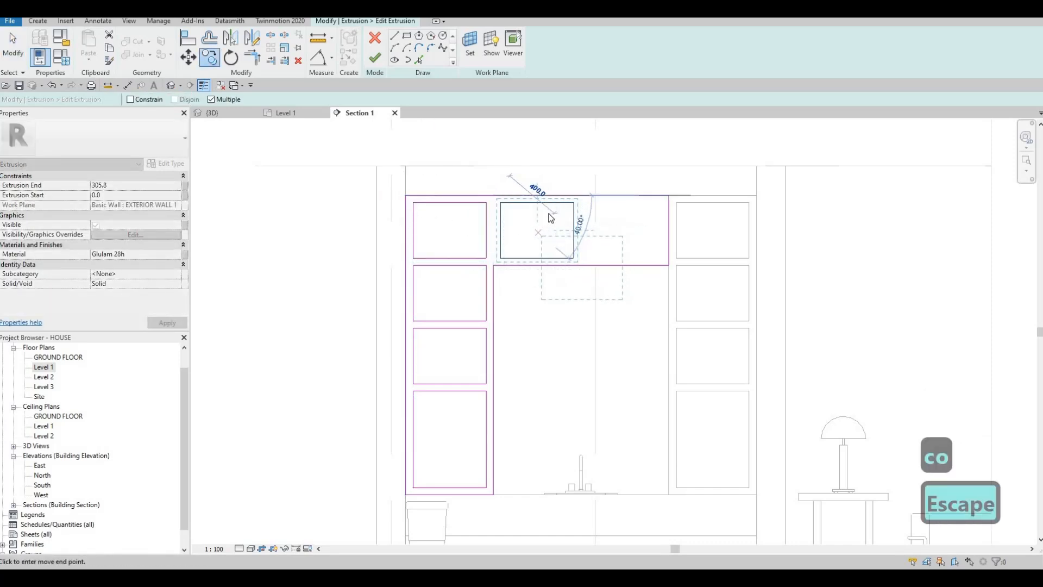
Delete the 600 mm top segment over the original unit and extend the remaining top line to meet the outer side.
scroll(514, 184, up, 2)
click(500, 186)
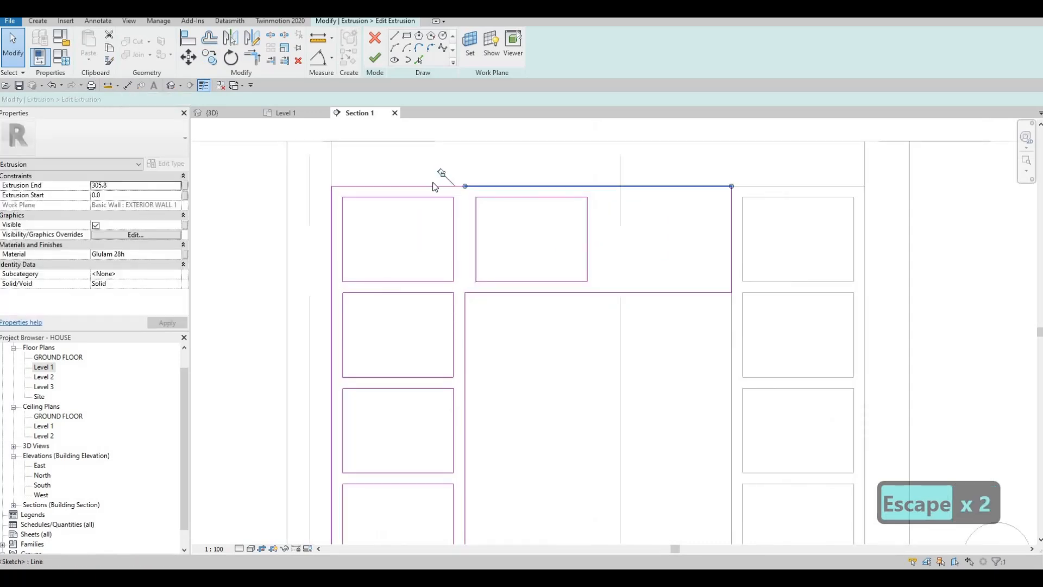
key(Escape)
click(432, 189)
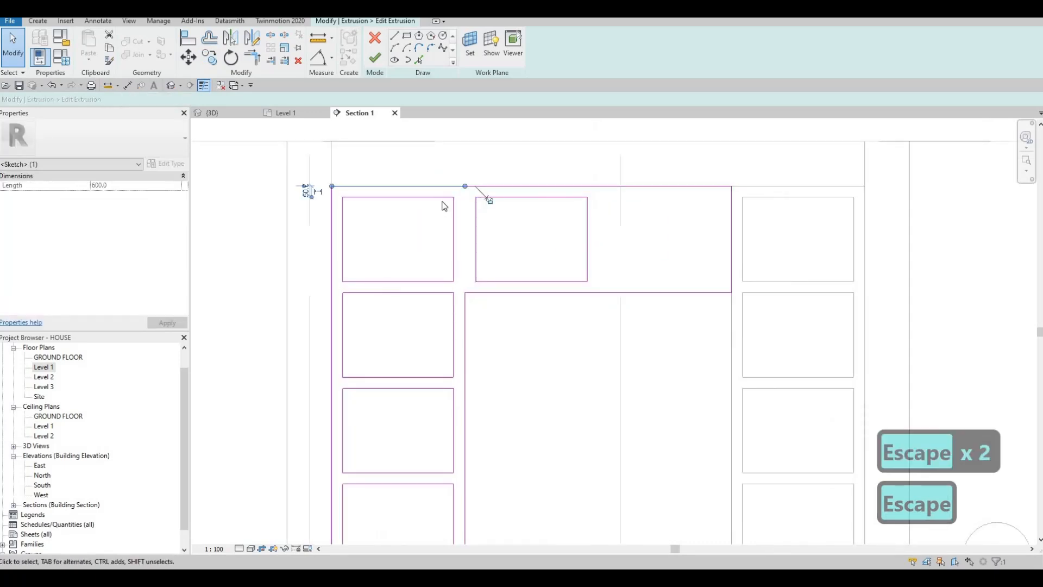
key(BackSpace)
key(Escape)
key(Escape)
key(t)
key(r)
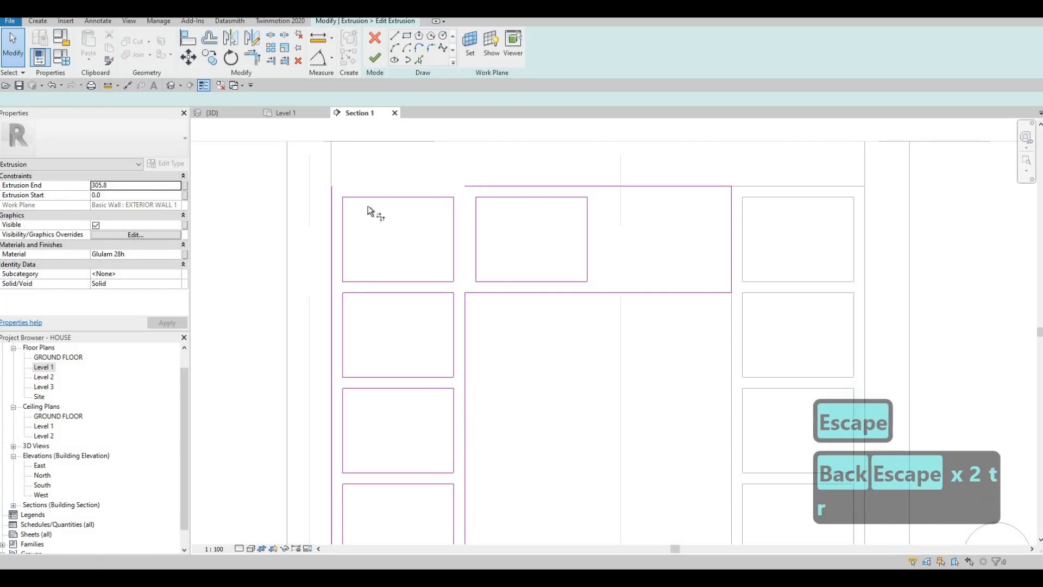
click(331, 209)
click(488, 213)
key(Escape)
key(Escape)
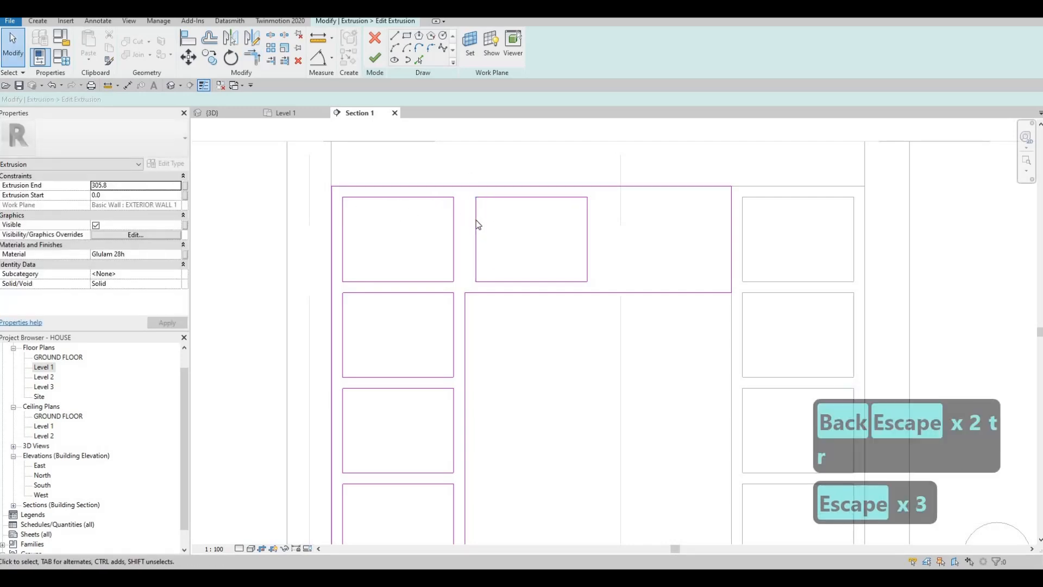
Align the near side of the copied compartment with the shelving unit's inner vertical edge.
key(a)
key(l)
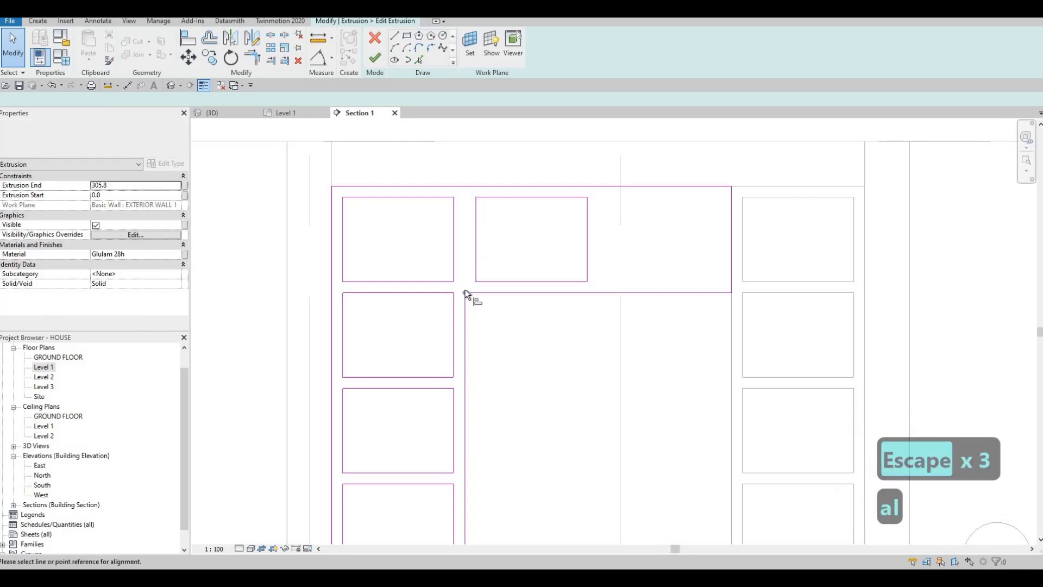
click(466, 305)
click(477, 237)
key(Escape)
key(Escape)
Stretch the copied compartment toward the opposite shelving unit and set its far side 50 mm from the outline's end.
drag(587, 227, 725, 172)
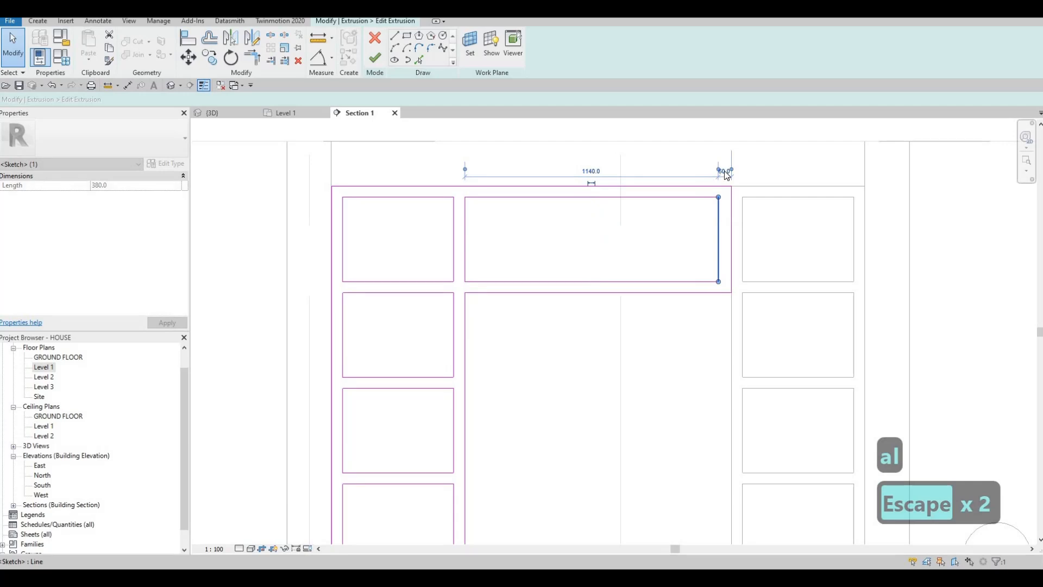
scroll(730, 173, up, 4)
click(721, 179)
text(50)
key(Return)
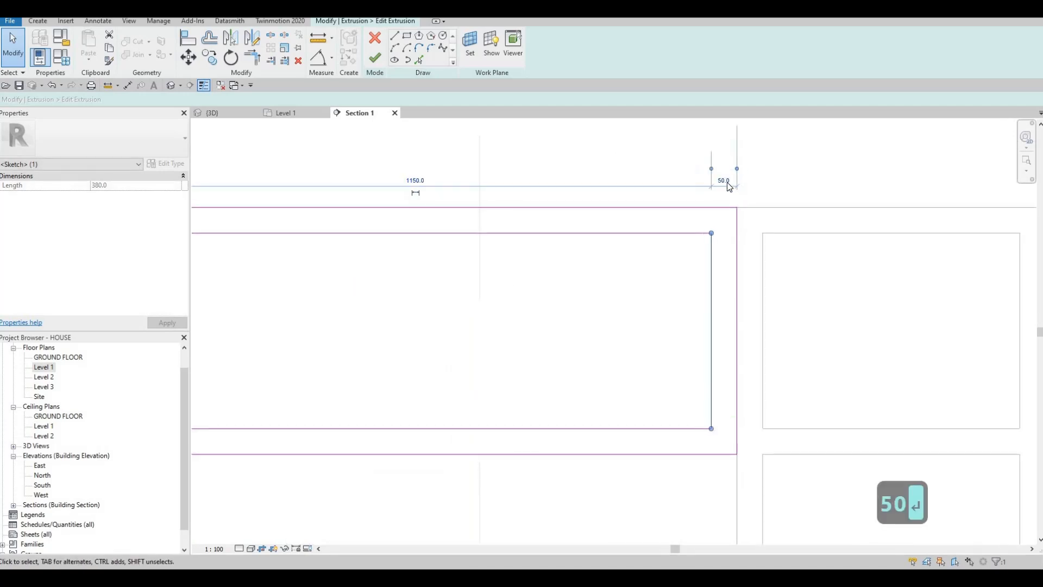
key(Escape)
key(Escape)
Finish the edited shelving component and inspect the bathroom shelving and mirror in the 3D view.
scroll(687, 209, down, 3)
scroll(626, 216, down, 2)
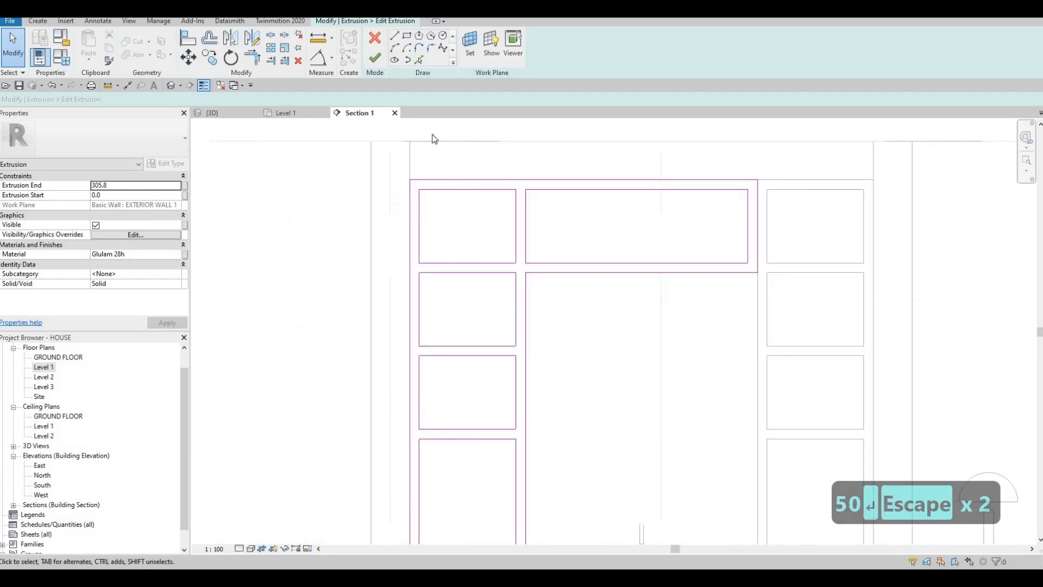
click(375, 57)
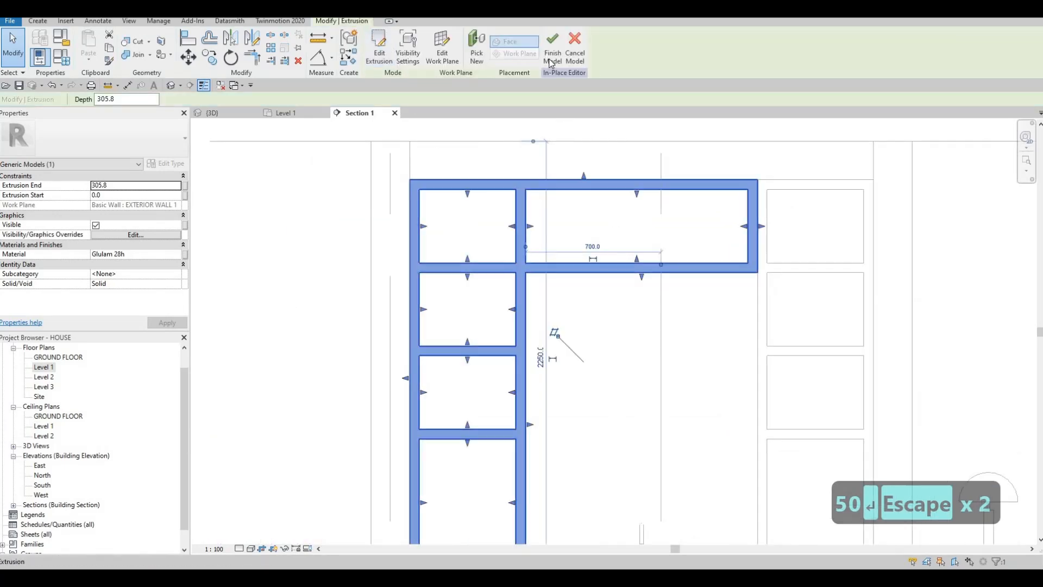
click(232, 120)
click(212, 112)
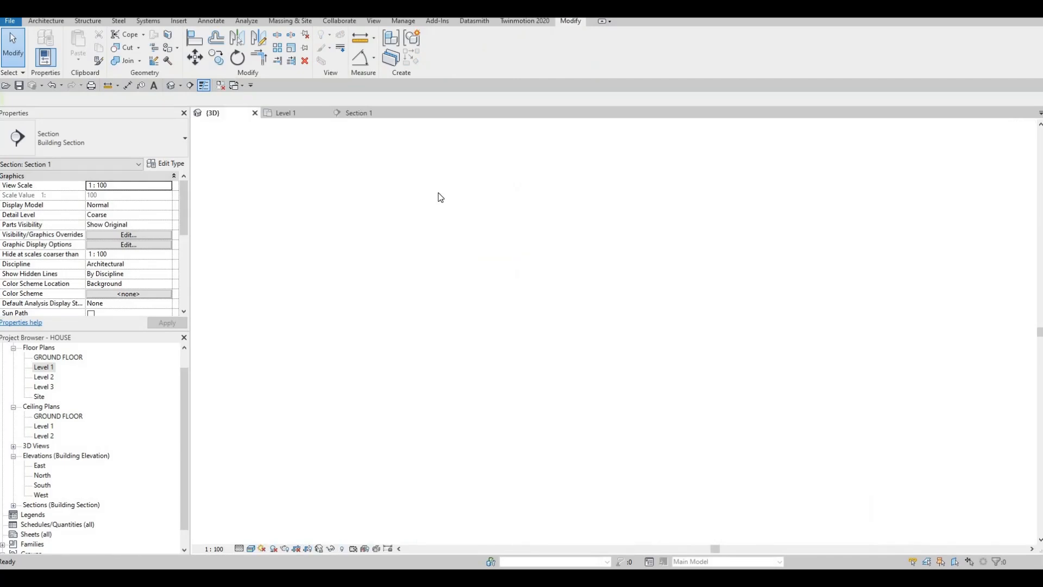
scroll(421, 330, up, 2)
shift+middle_drag(421, 330, 513, 148)
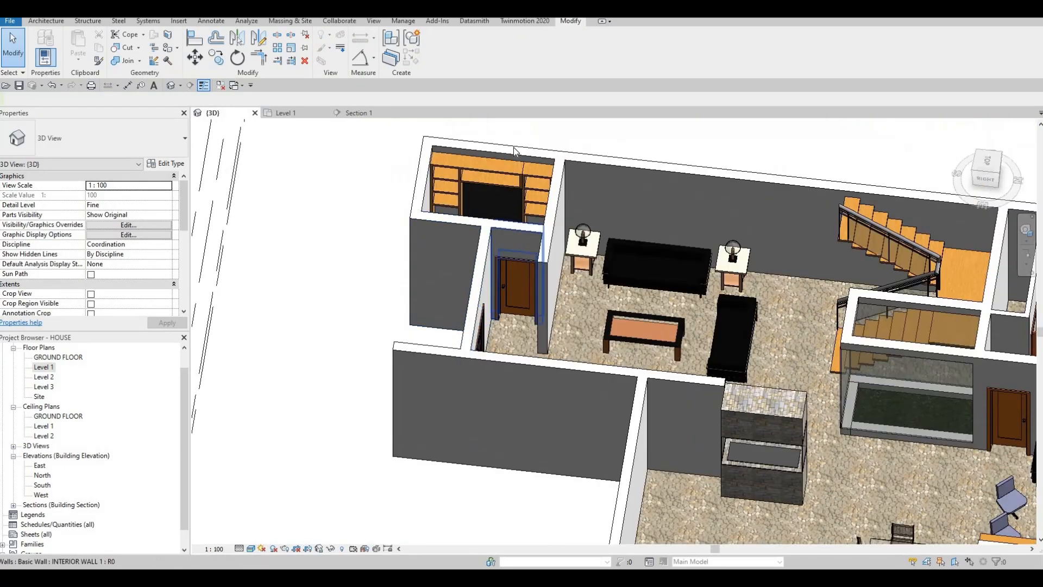
Examine the bathroom mirror, sink and the underside of the extended shelving from several angles.
scroll(513, 148, up, 5)
middle_drag(533, 281, 580, 276)
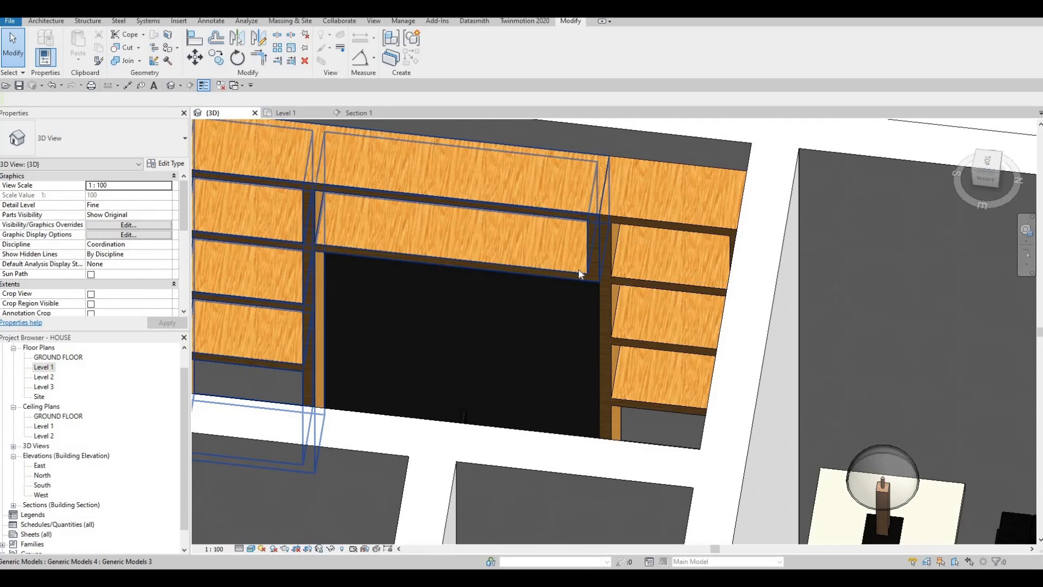
scroll(605, 256, down, 3)
scroll(588, 260, up, 1)
key(Escape)
key(Escape)
scroll(584, 353, down, 2)
shift+middle_drag(582, 353, 497, 92)
middle_drag(761, 337, 497, 139)
scroll(489, 158, down, 2)
middle_drag(469, 411, 499, 271)
scroll(500, 271, up, 5)
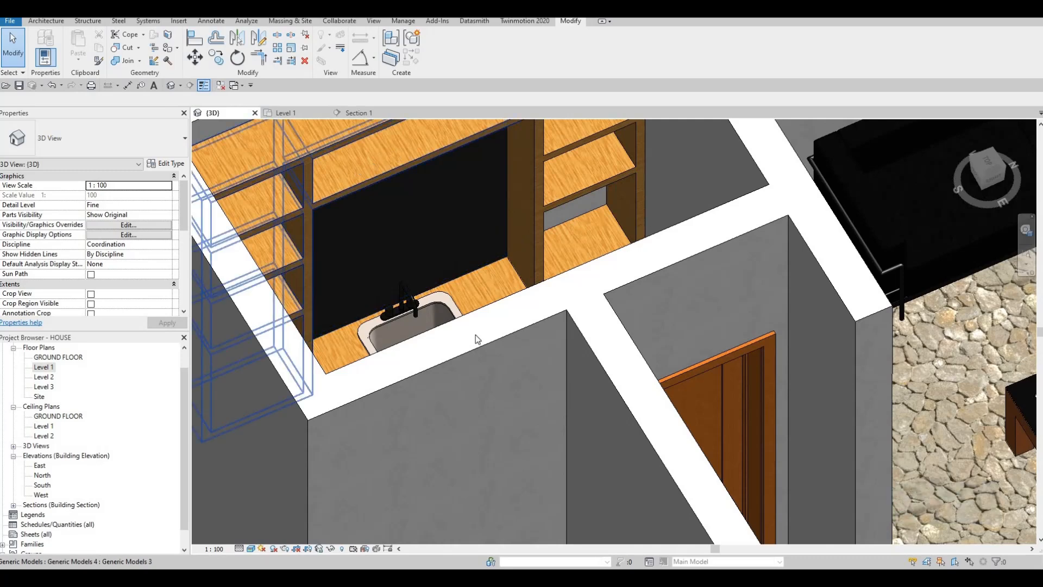
Start a sweep in a new in-place Generic Models component, with the 3D view in Hidden Line style.
click(404, 219)
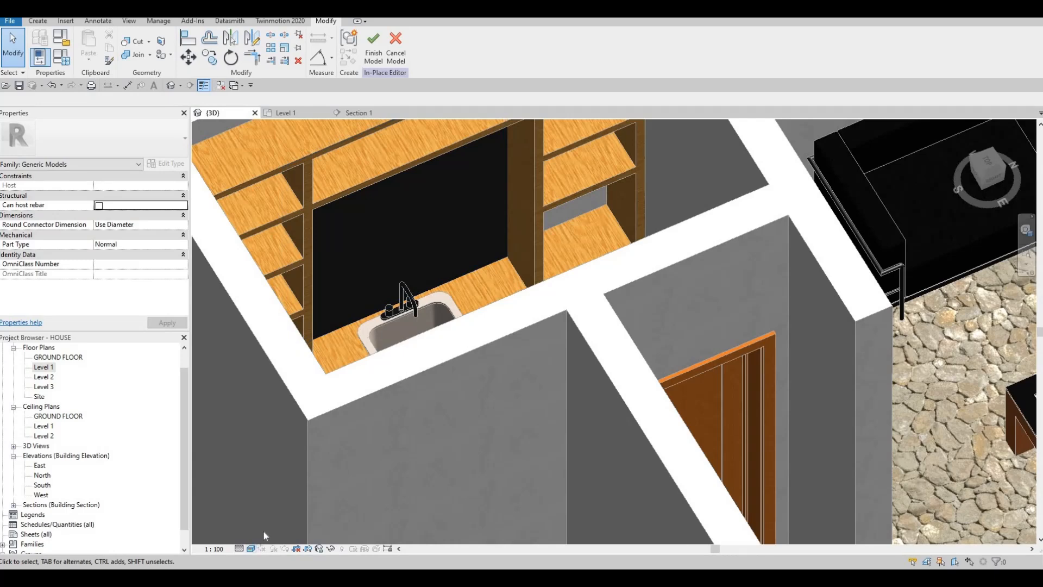
click(251, 548)
click(272, 493)
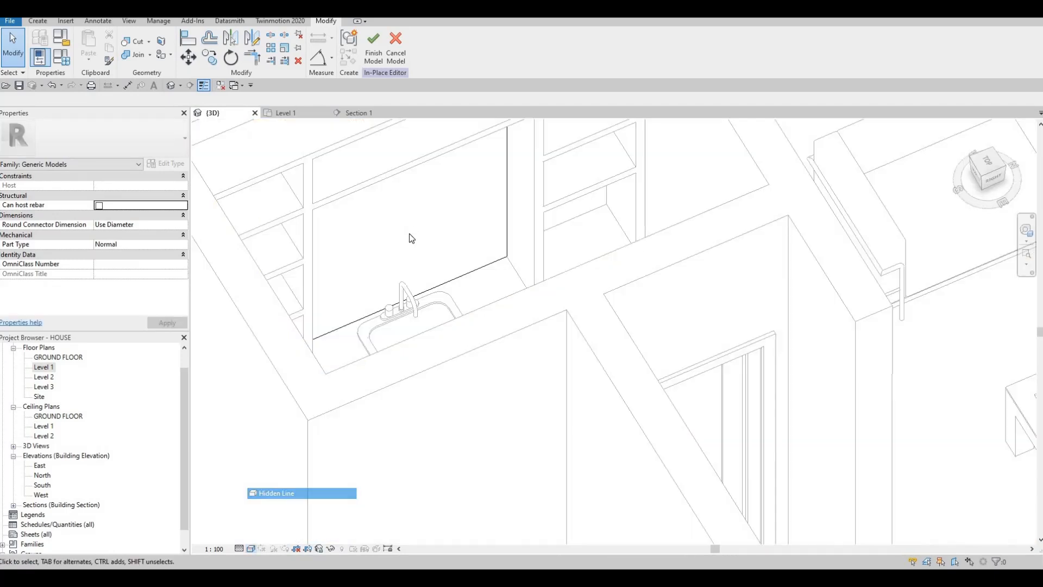
middle_drag(213, 154, 248, 180)
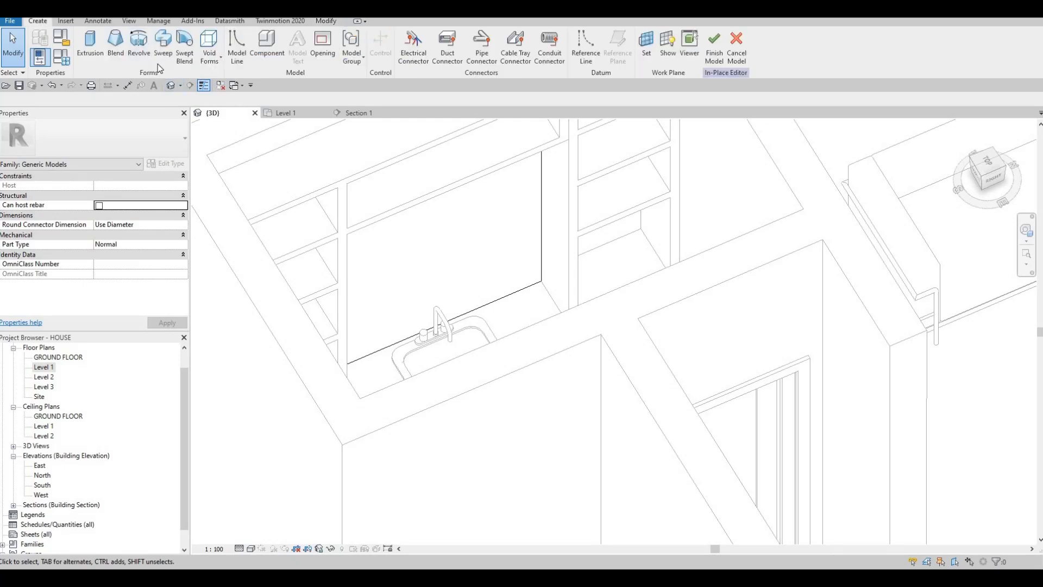
click(163, 49)
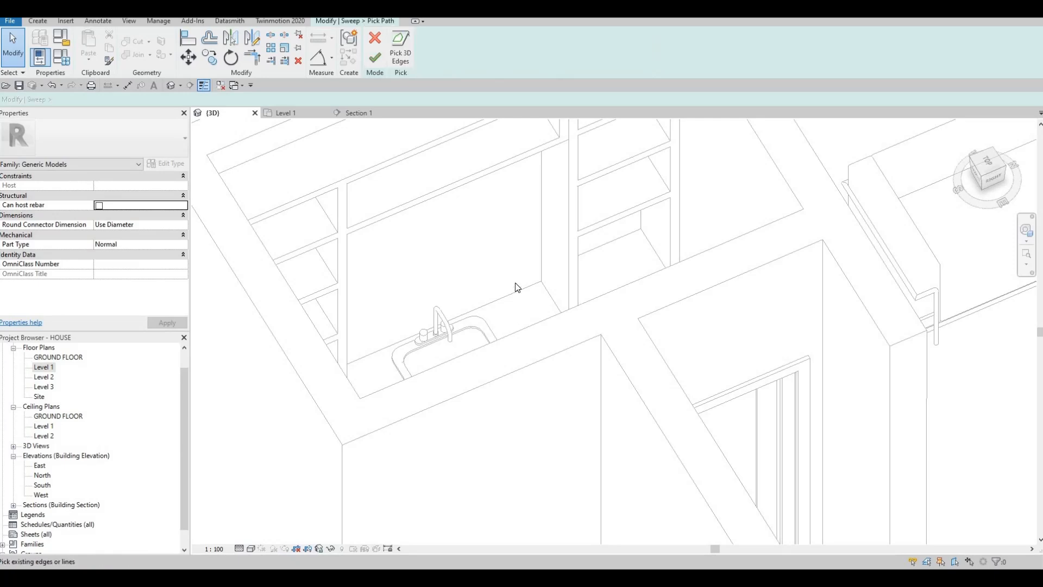
Pick the bathroom mirror's lower edge and both vertical edges as the sweep path.
shift+middle_drag(471, 220, 456, 359)
scroll(453, 341, down, 5)
scroll(456, 360, up, 2)
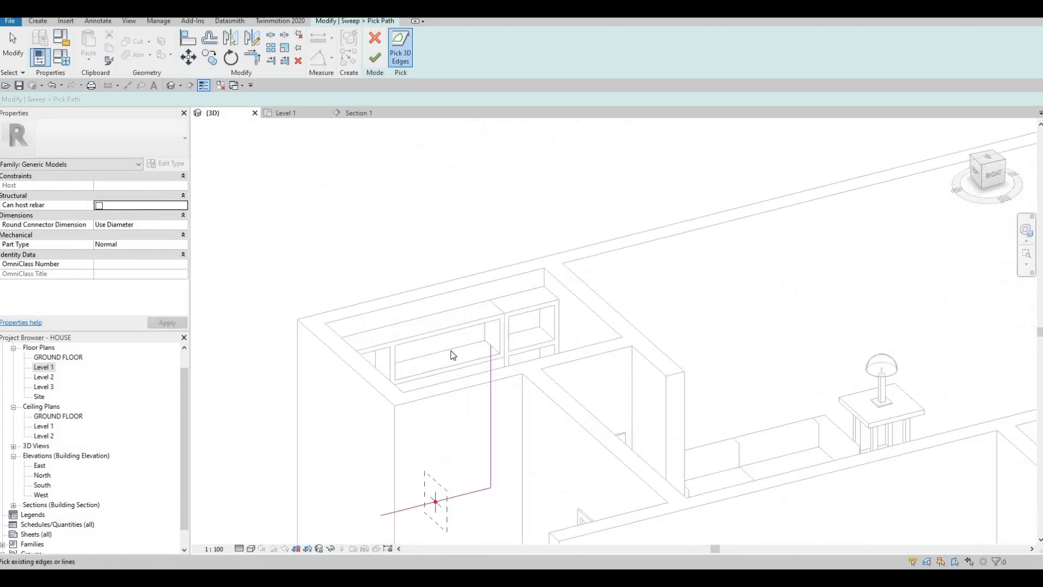
shift+middle_drag(356, 355, 440, 519)
shift+middle_drag(478, 393, 559, 302)
shift+middle_drag(609, 263, 541, 419)
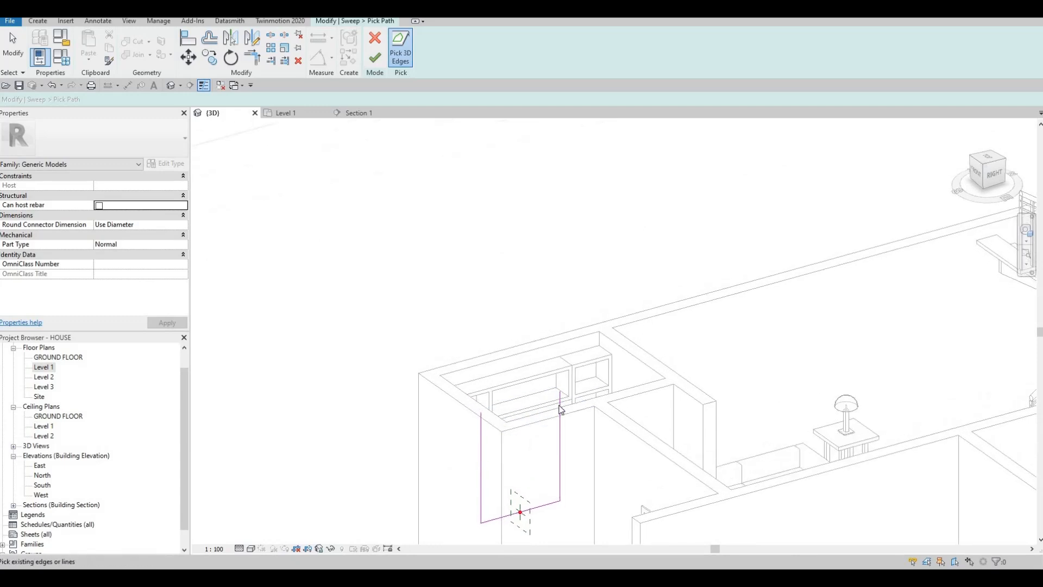
key(Tab)
shift+middle_drag(566, 357, 548, 428)
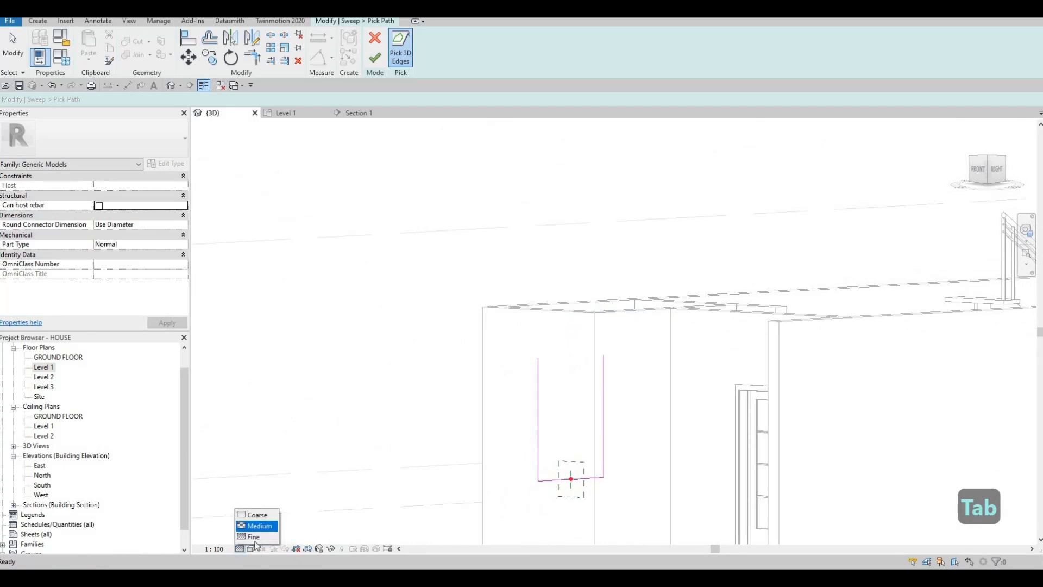
Set the 3D view to Wireframe and complete the sweep path with the mirror's upper edge.
click(251, 548)
click(274, 482)
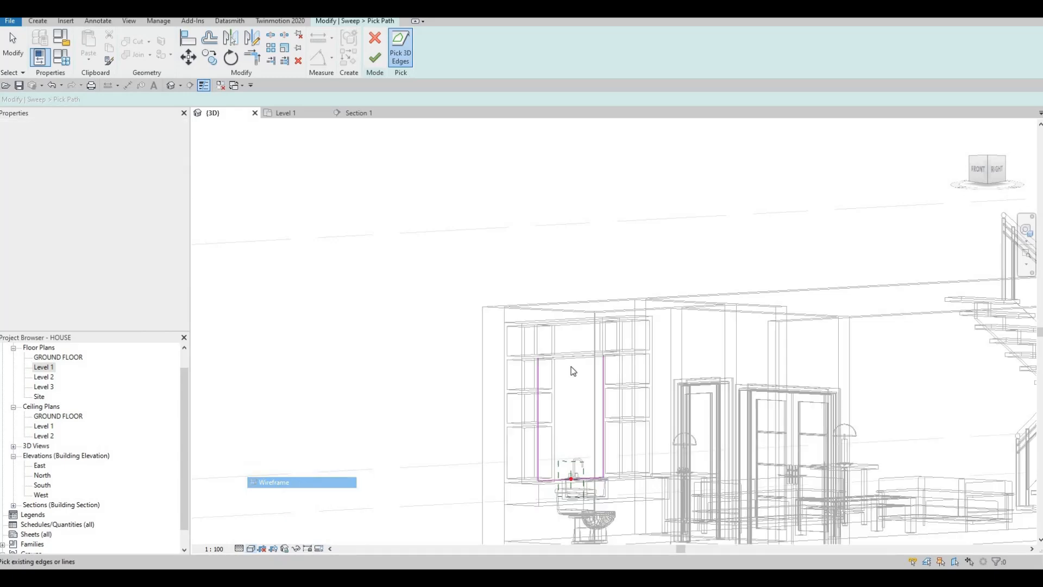
scroll(596, 266, up, 5)
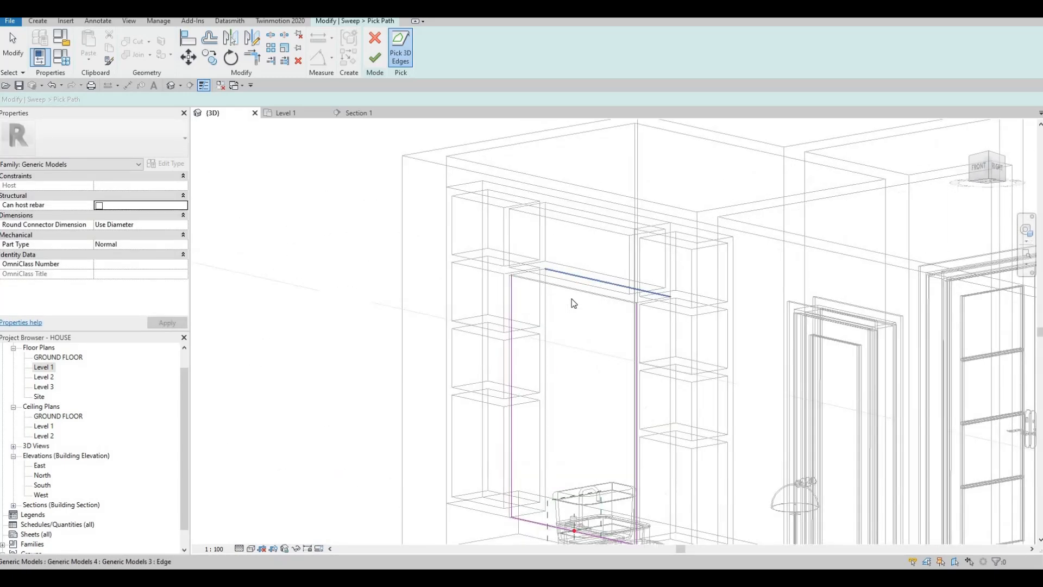
scroll(573, 303, up, 2)
scroll(580, 296, up, 3)
click(589, 315)
scroll(590, 314, down, 2)
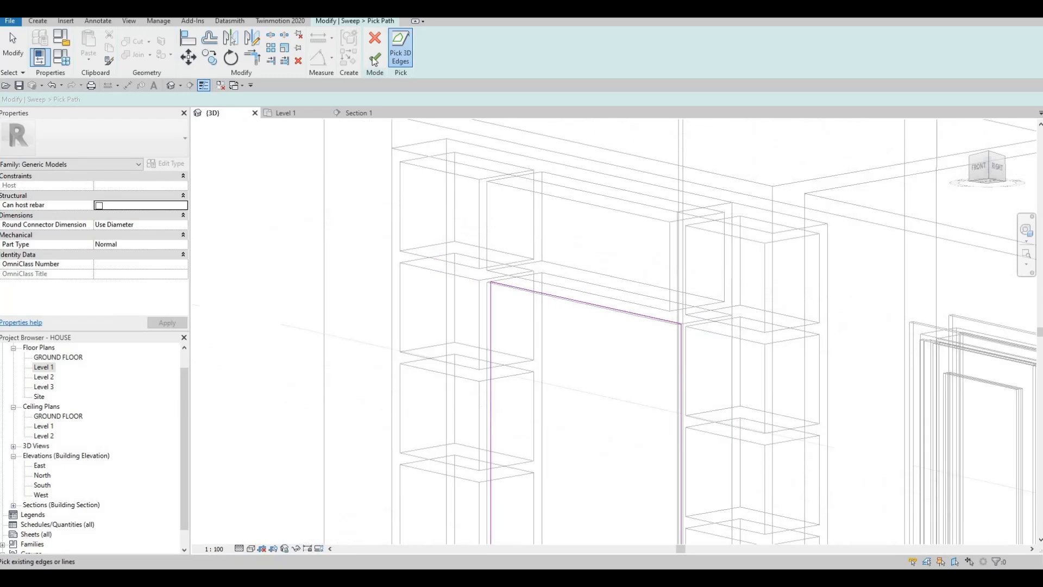
shift+middle_drag(530, 209, 568, 242)
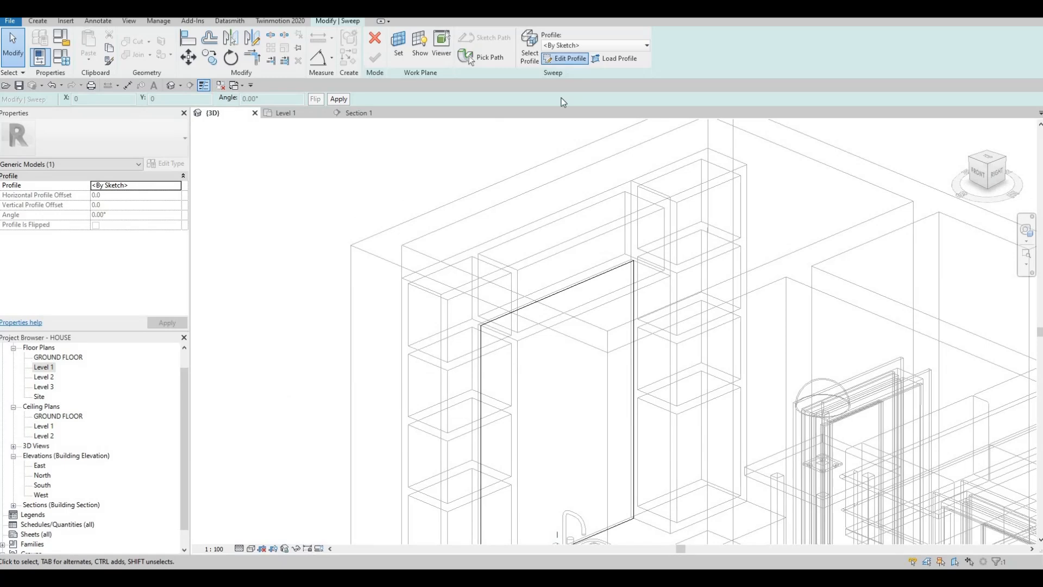
Sketch a rectangular sweep profile of 5 by 5 mm from the path's profile origin at the mirror's lower edge.
click(565, 58)
scroll(476, 396, up, 4)
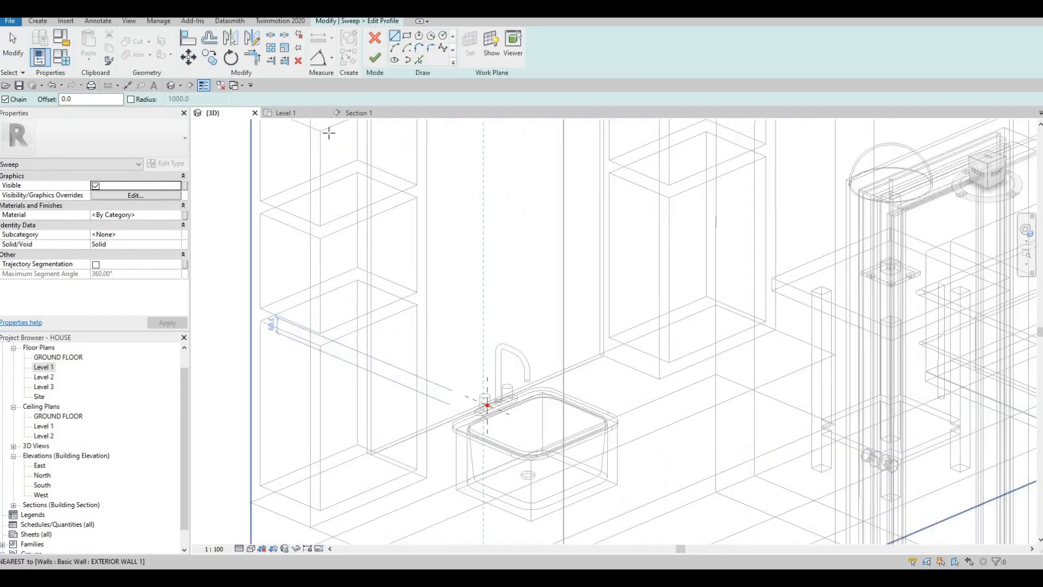
click(408, 36)
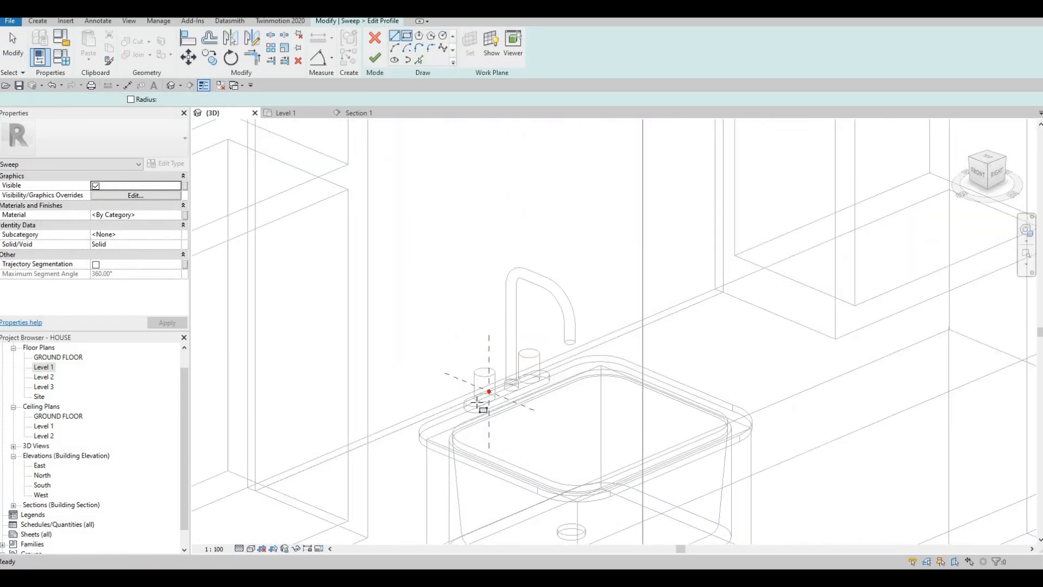
shift+middle_drag(484, 445, 494, 421)
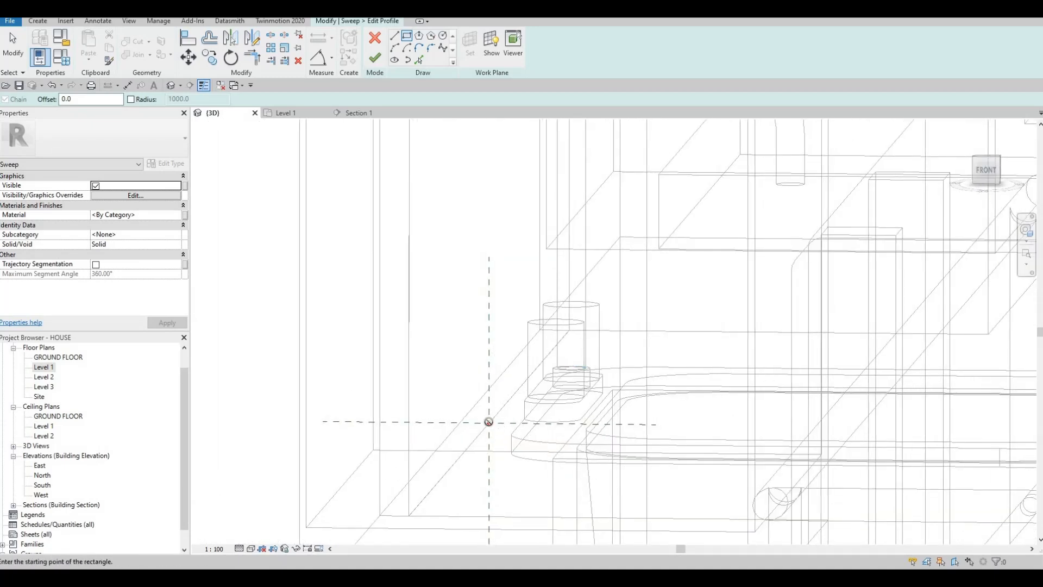
click(499, 414)
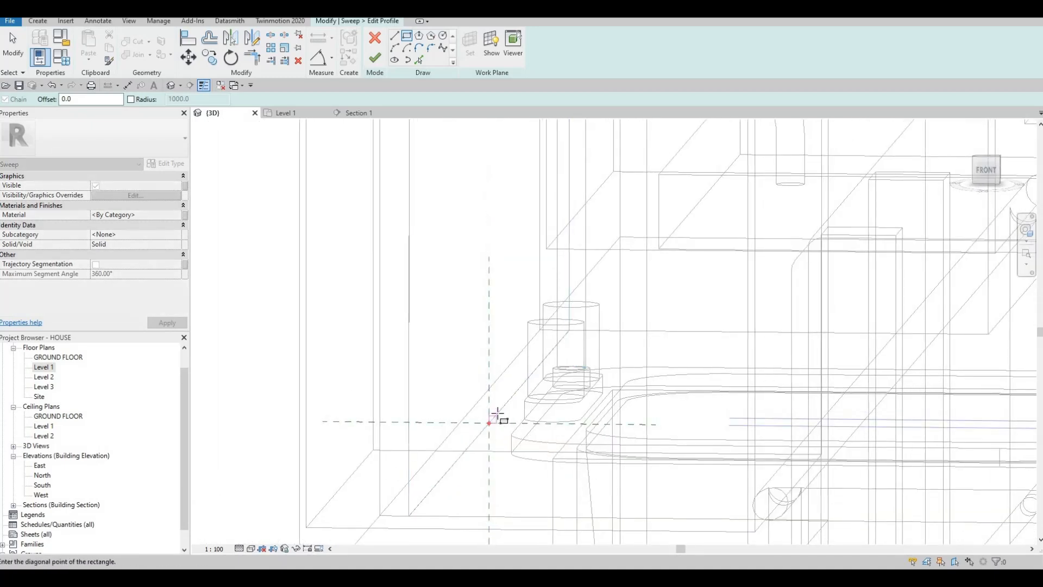
click(489, 423)
scroll(489, 419, up, 5)
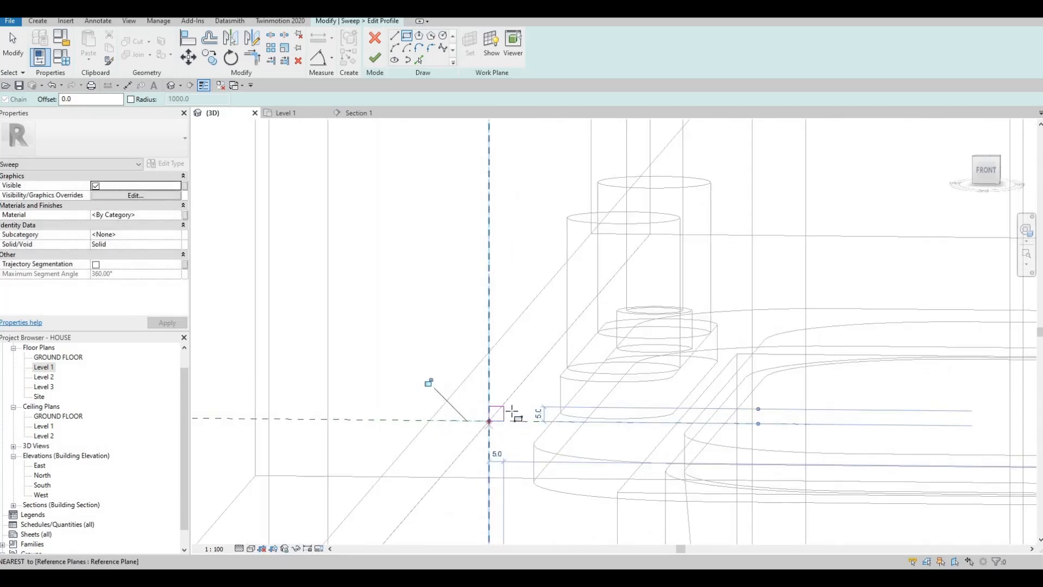
key(Escape)
key(Escape)
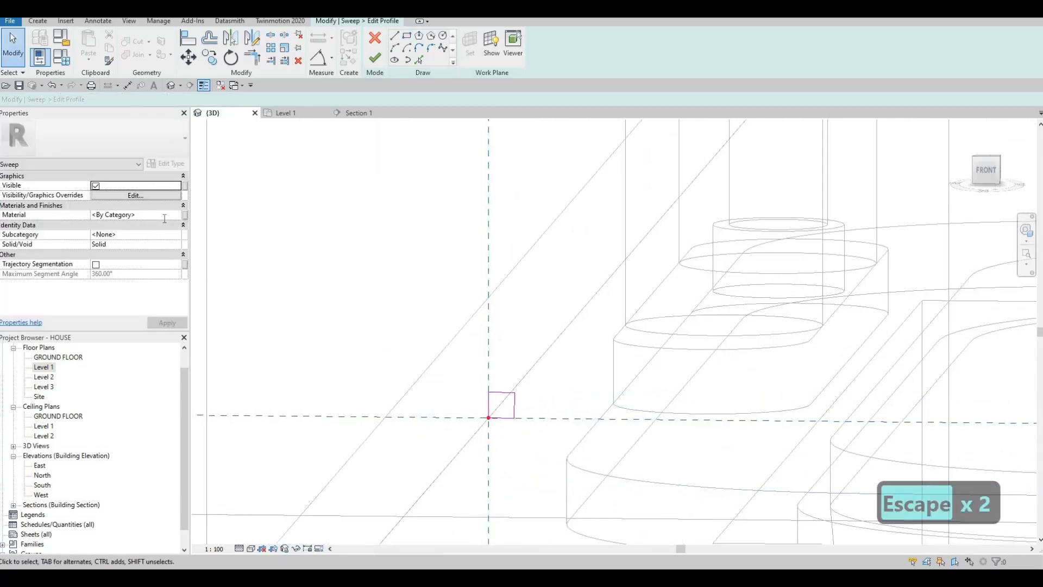
Search the materials for "light" and assign Glass, White, High Luminance from the library to the sweep.
click(175, 215)
click(177, 216)
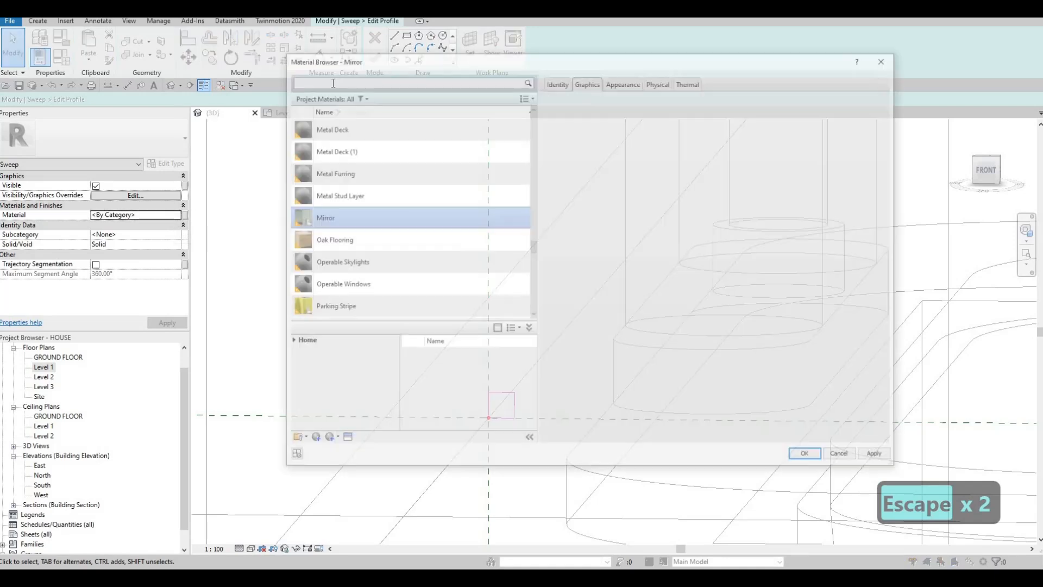
text(lighting)
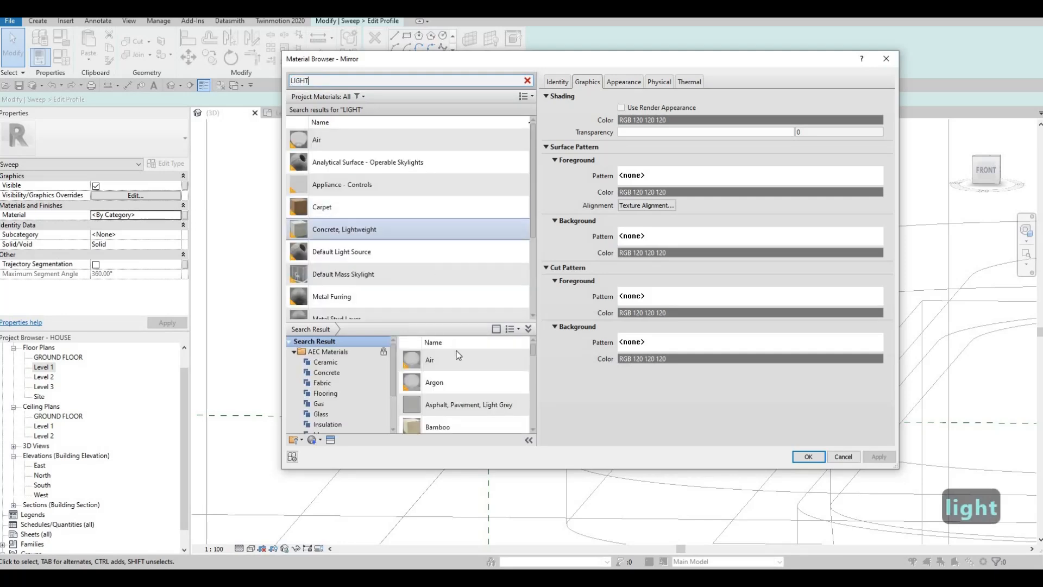
scroll(464, 383, down, 10)
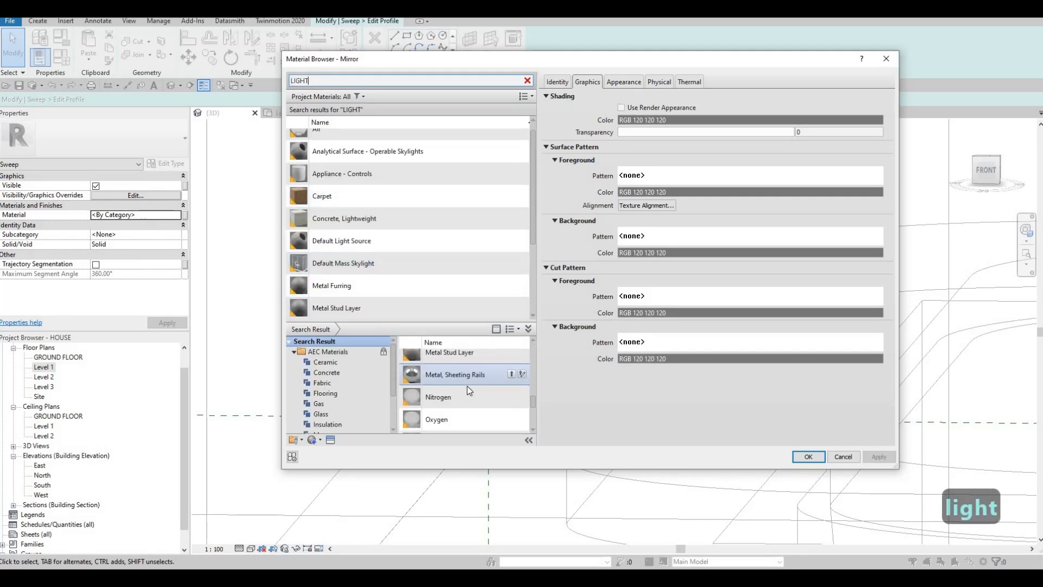
scroll(472, 415, up, 3)
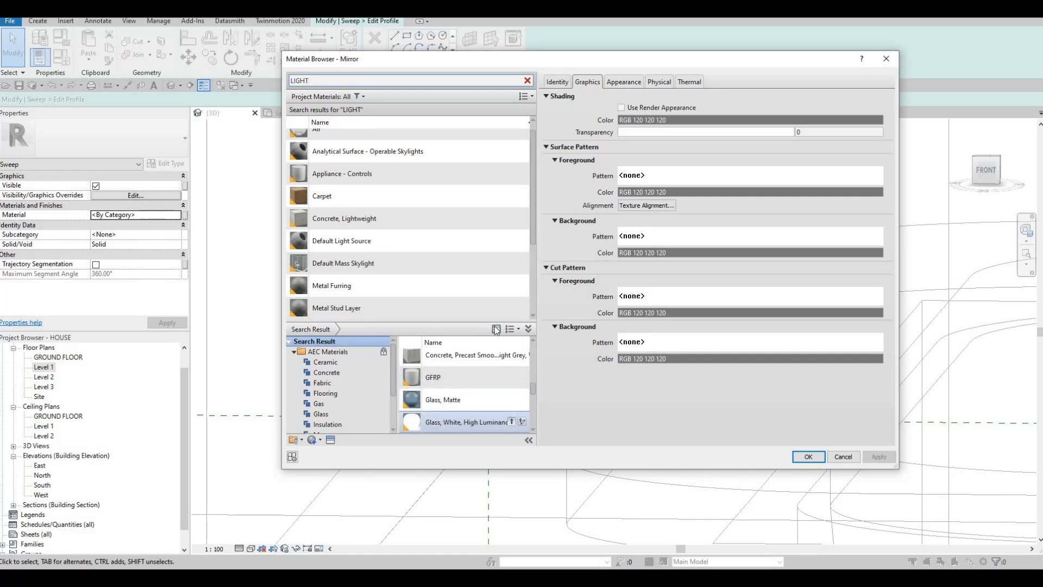
click(511, 422)
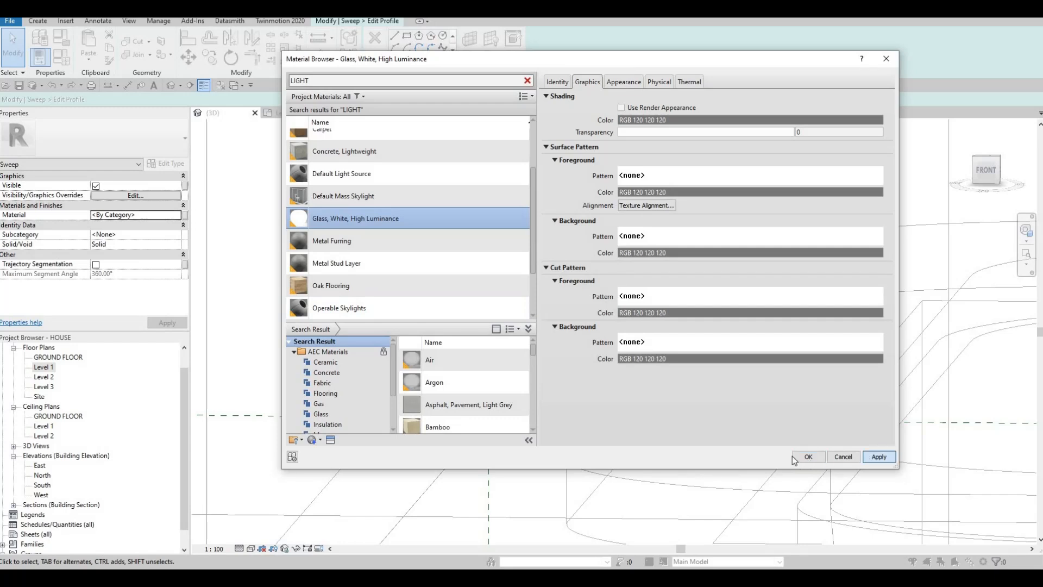
click(809, 456)
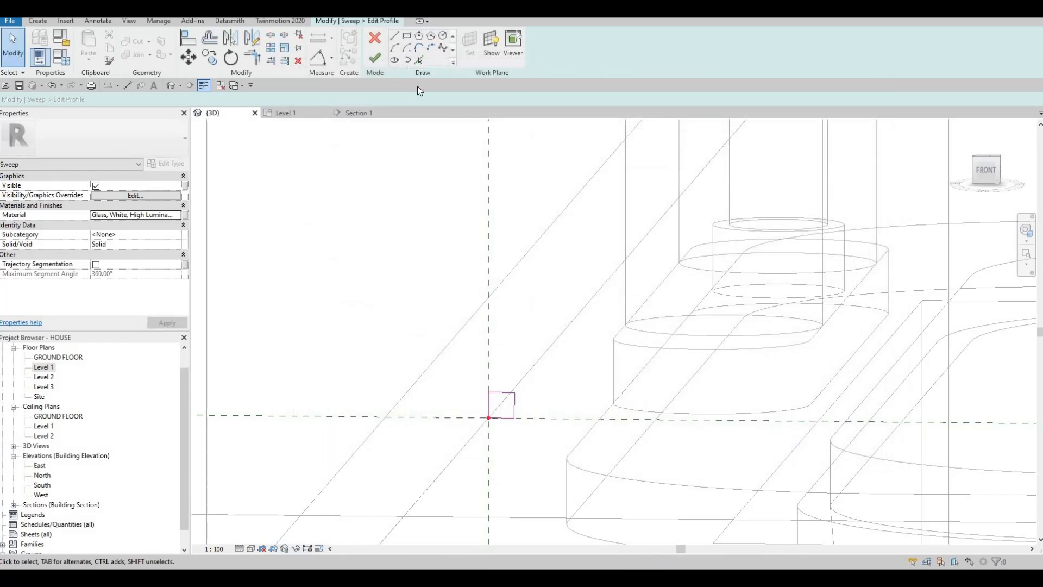
Finish the profile, the sweep around the mirror and the in-place model.
click(375, 57)
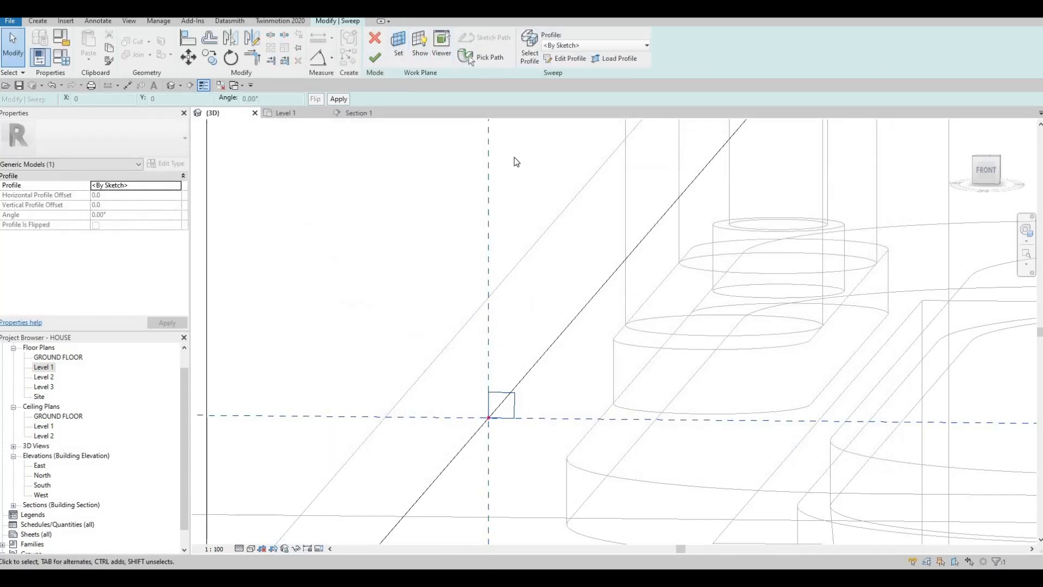
click(375, 58)
scroll(516, 152, down, 4)
click(427, 46)
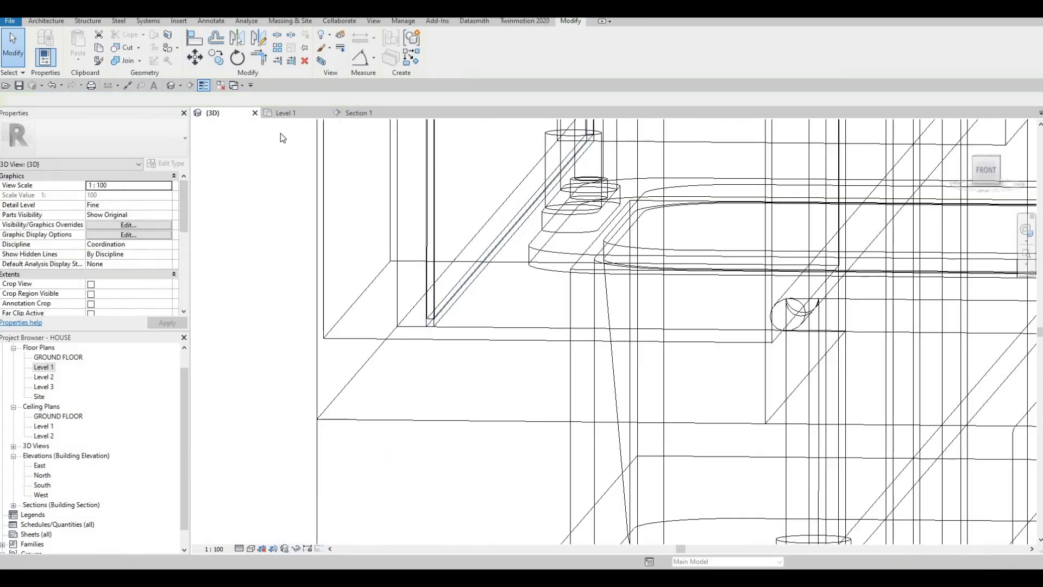
Set the 3D view's visual style to Realistic, framed on the bathroom sink and mirror.
click(293, 113)
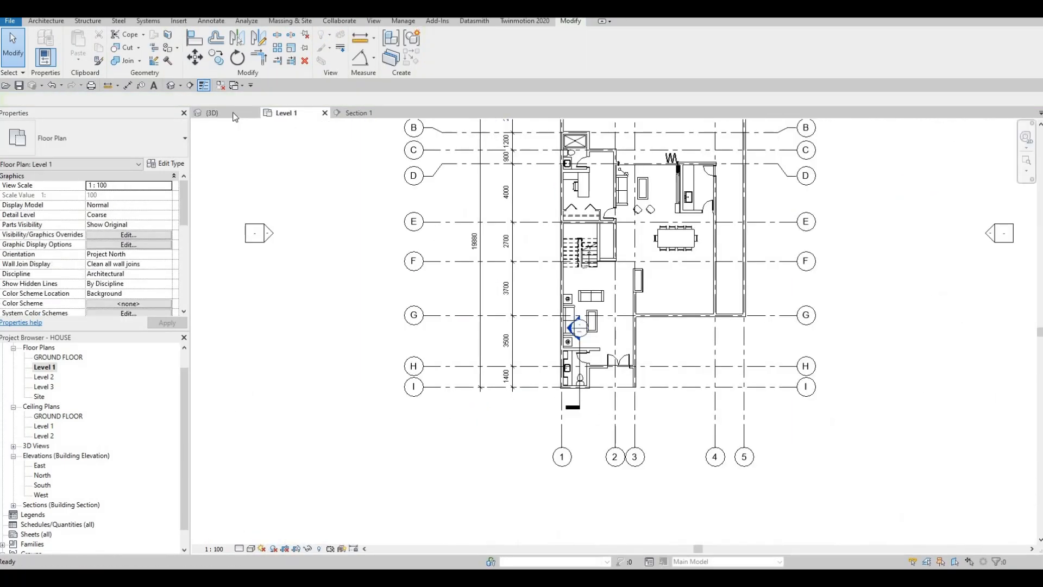
click(225, 113)
scroll(455, 203, down, 3)
shift+middle_drag(459, 220, 392, 284)
scroll(392, 283, down, 3)
scroll(440, 304, down, 5)
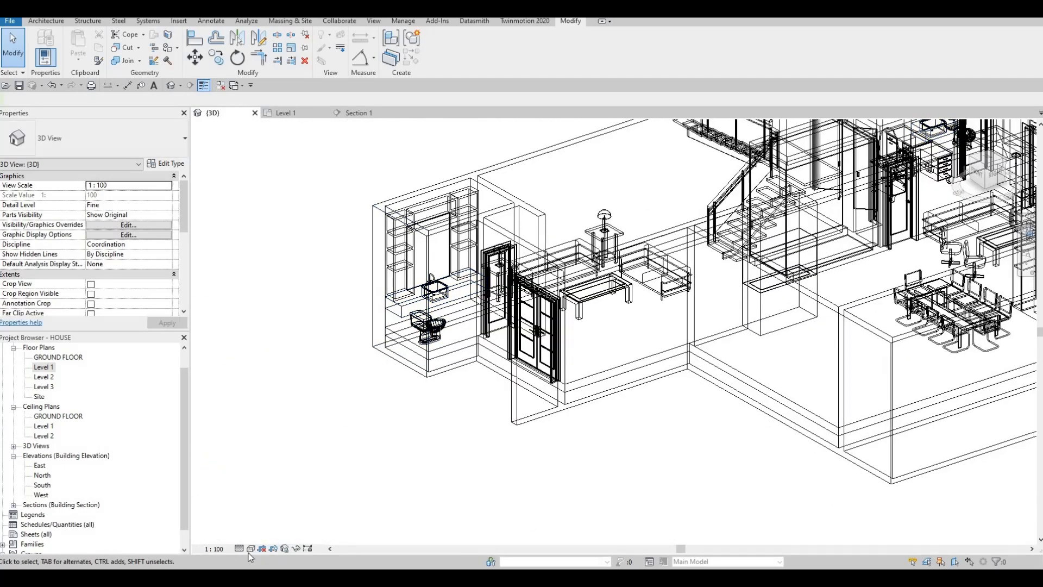
click(250, 549)
click(270, 491)
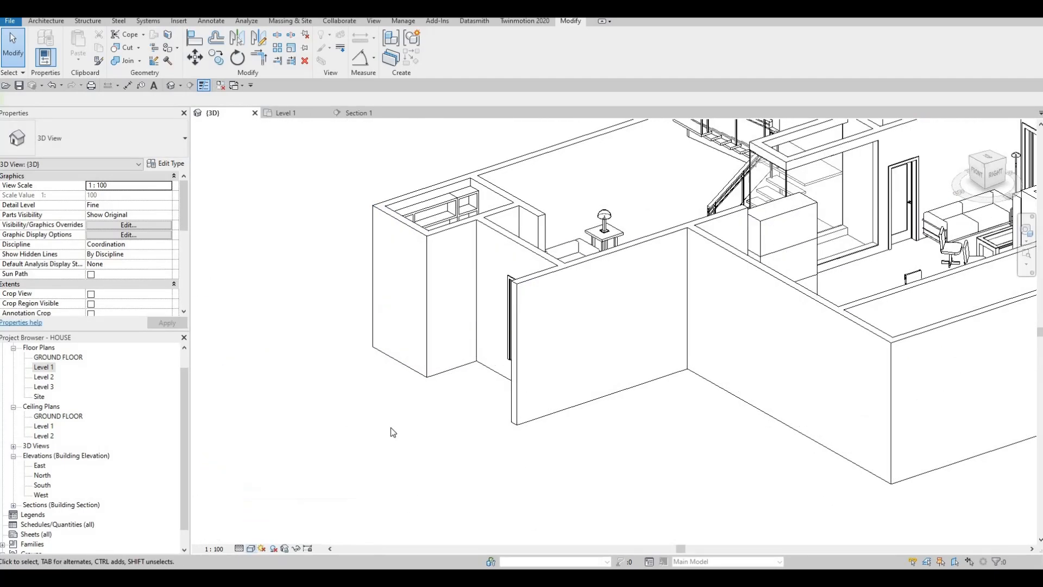
shift+middle_drag(390, 428, 442, 256)
scroll(442, 257, up, 8)
key(Escape)
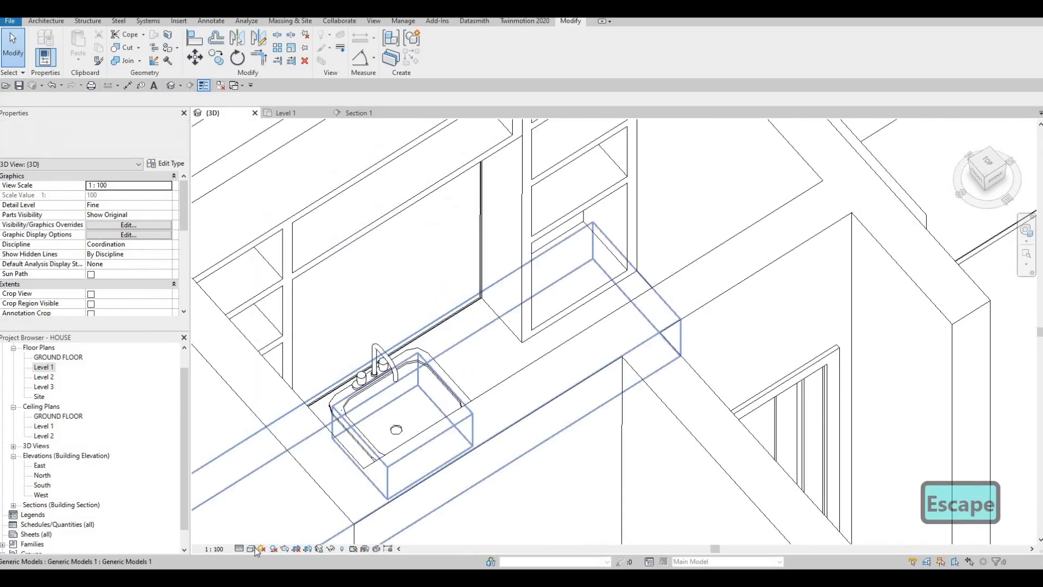
click(251, 549)
click(271, 526)
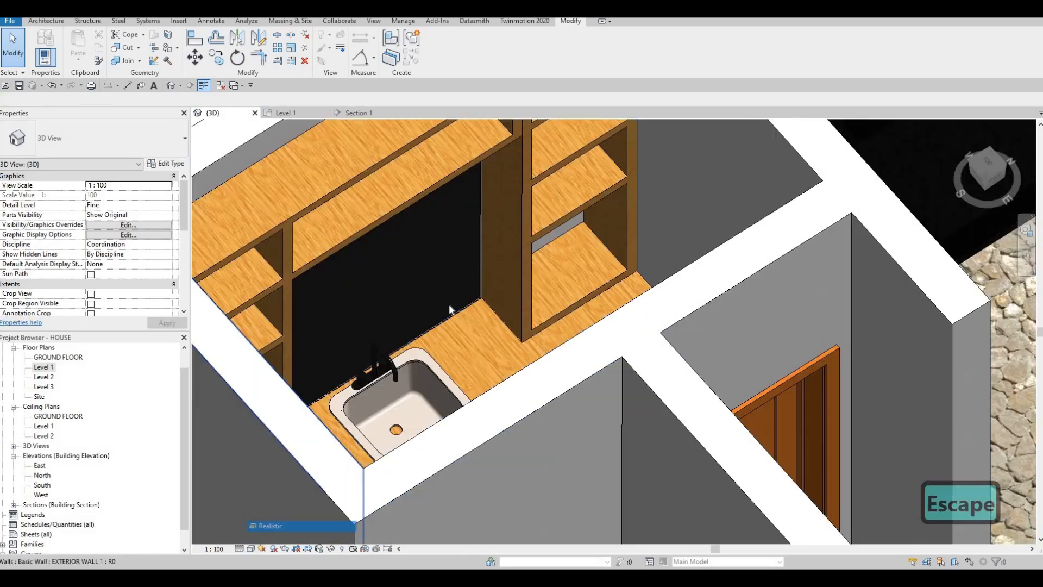
Inspect the luminous strip around the bathroom mirror and review the whole Level 1 interior.
scroll(526, 294, up, 5)
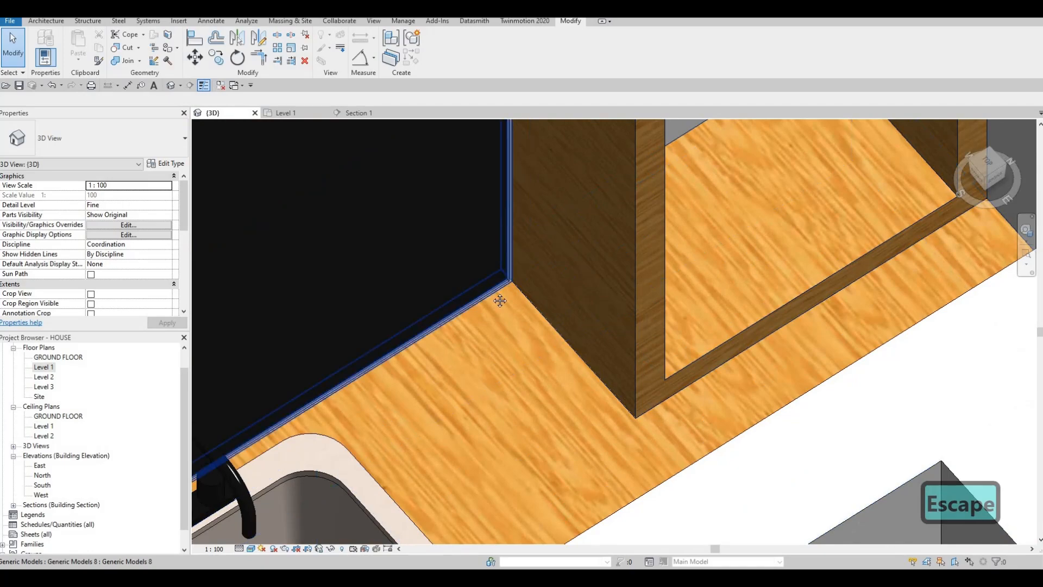
scroll(454, 187, down, 3)
scroll(357, 303, down, 3)
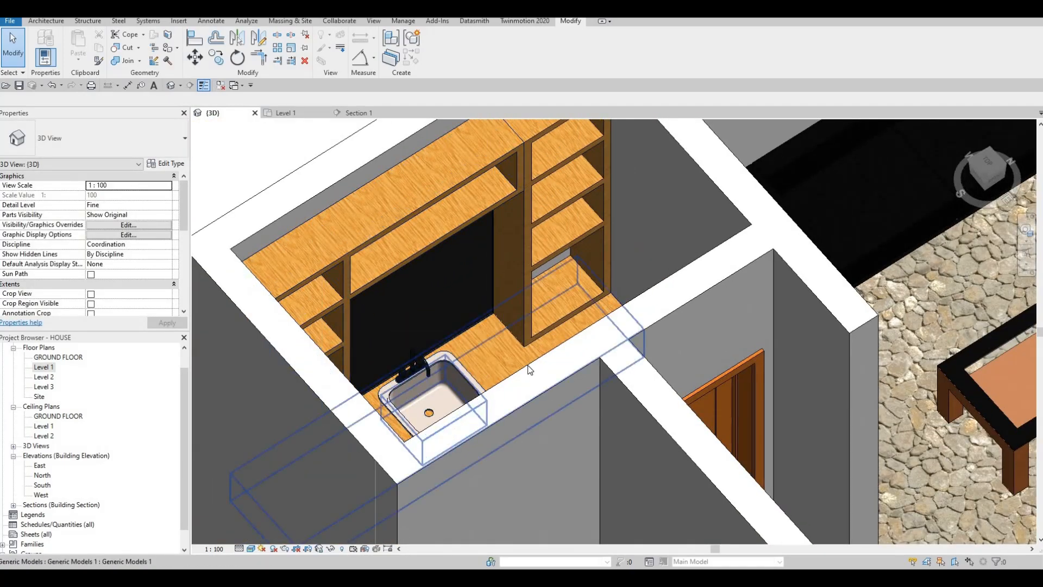
scroll(560, 363, down, 8)
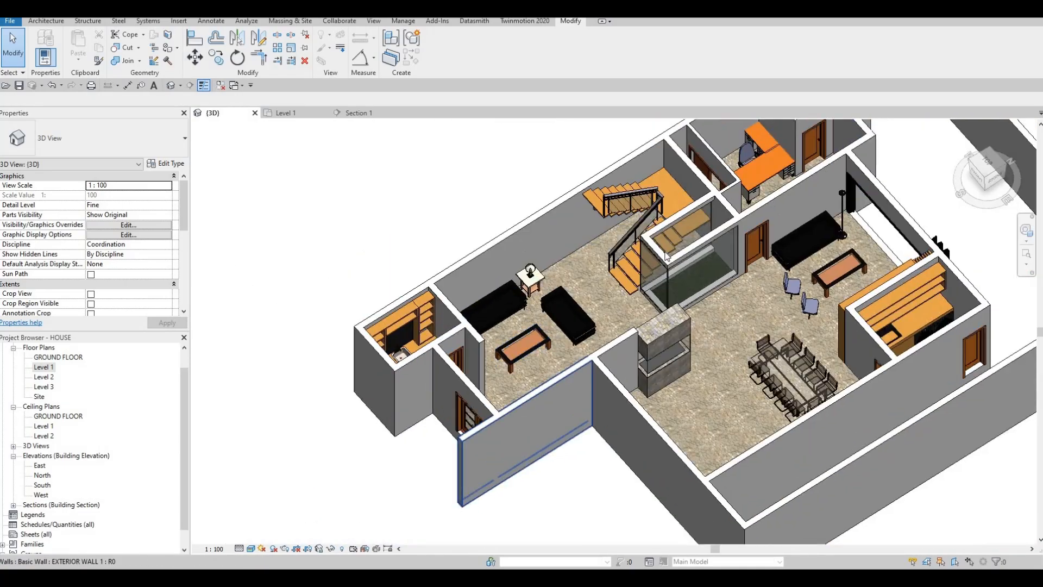
shift+middle_drag(668, 257, 562, 360)
scroll(561, 356, down, 2)
scroll(531, 403, up, 4)
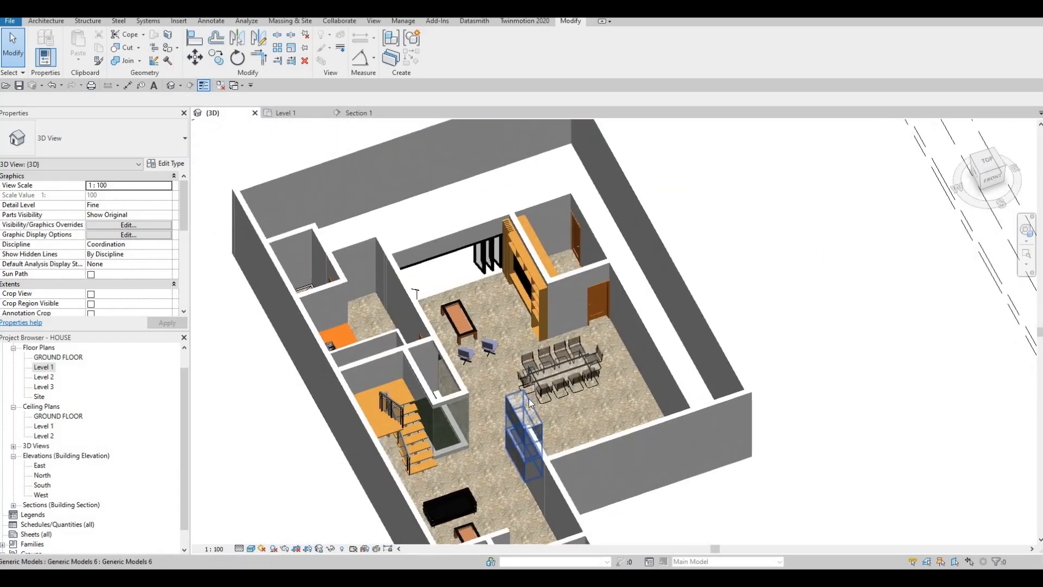